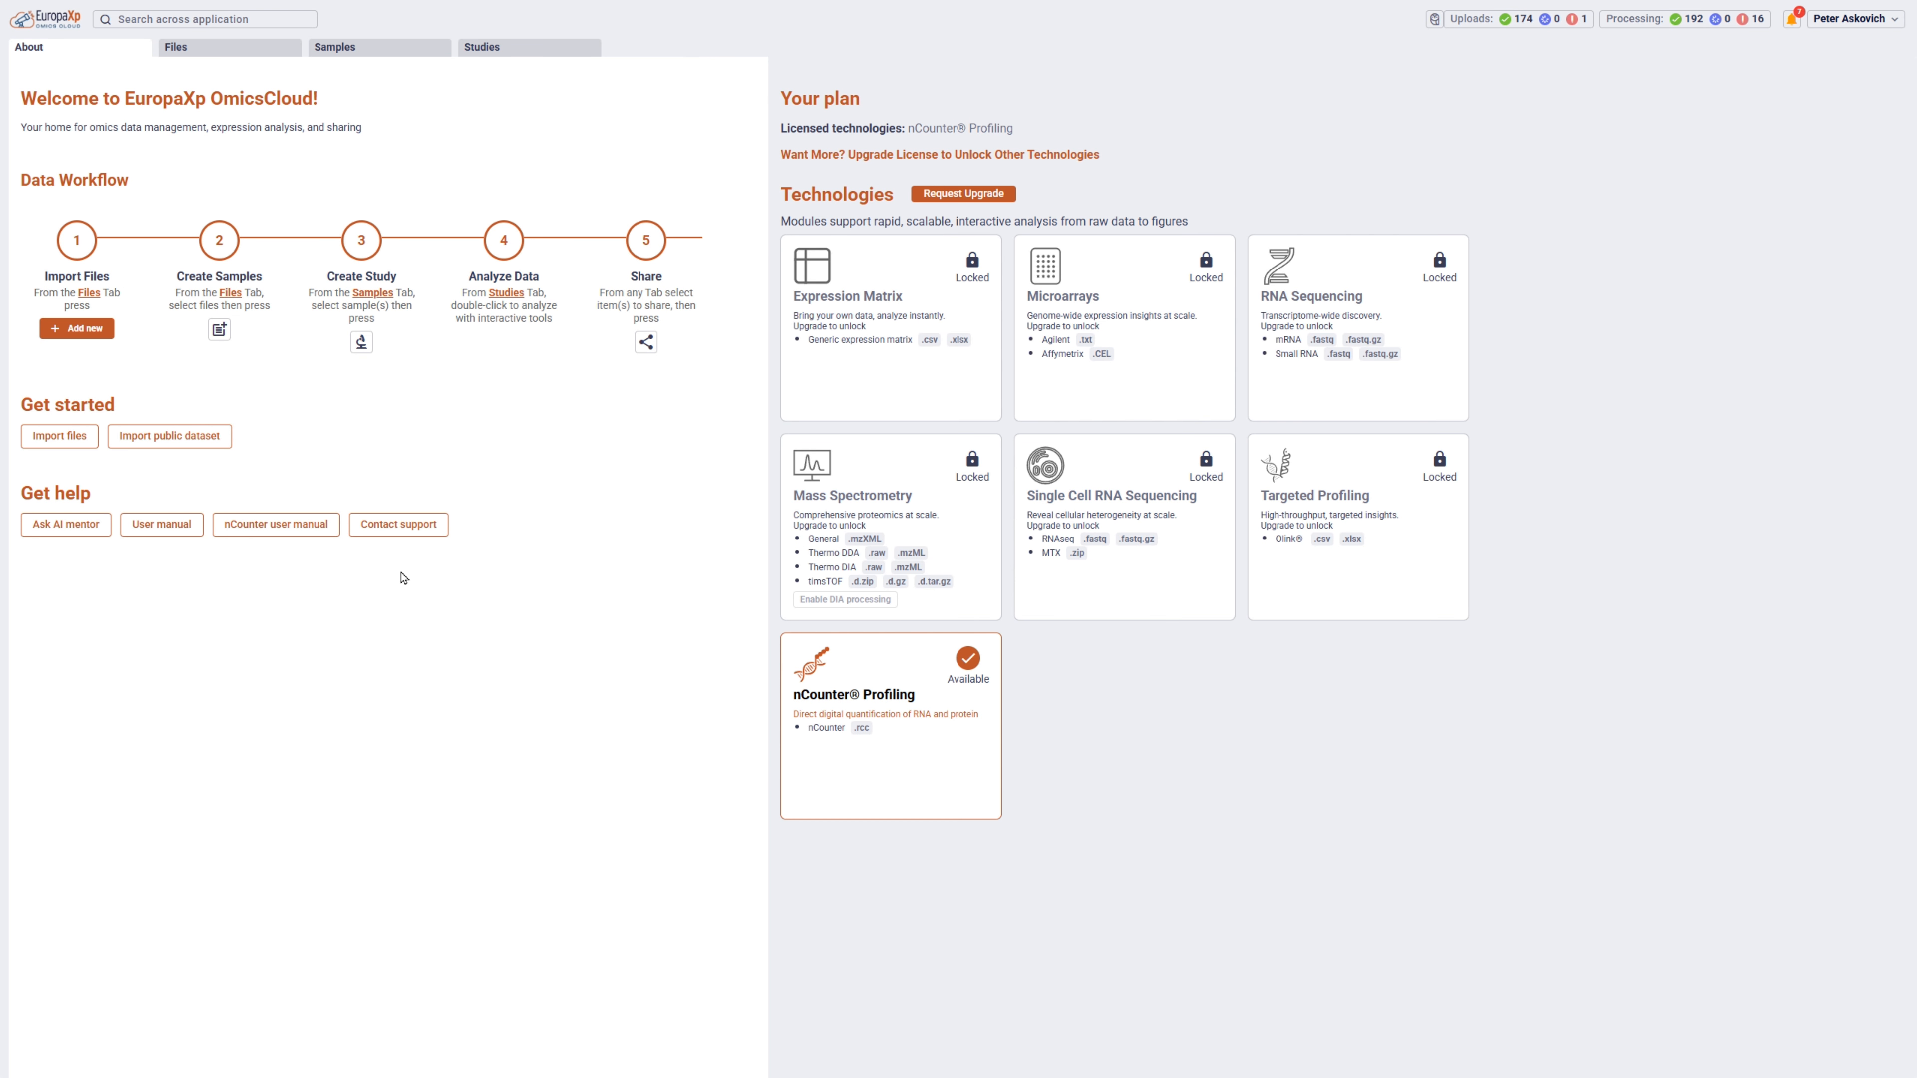
Choose all the PanCancer_Pathway RCC files in the demoData RCC folder as a new file upload.
click(238, 53)
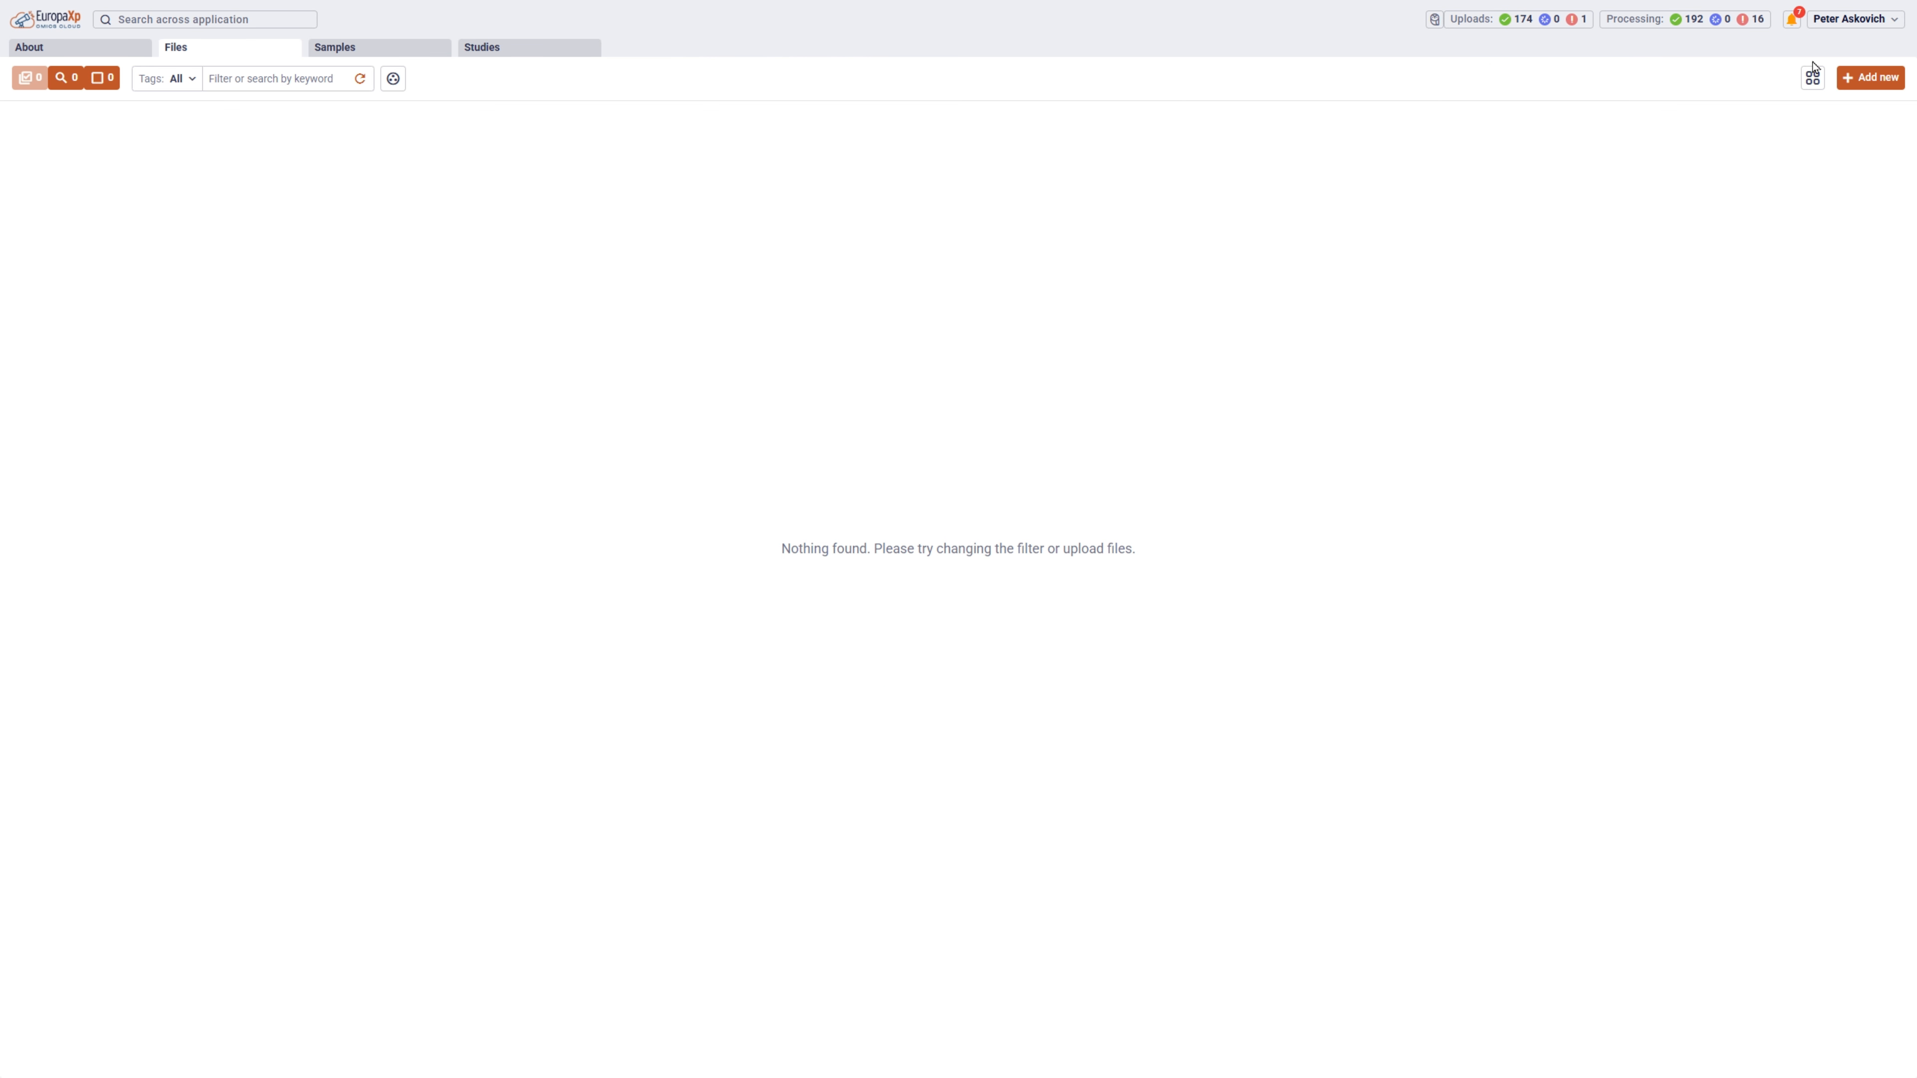
click(1869, 78)
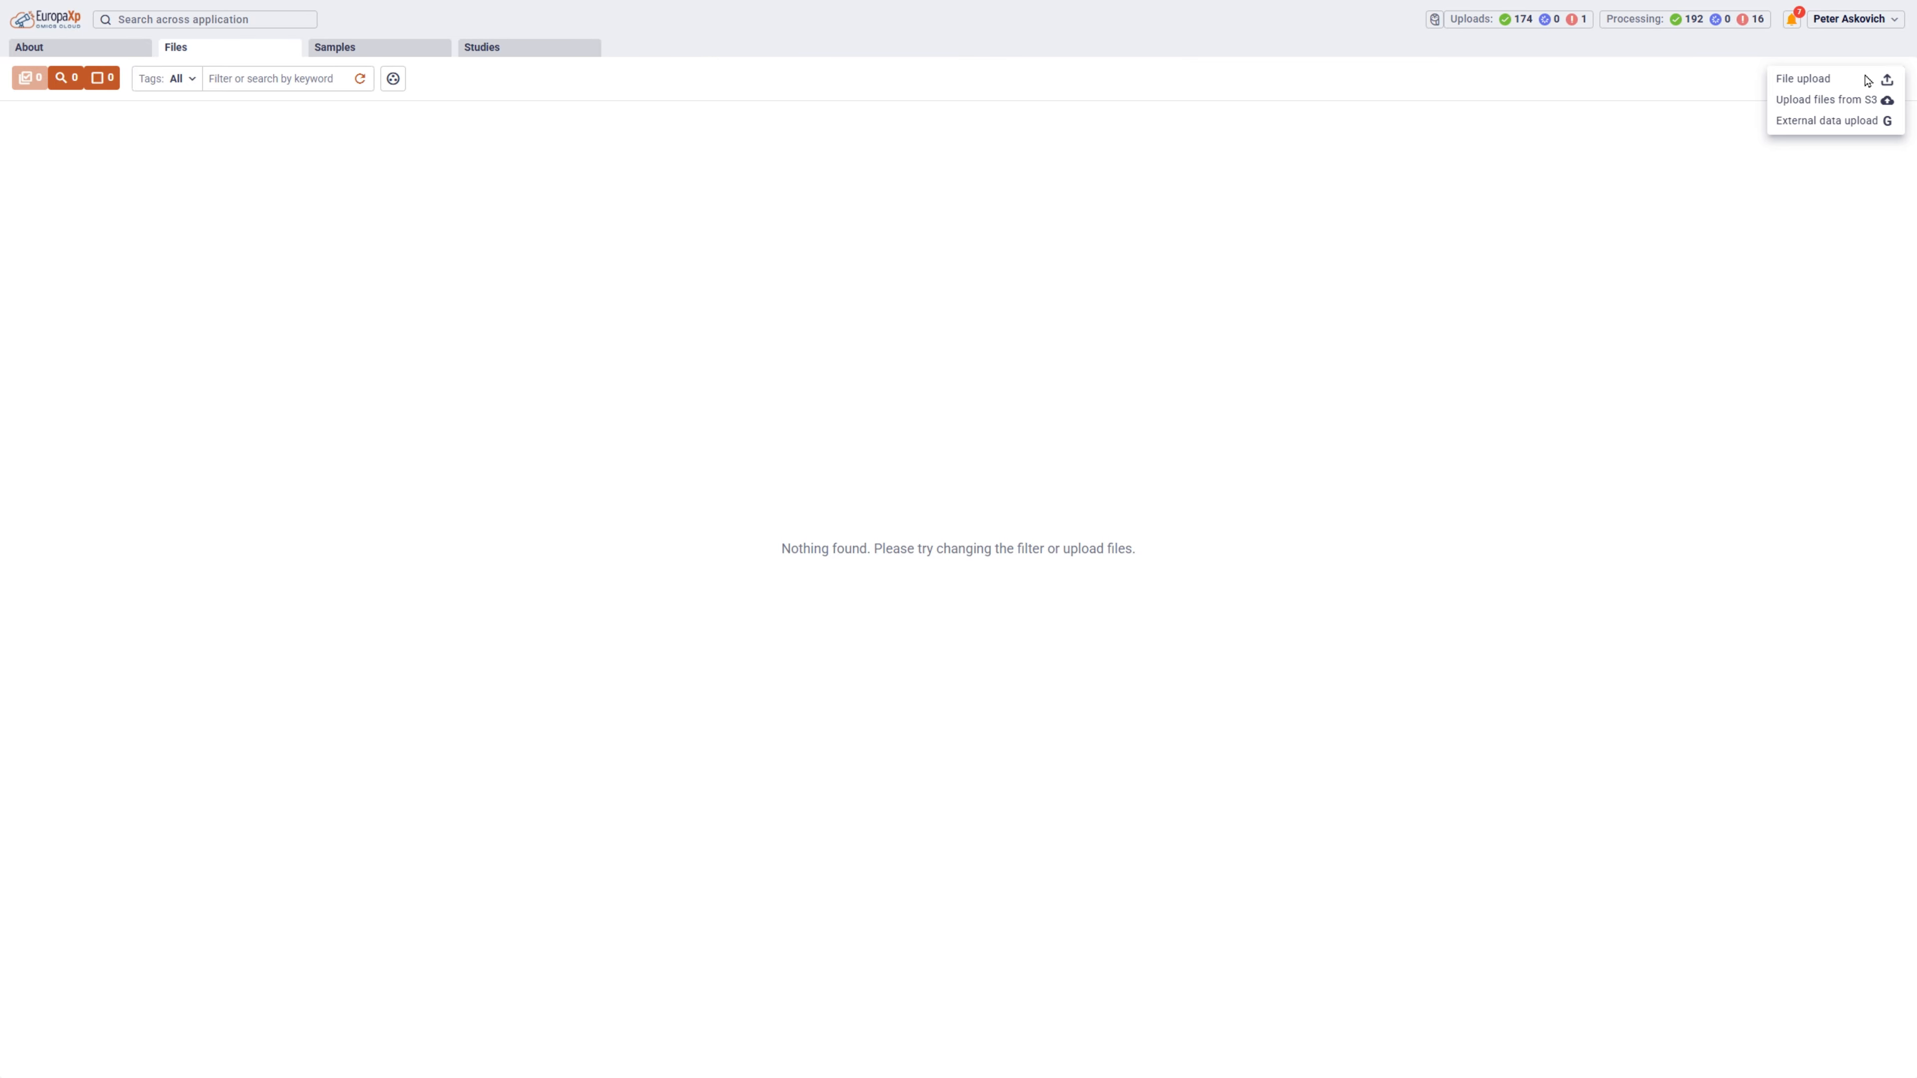
click(1839, 81)
click(151, 178)
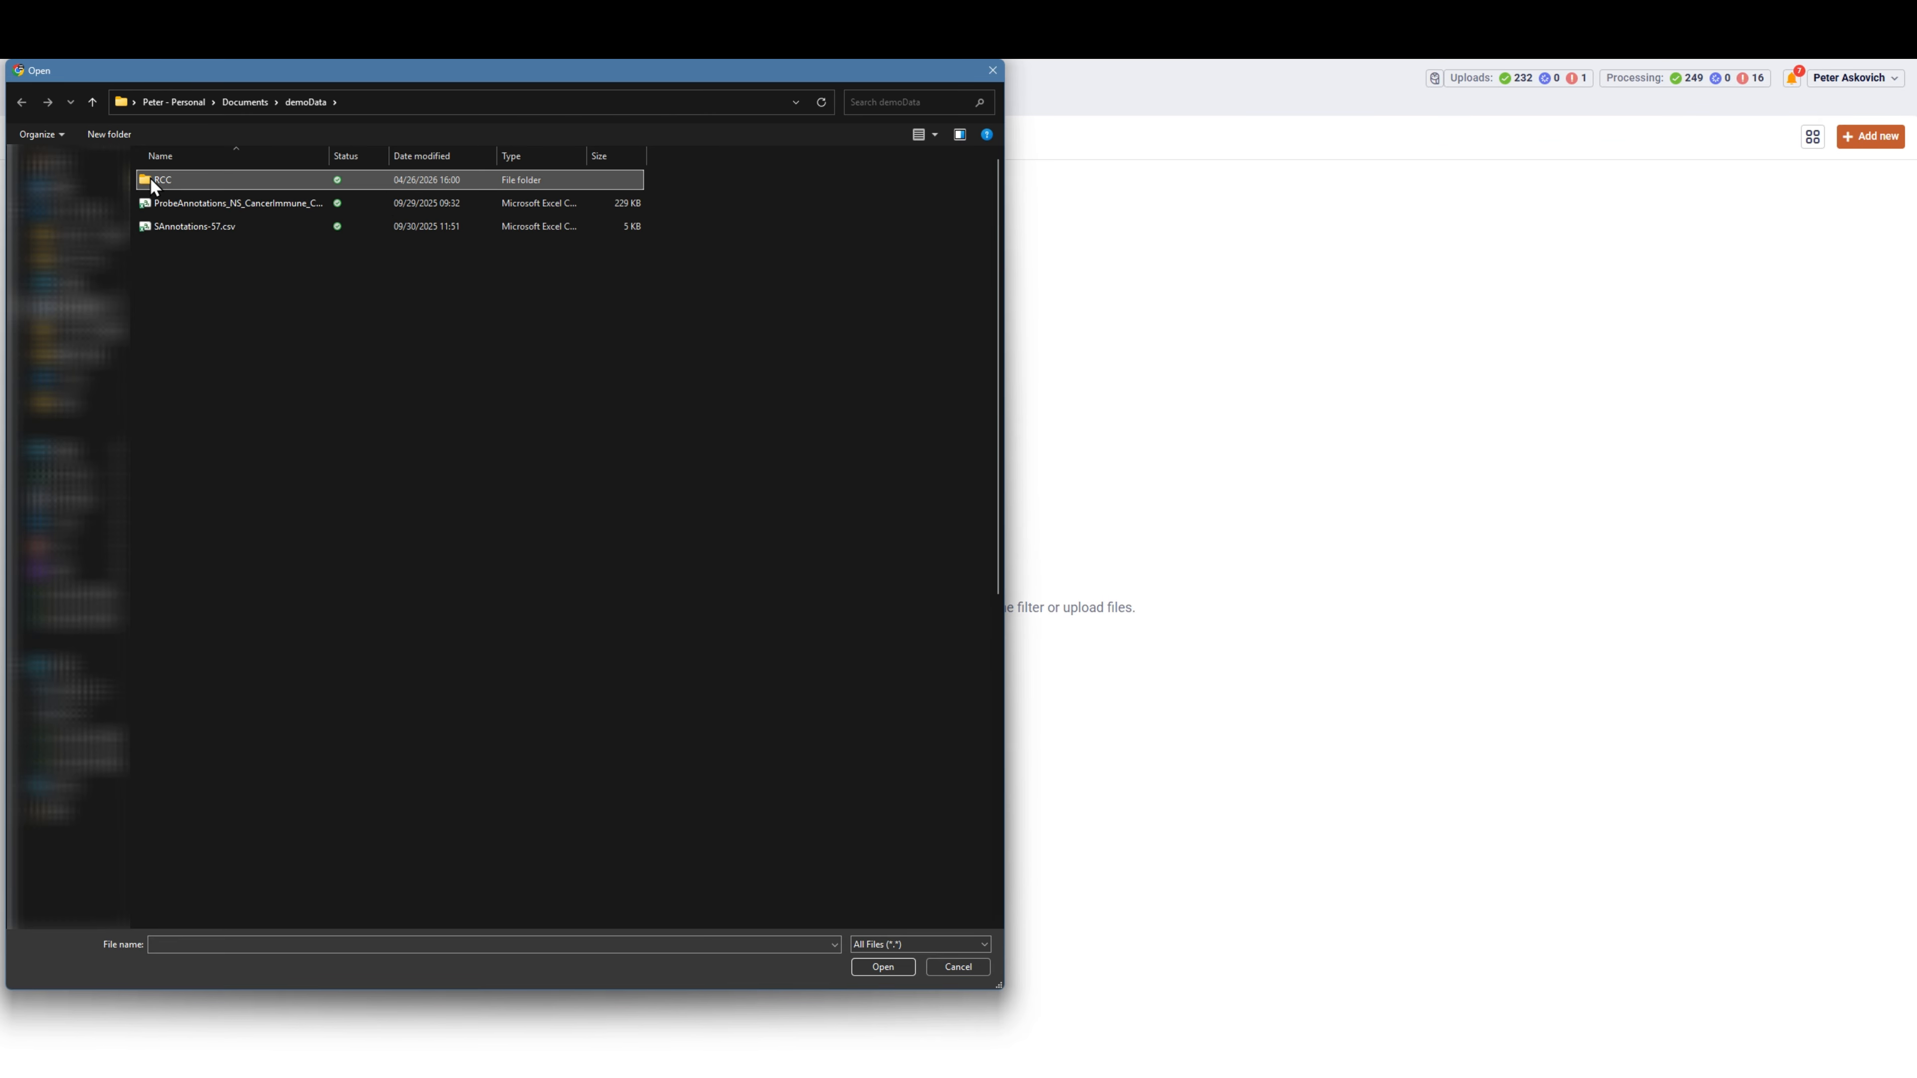
key(ctrl+a)
click(883, 966)
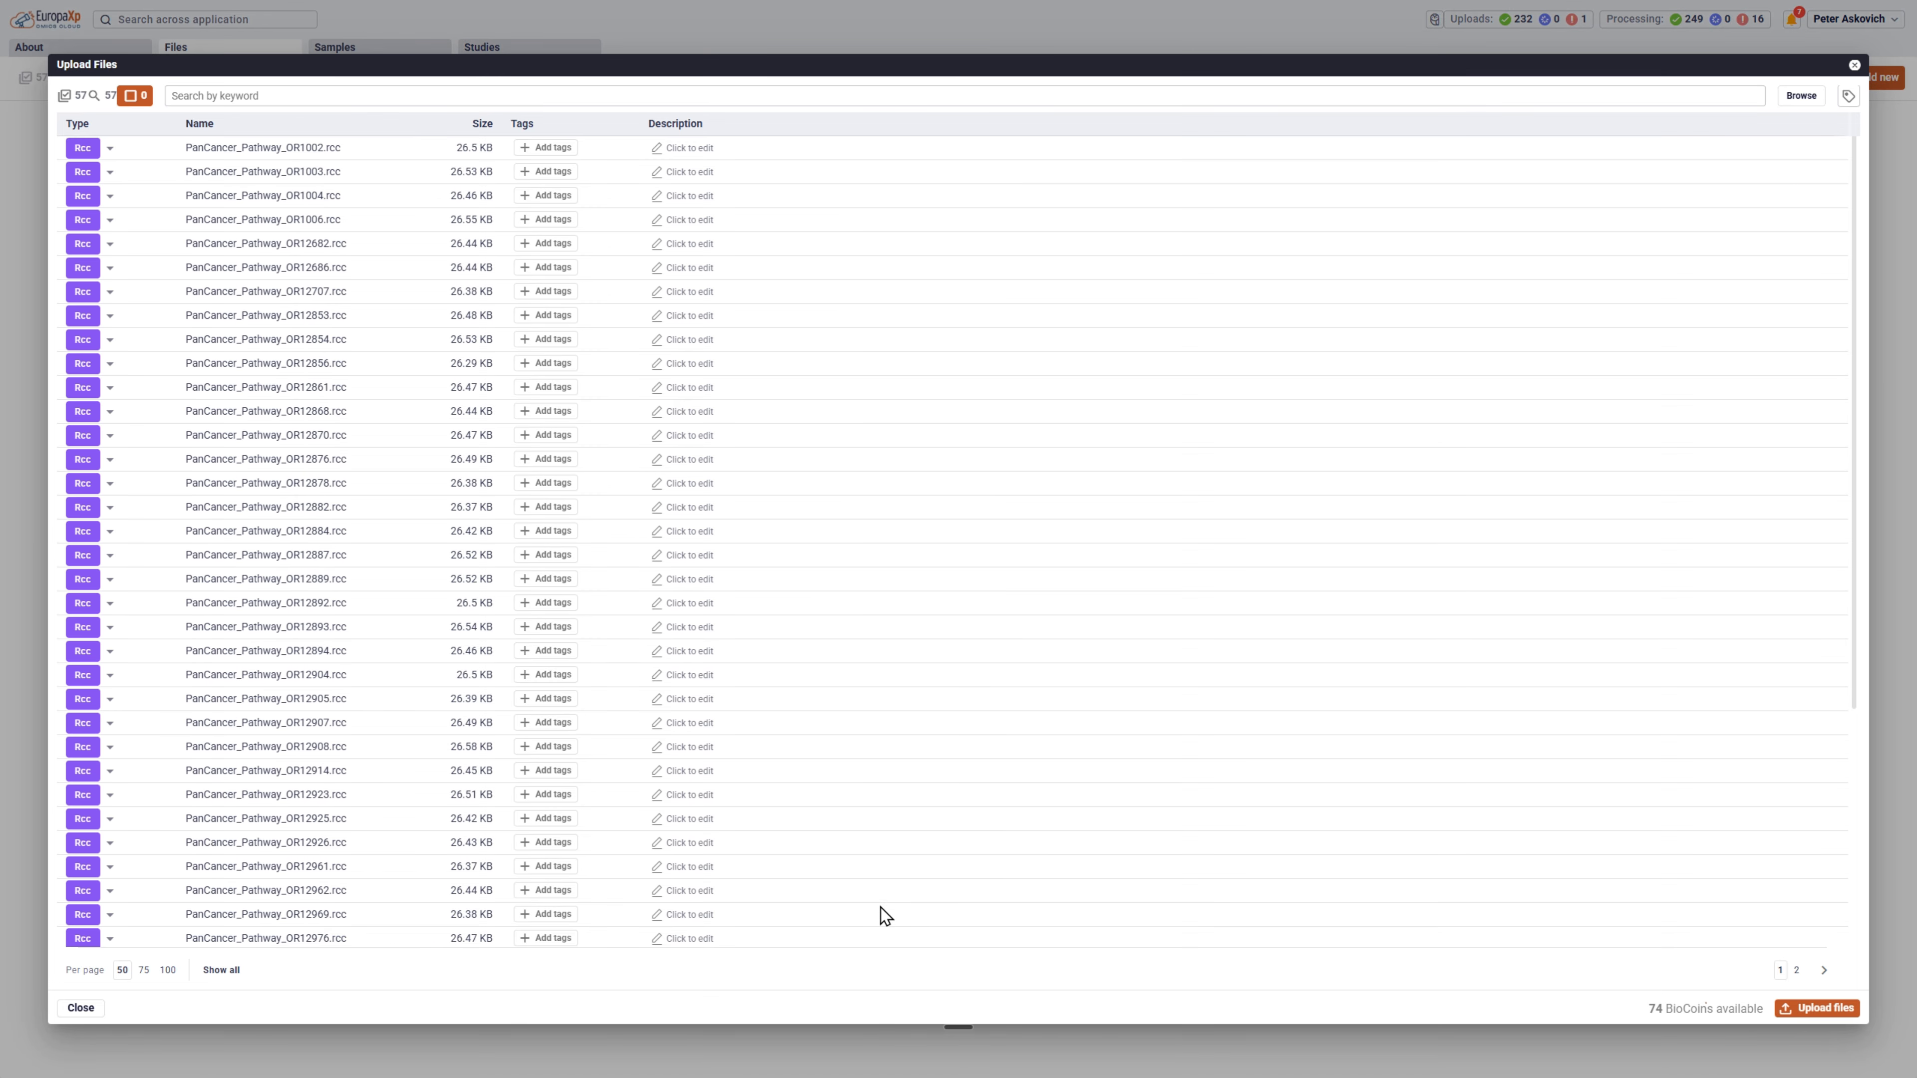
Tag all the listed RCC files with Demo and upload them, closing the upload dialog when complete.
click(1849, 95)
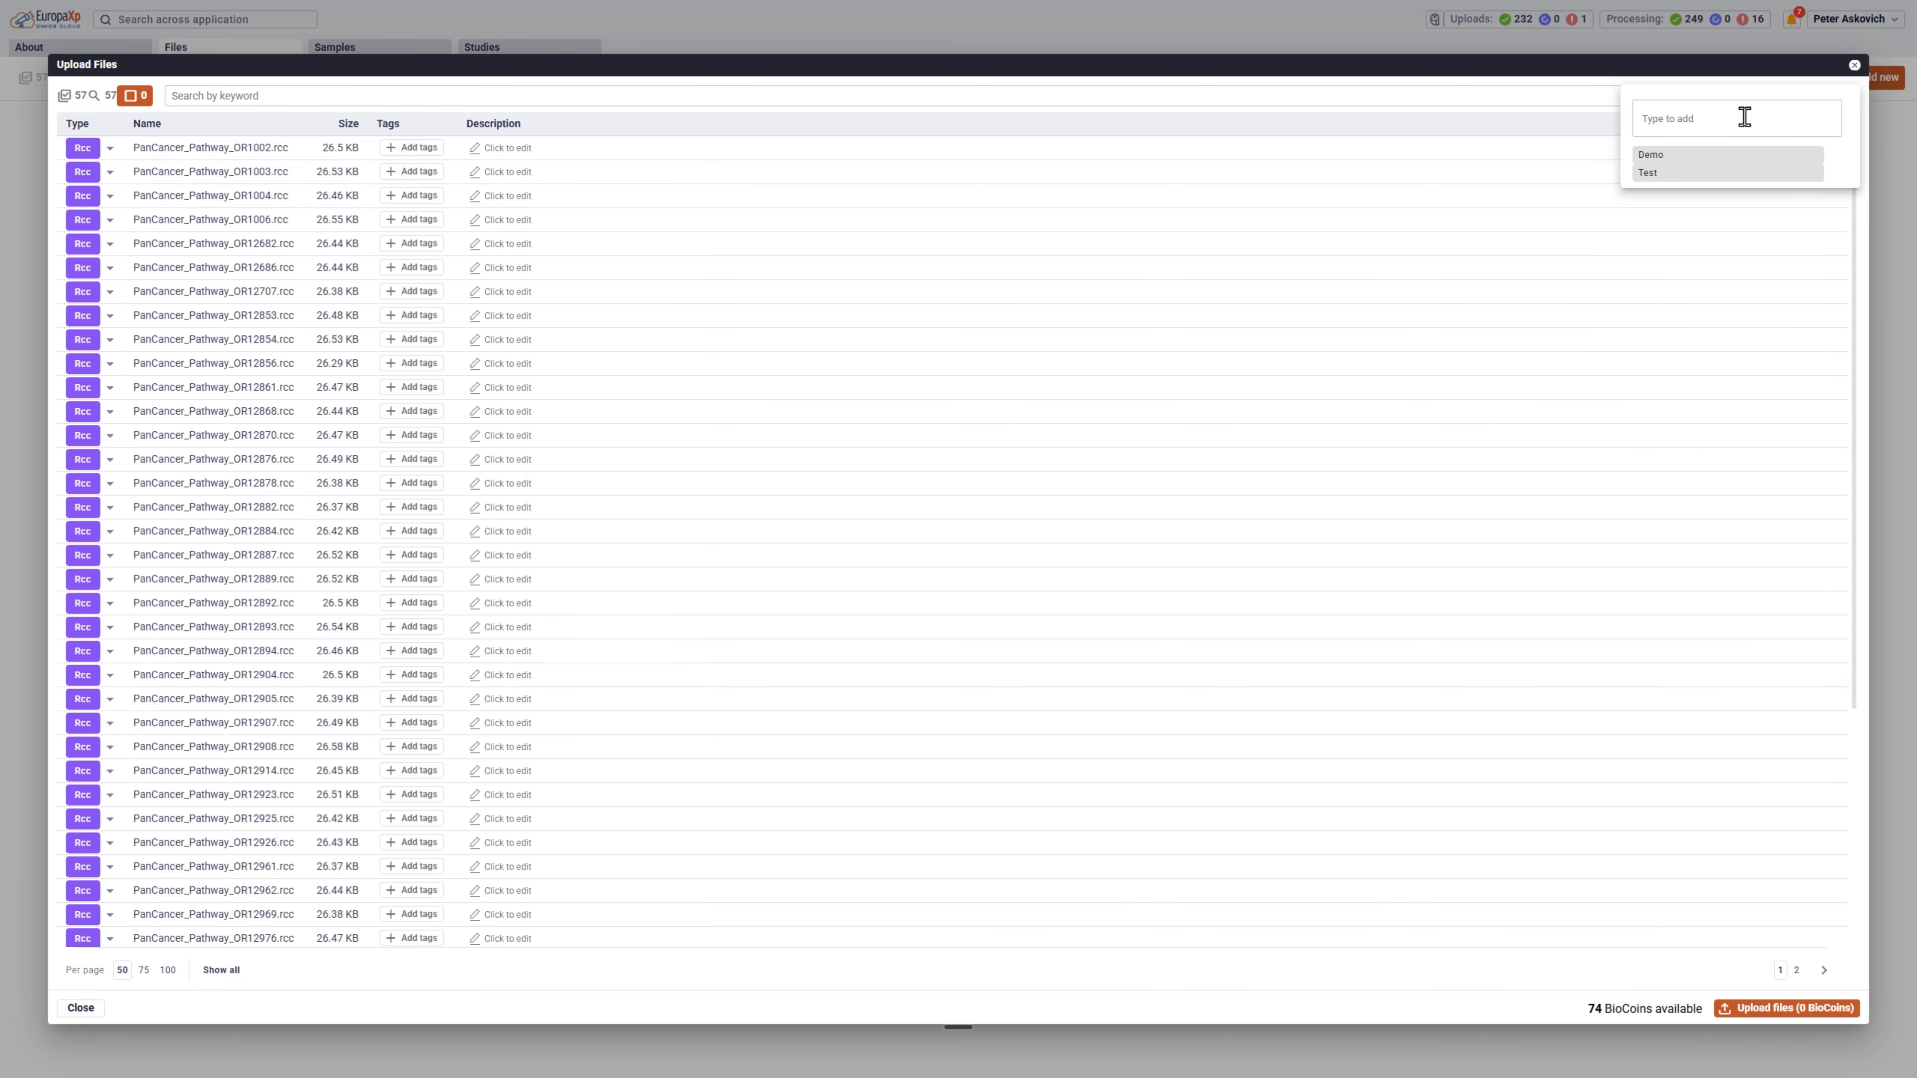
text(demo)
key(Return)
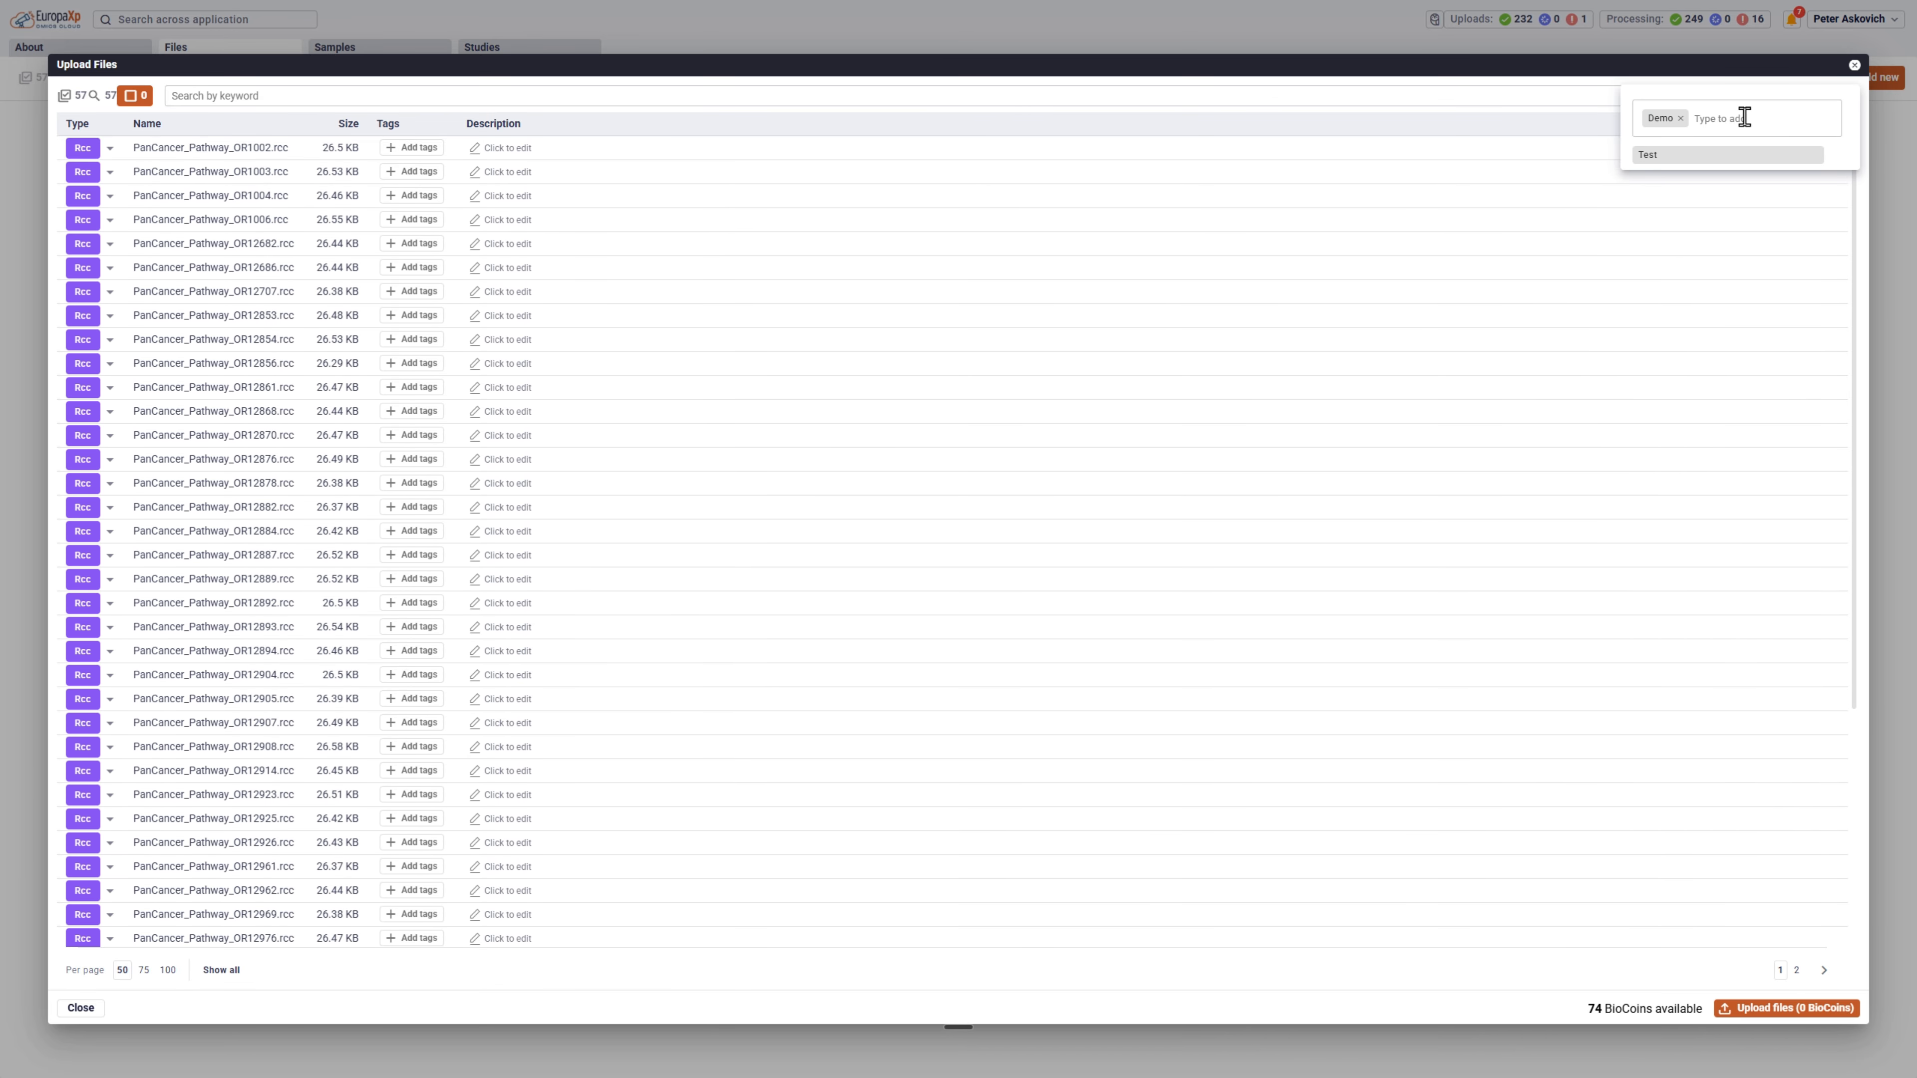
click(1773, 1011)
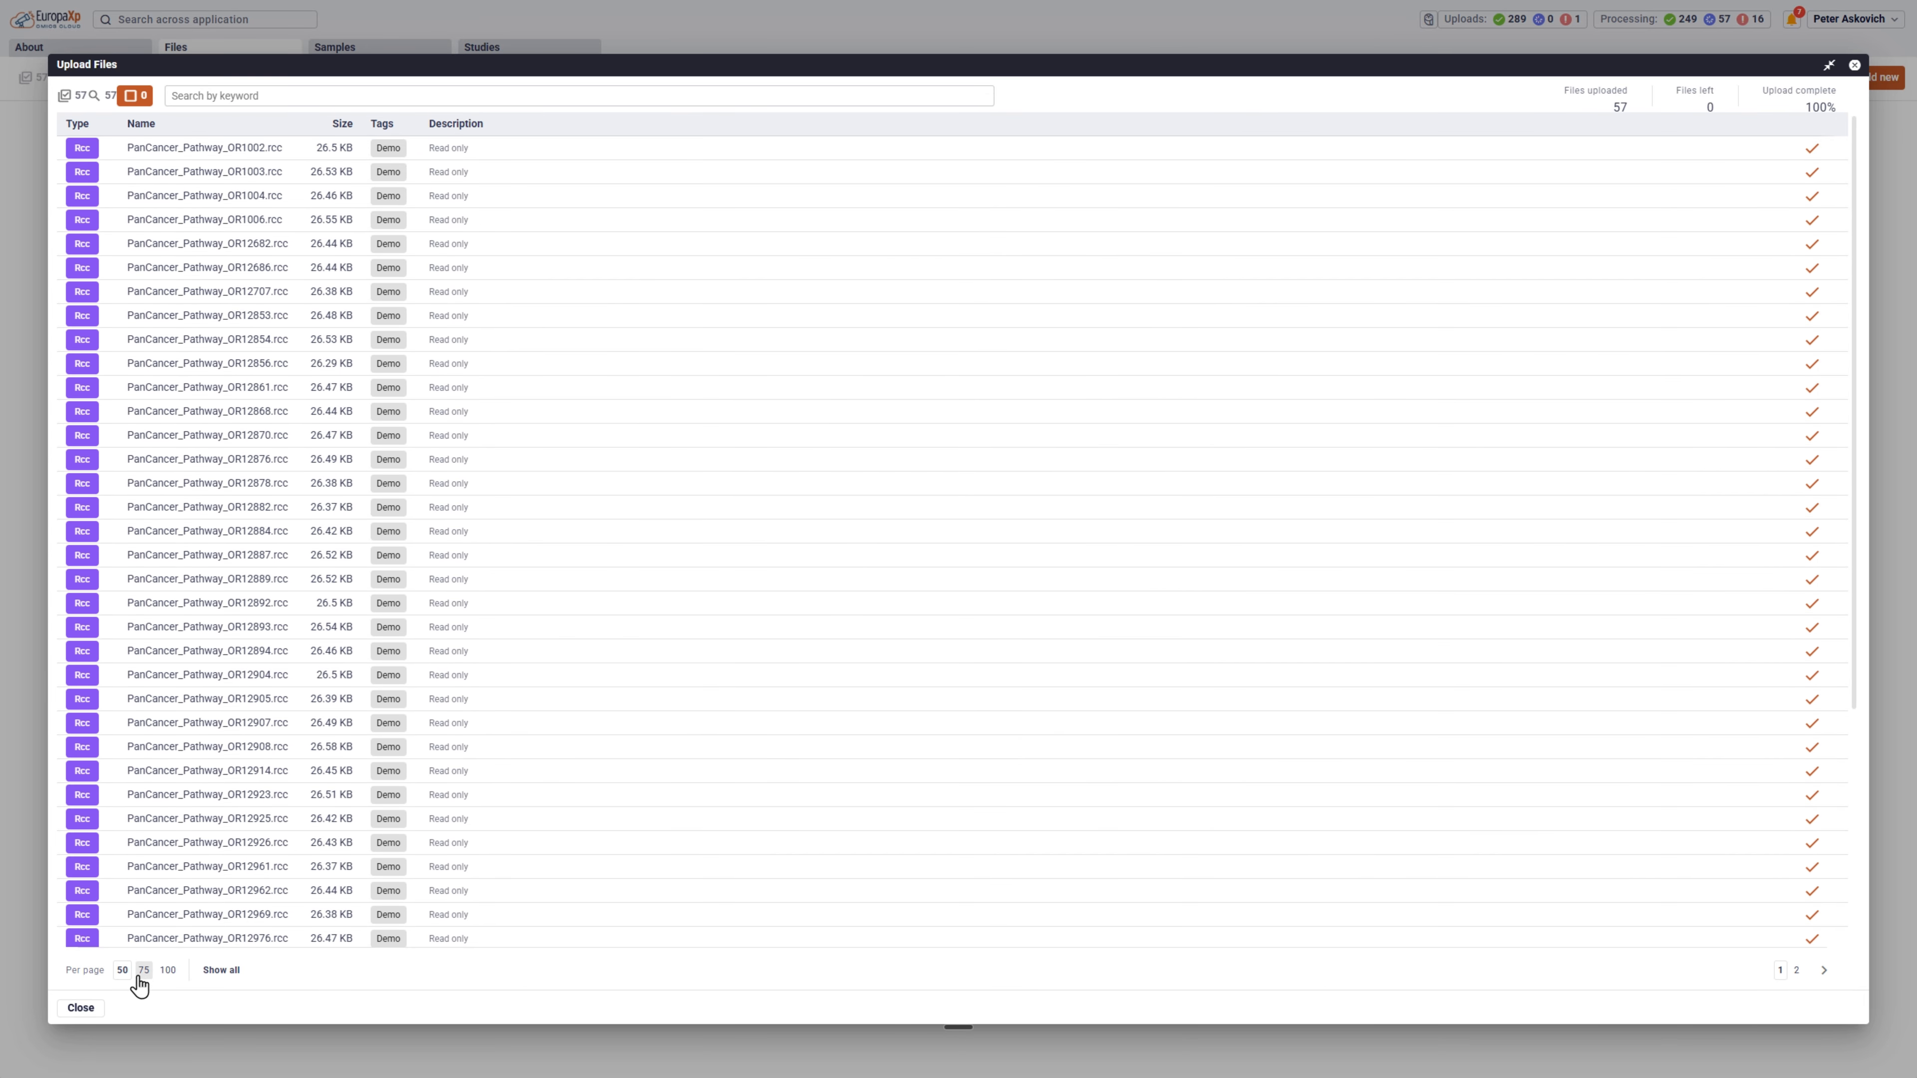
click(80, 1008)
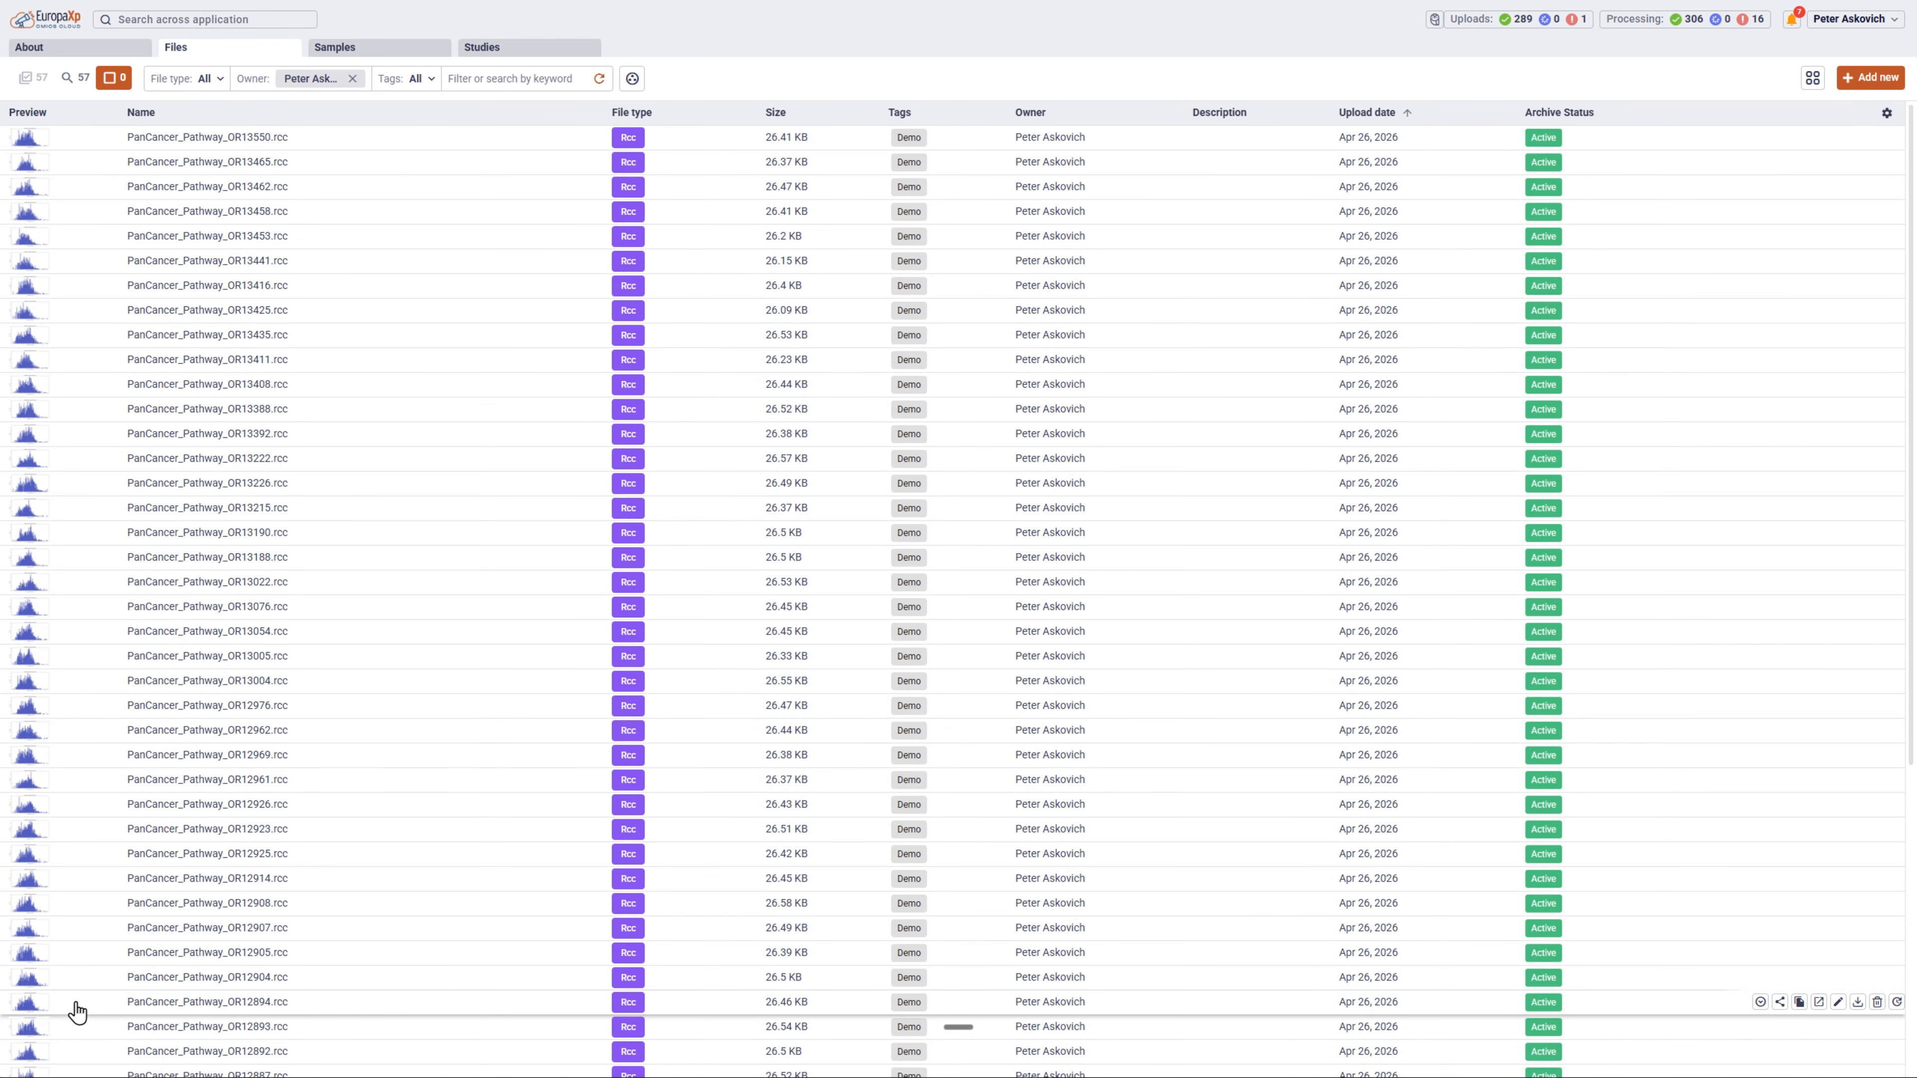
Choose the ProbeAnnotations_NS_CancerImmune_C2929_NS_CancerPath_C2535_NS_CancerProg_C3418.csv file in the demoData folder as a new file upload.
click(1868, 79)
click(1819, 87)
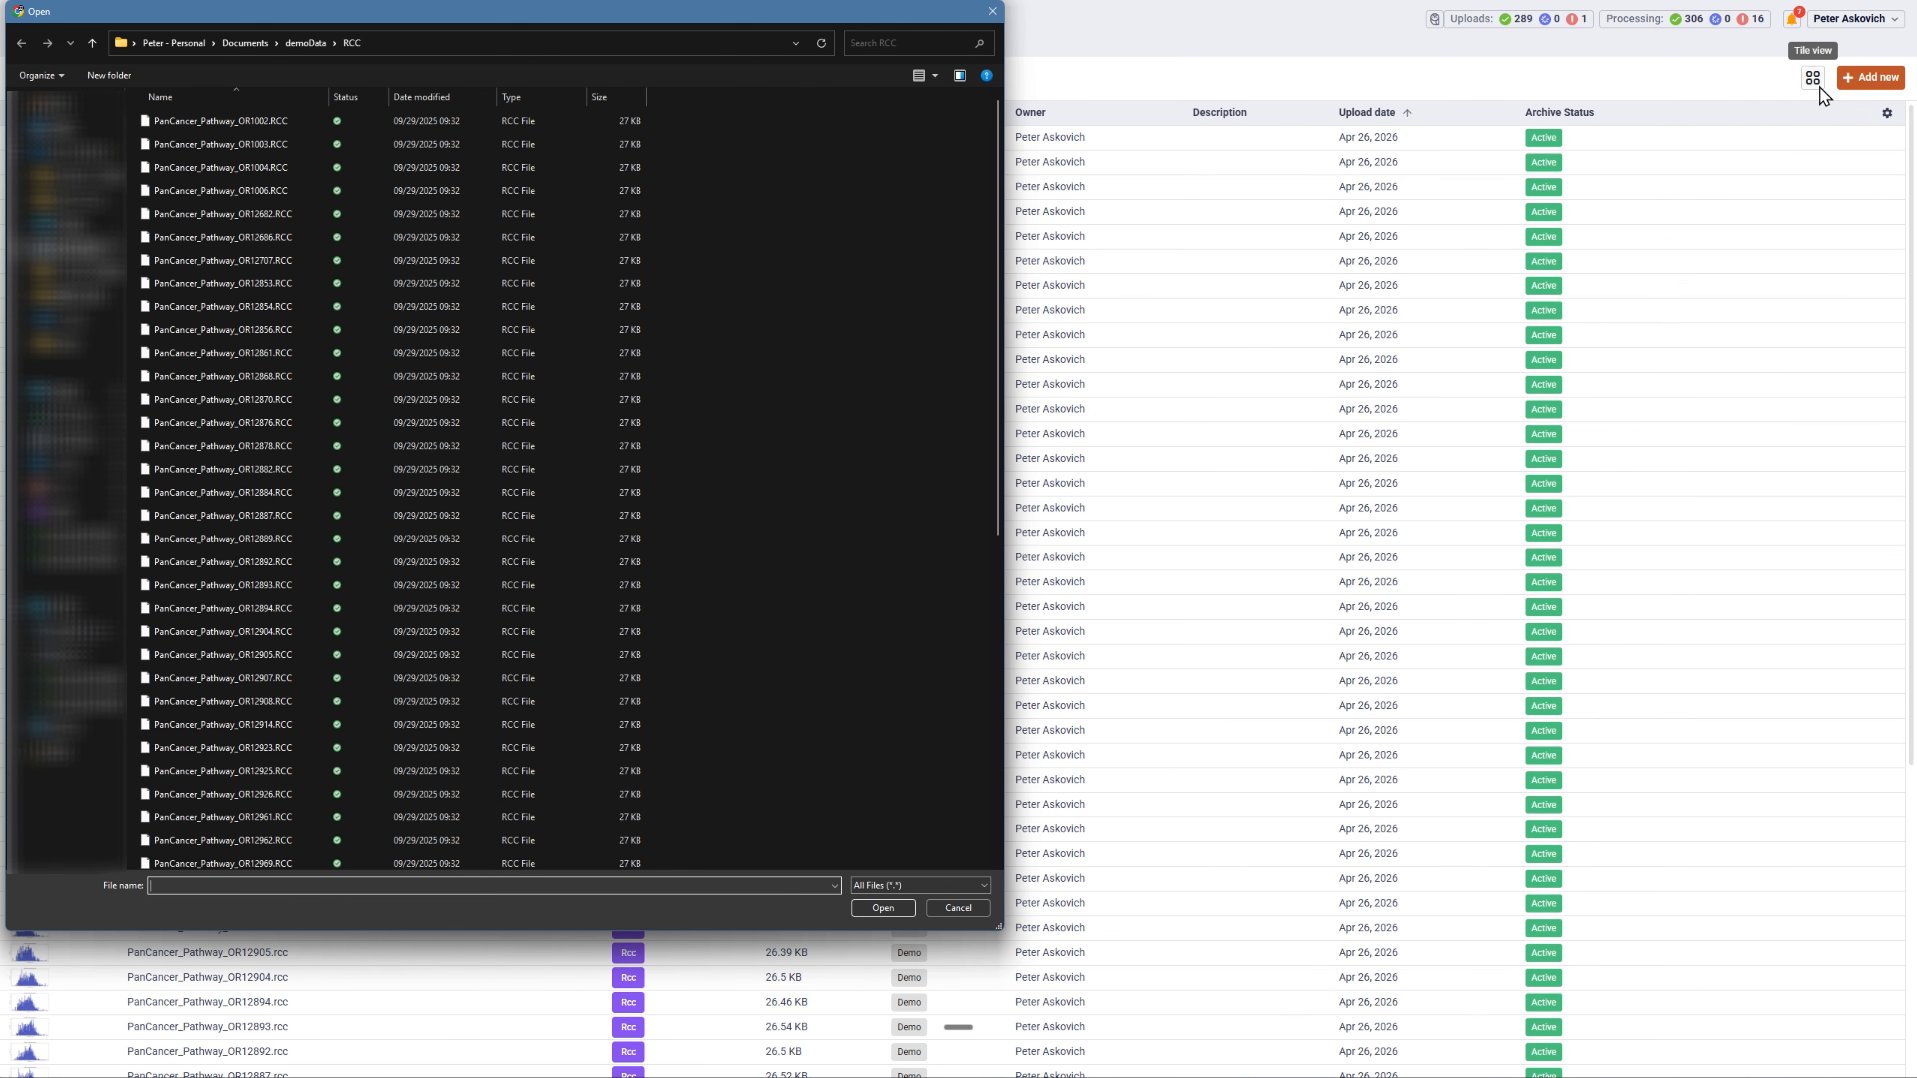
click(317, 52)
double_click(210, 143)
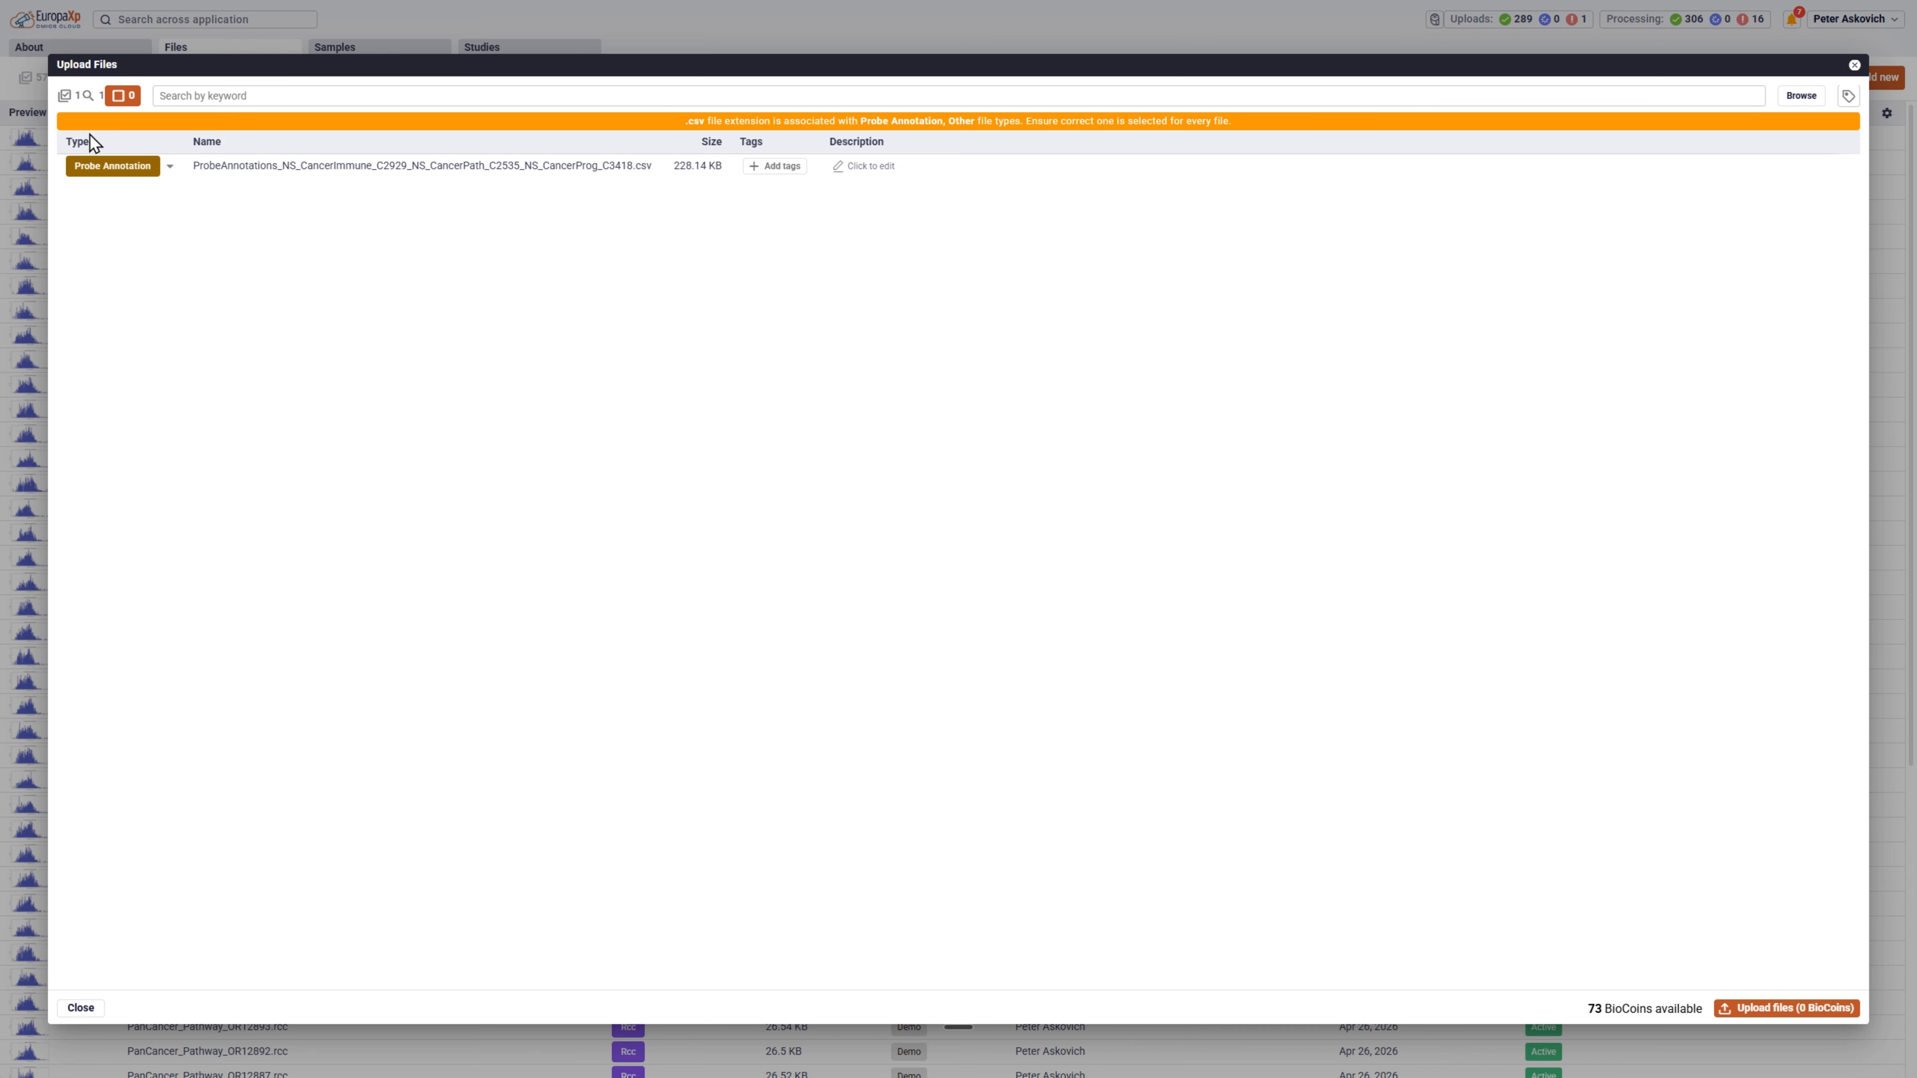
Tag the Probe Annotation CSV with Demo and upload it, closing the upload dialog when complete.
click(1786, 1007)
click(1136, 581)
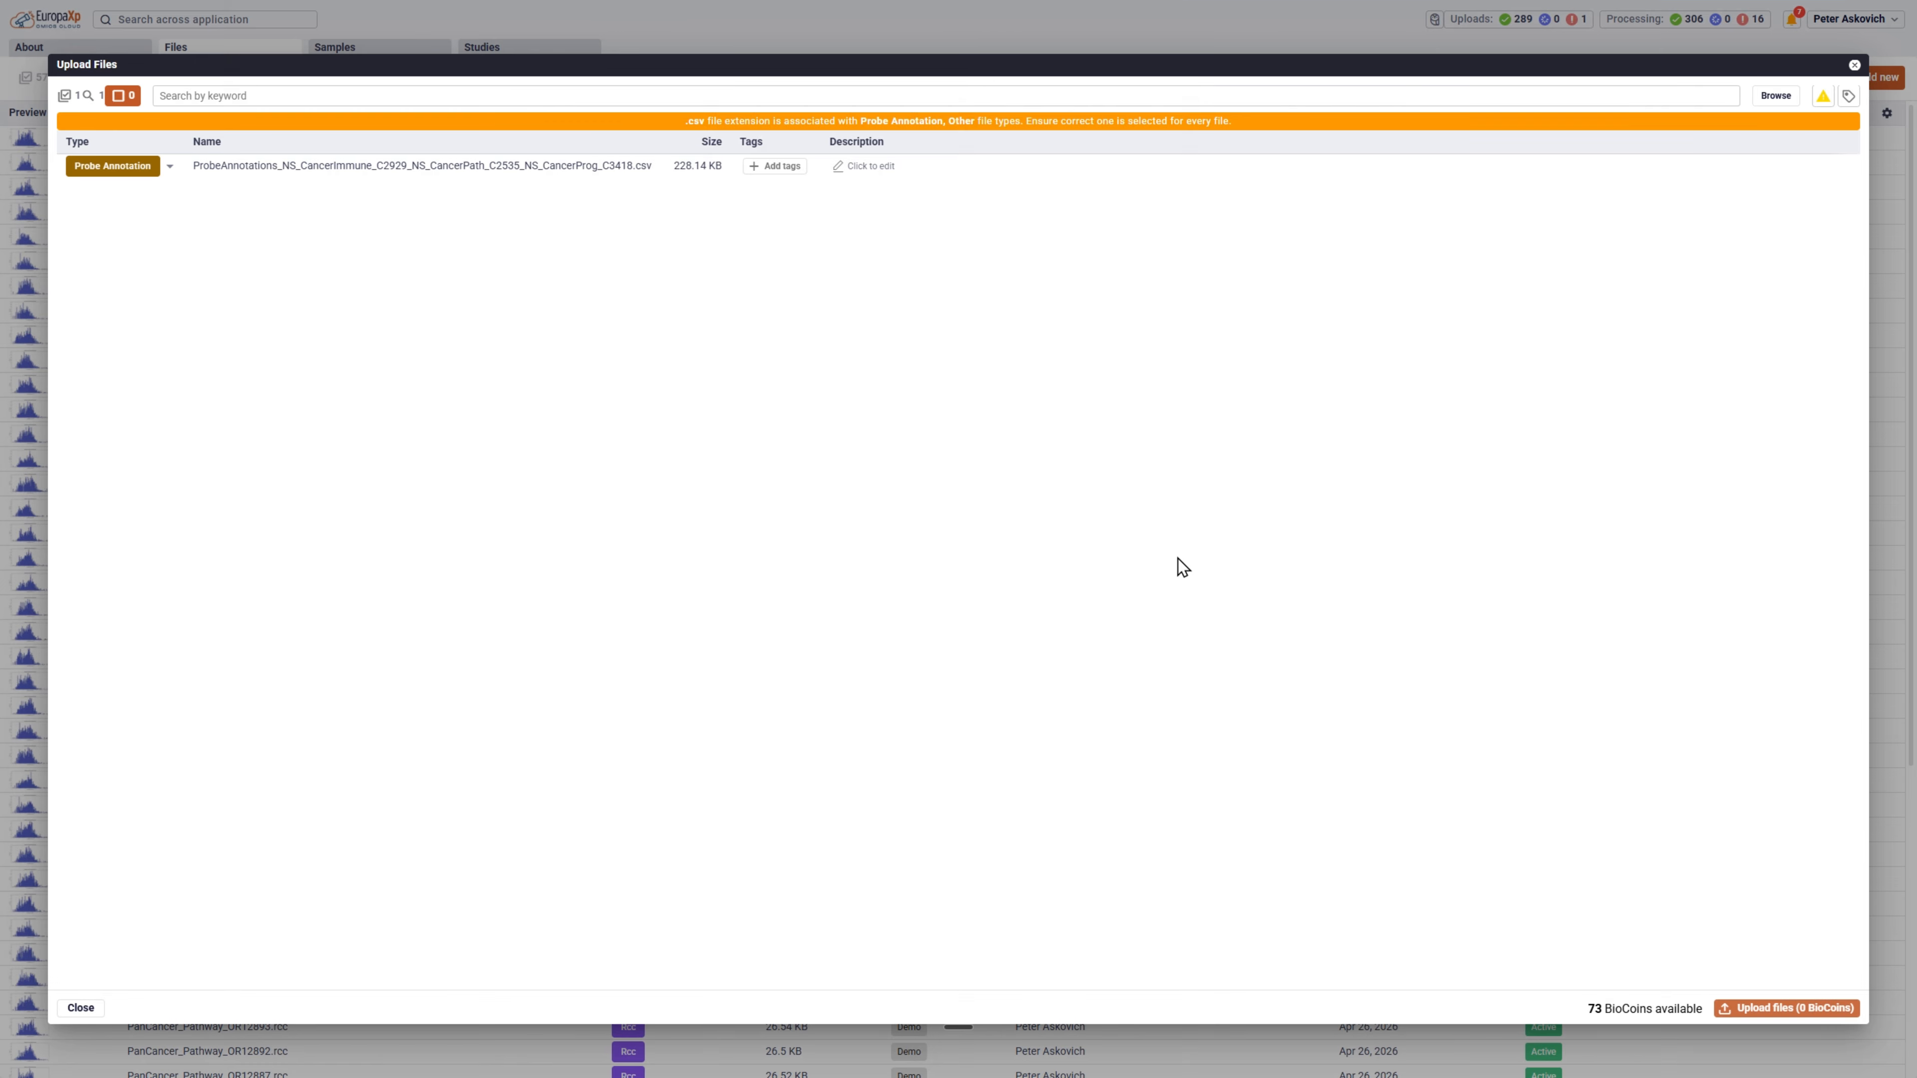
click(1848, 96)
click(1764, 154)
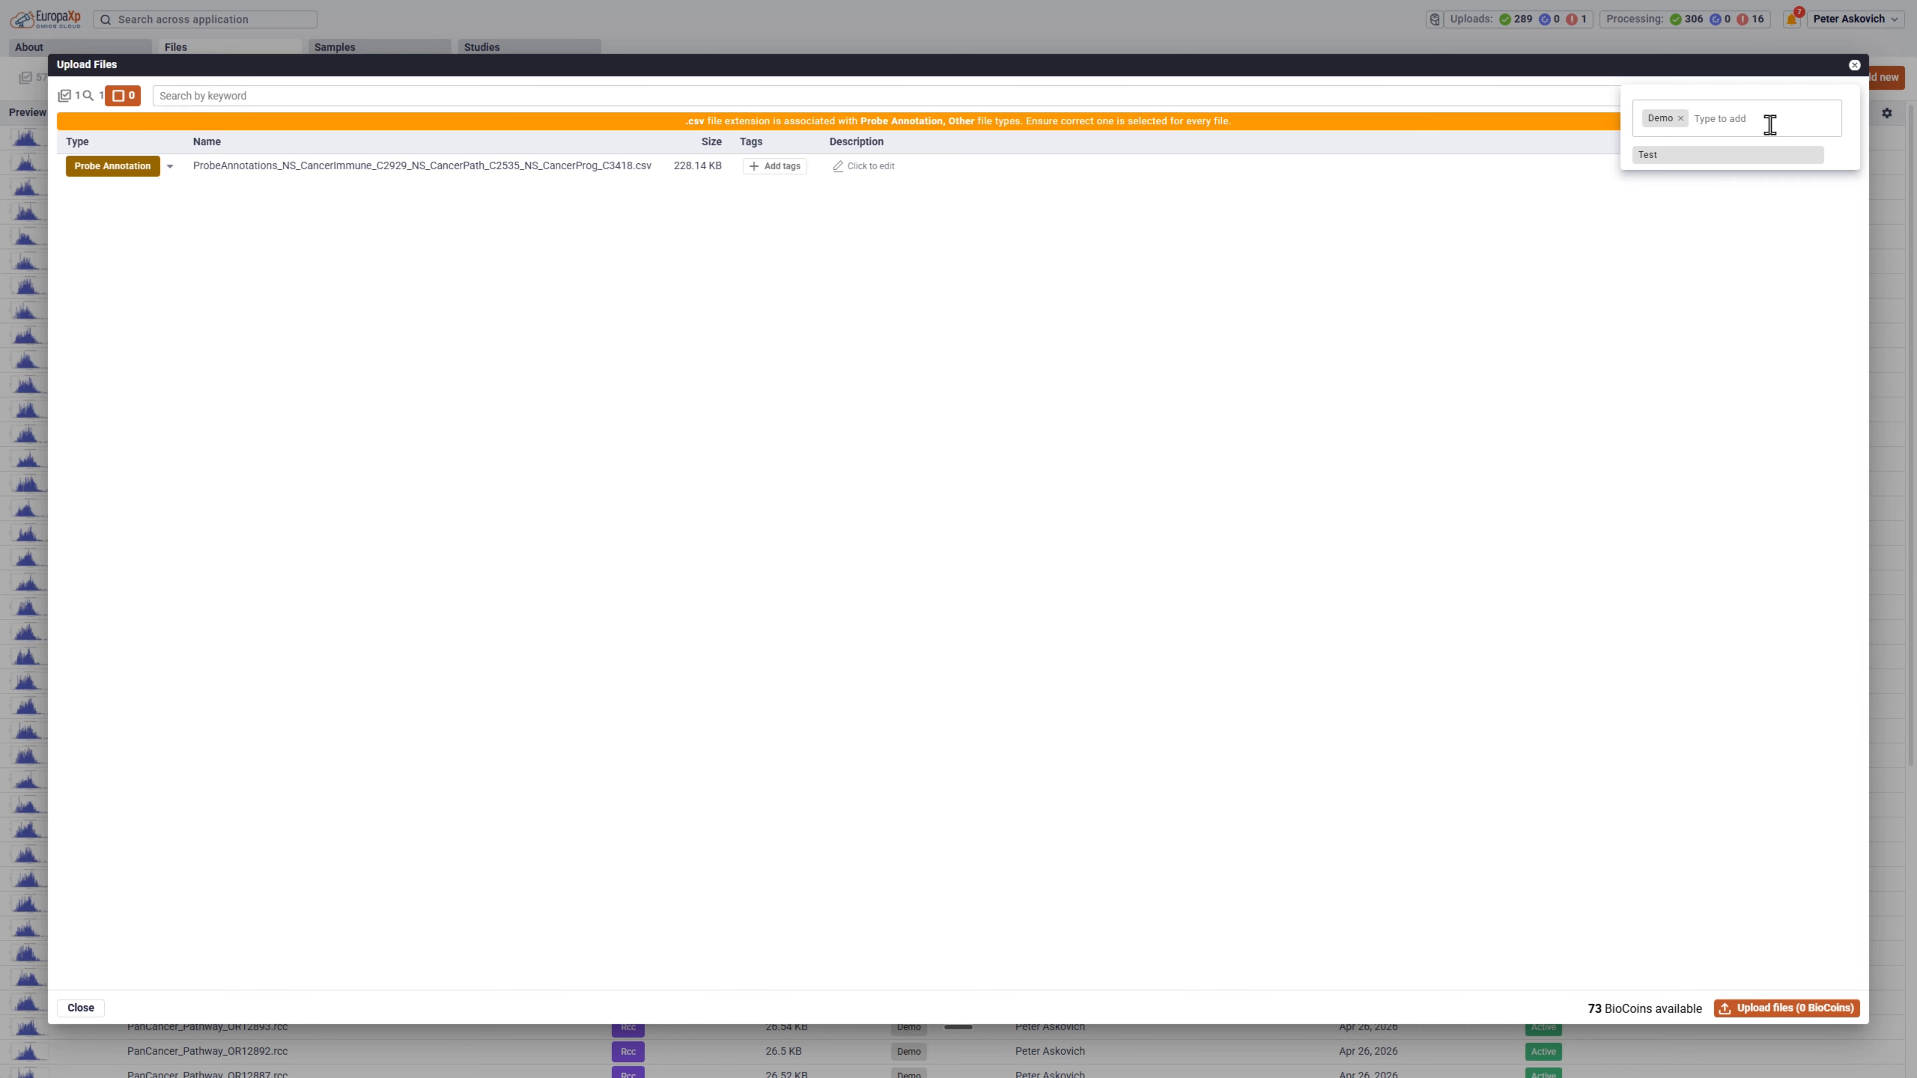
click(1786, 1007)
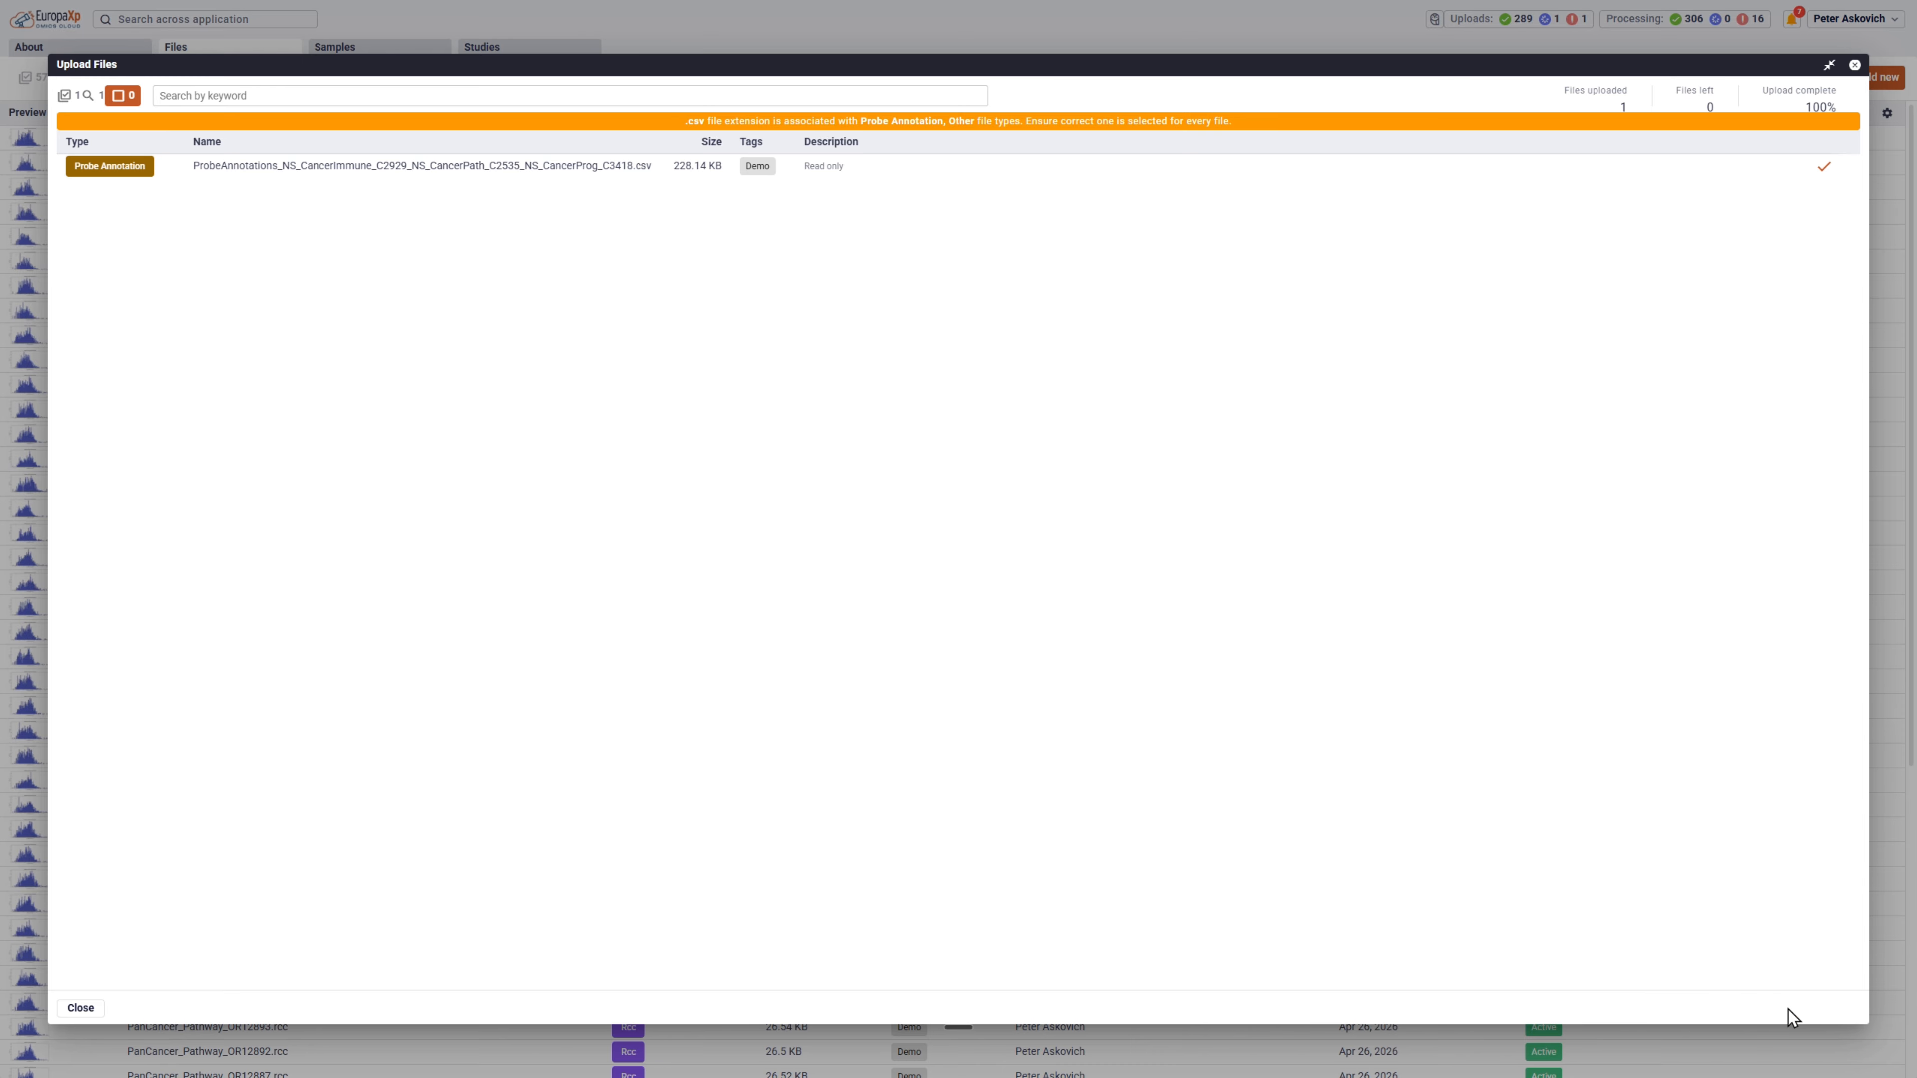
click(82, 1000)
Review the QC report of PanCancer_Pathway_OR12904.rcc and page through the reports of the following two files.
click(33, 1007)
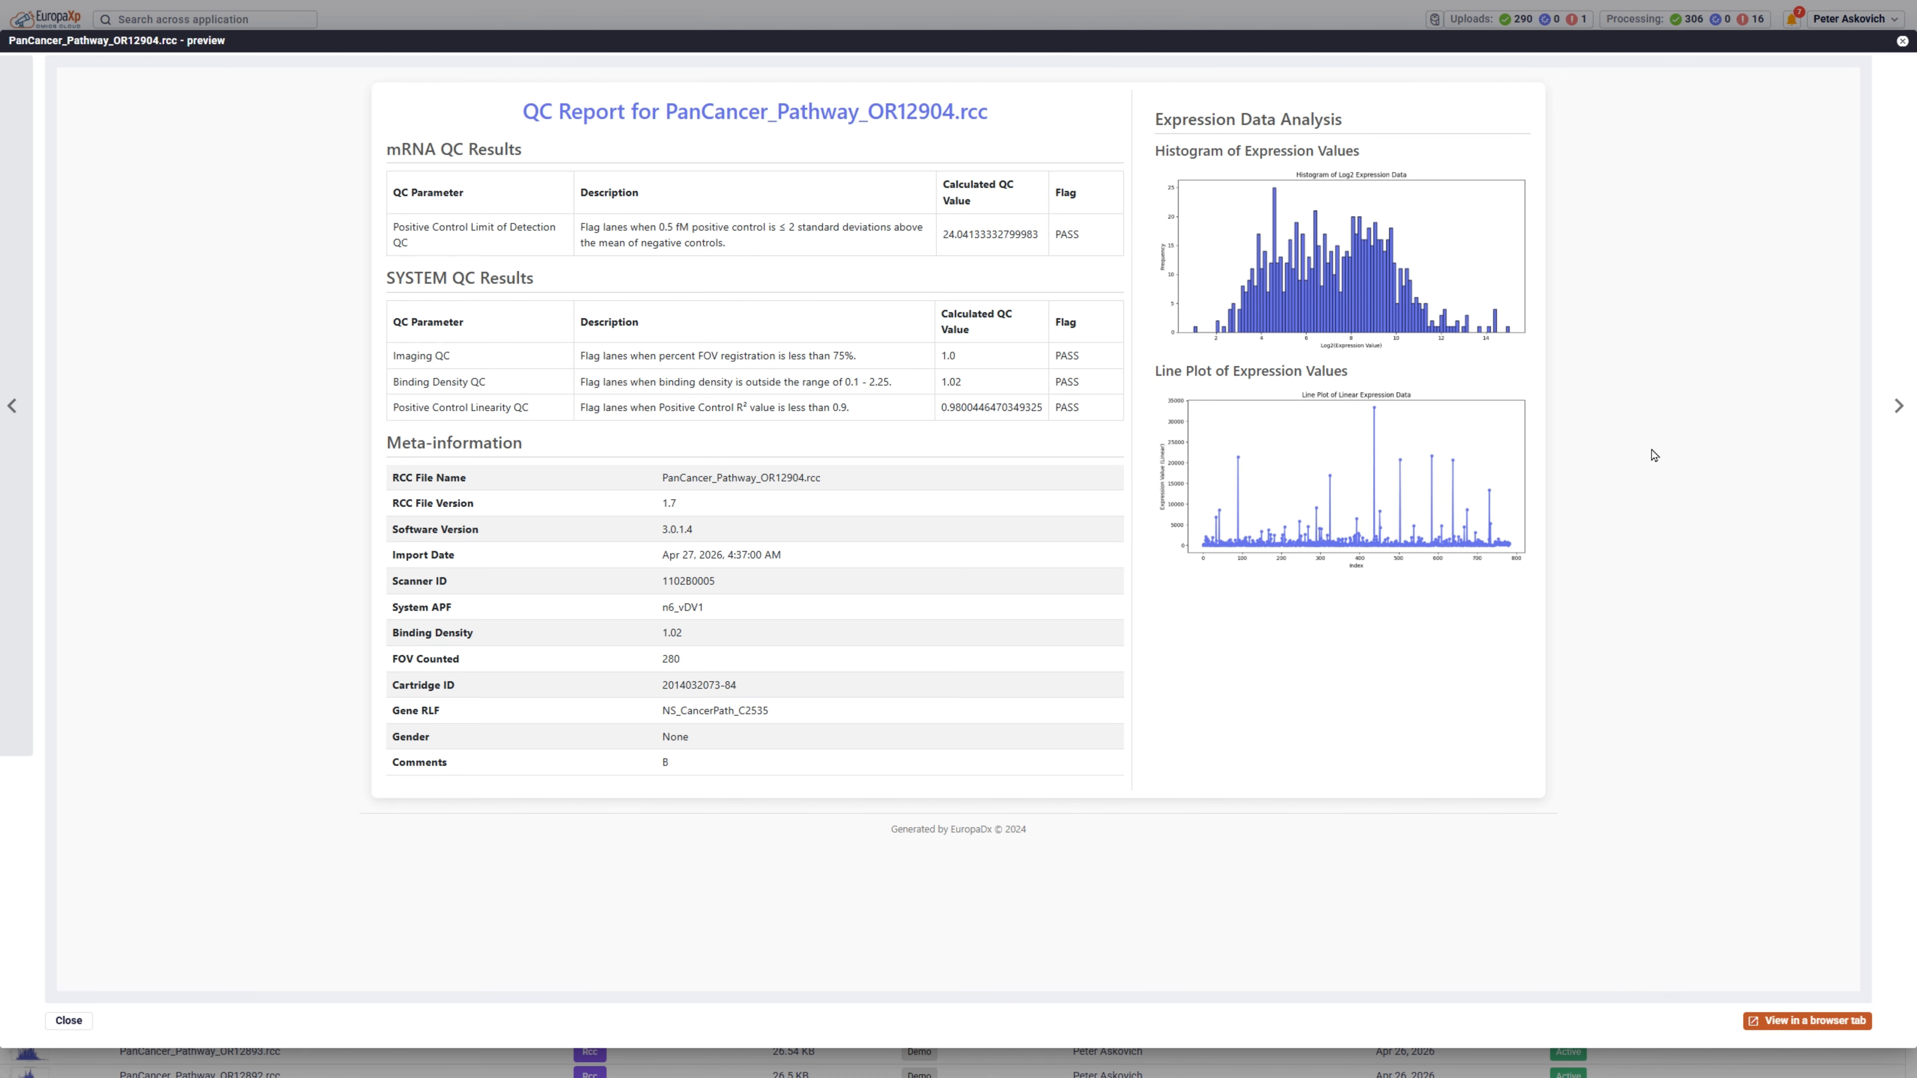
click(1897, 408)
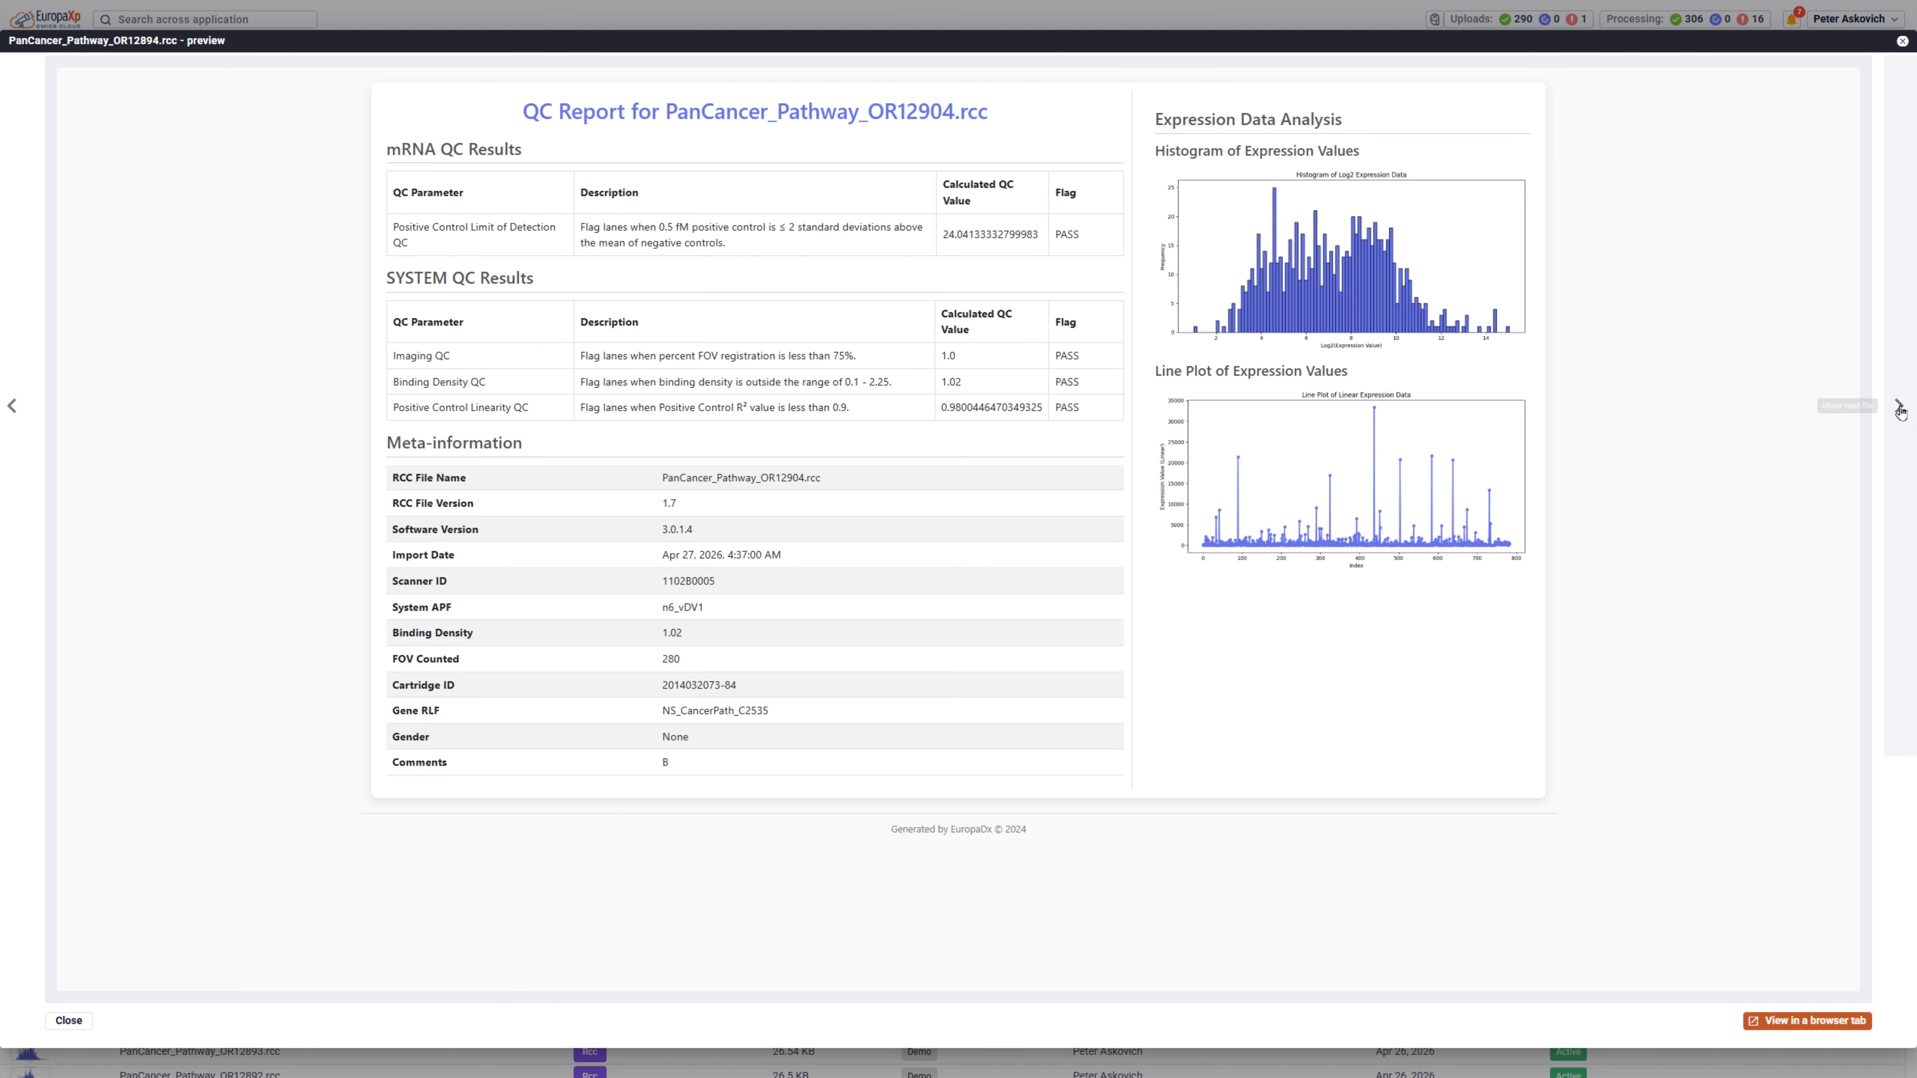
click(1899, 408)
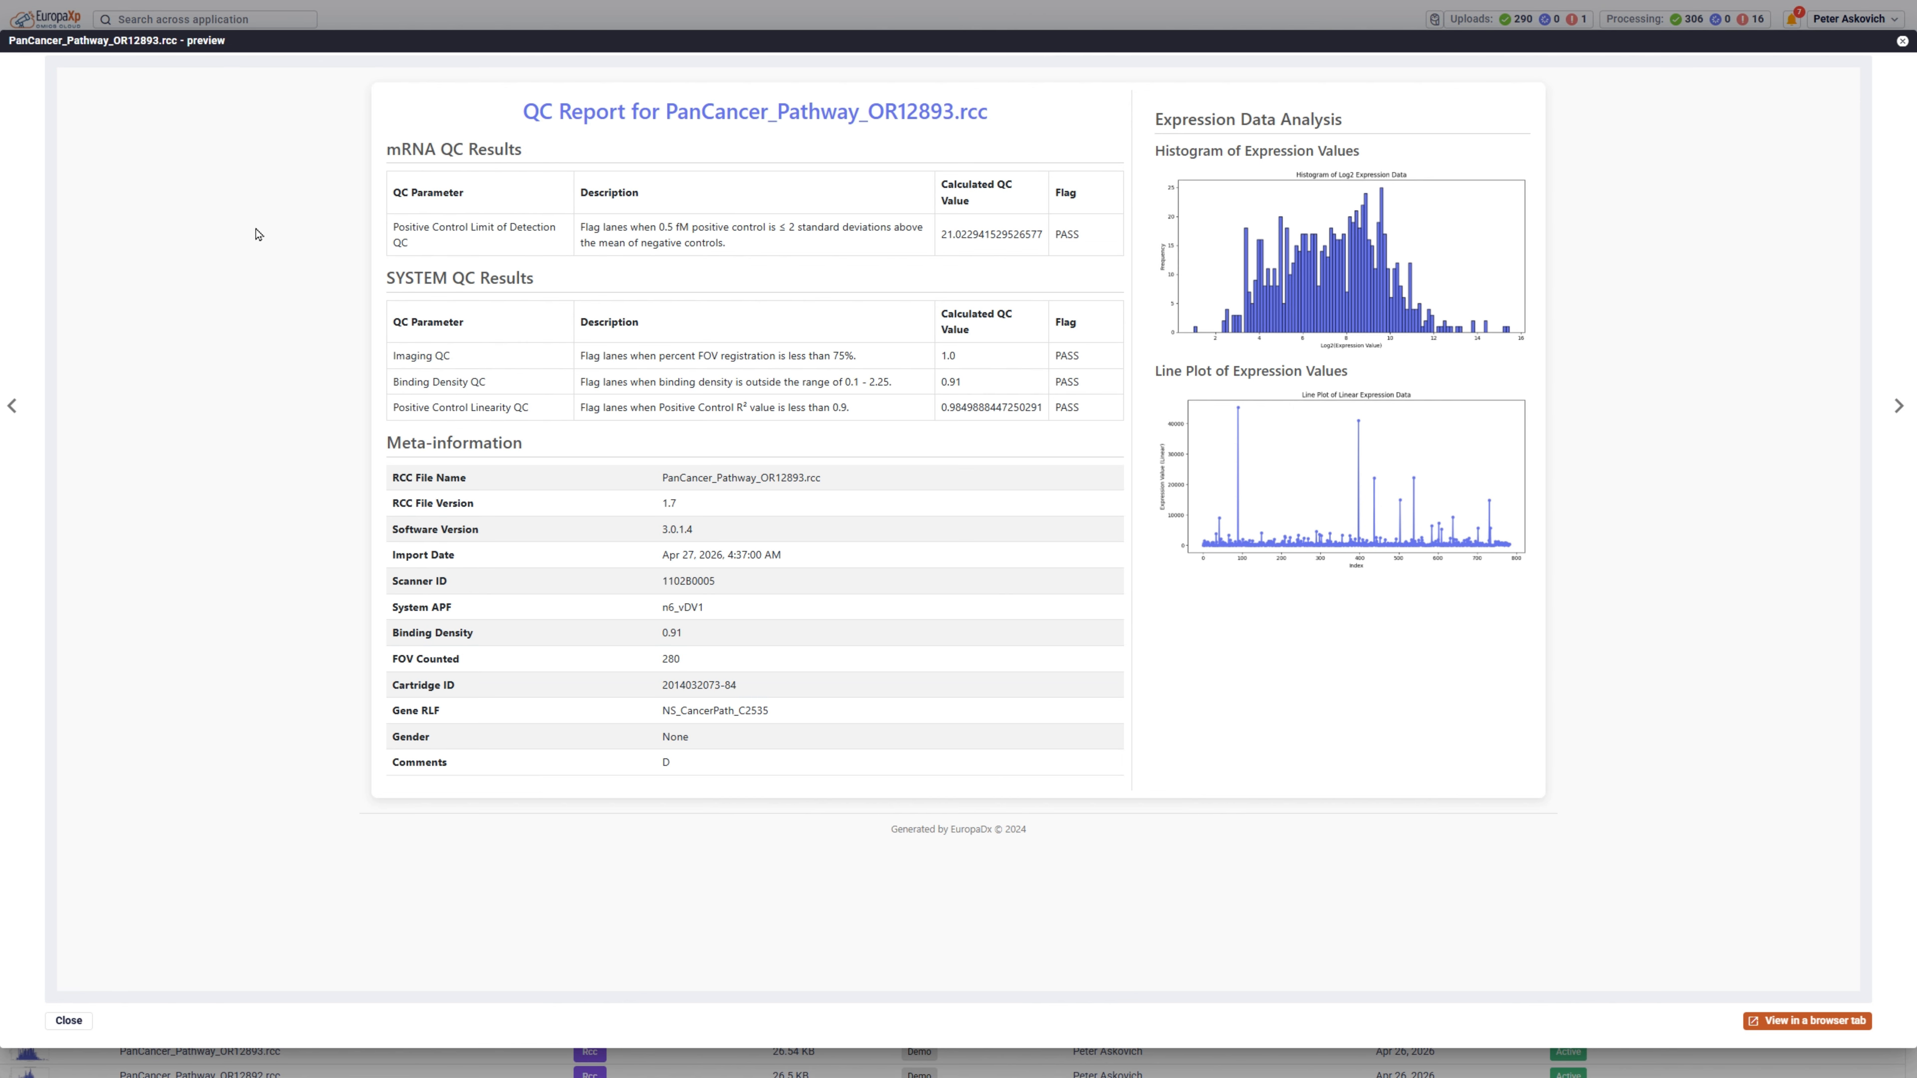
click(84, 1025)
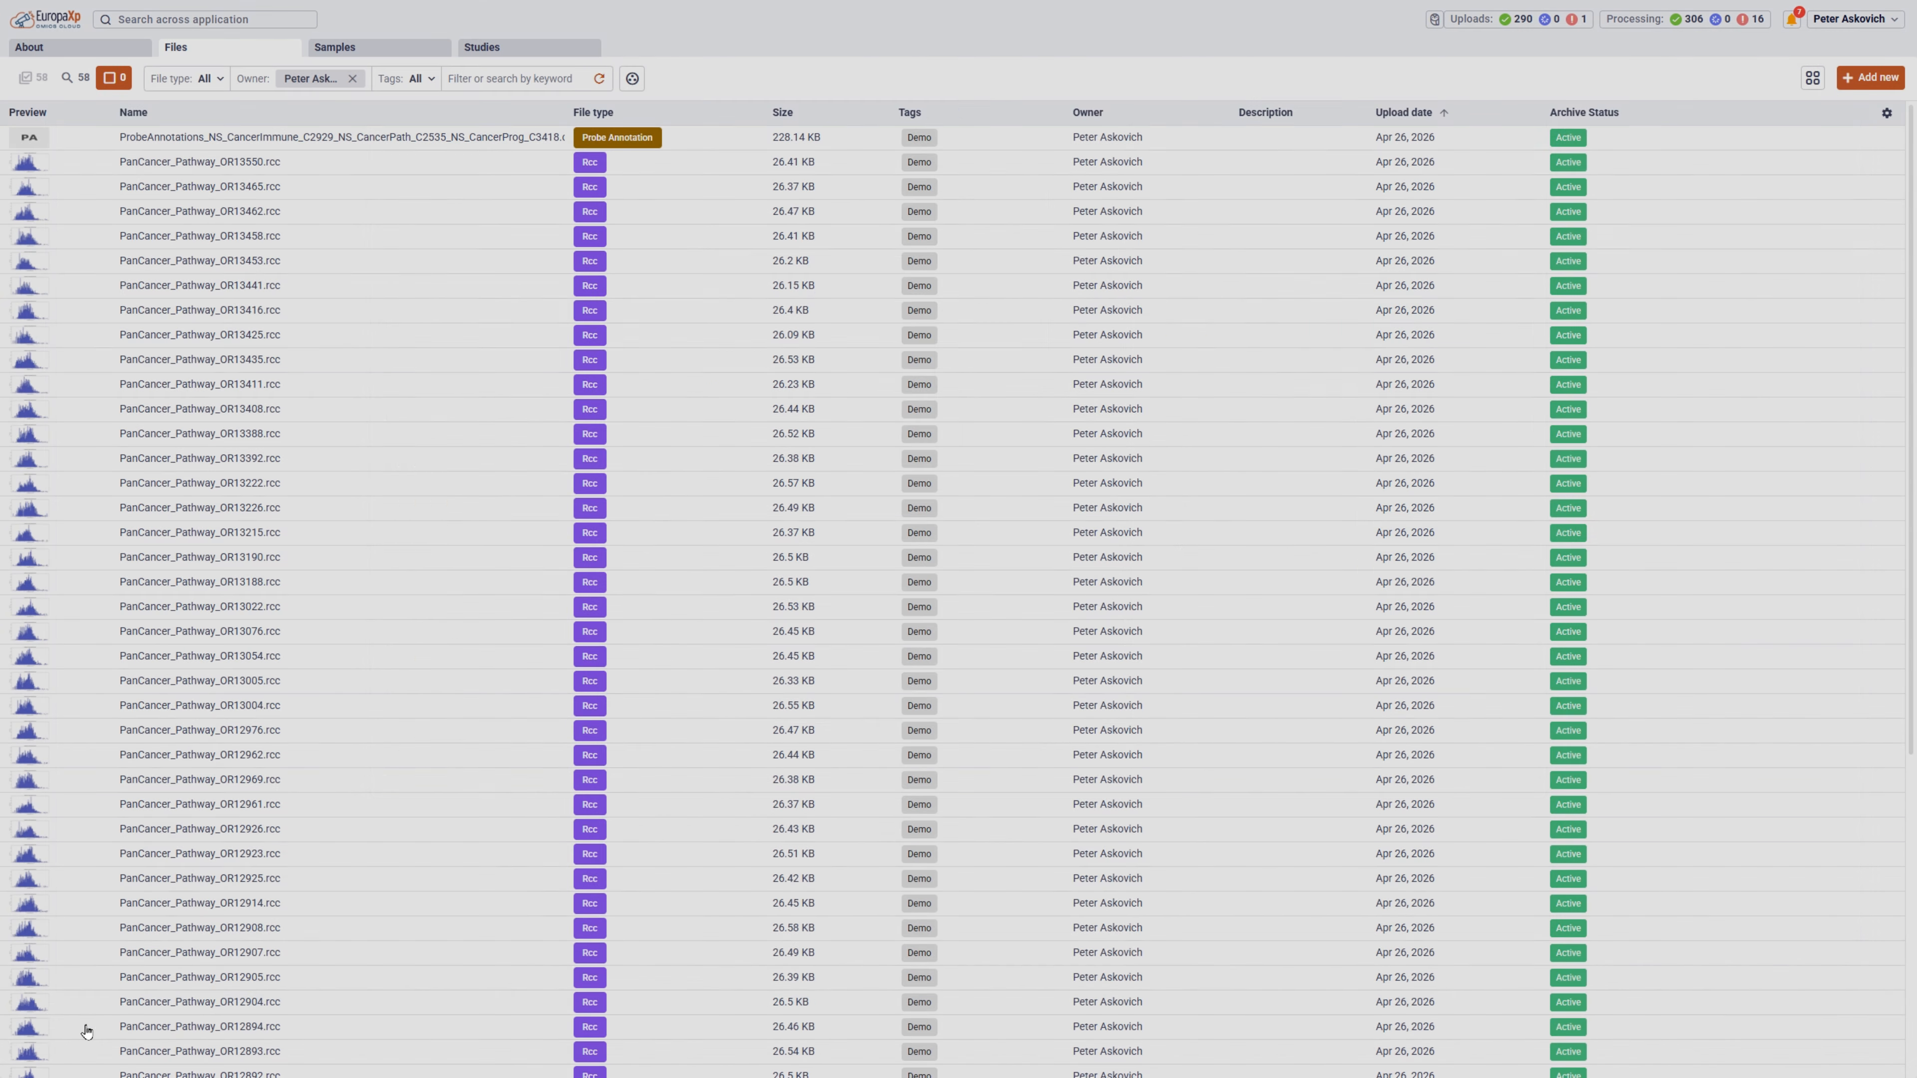
Filter the file list to the Rcc file type and select all the filtered files.
click(215, 79)
click(181, 169)
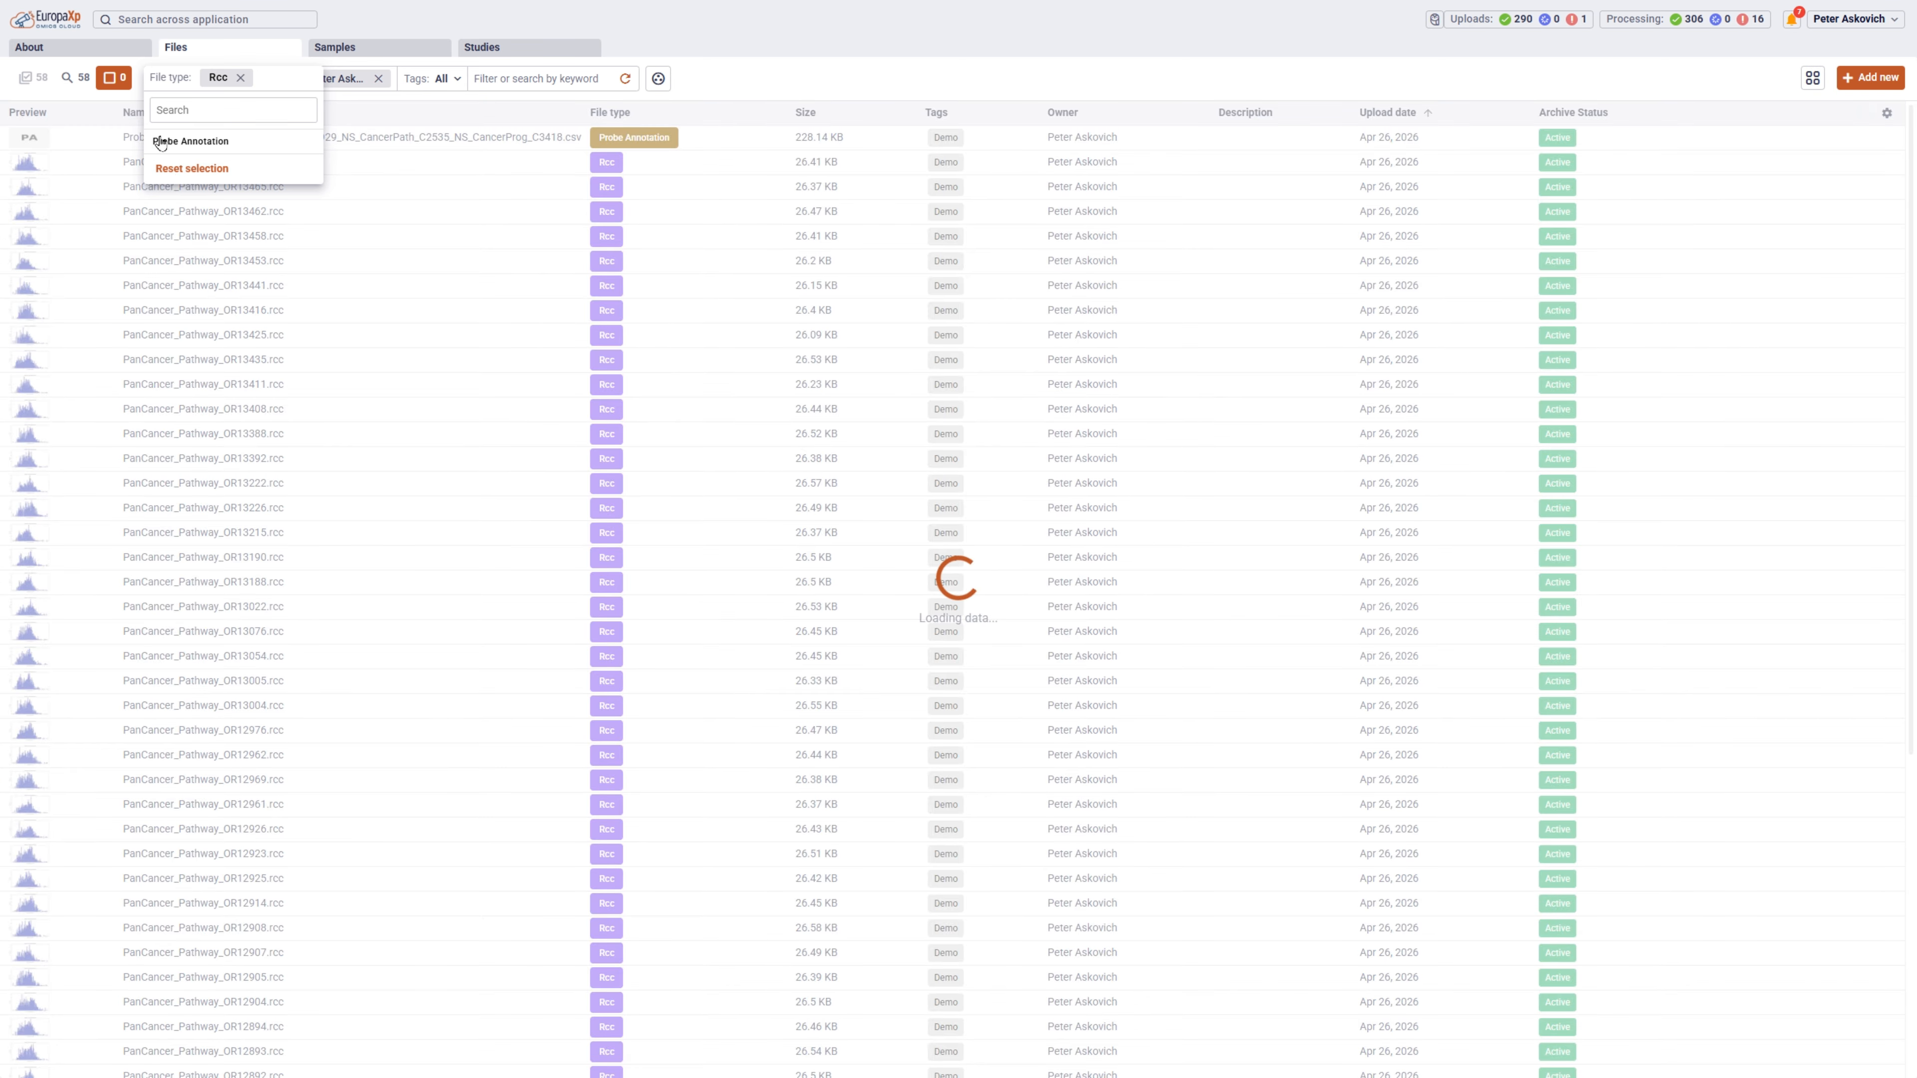
click(74, 78)
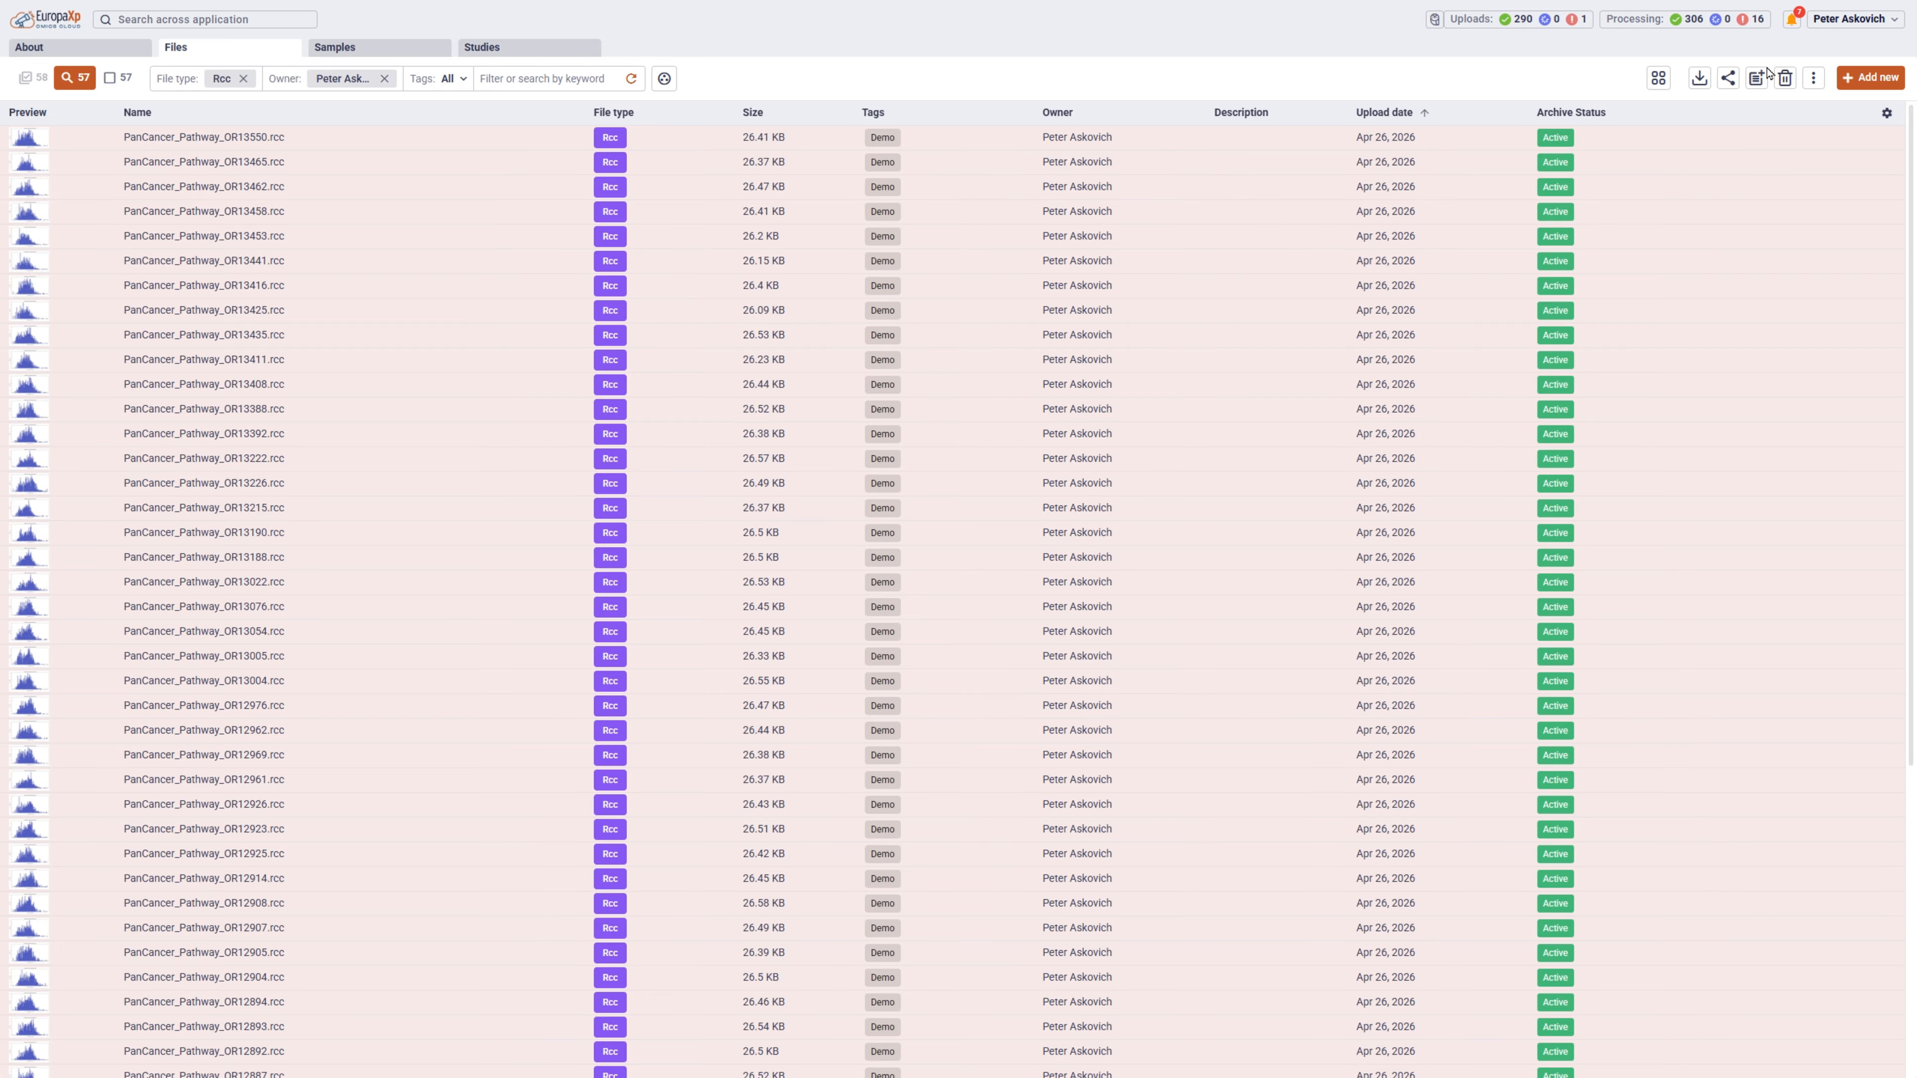
Start creating samples from the selected files with the samples prefix Demo and the study name nCounter Demo.
click(1756, 78)
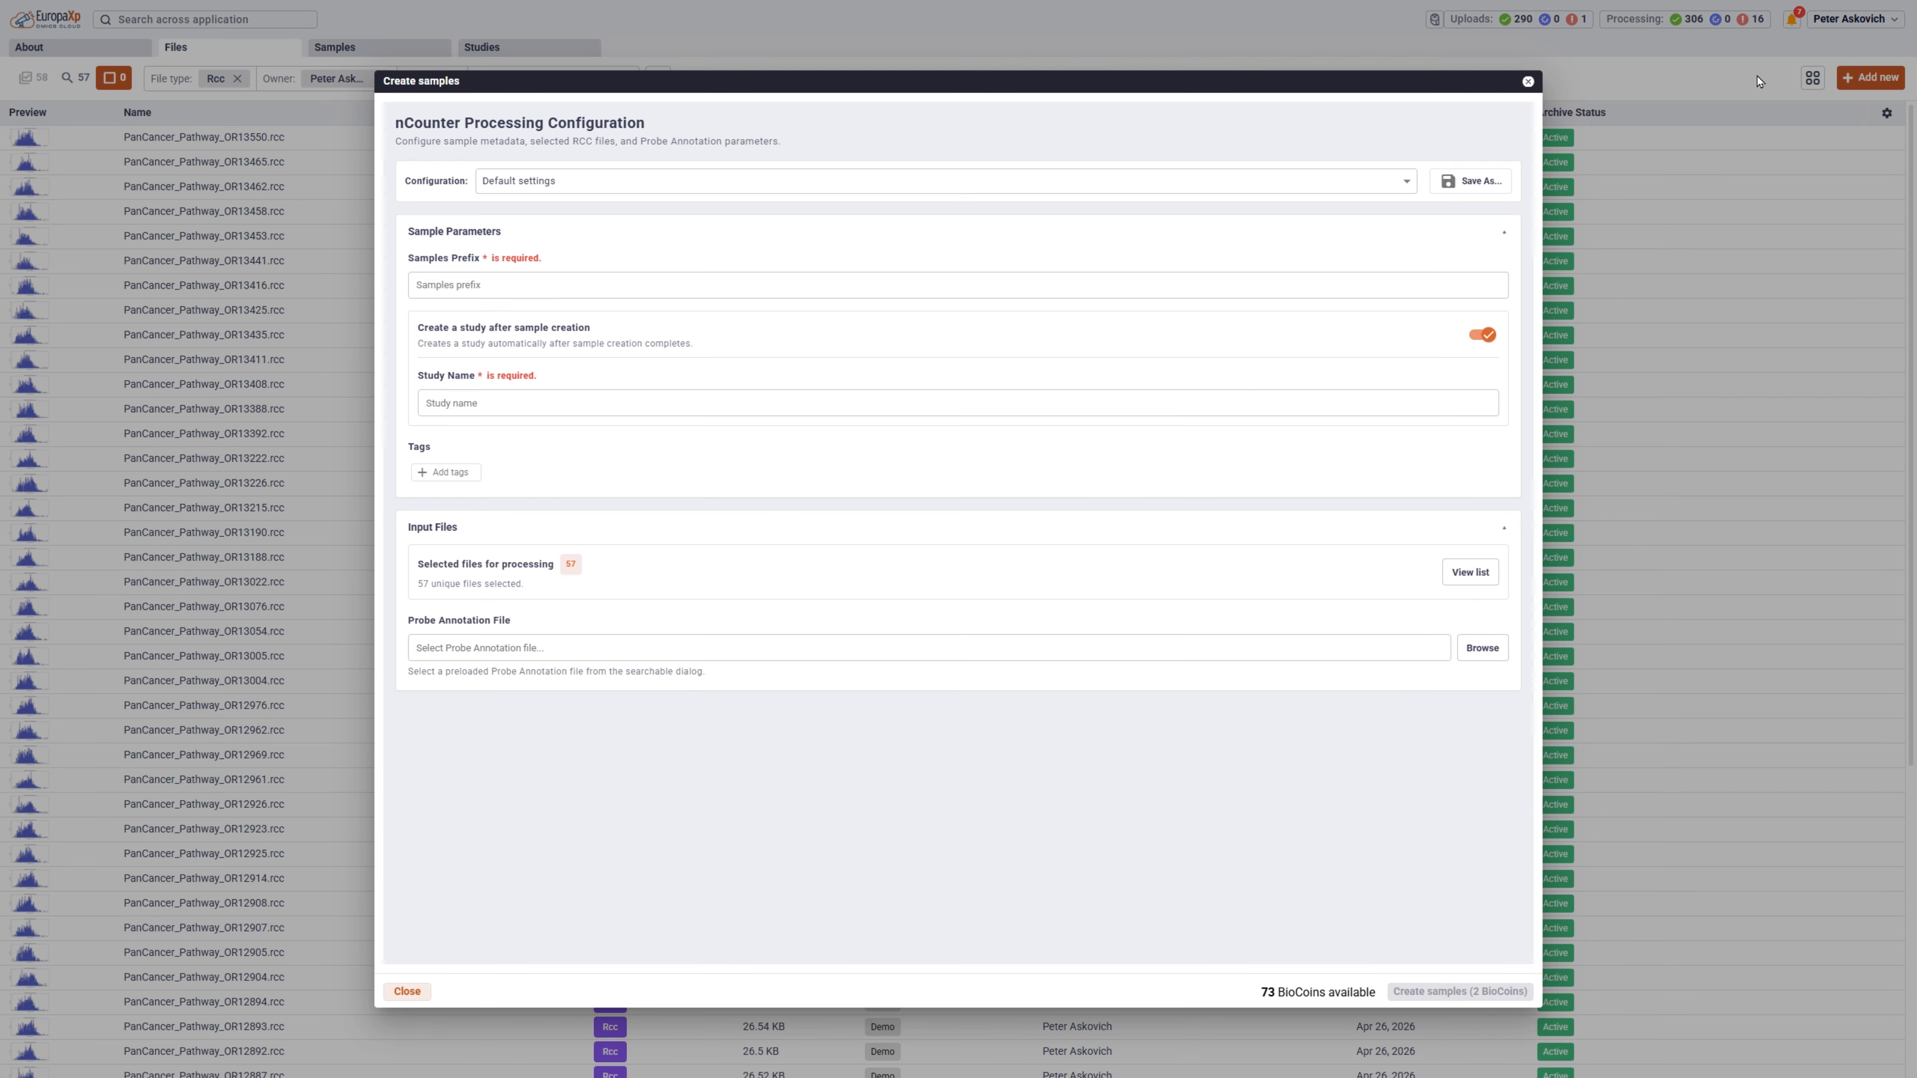
click(825, 300)
text(Demo)
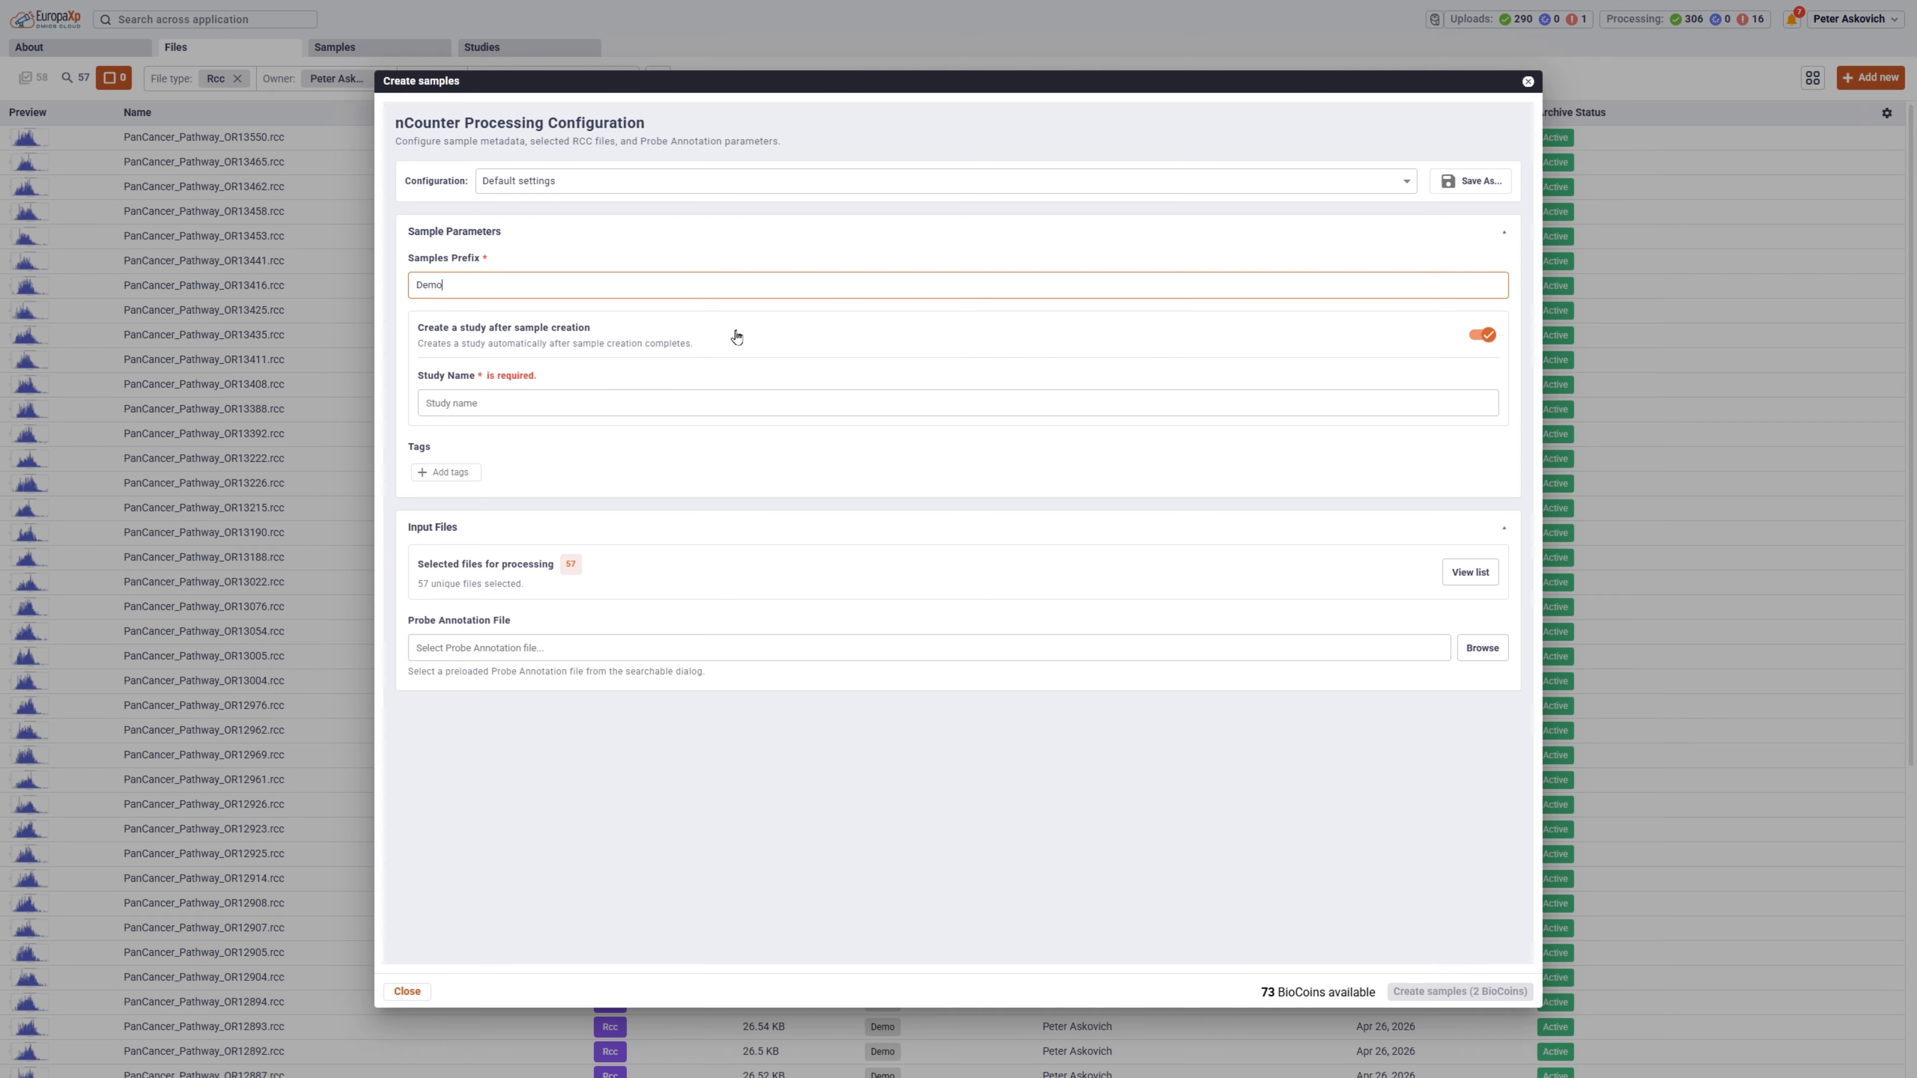
click(570, 414)
text(nCounter Demo)
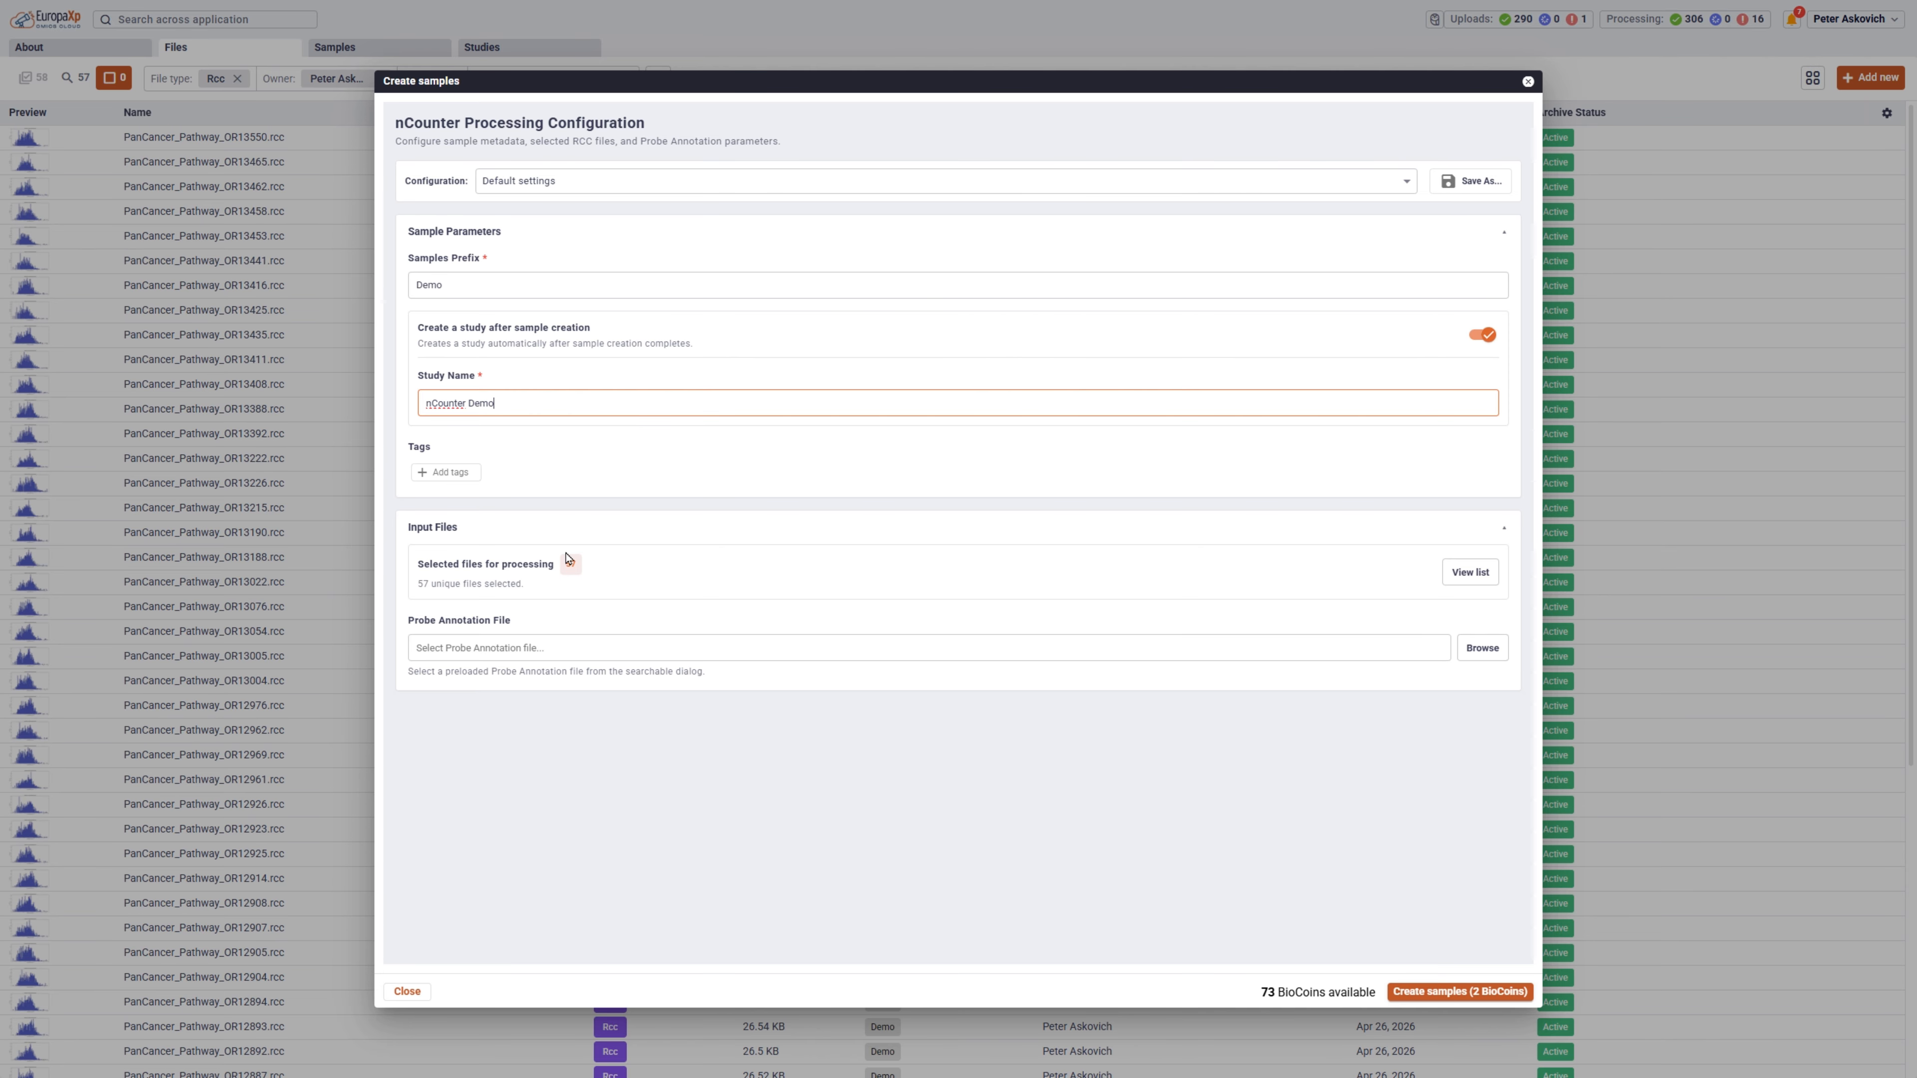
Assign the uploaded ProbeAnnotations CSV as the Probe Annotation File and create the samples.
click(1480, 657)
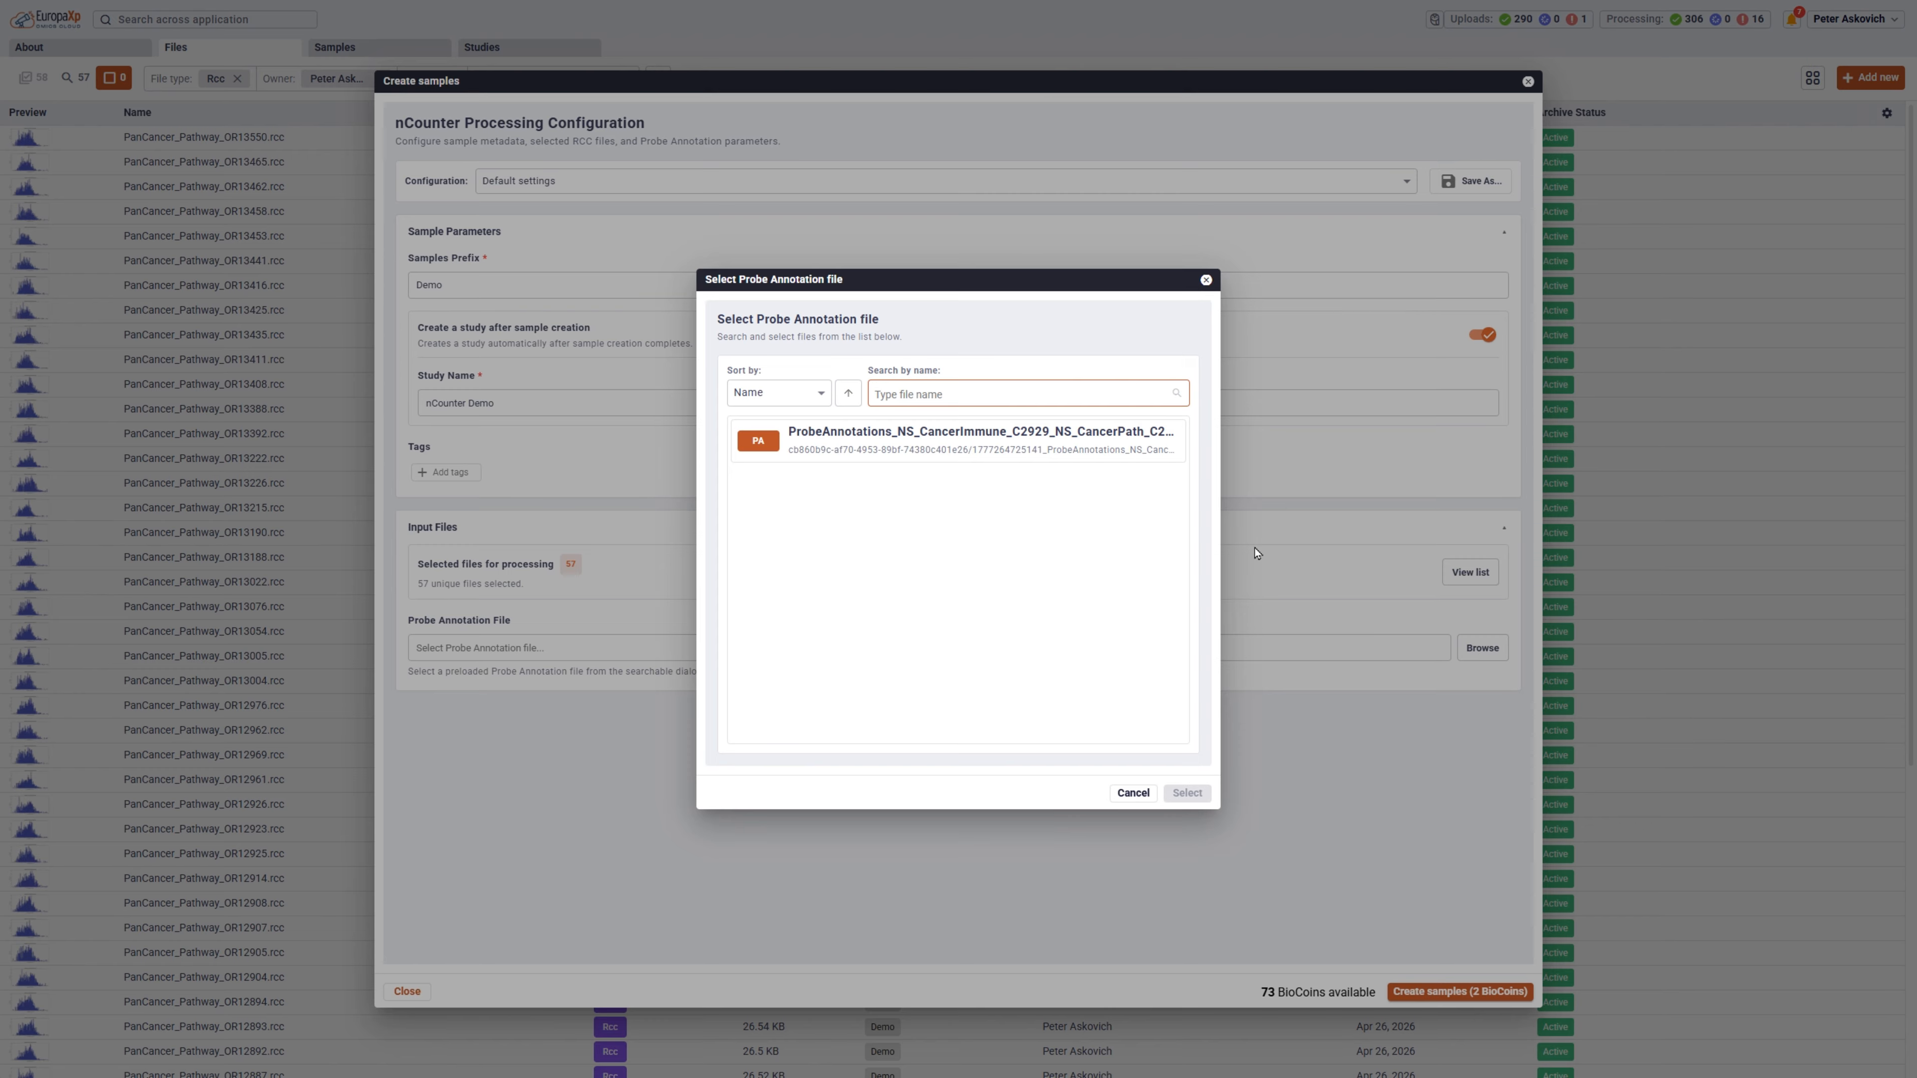
click(985, 443)
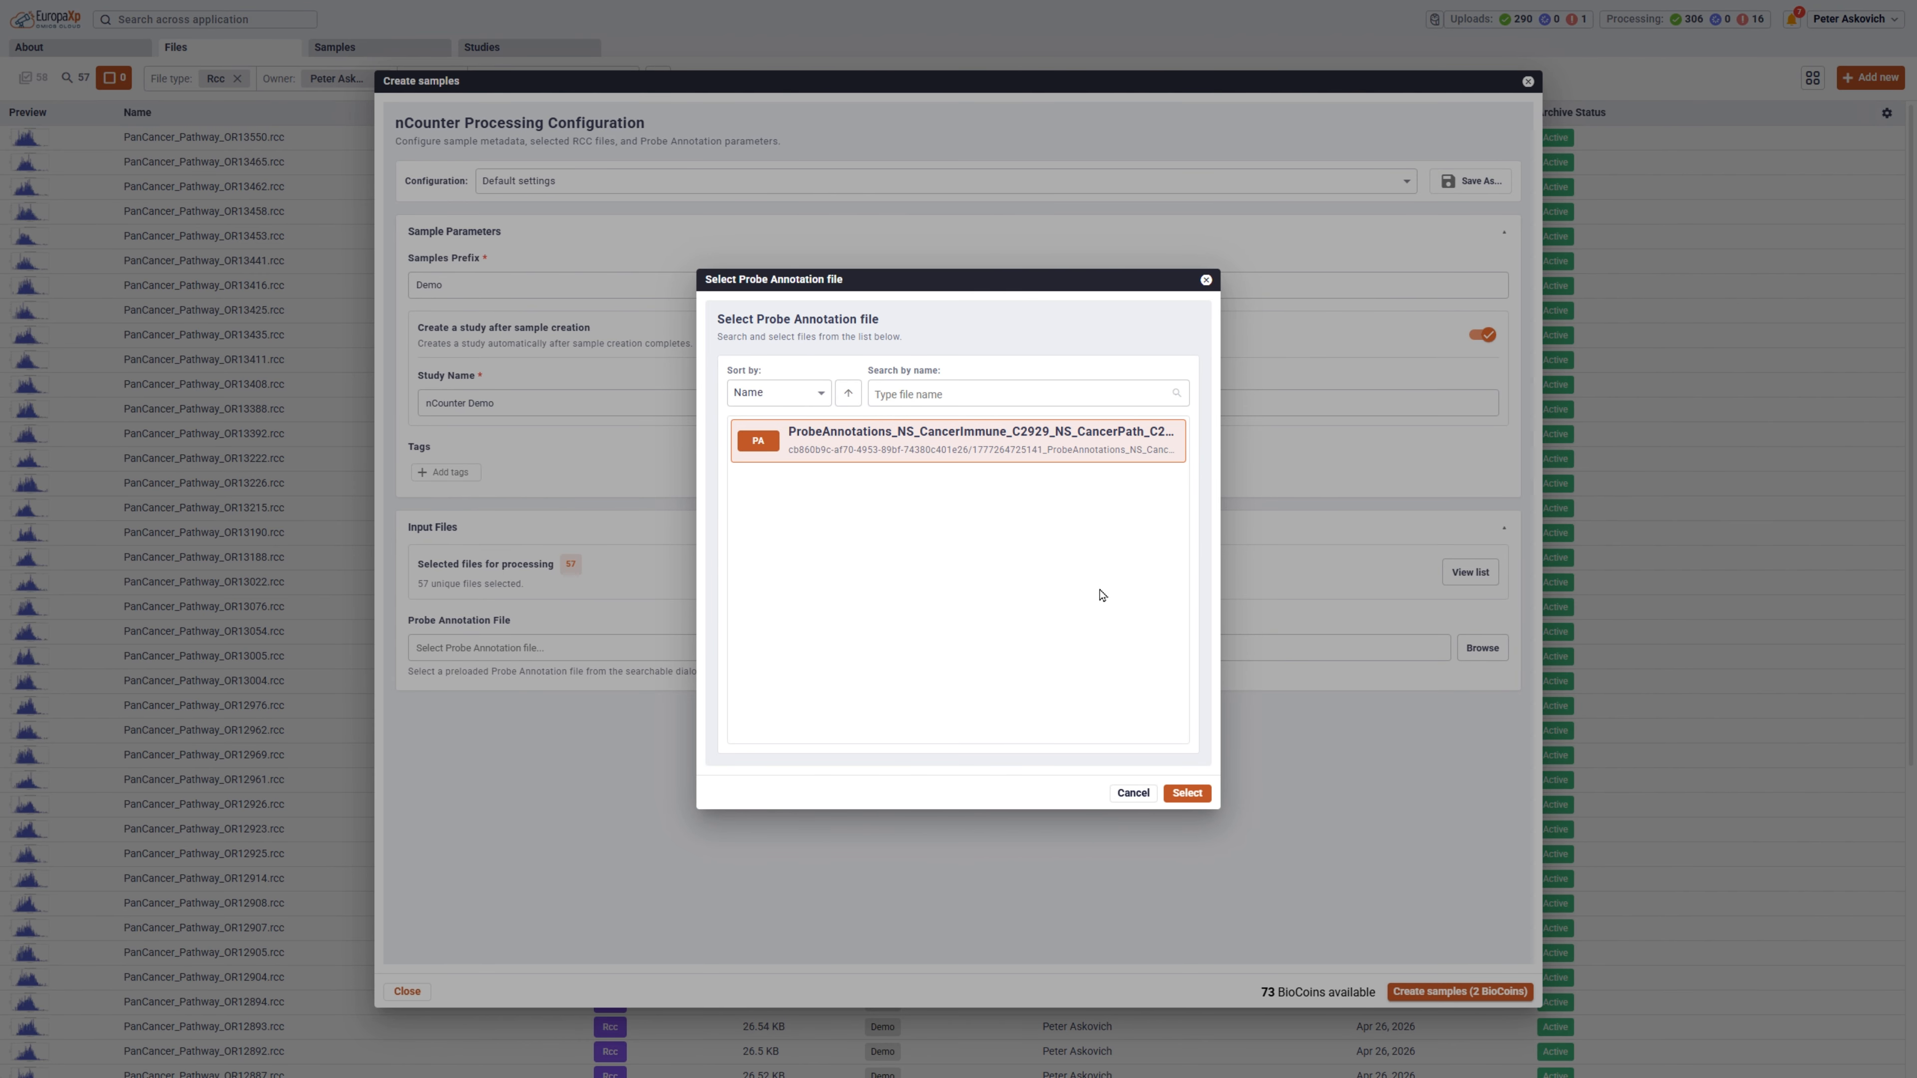
click(1187, 793)
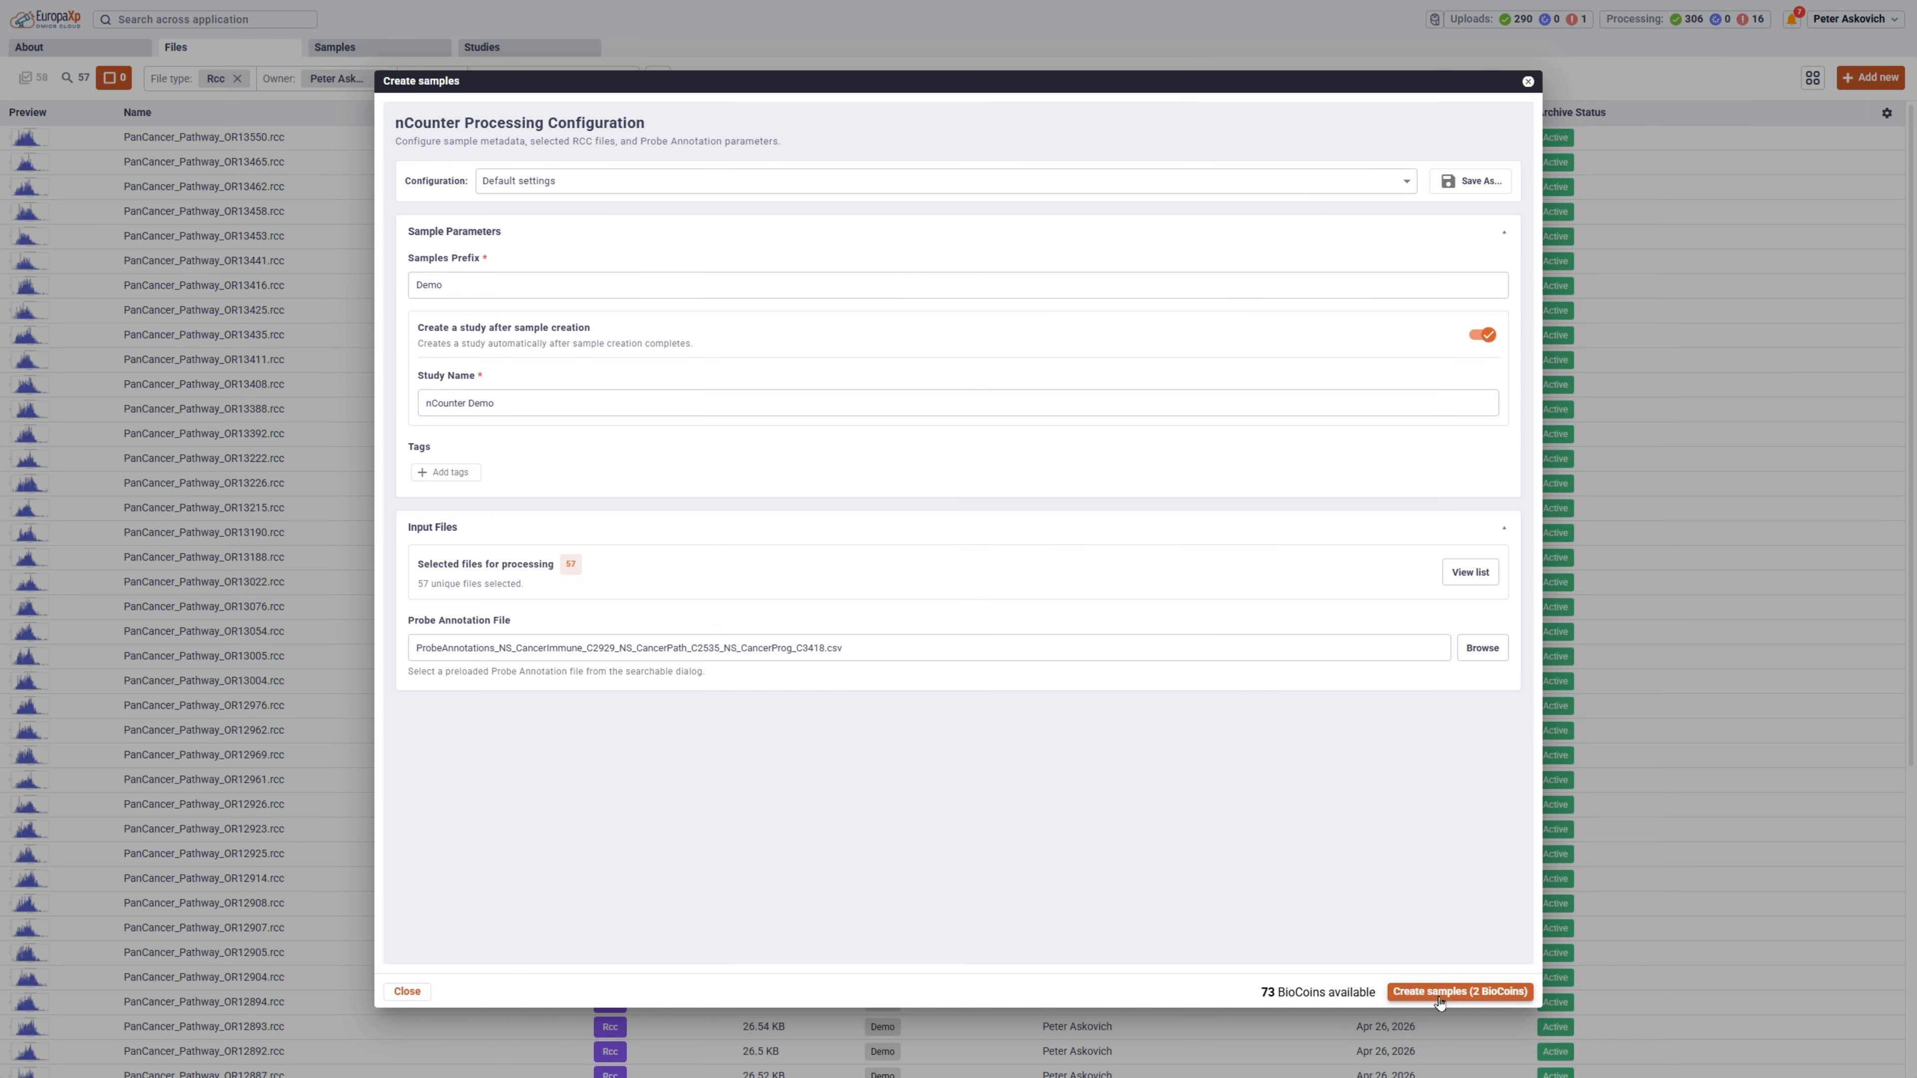
click(1458, 992)
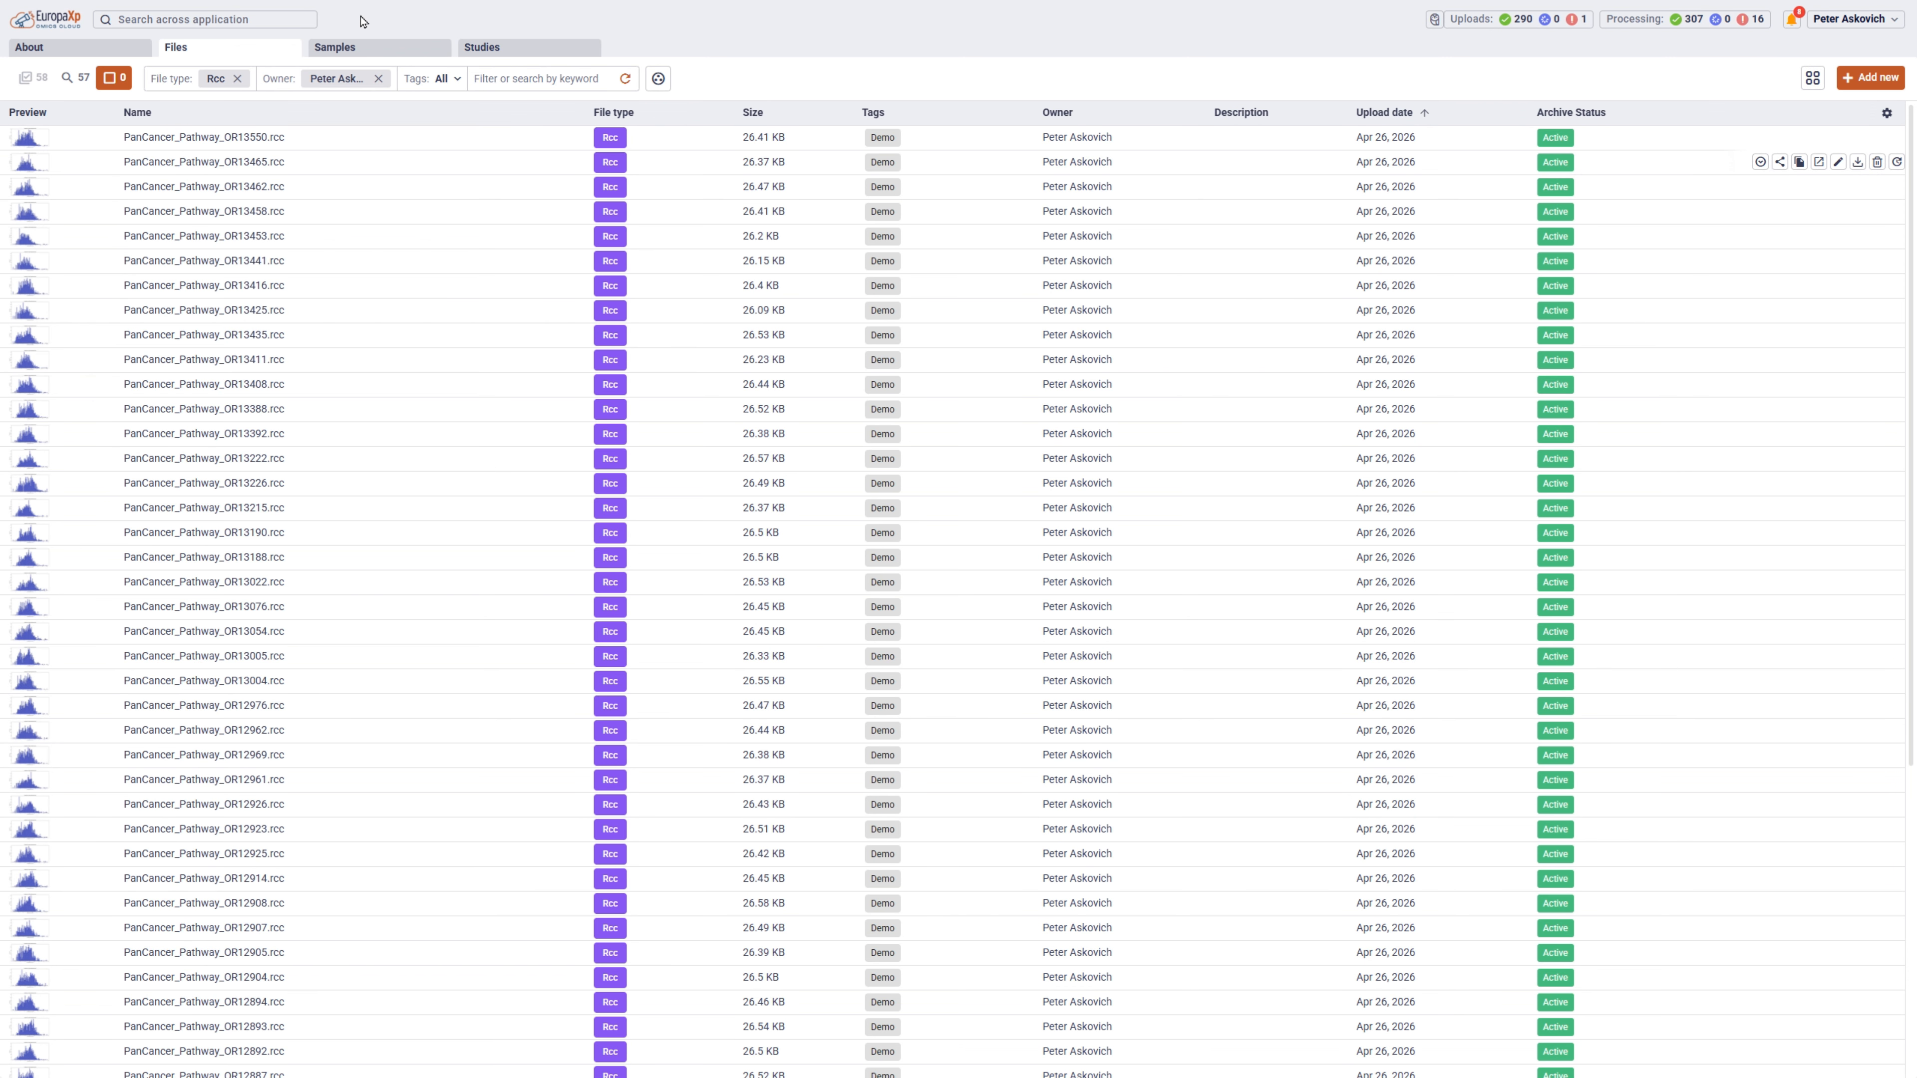
Inspect the Demo sample's details and its heatmap preview fitted to the whole window, and close the preview.
click(357, 50)
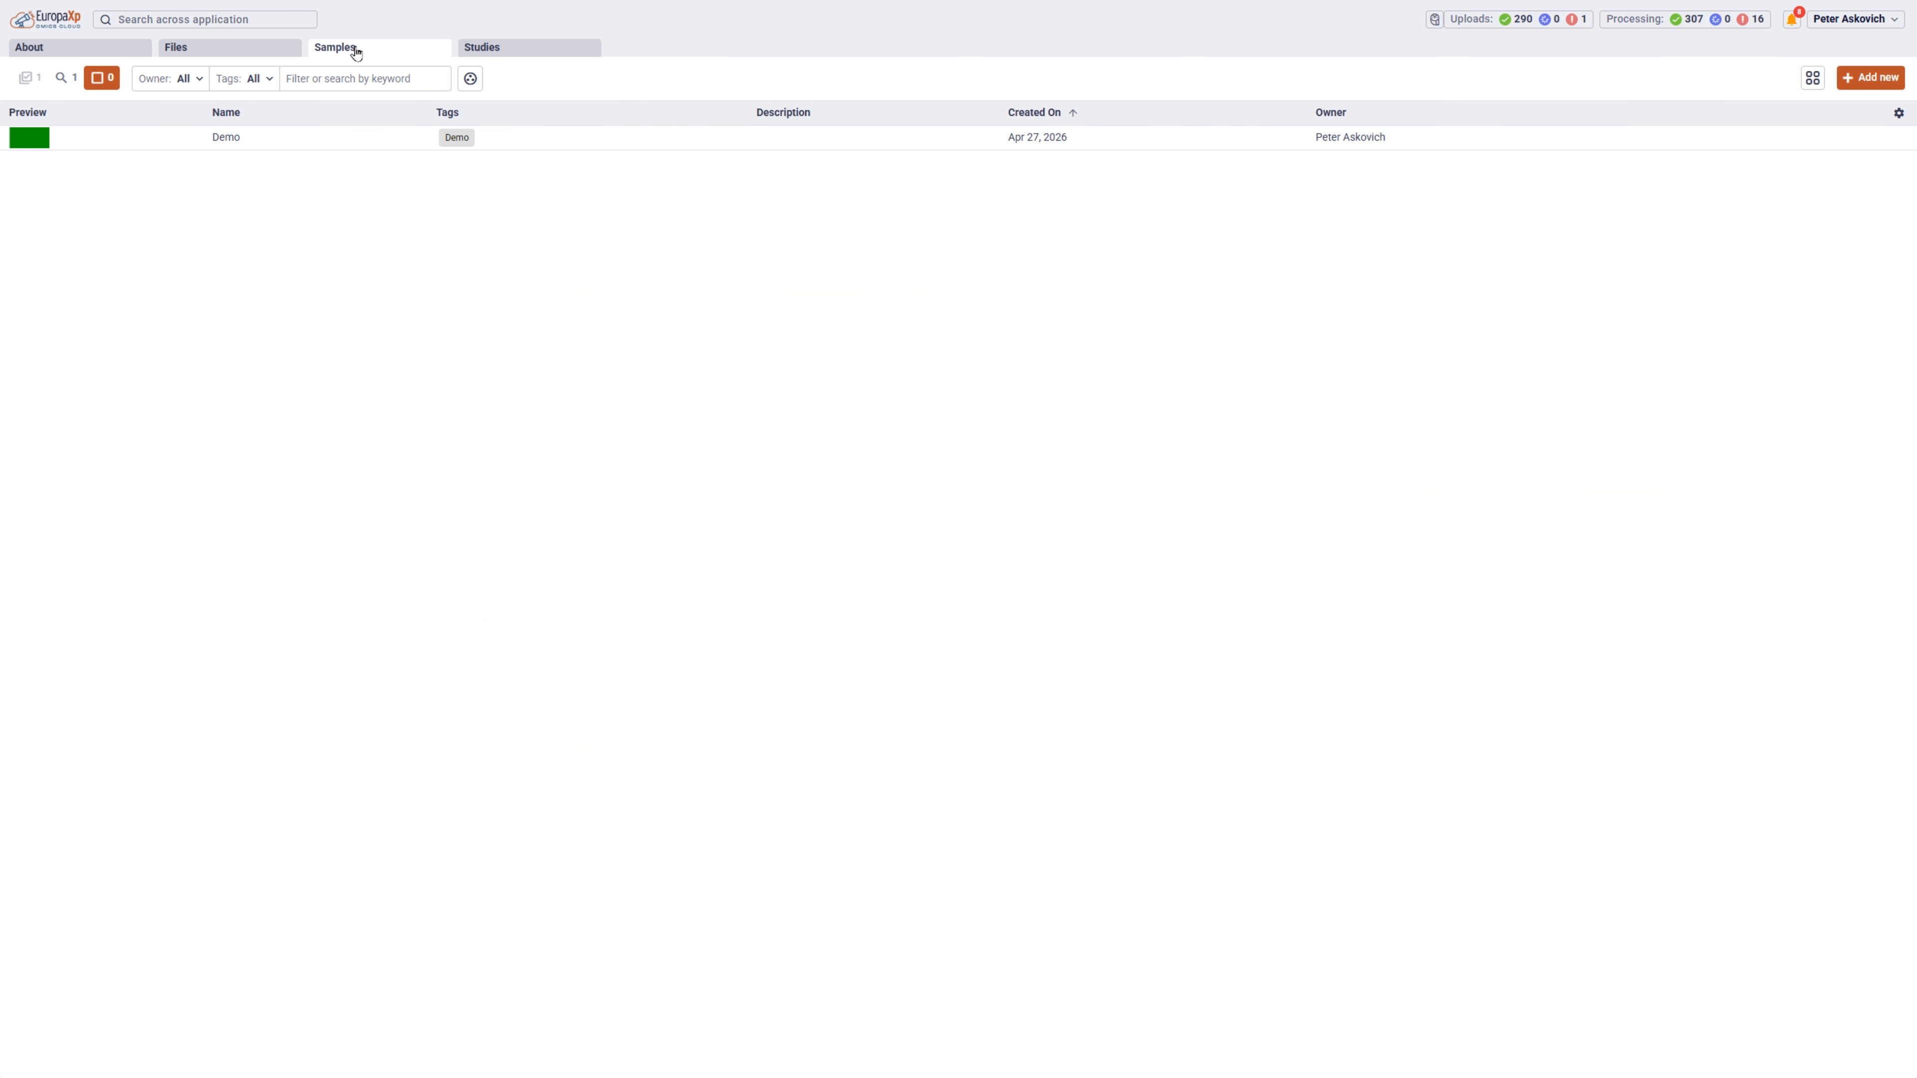
click(310, 139)
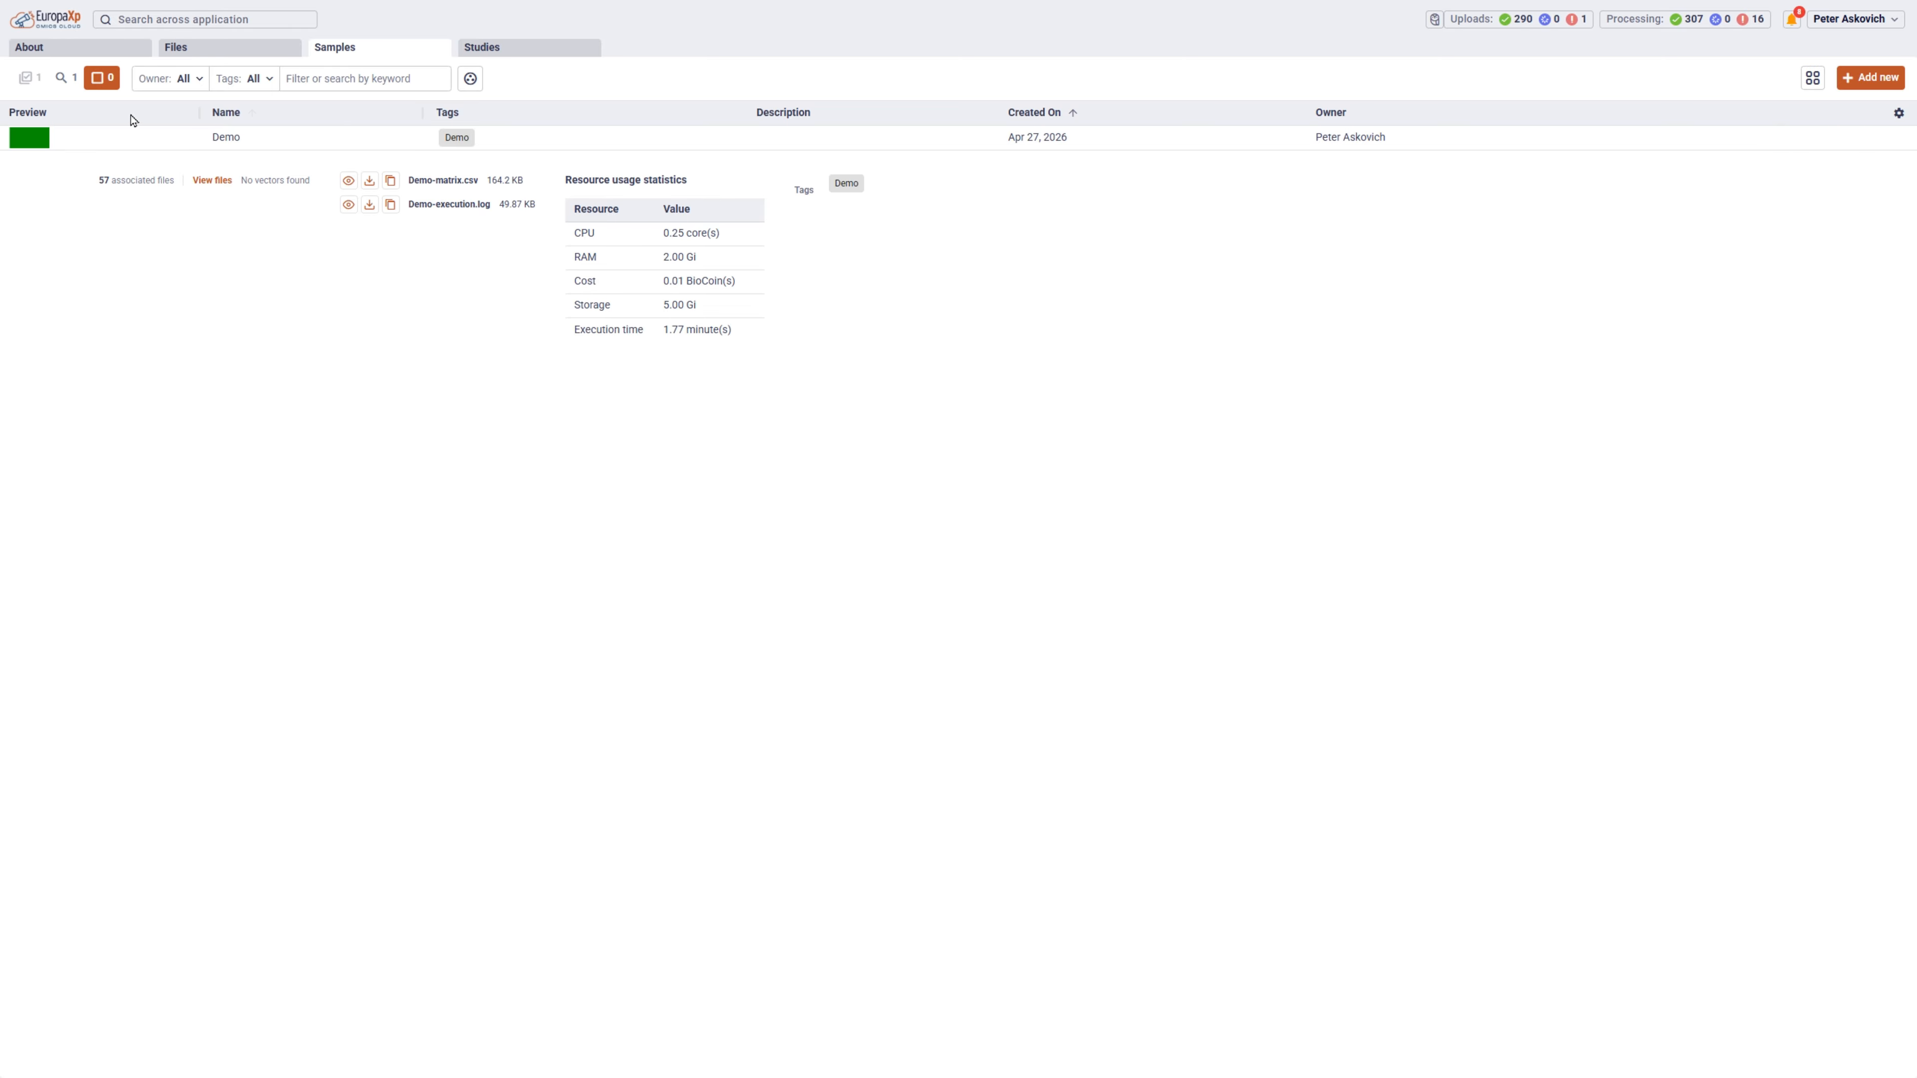
click(42, 146)
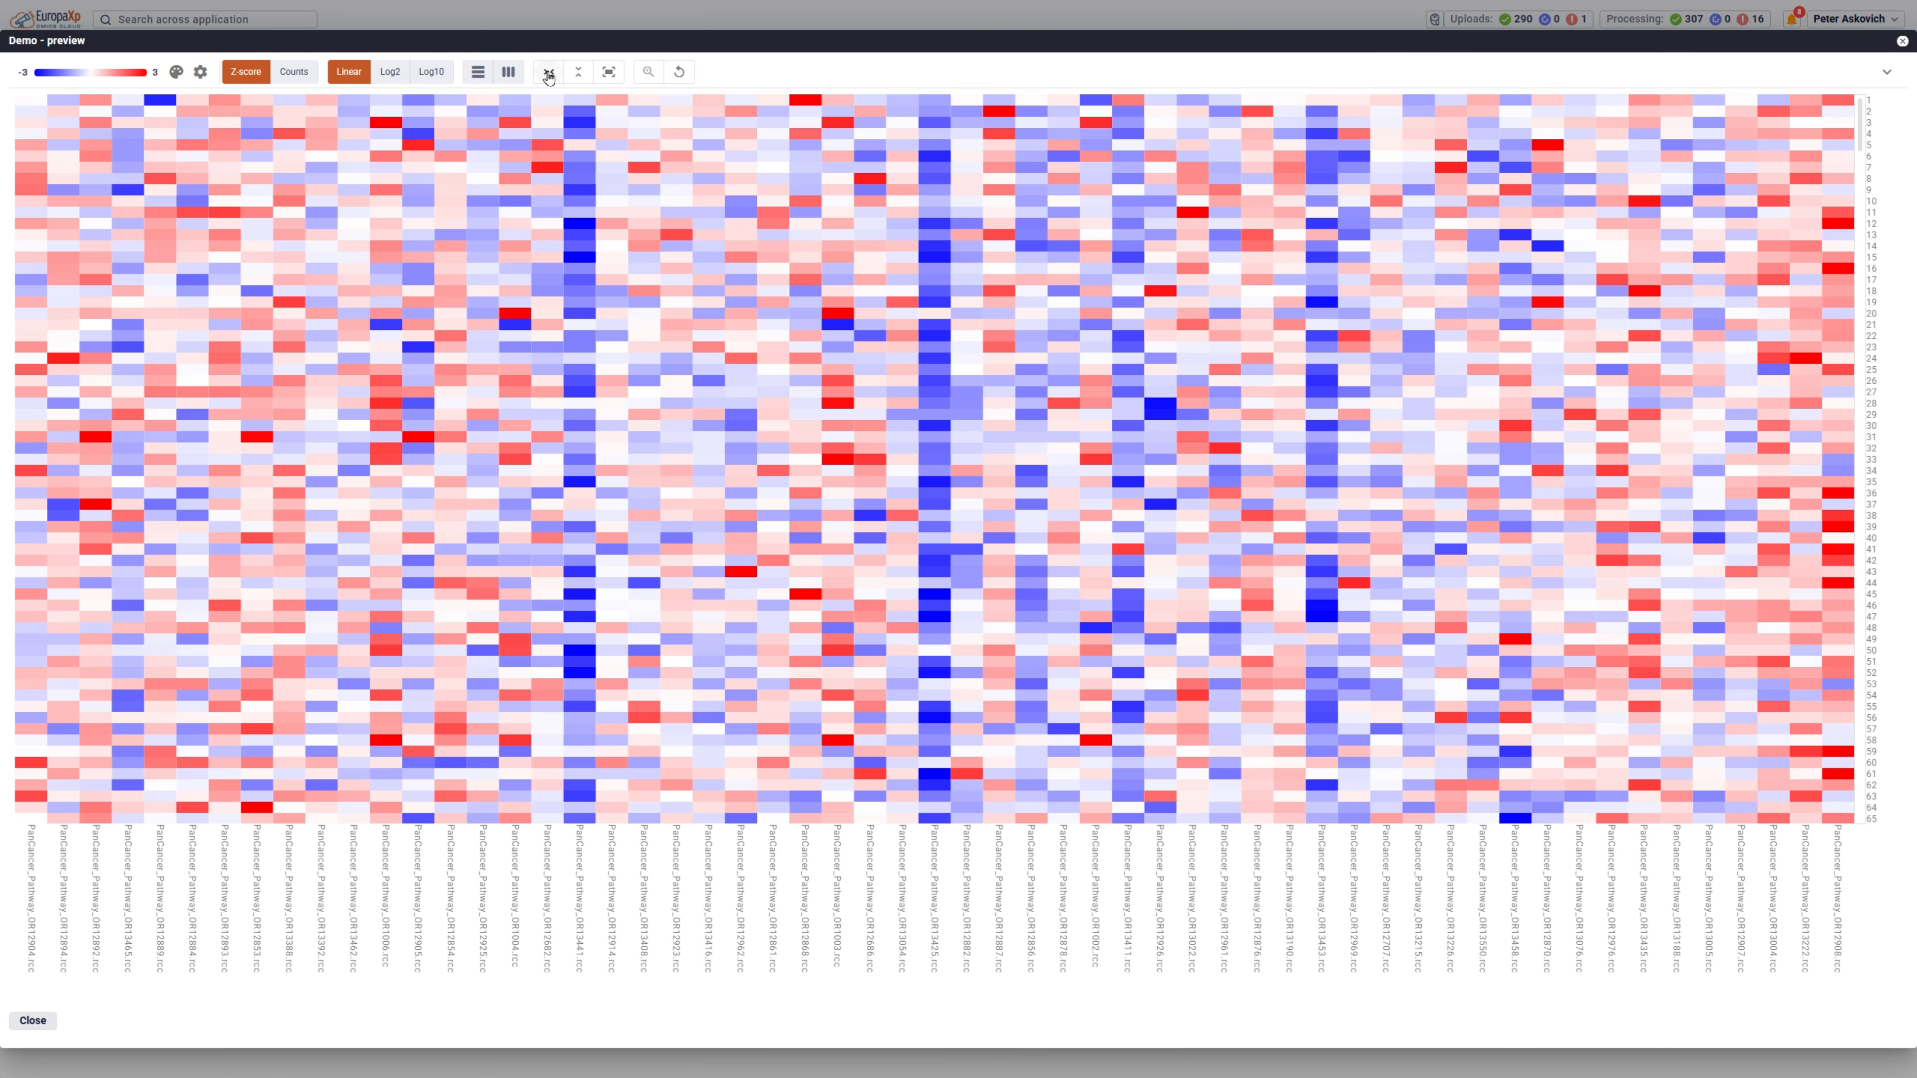
click(610, 73)
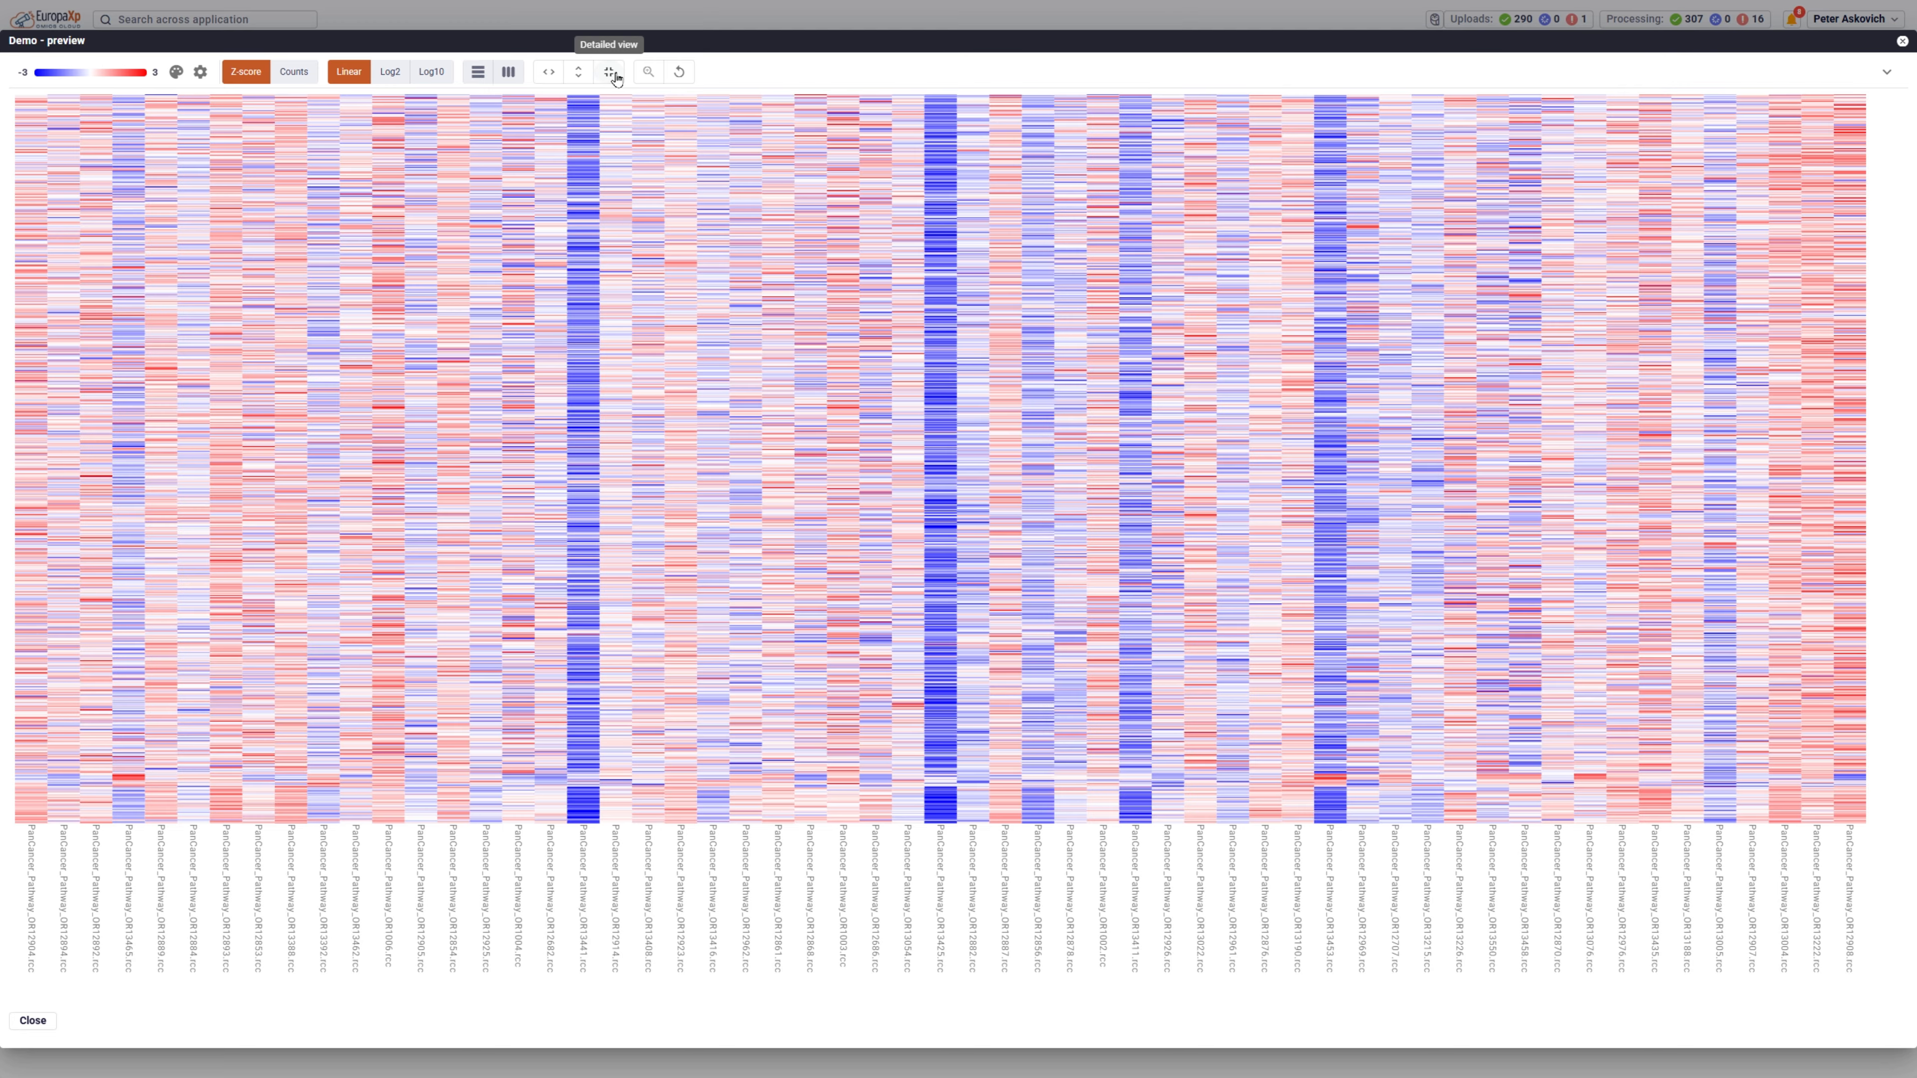
click(1902, 41)
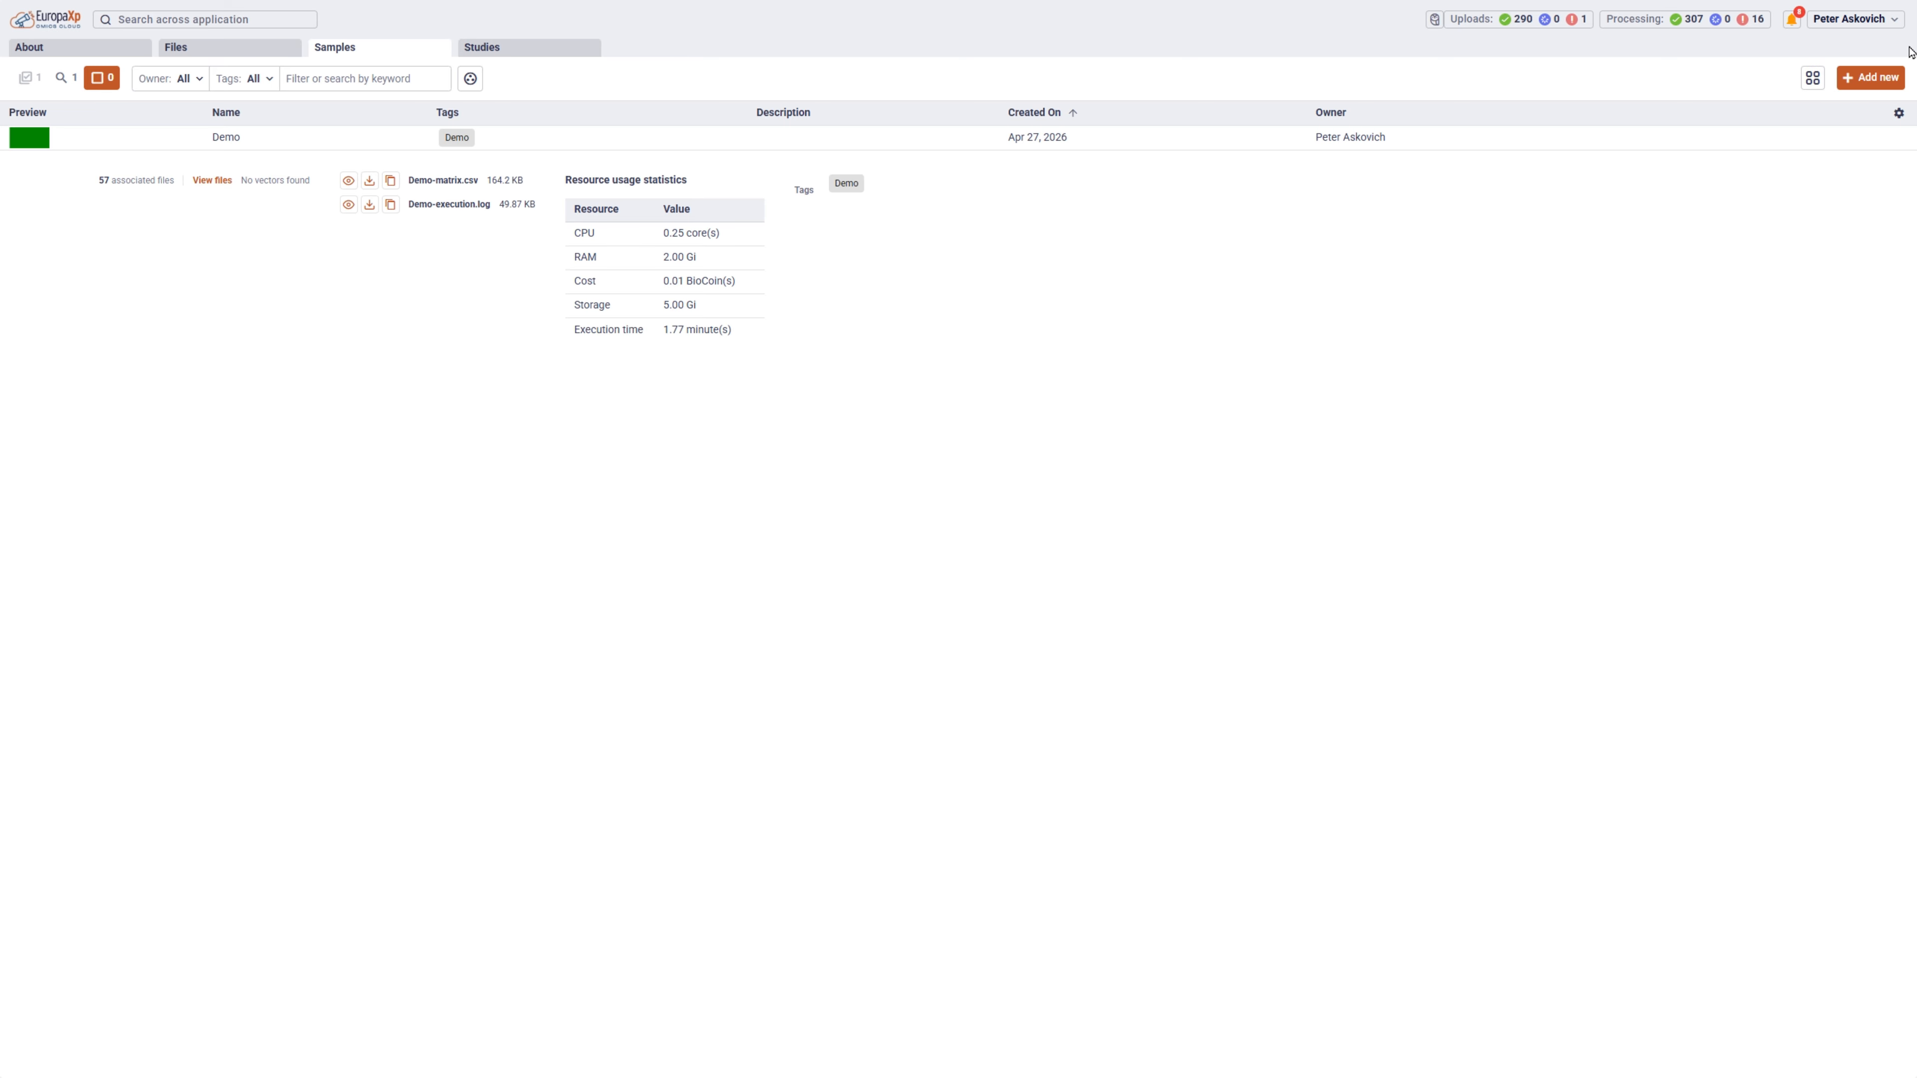
Open the nCounter Demo study and its sample annotations for editing.
click(520, 52)
double_click(488, 145)
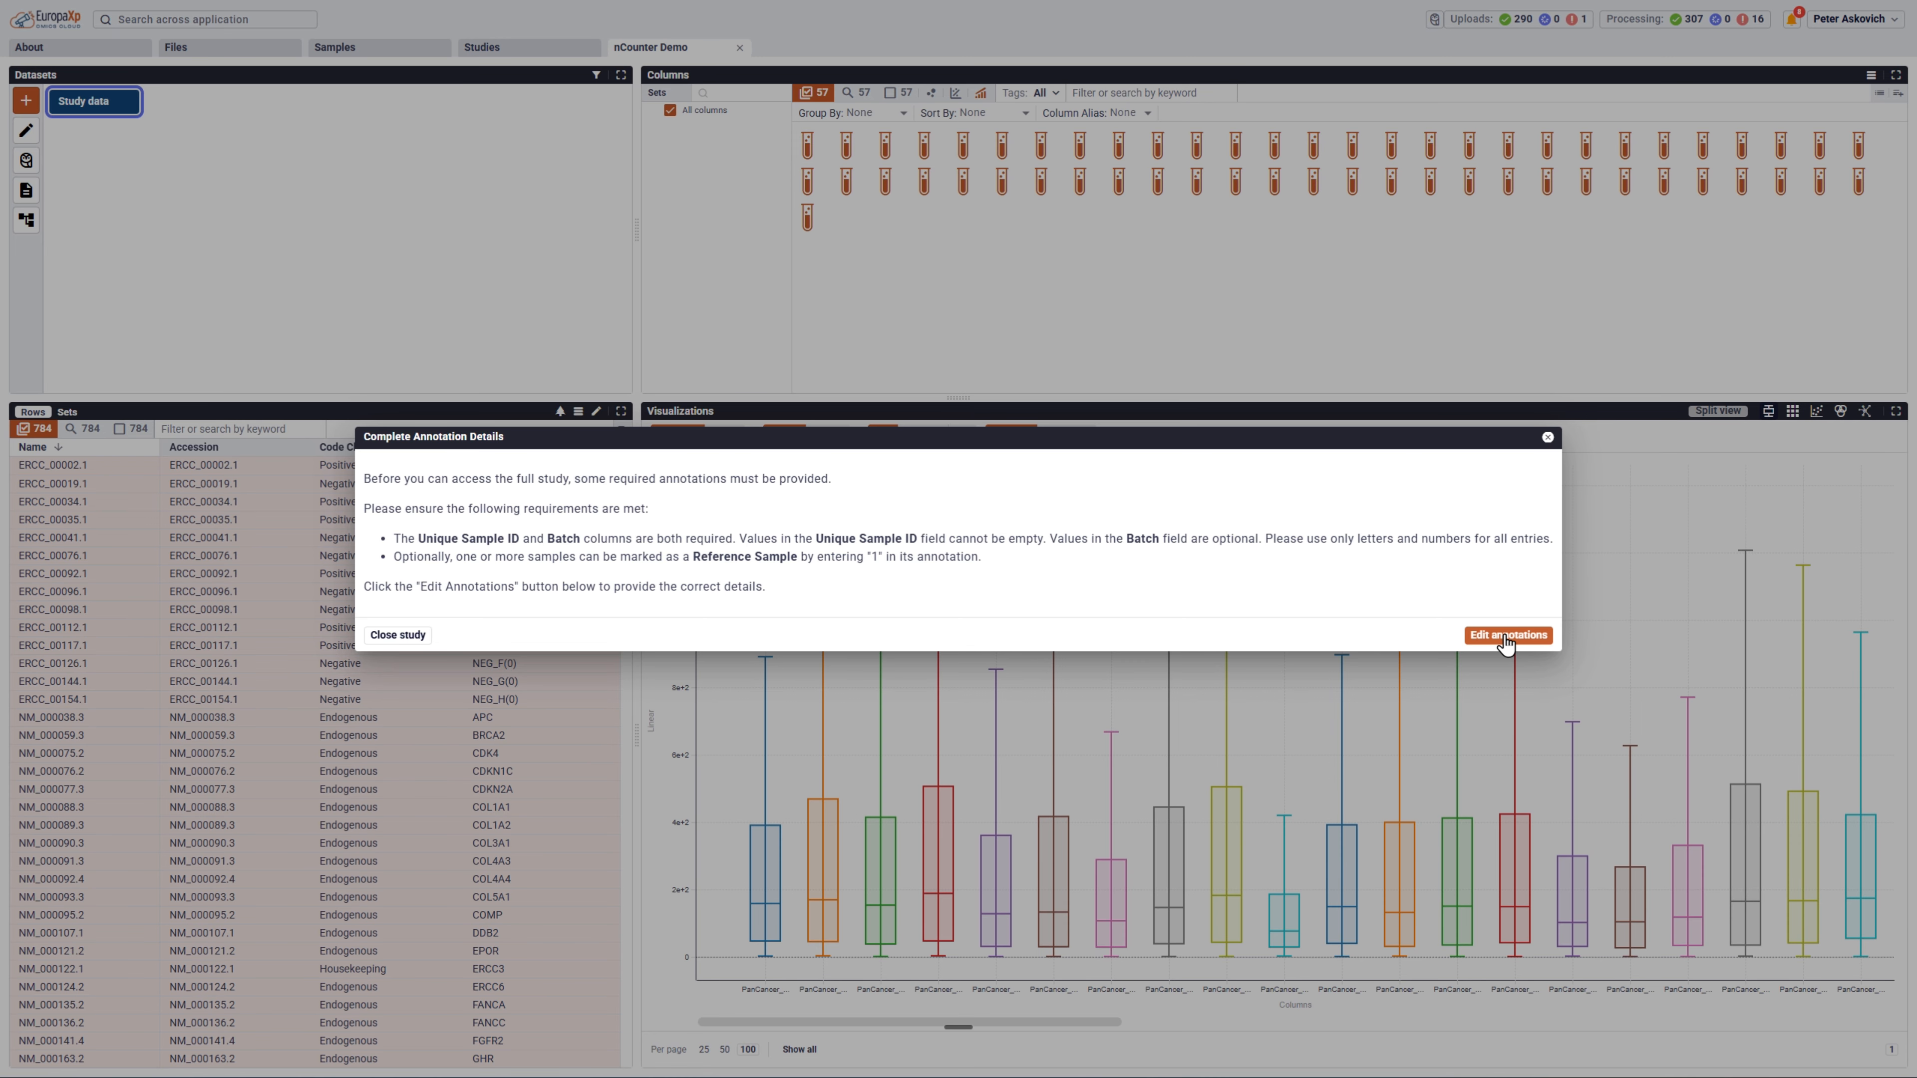
click(1504, 639)
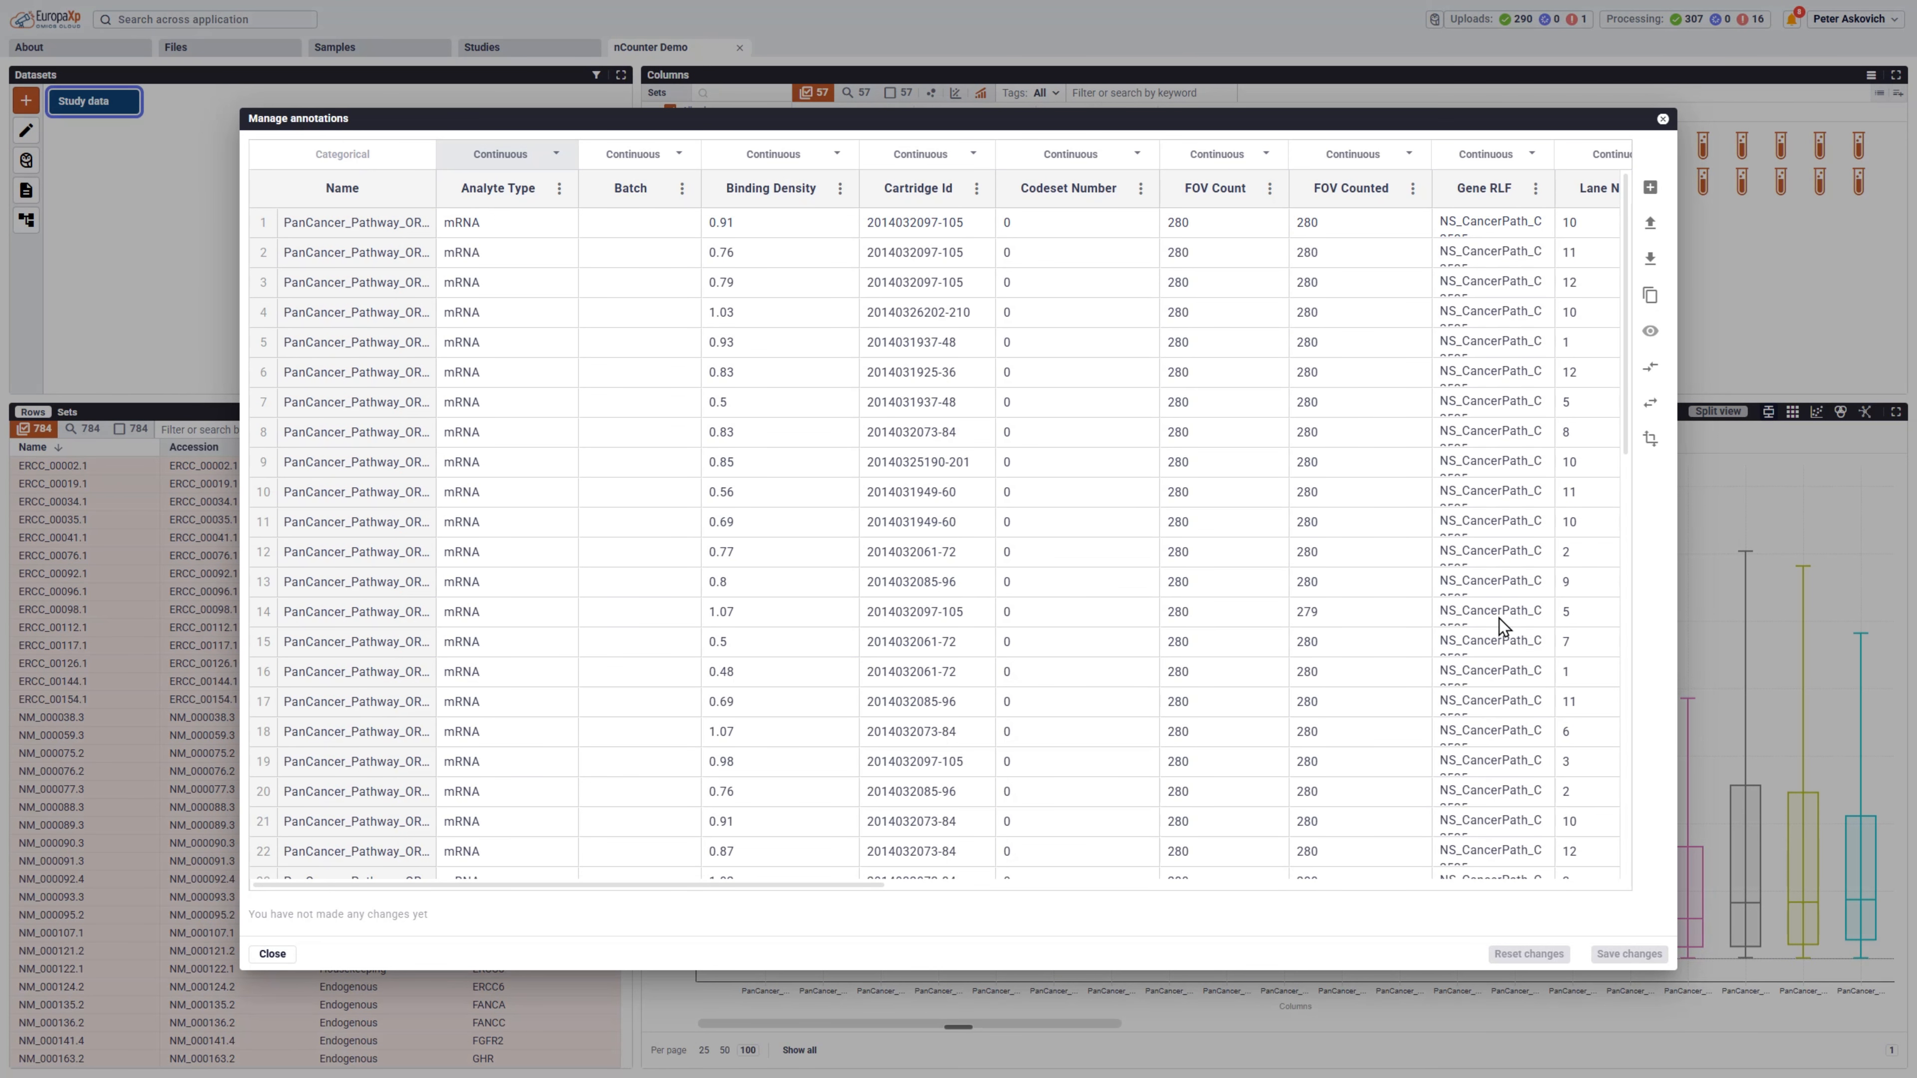
Delete the Batch and Unique Sample ID columns from the study's annotations.
click(683, 191)
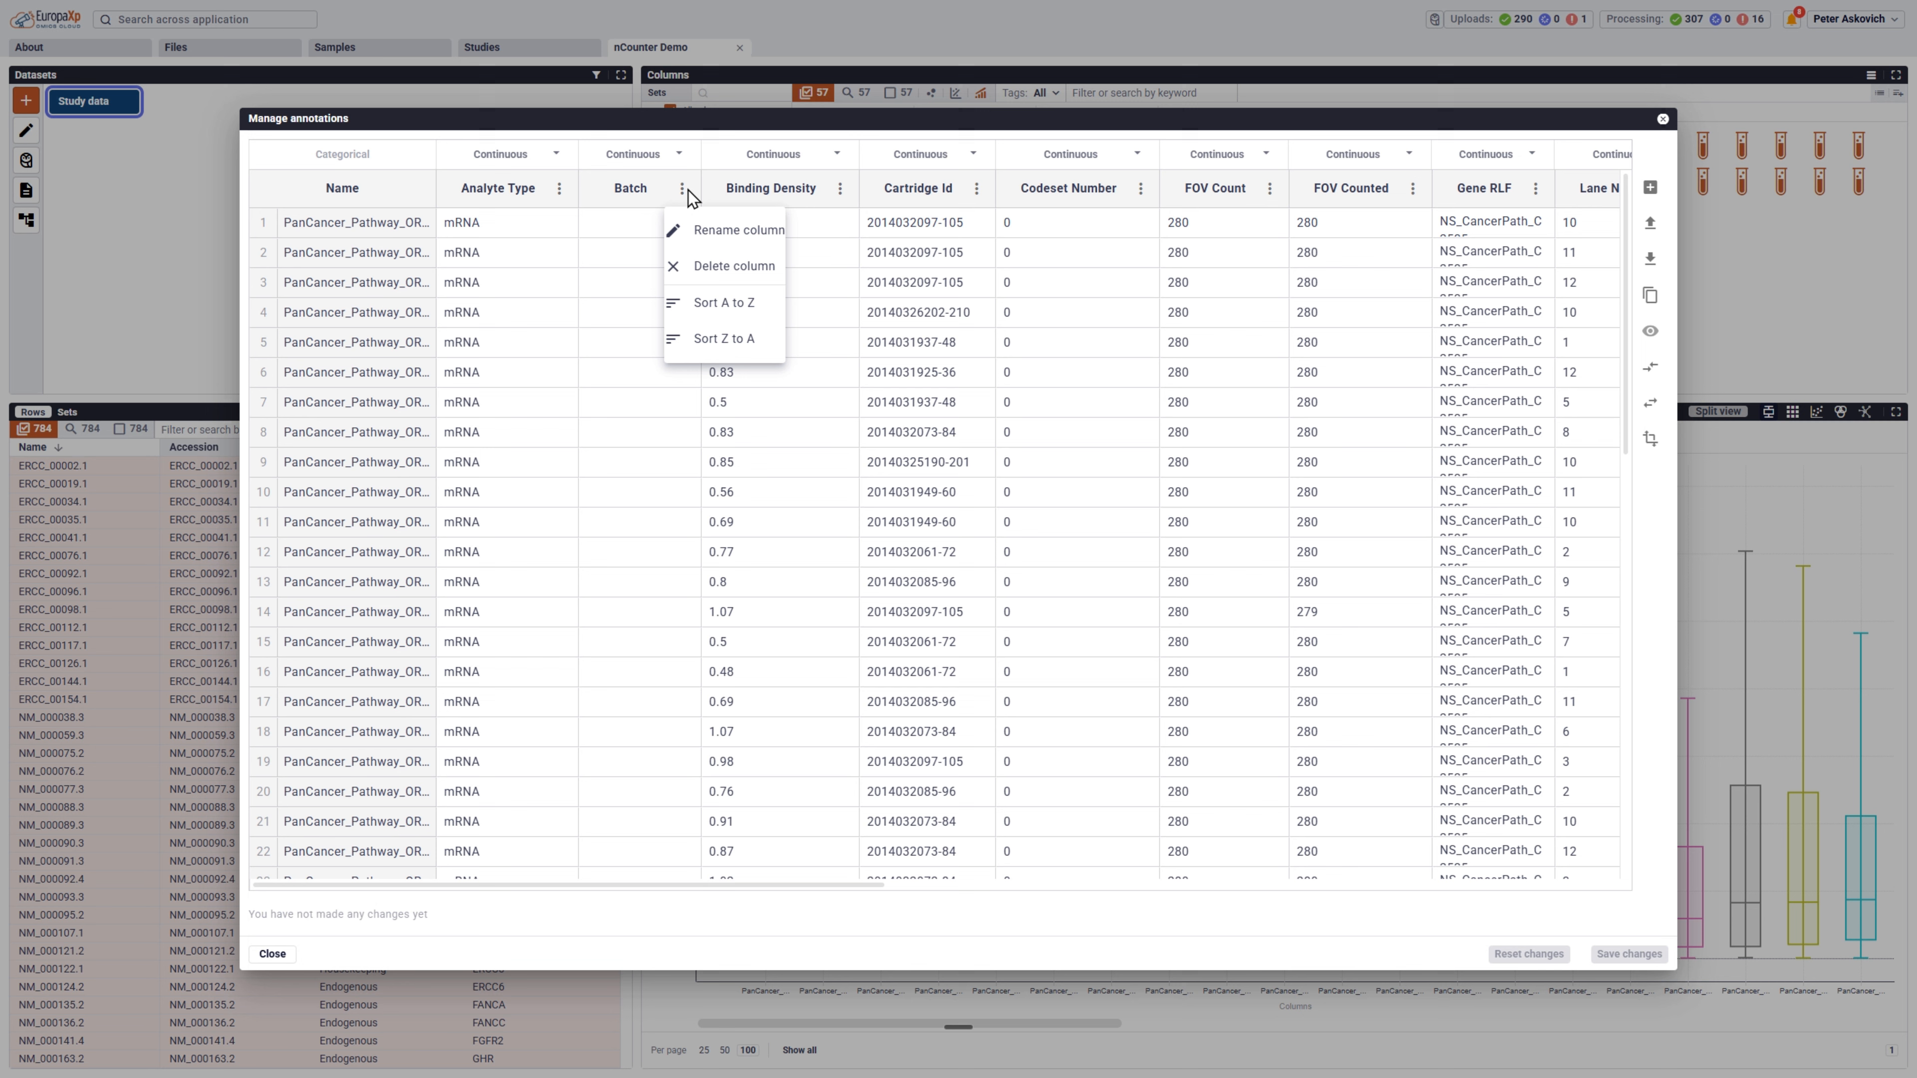
click(712, 272)
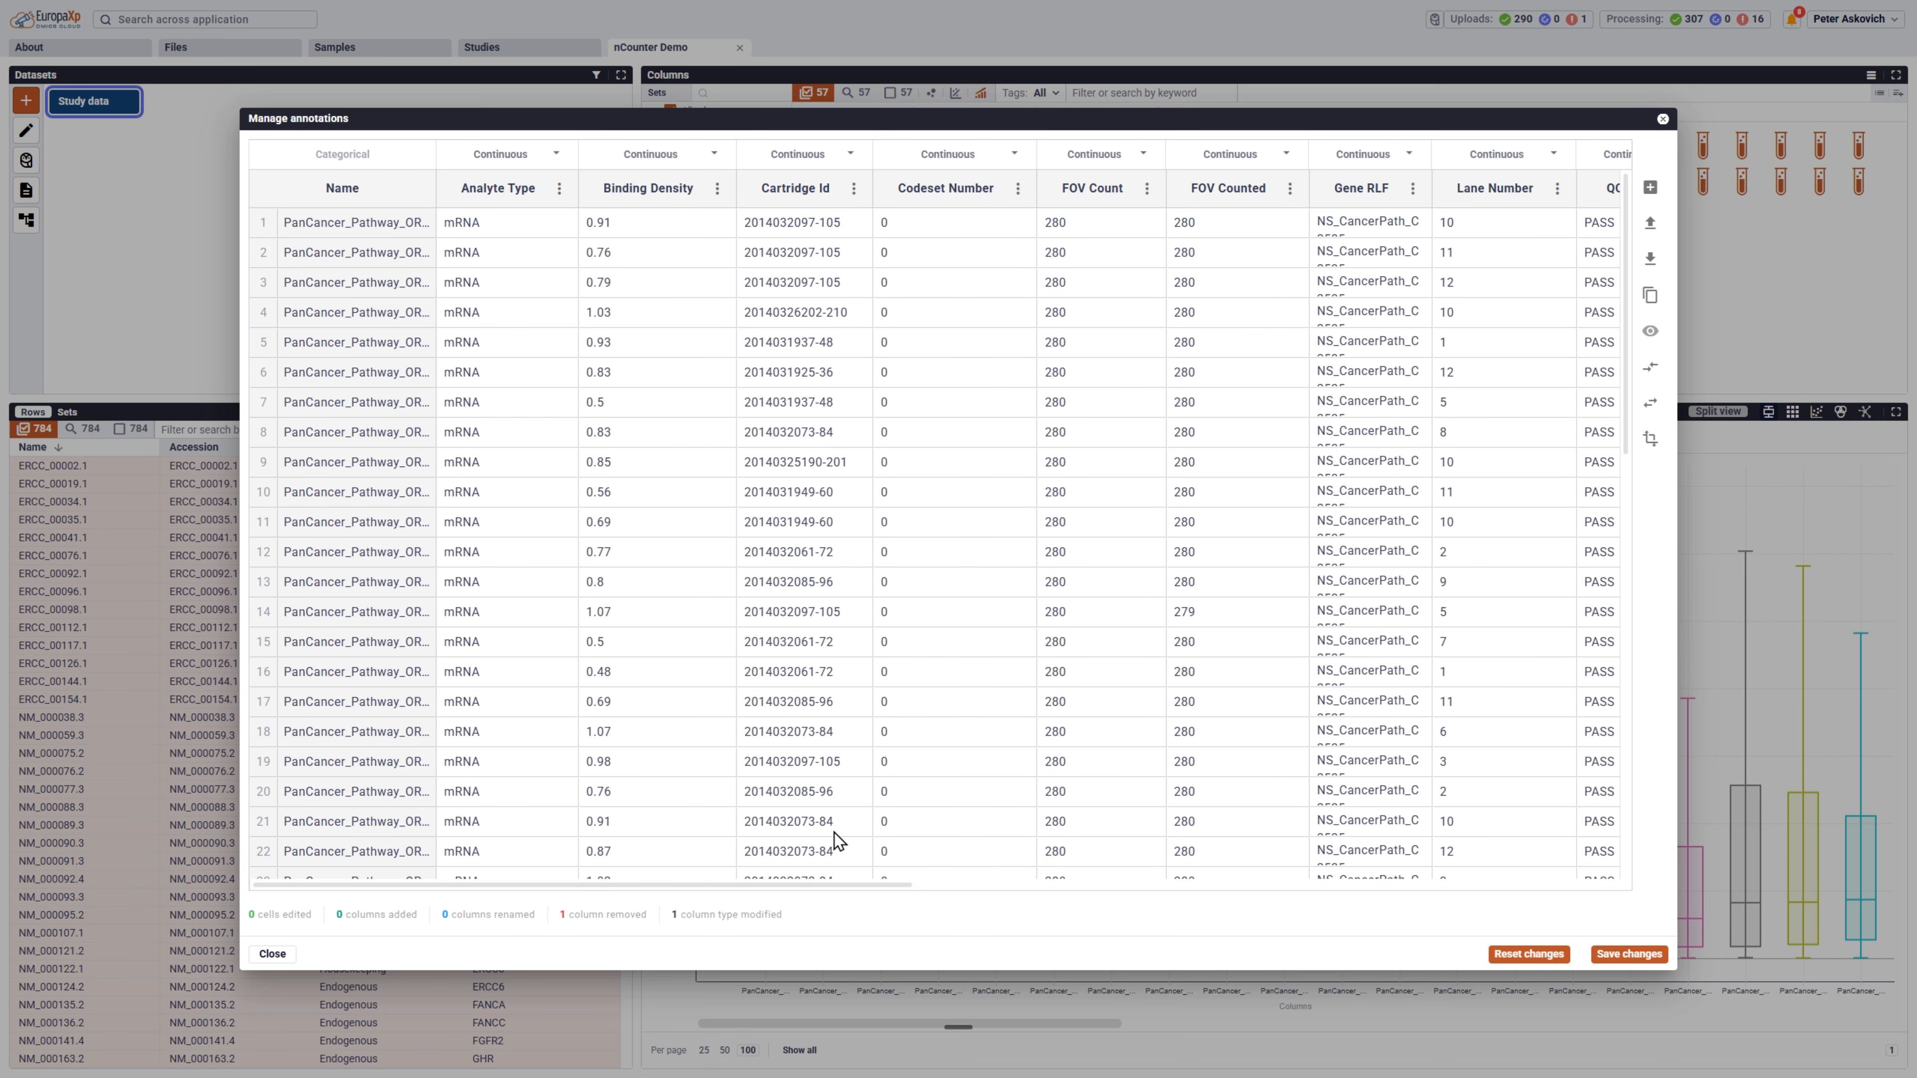
mouse_move(843, 887)
mouse_down()
mouse_move(1389, 921)
mouse_move(1564, 910)
mouse_up()
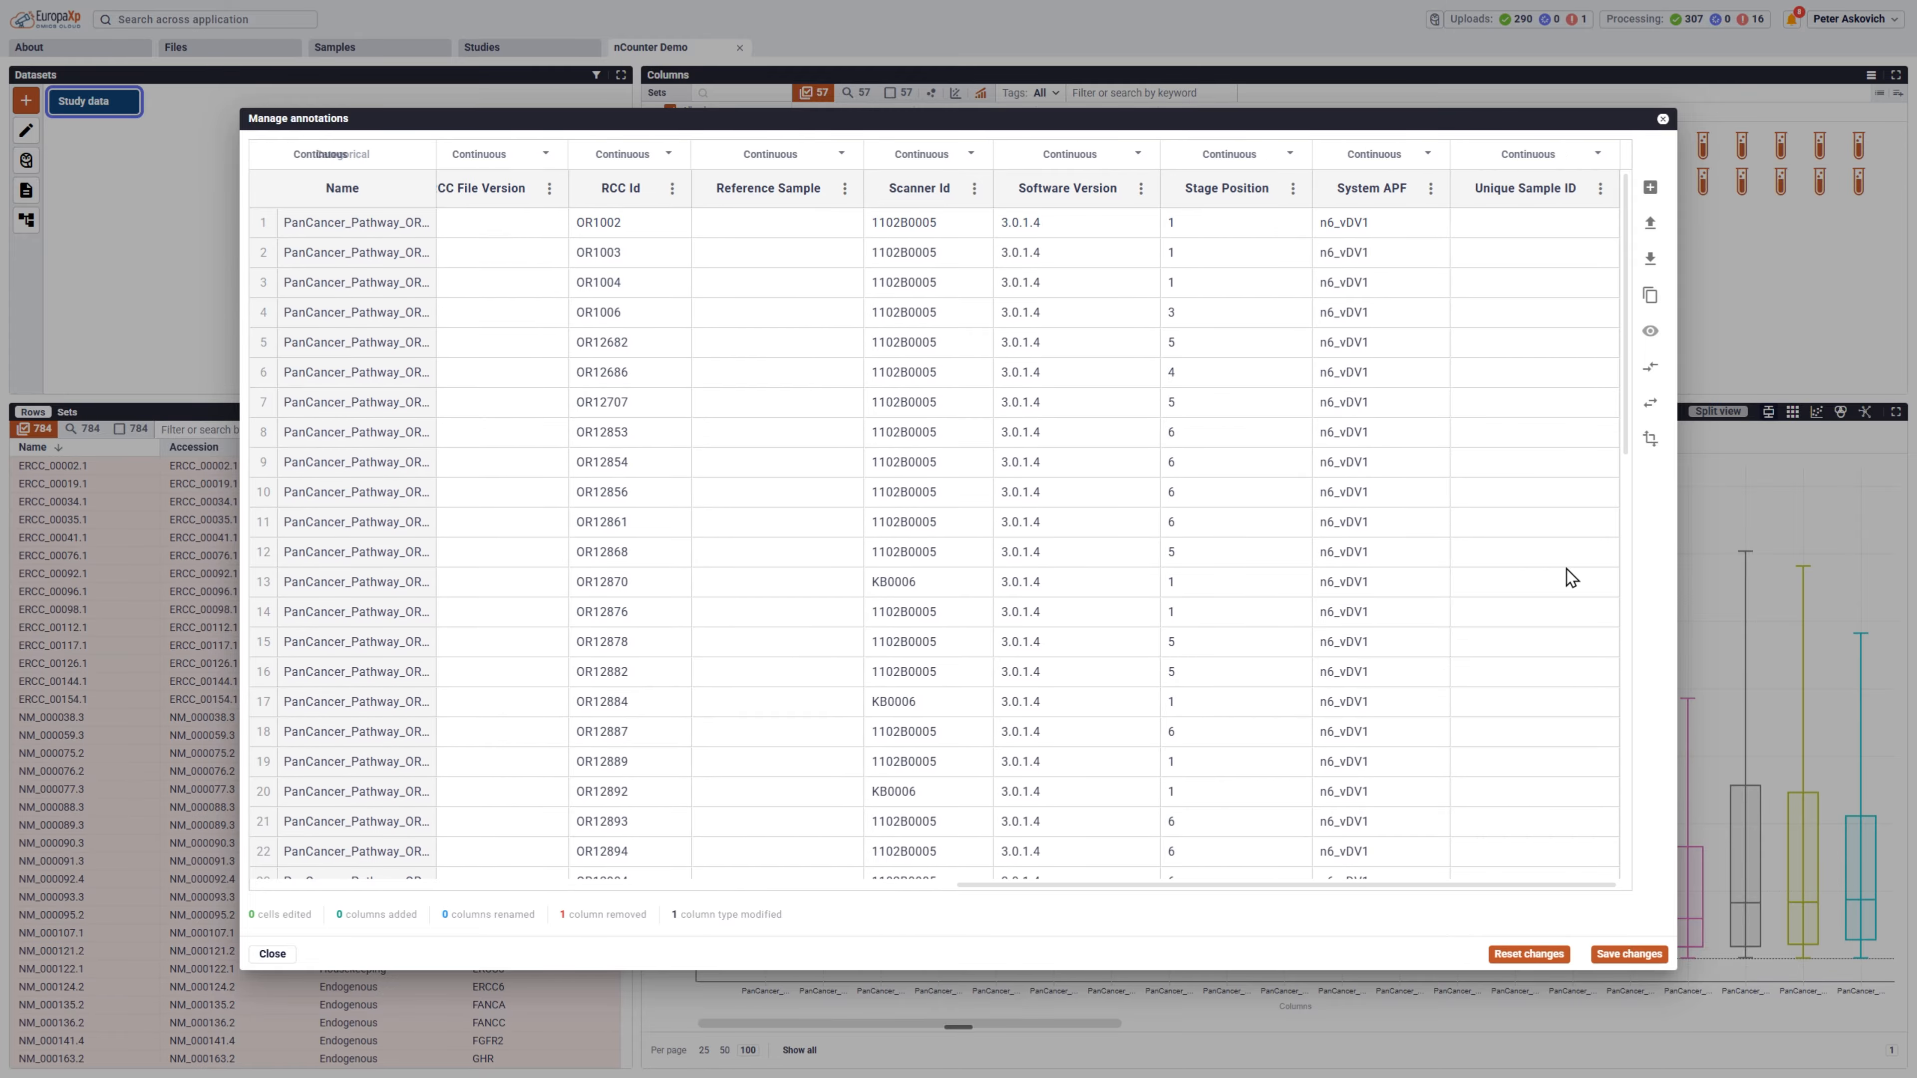
click(1600, 190)
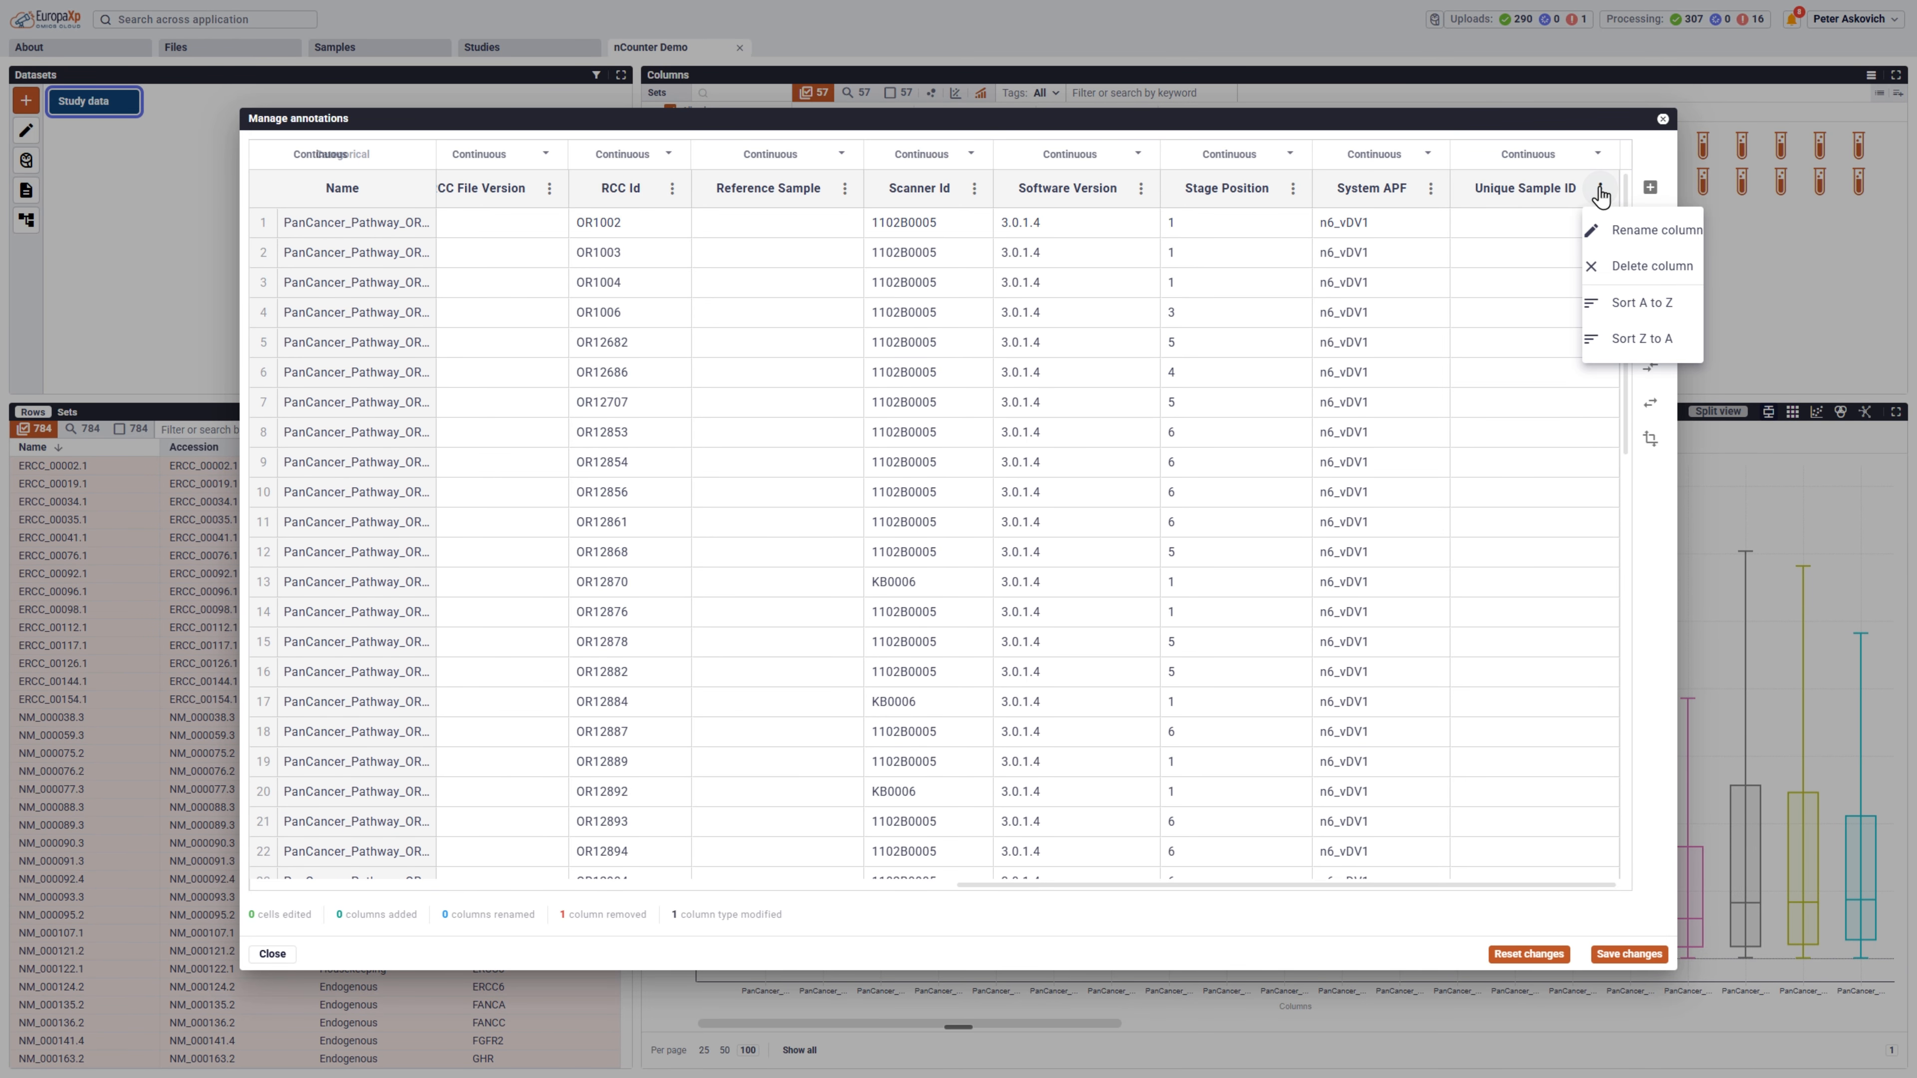
click(1636, 272)
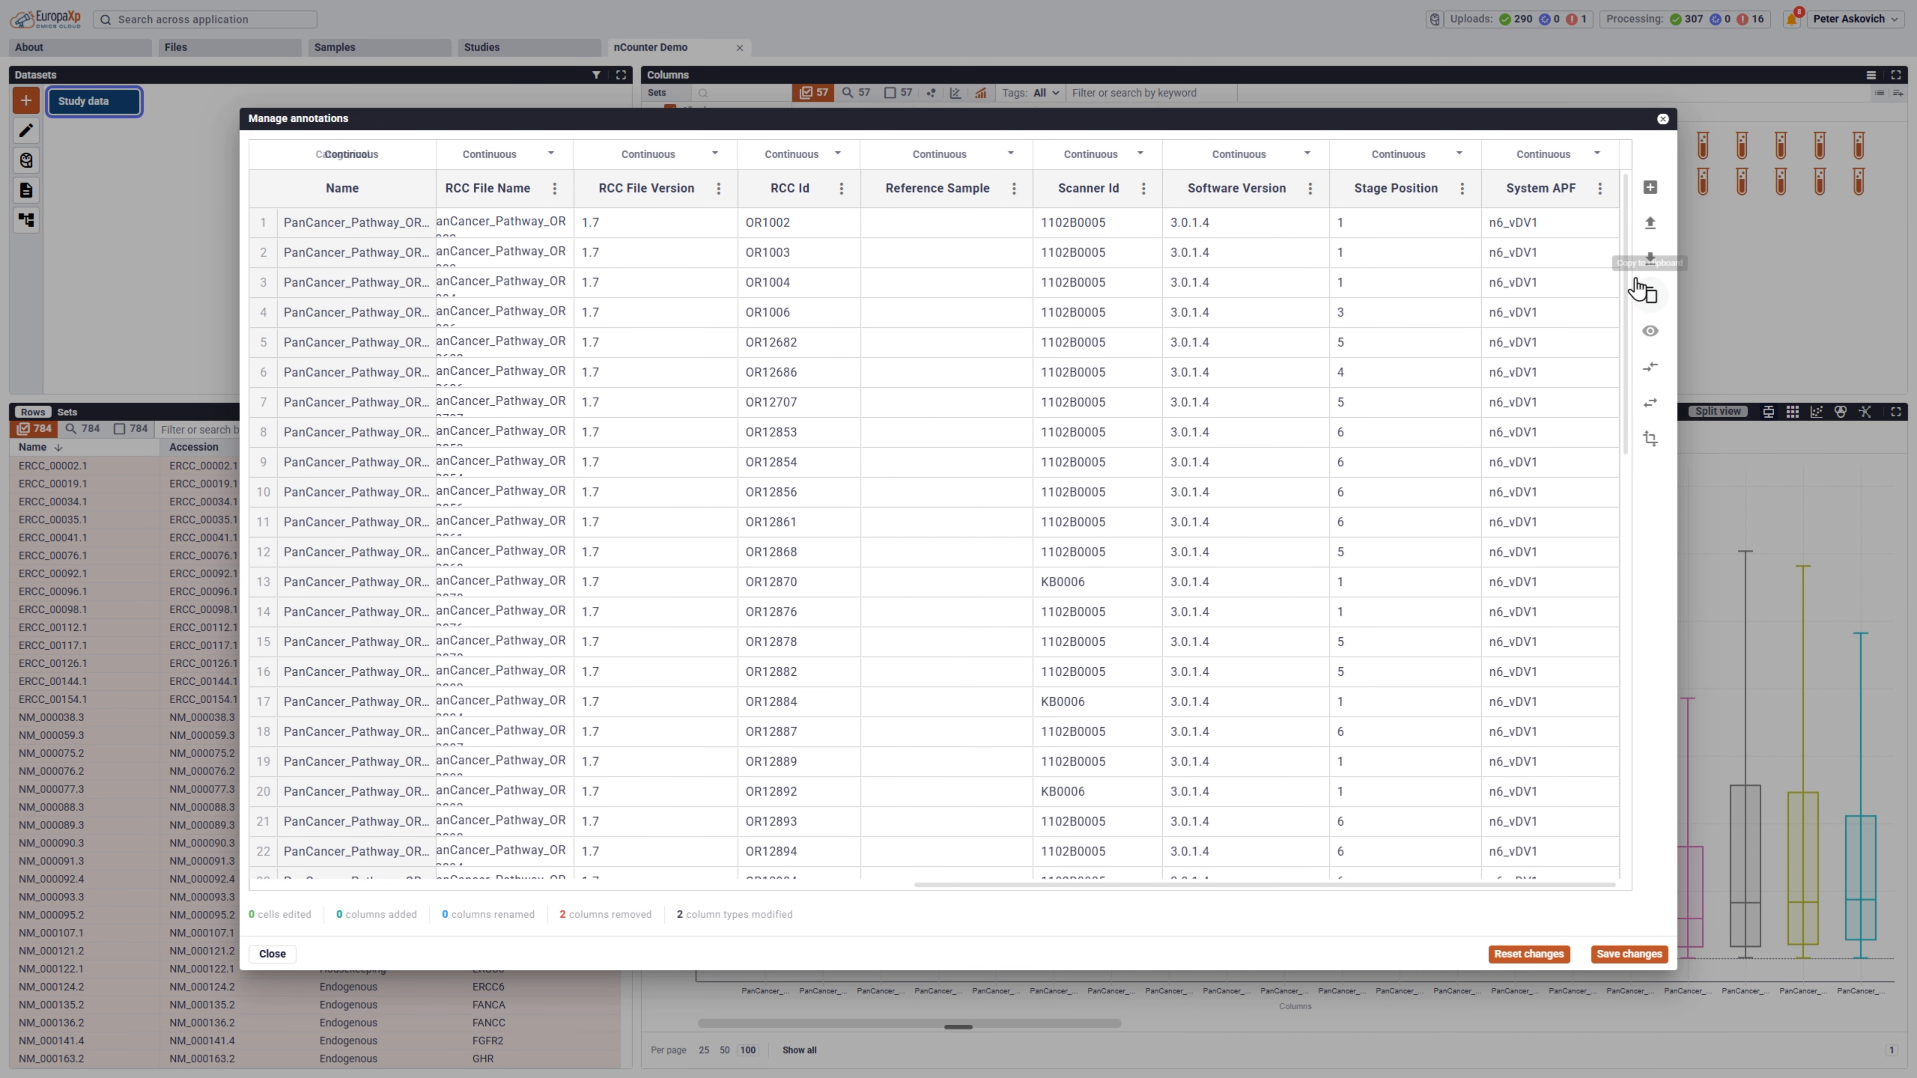
Import SAnnotations-57.csv into the study annotations, matching the study's RCC Id column to the file's Sample name column.
click(1650, 222)
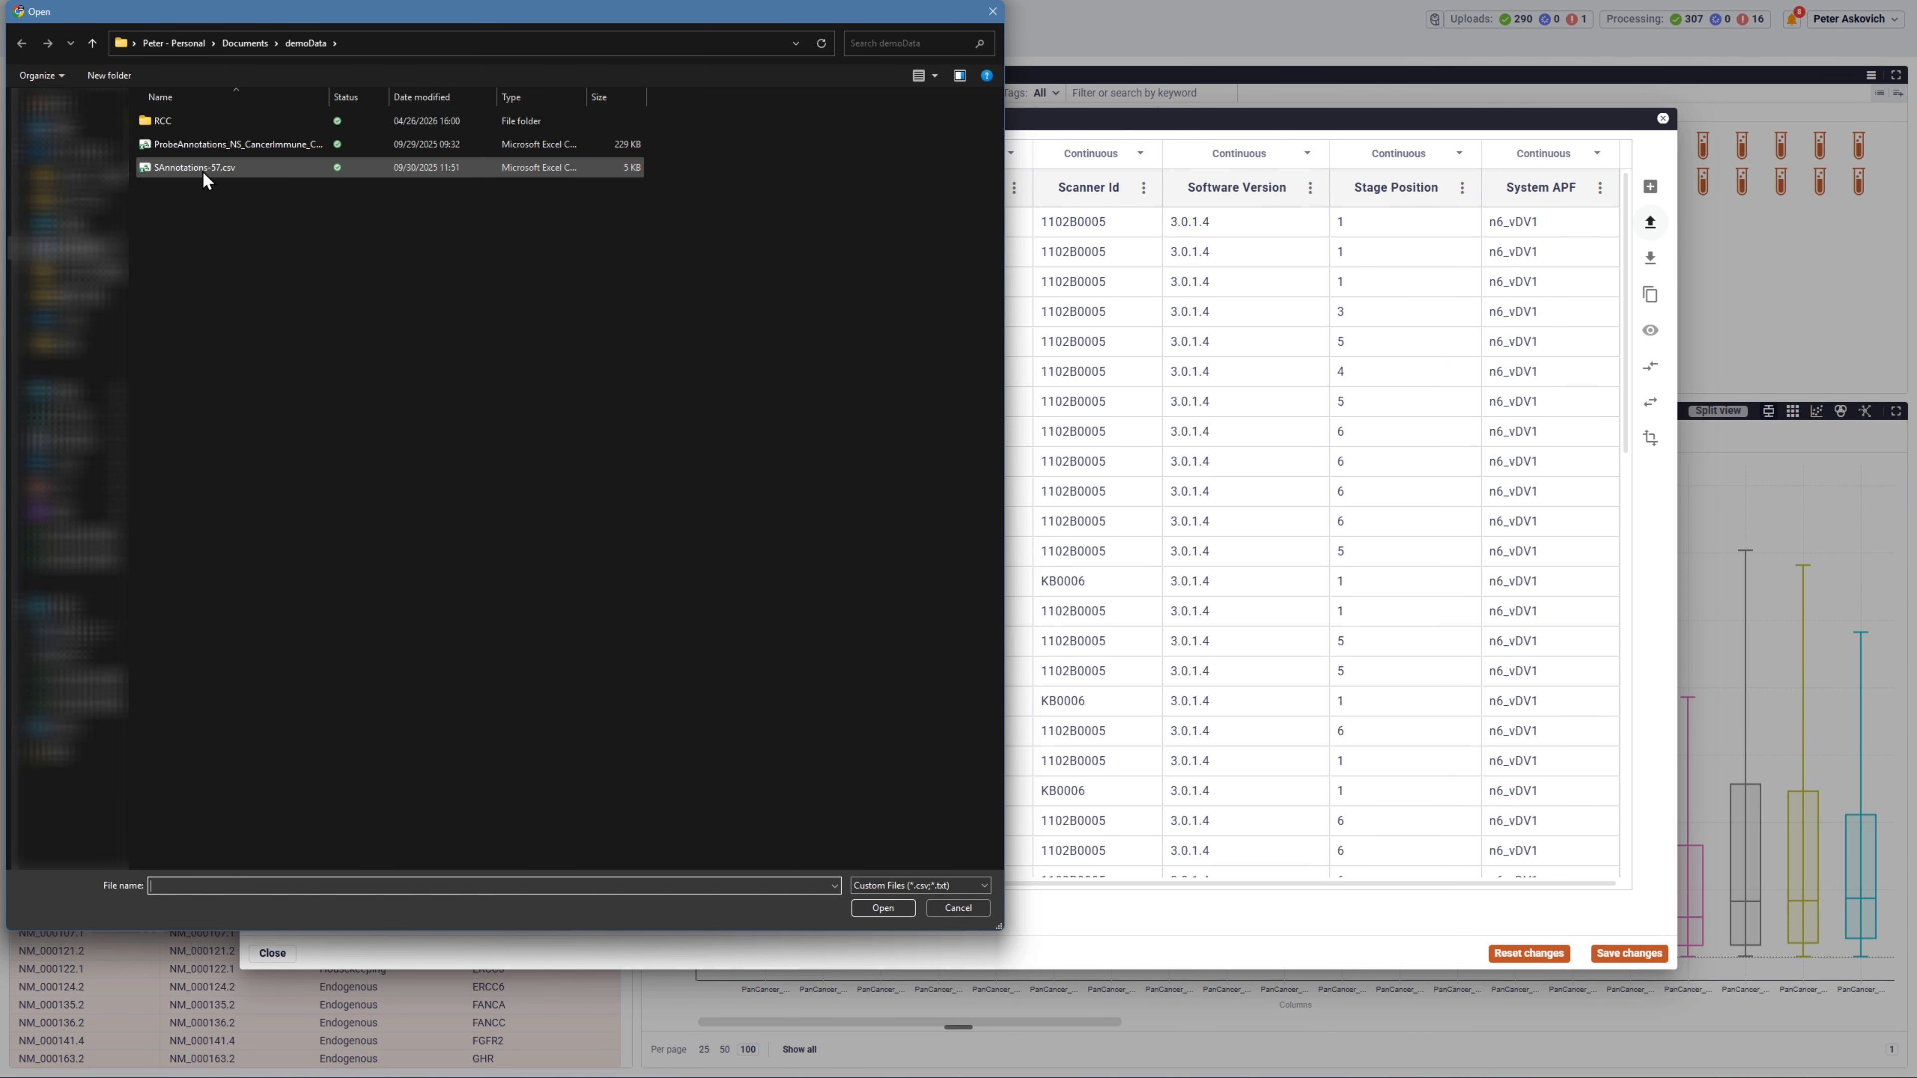
double_click(202, 168)
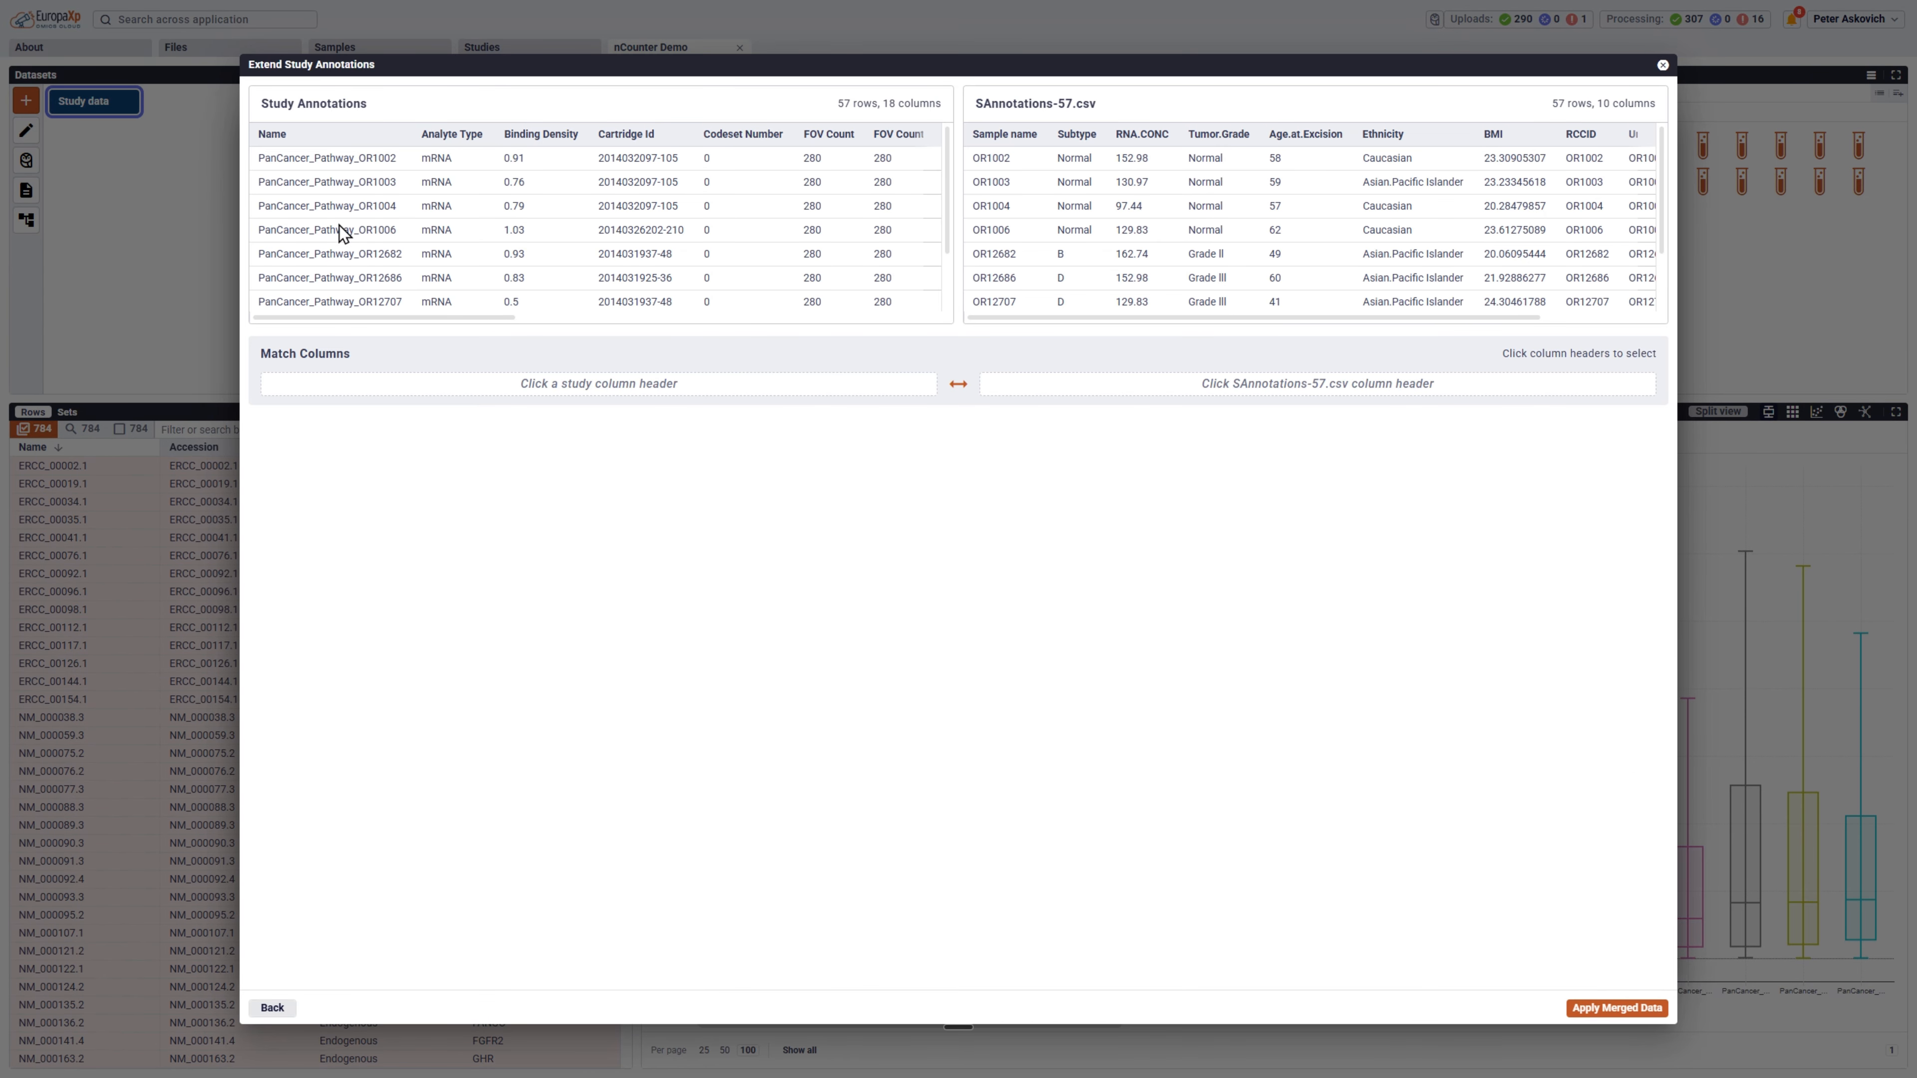
drag(508, 321, 844, 315)
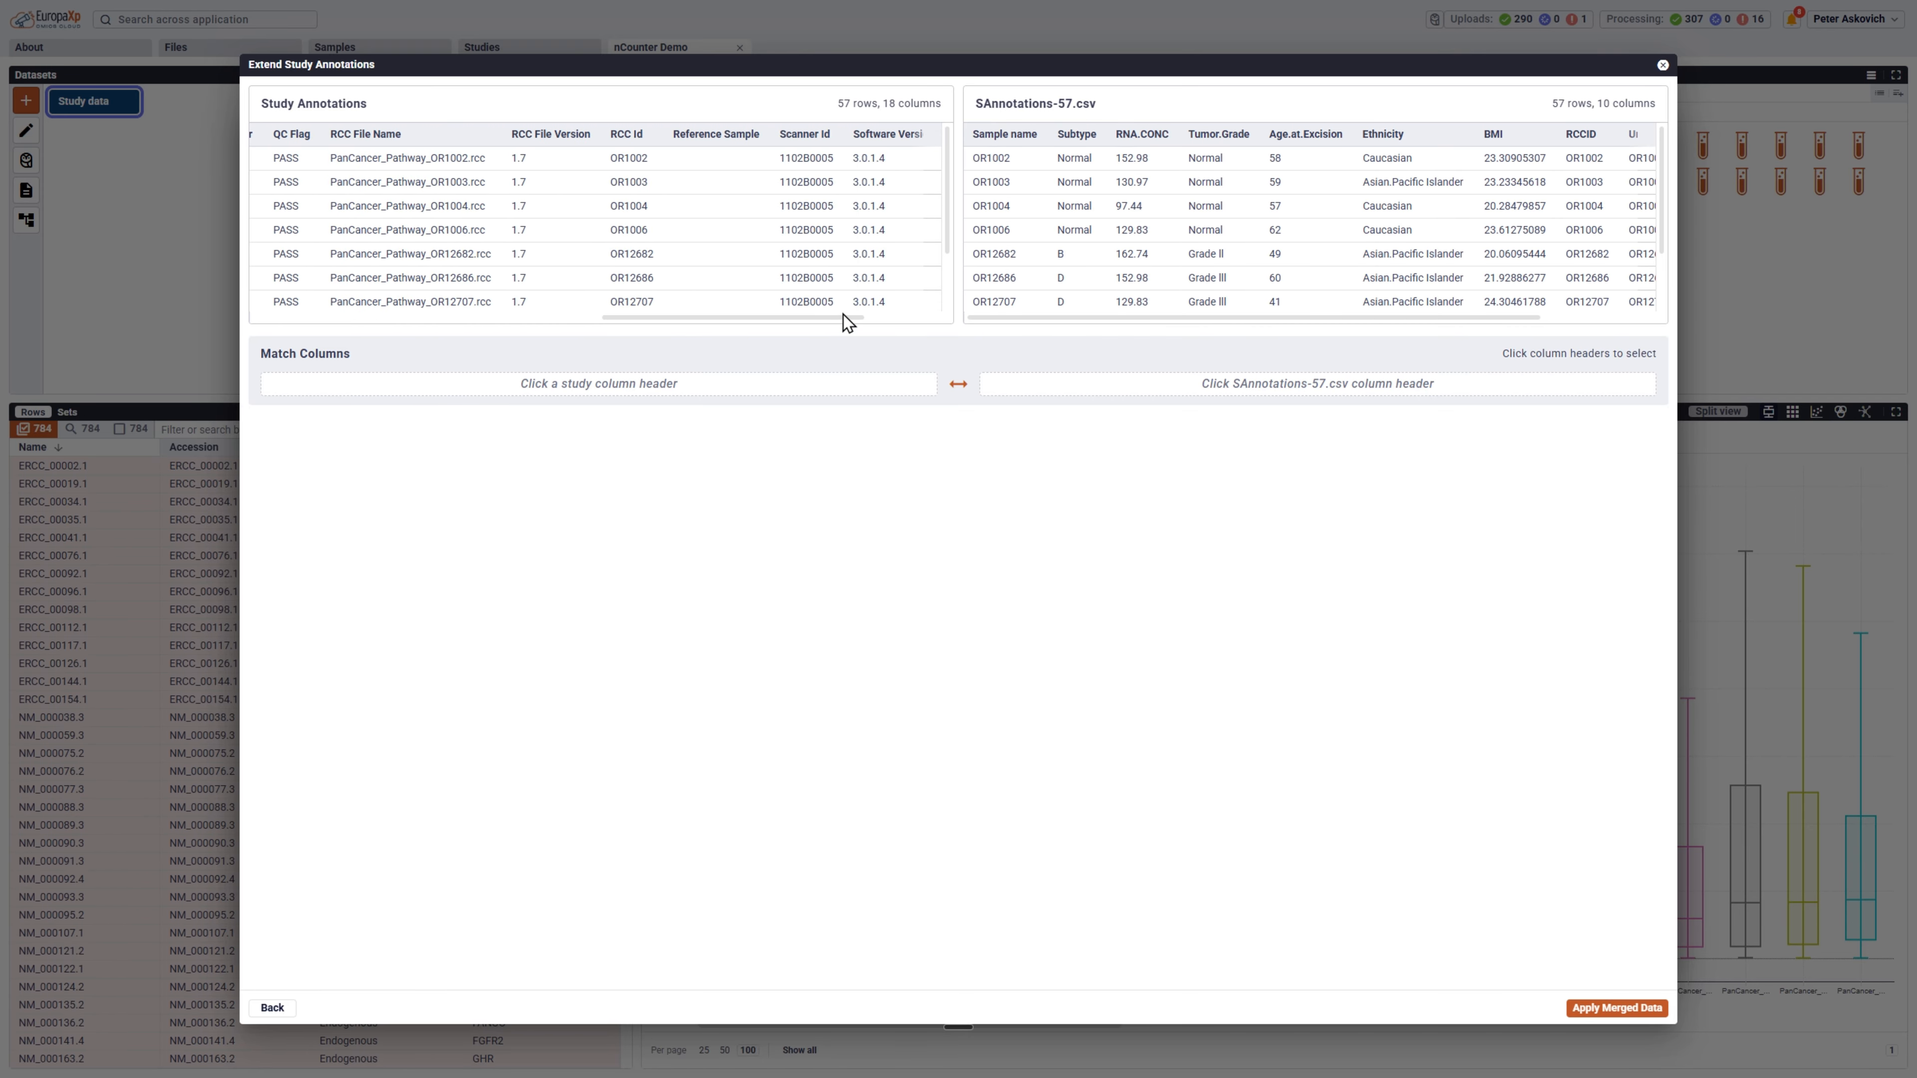
click(627, 139)
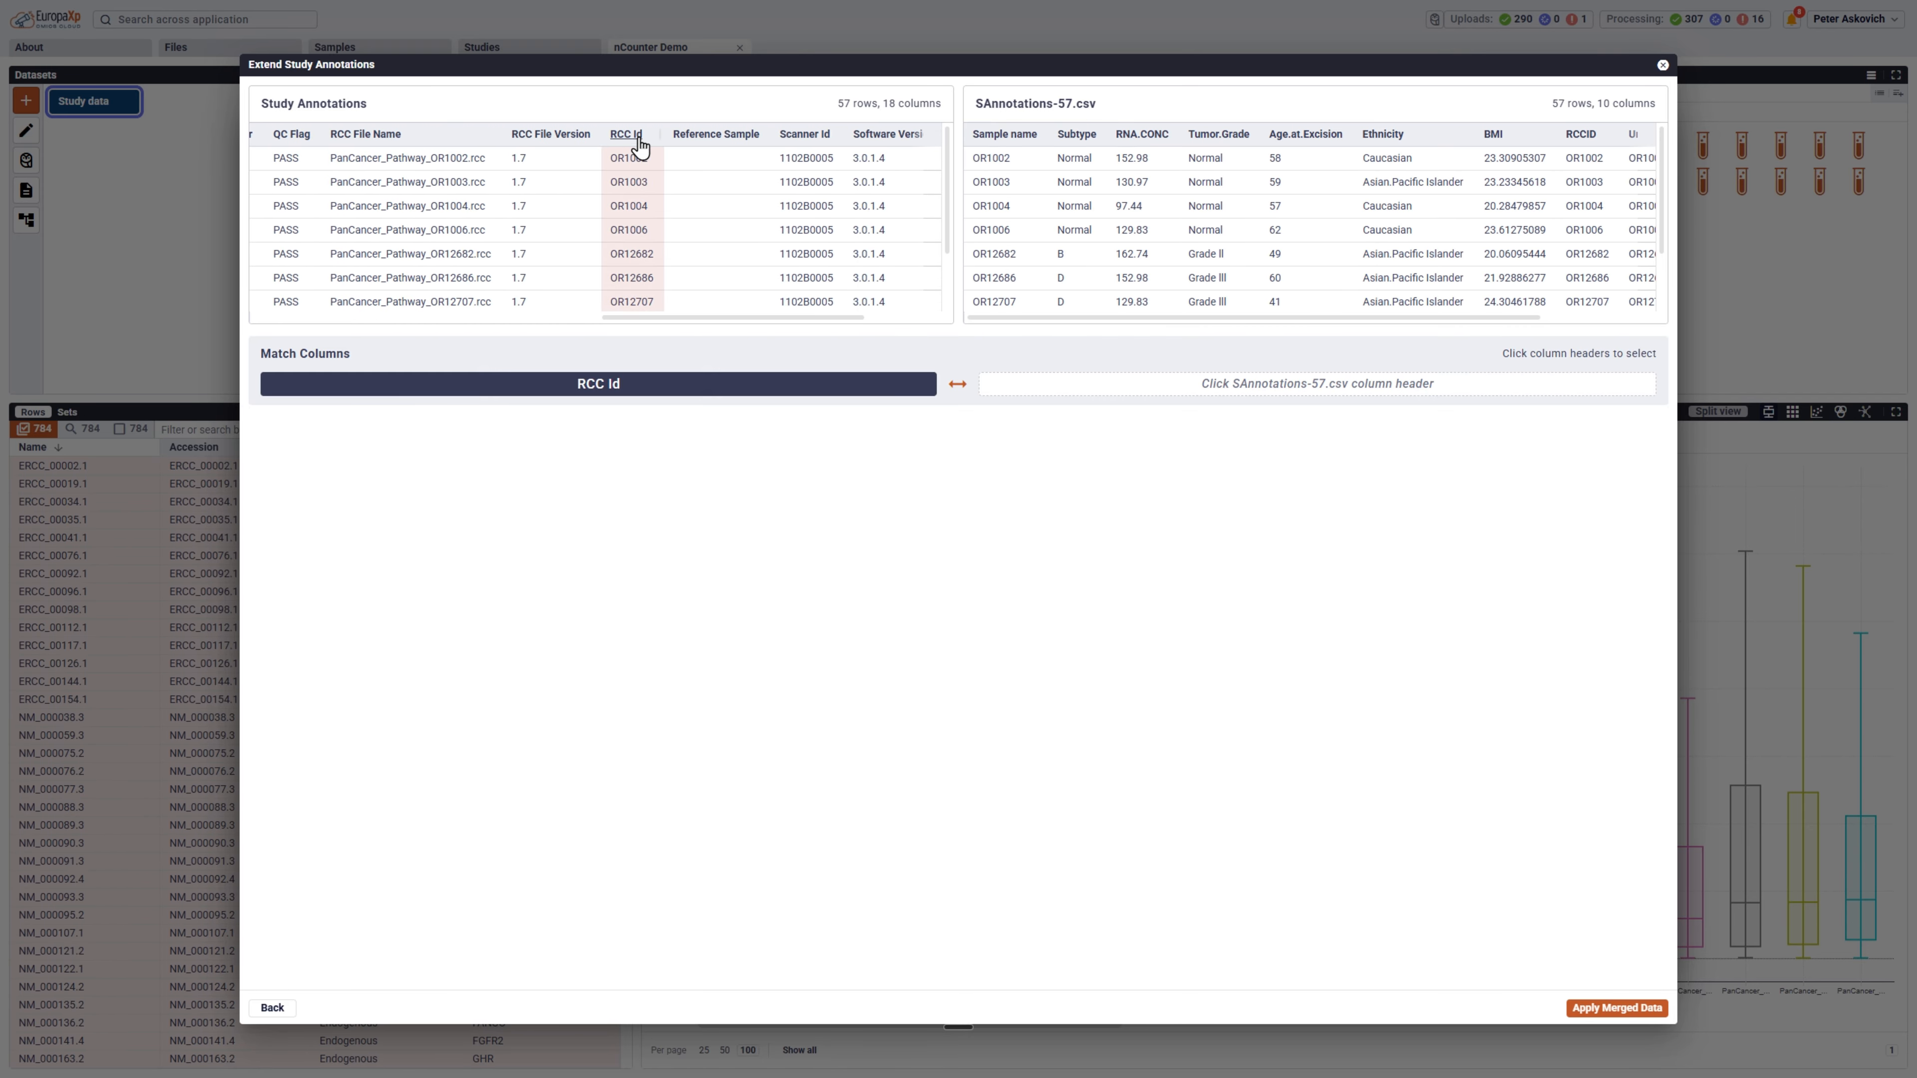
click(1006, 140)
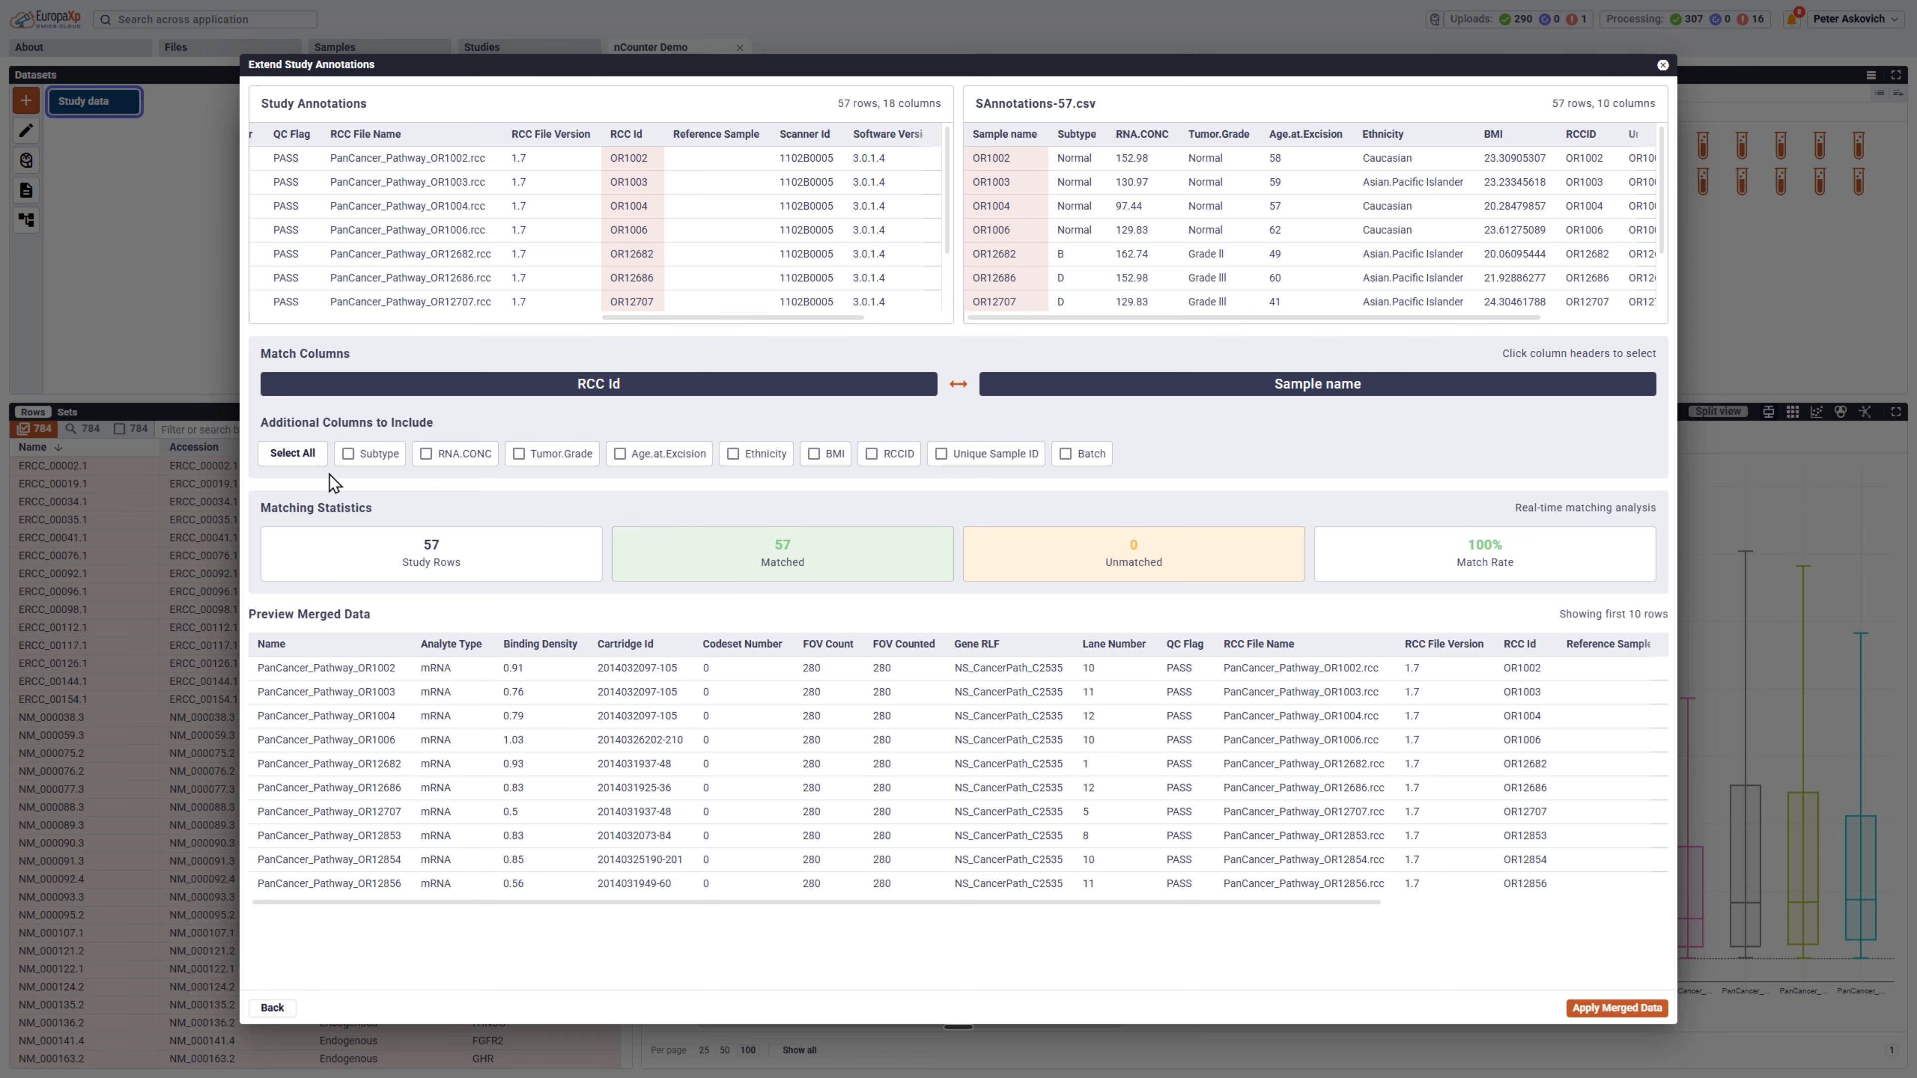
Include all additional columns from the imported file, apply the merged data, and save the annotation changes.
click(295, 454)
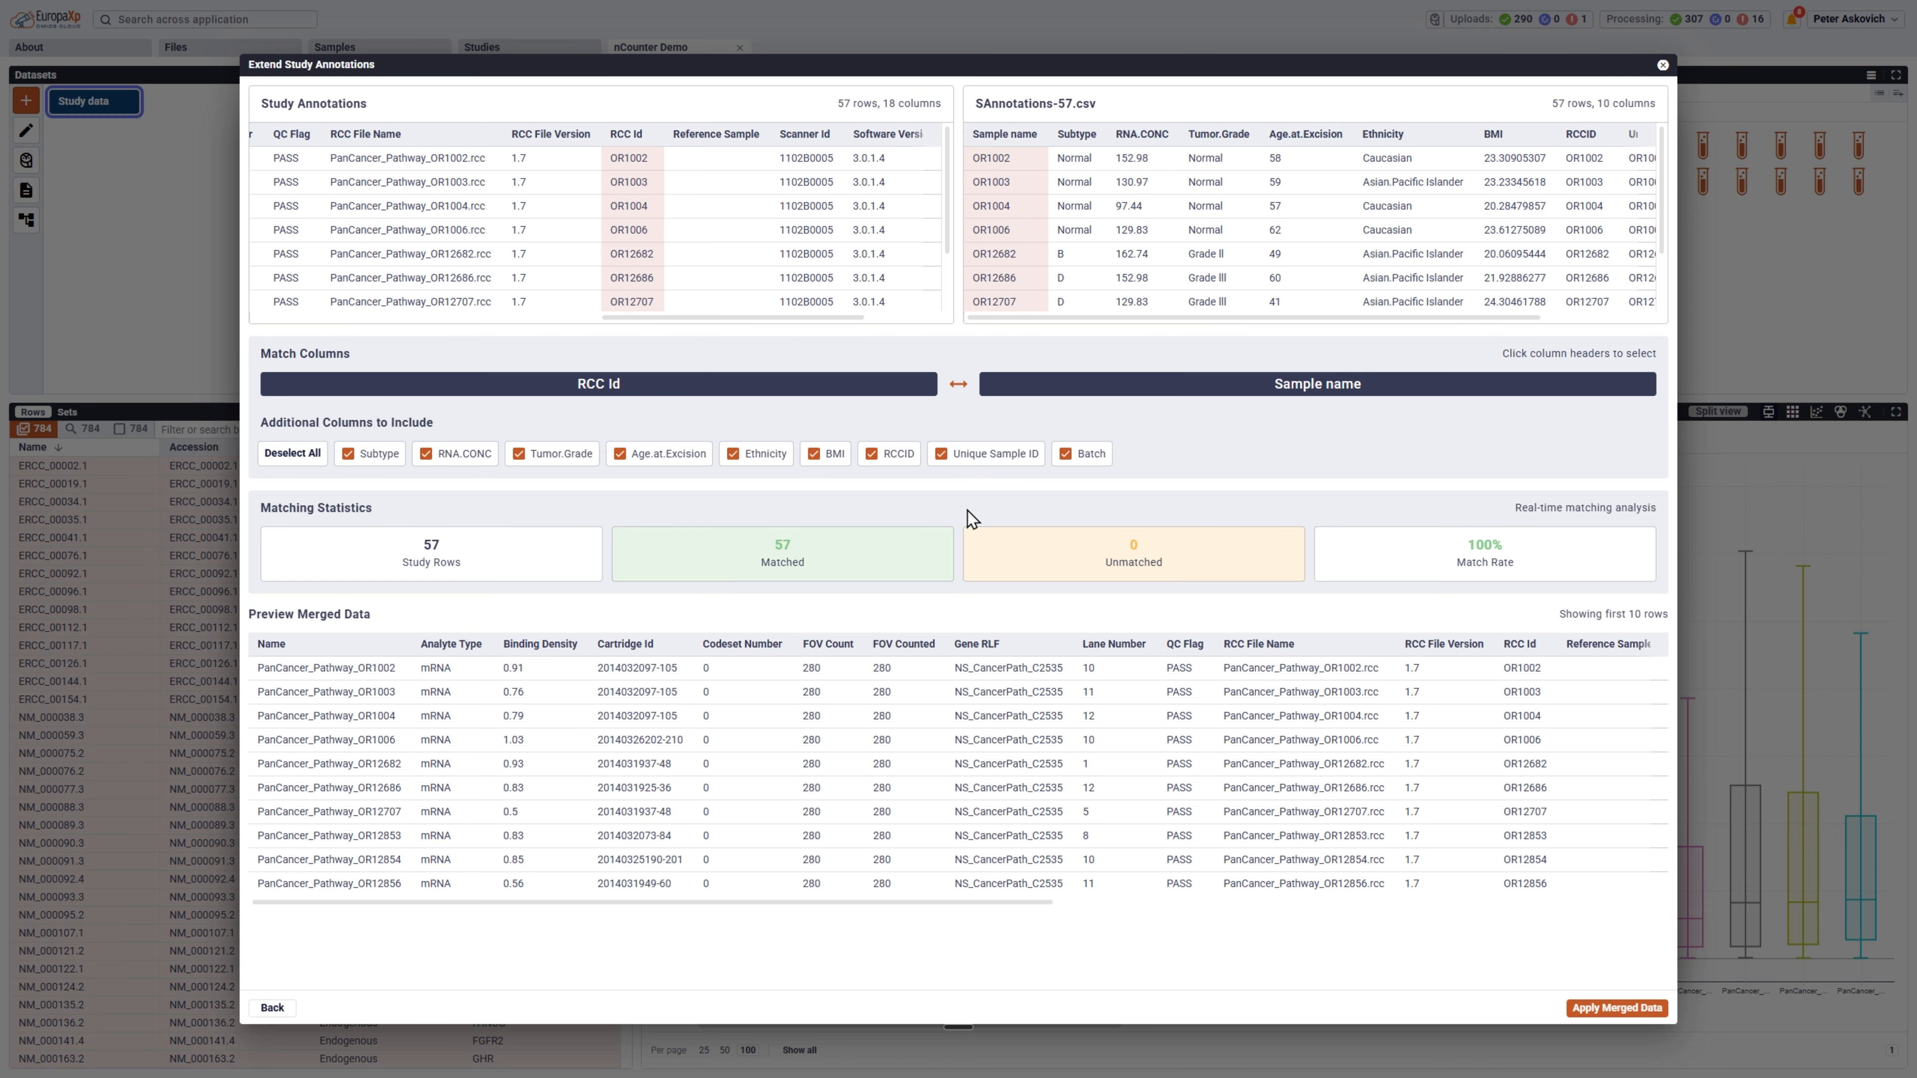
click(1623, 1009)
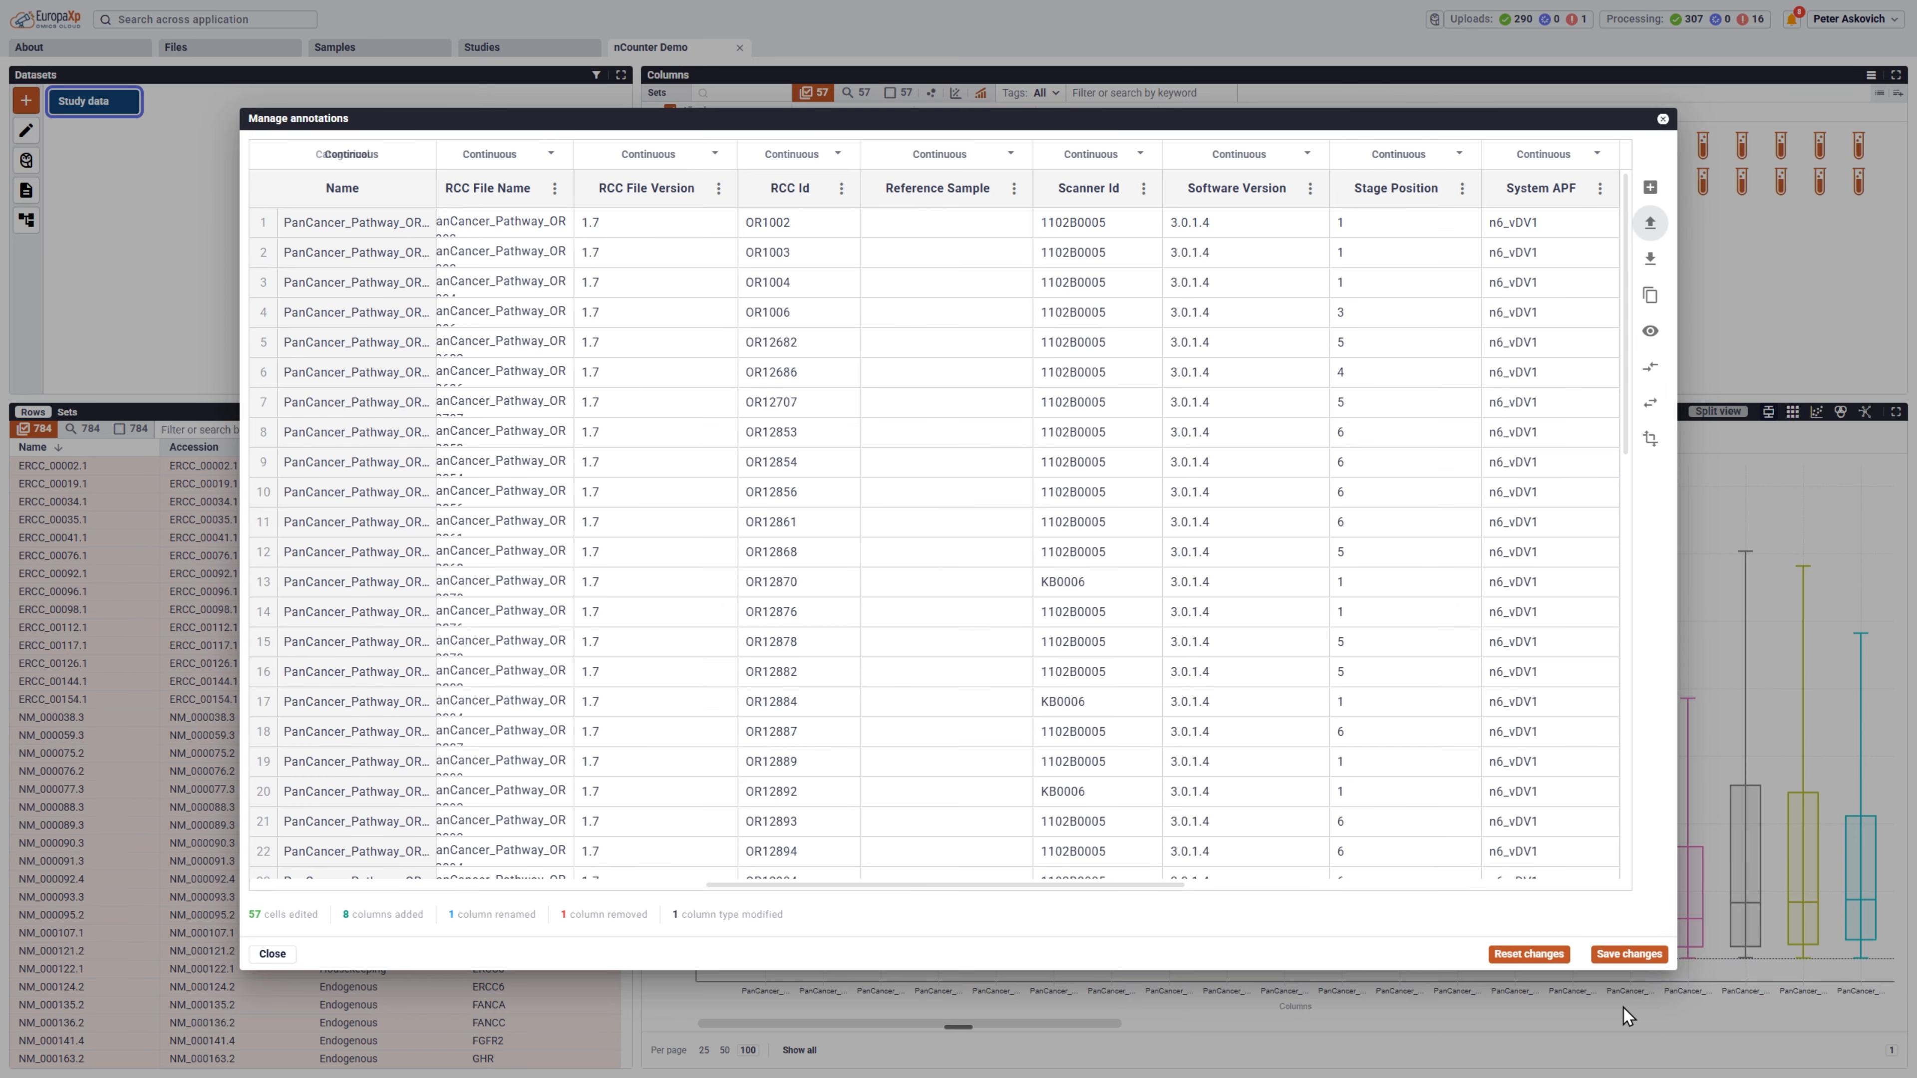
click(1628, 953)
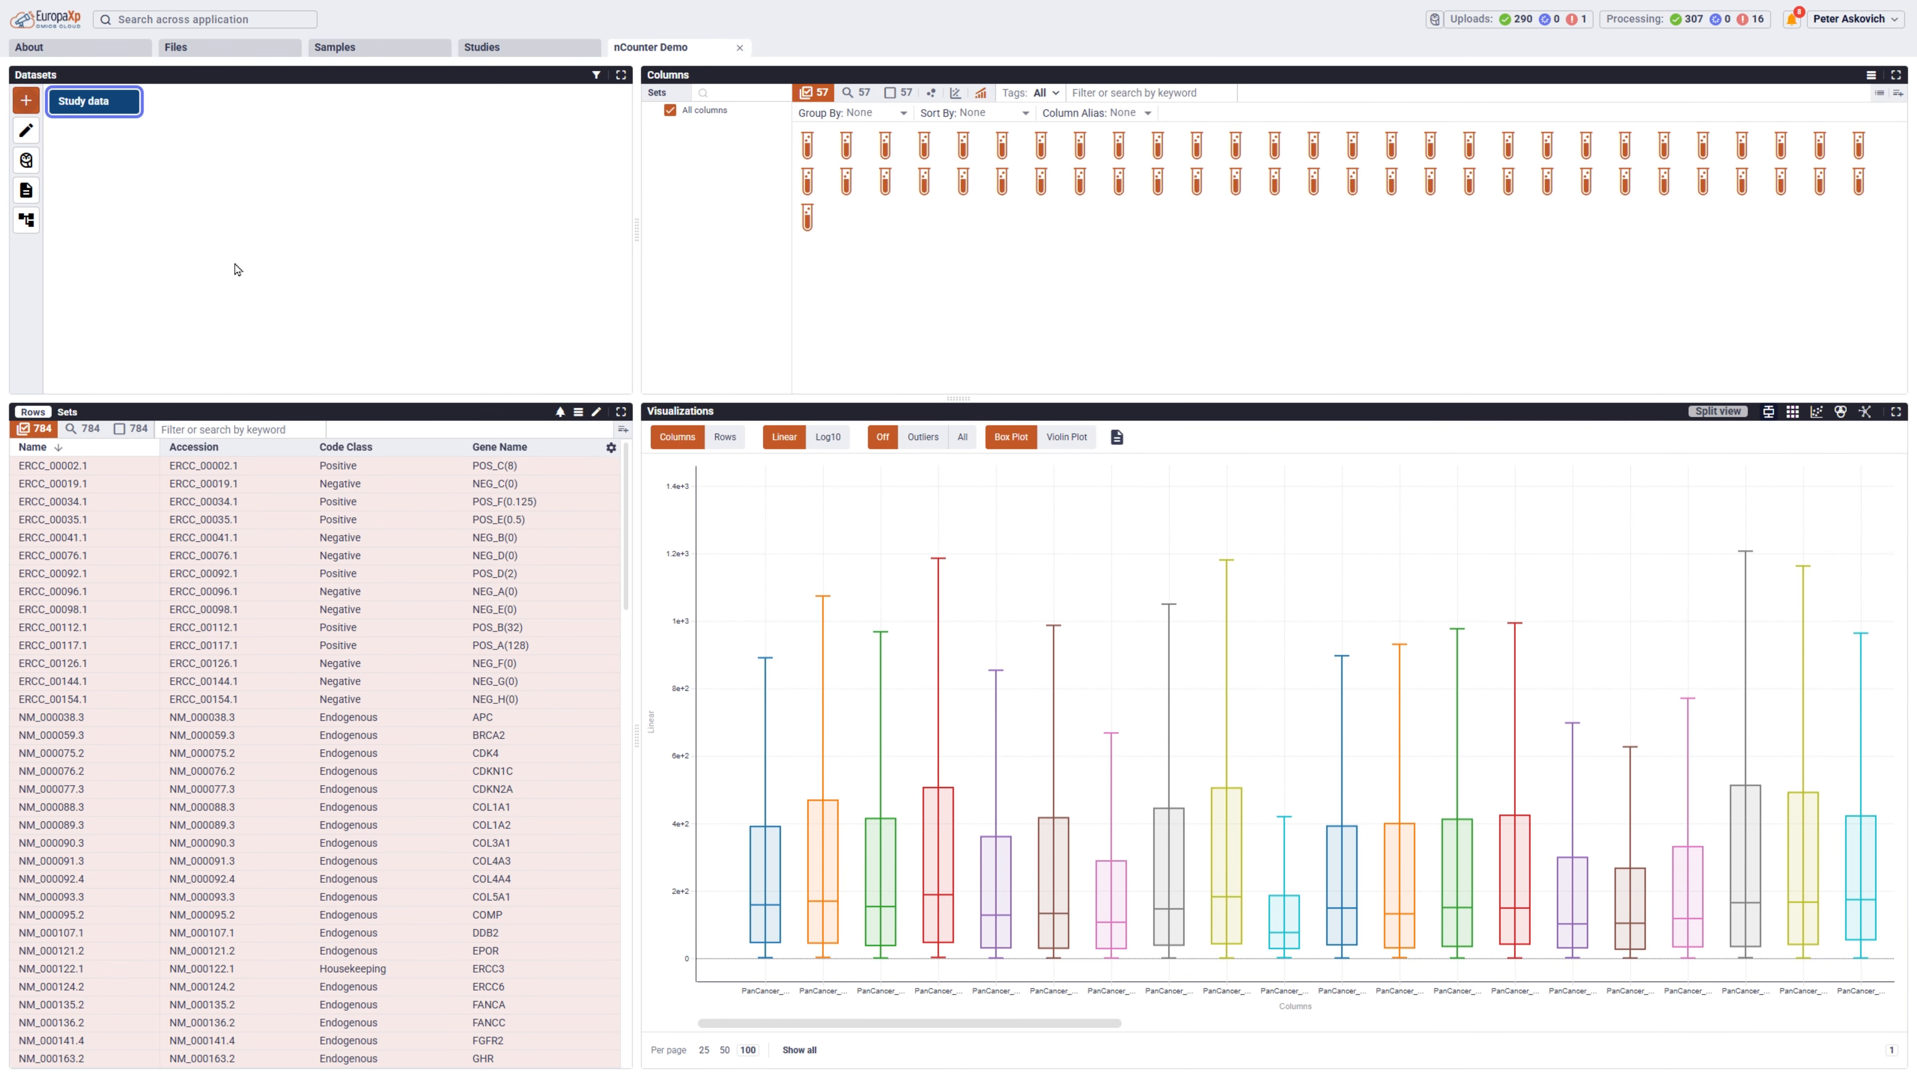
Set up an nCounter Data Analysis Pipeline on the study data with the dataset name Classic Run.
click(34, 108)
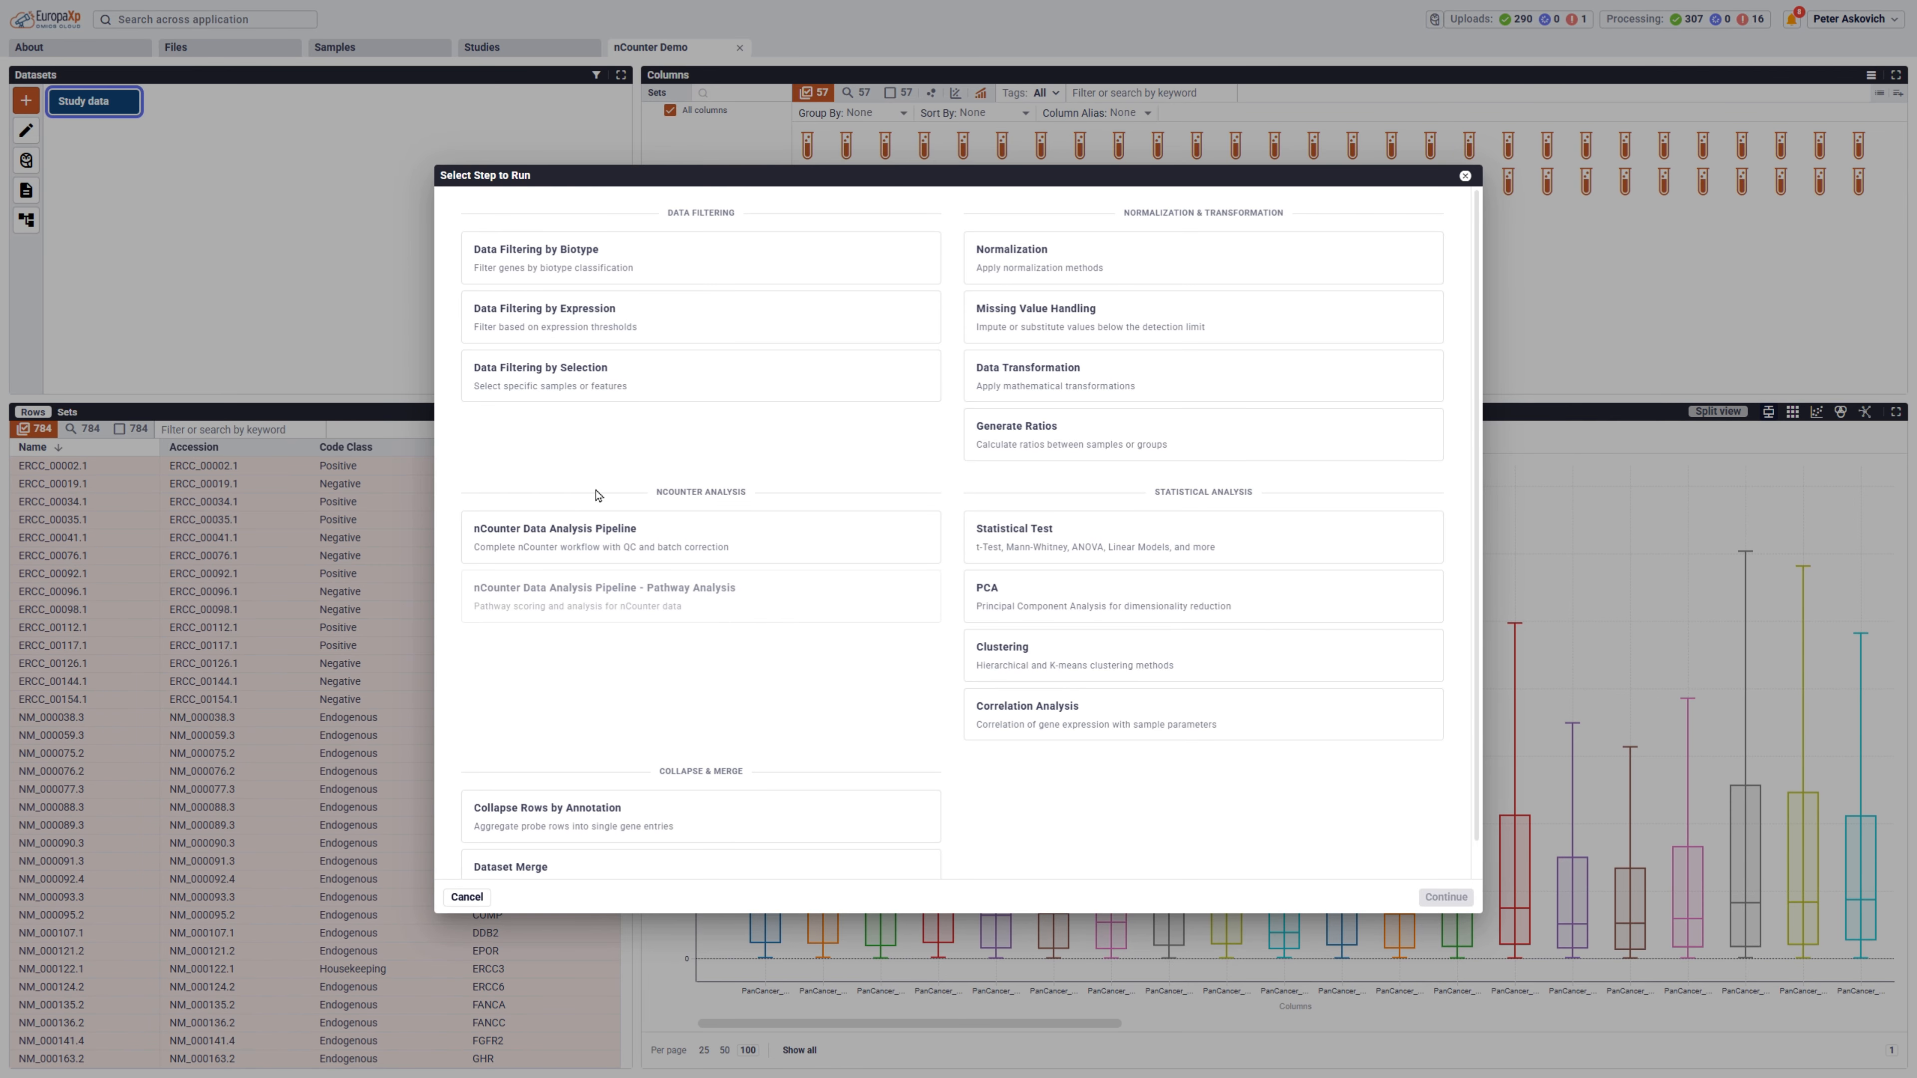
click(621, 533)
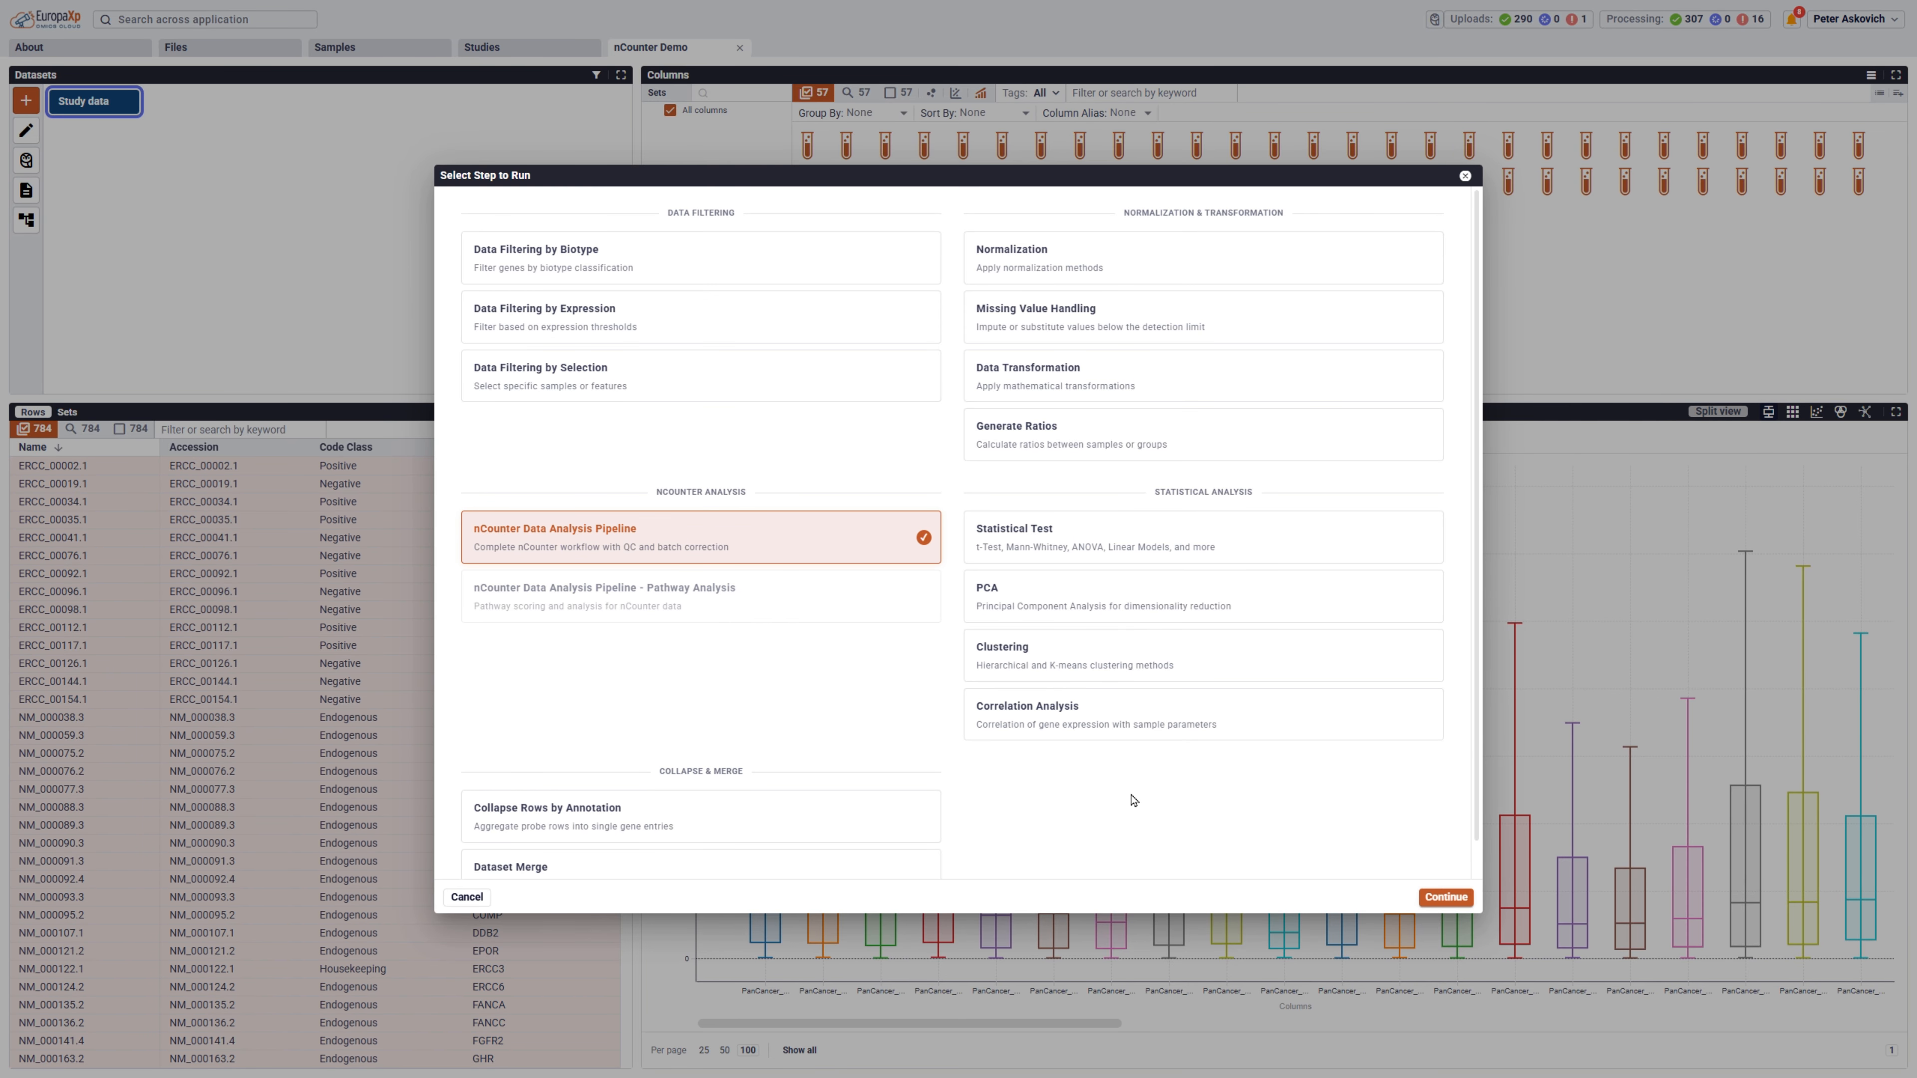
click(1445, 897)
click(711, 170)
text(Classic Run)
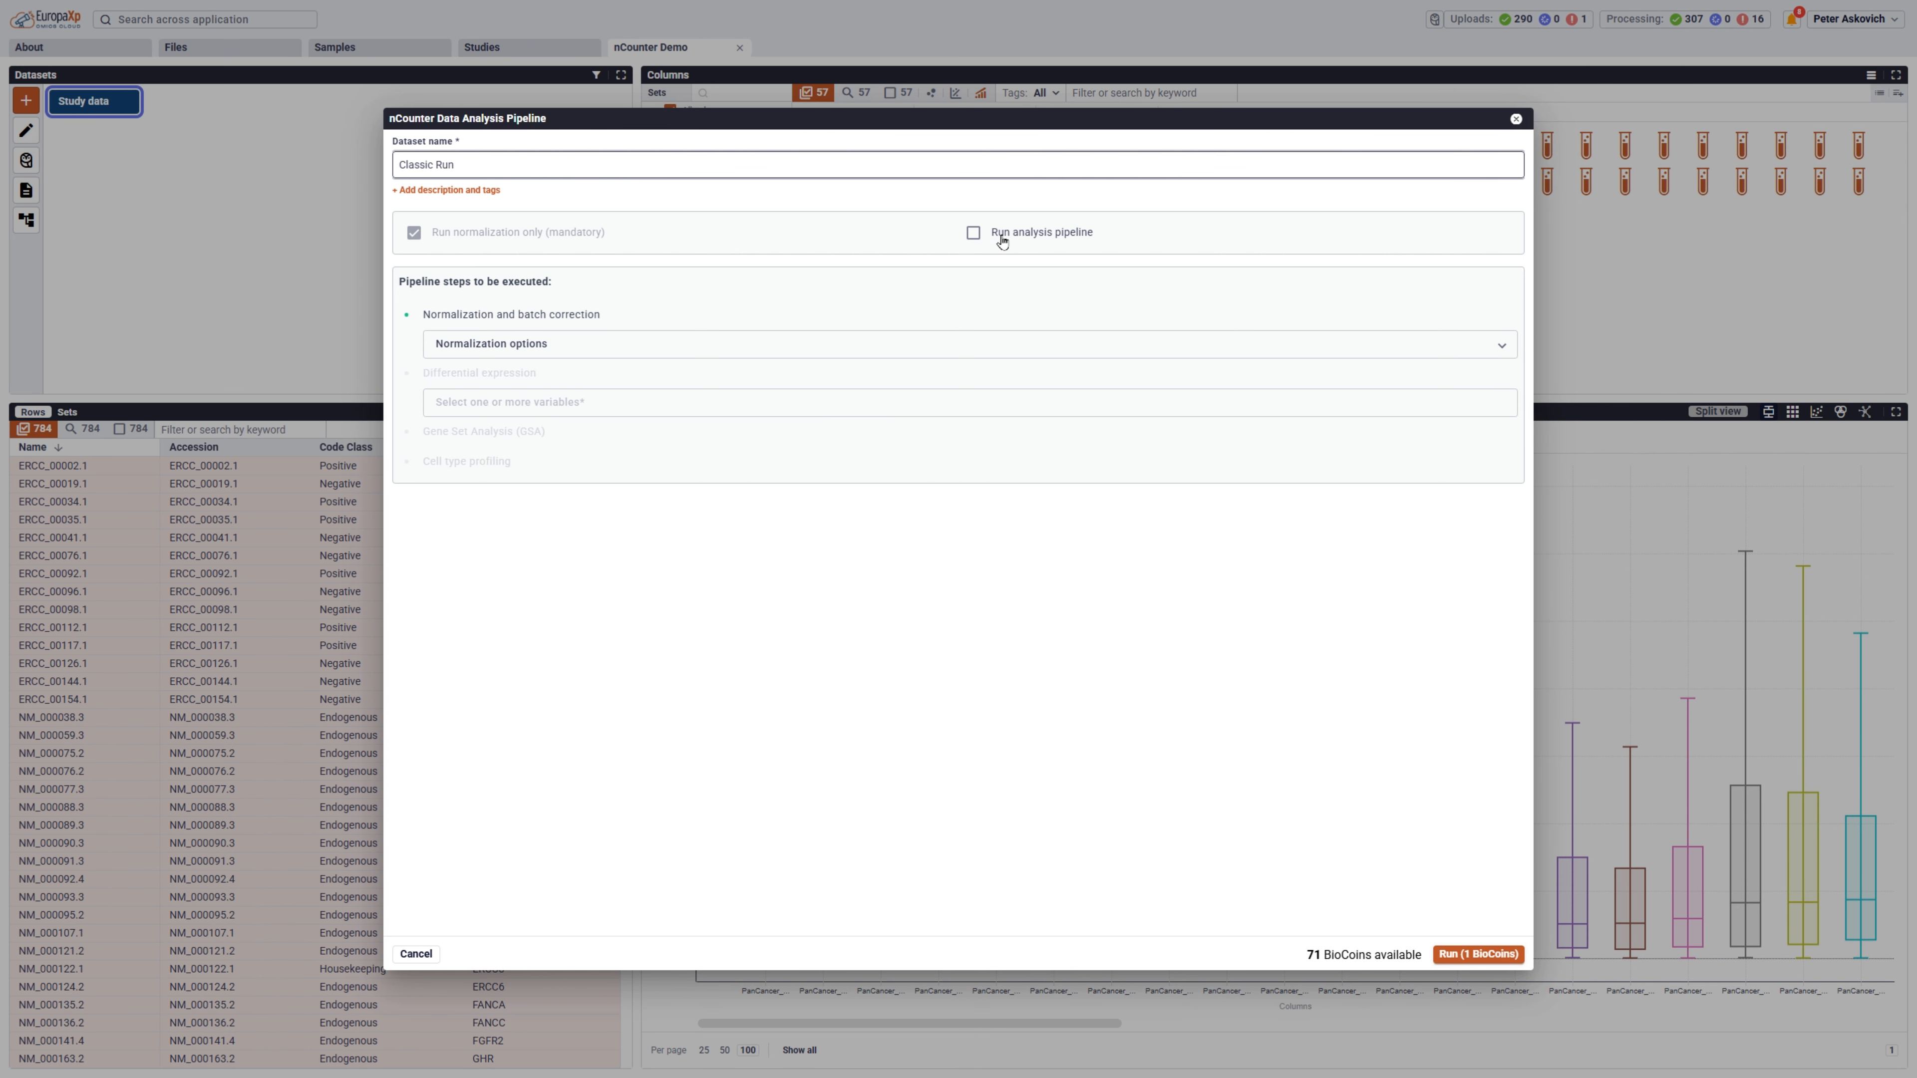
Include the full analysis pipeline with Tumor.Grade as the differential expression variable, and run it.
click(973, 233)
click(777, 403)
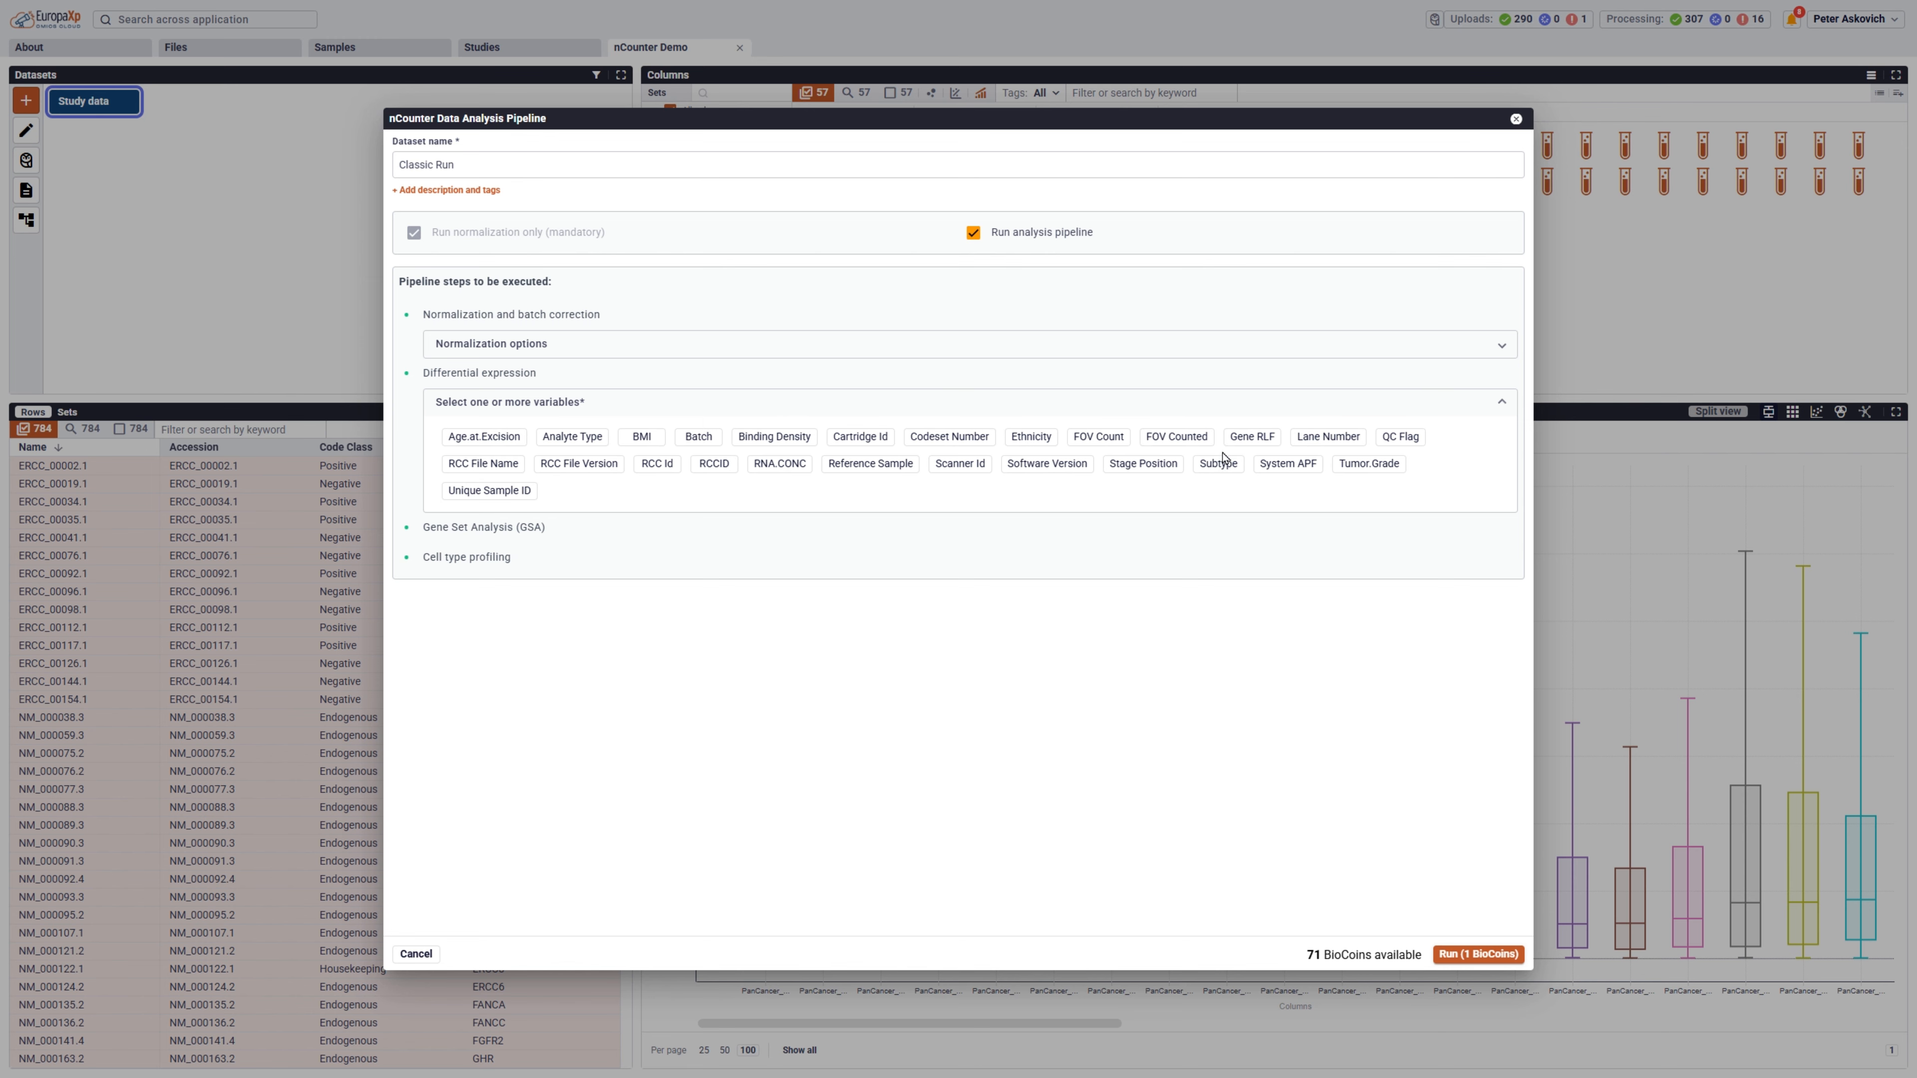
click(1368, 465)
click(1480, 954)
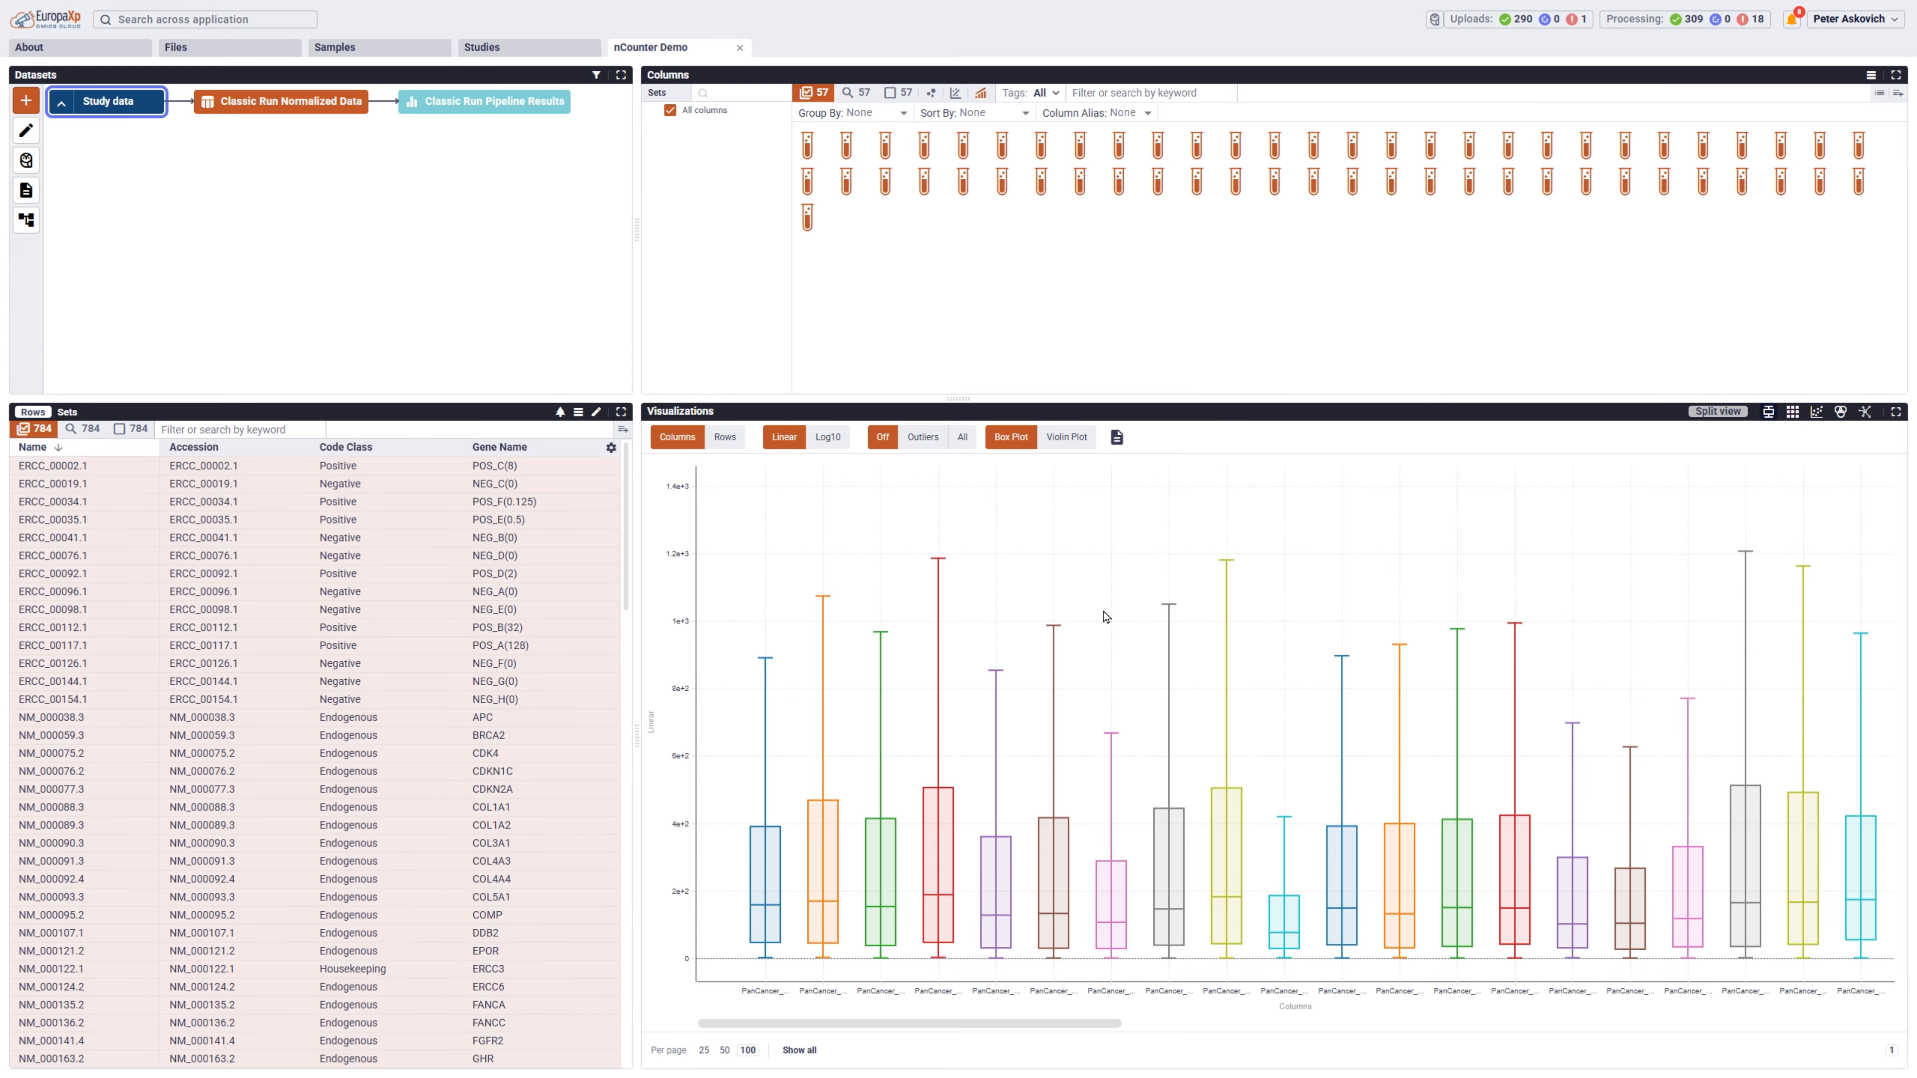
Examine the Classic Run pipeline results for cell type profiling, the pathway-specific volcano plots and the pathway heatmaps.
click(499, 115)
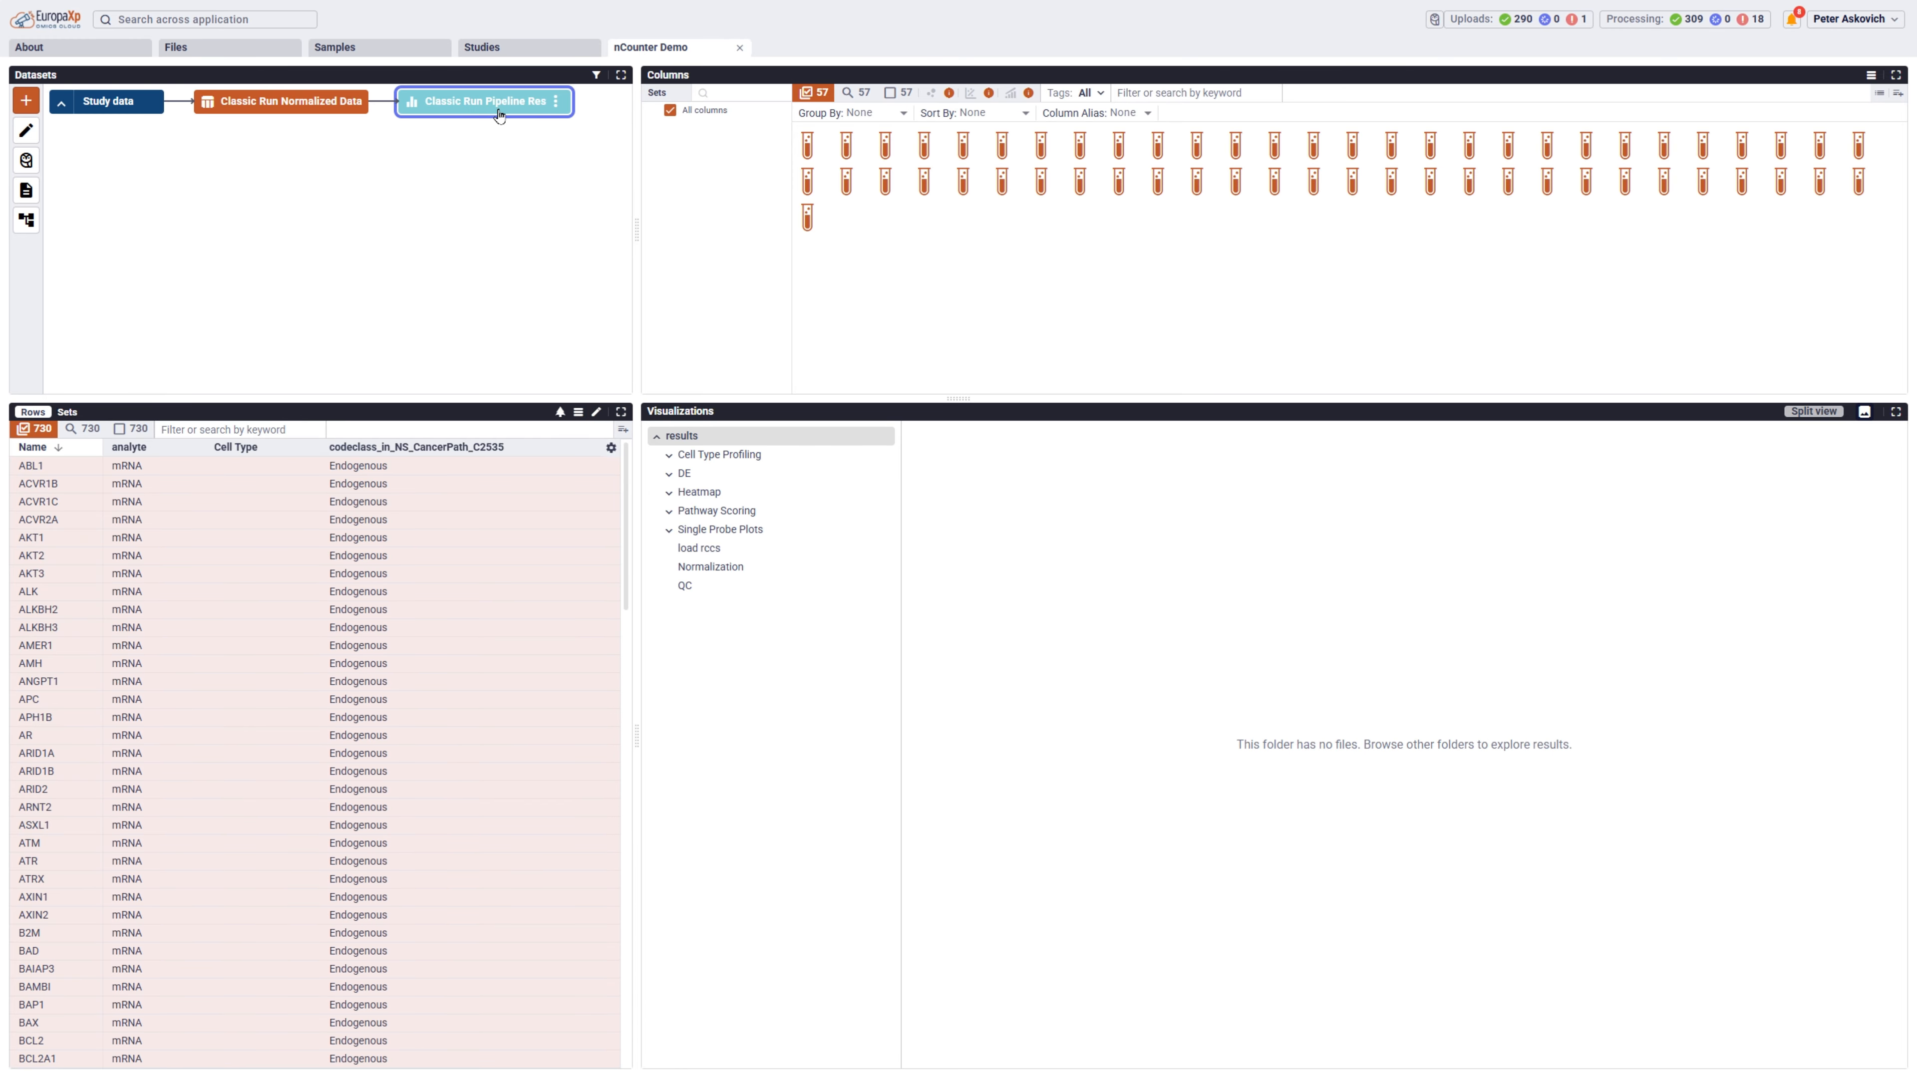
click(679, 456)
click(703, 474)
click(678, 493)
click(710, 512)
click(695, 530)
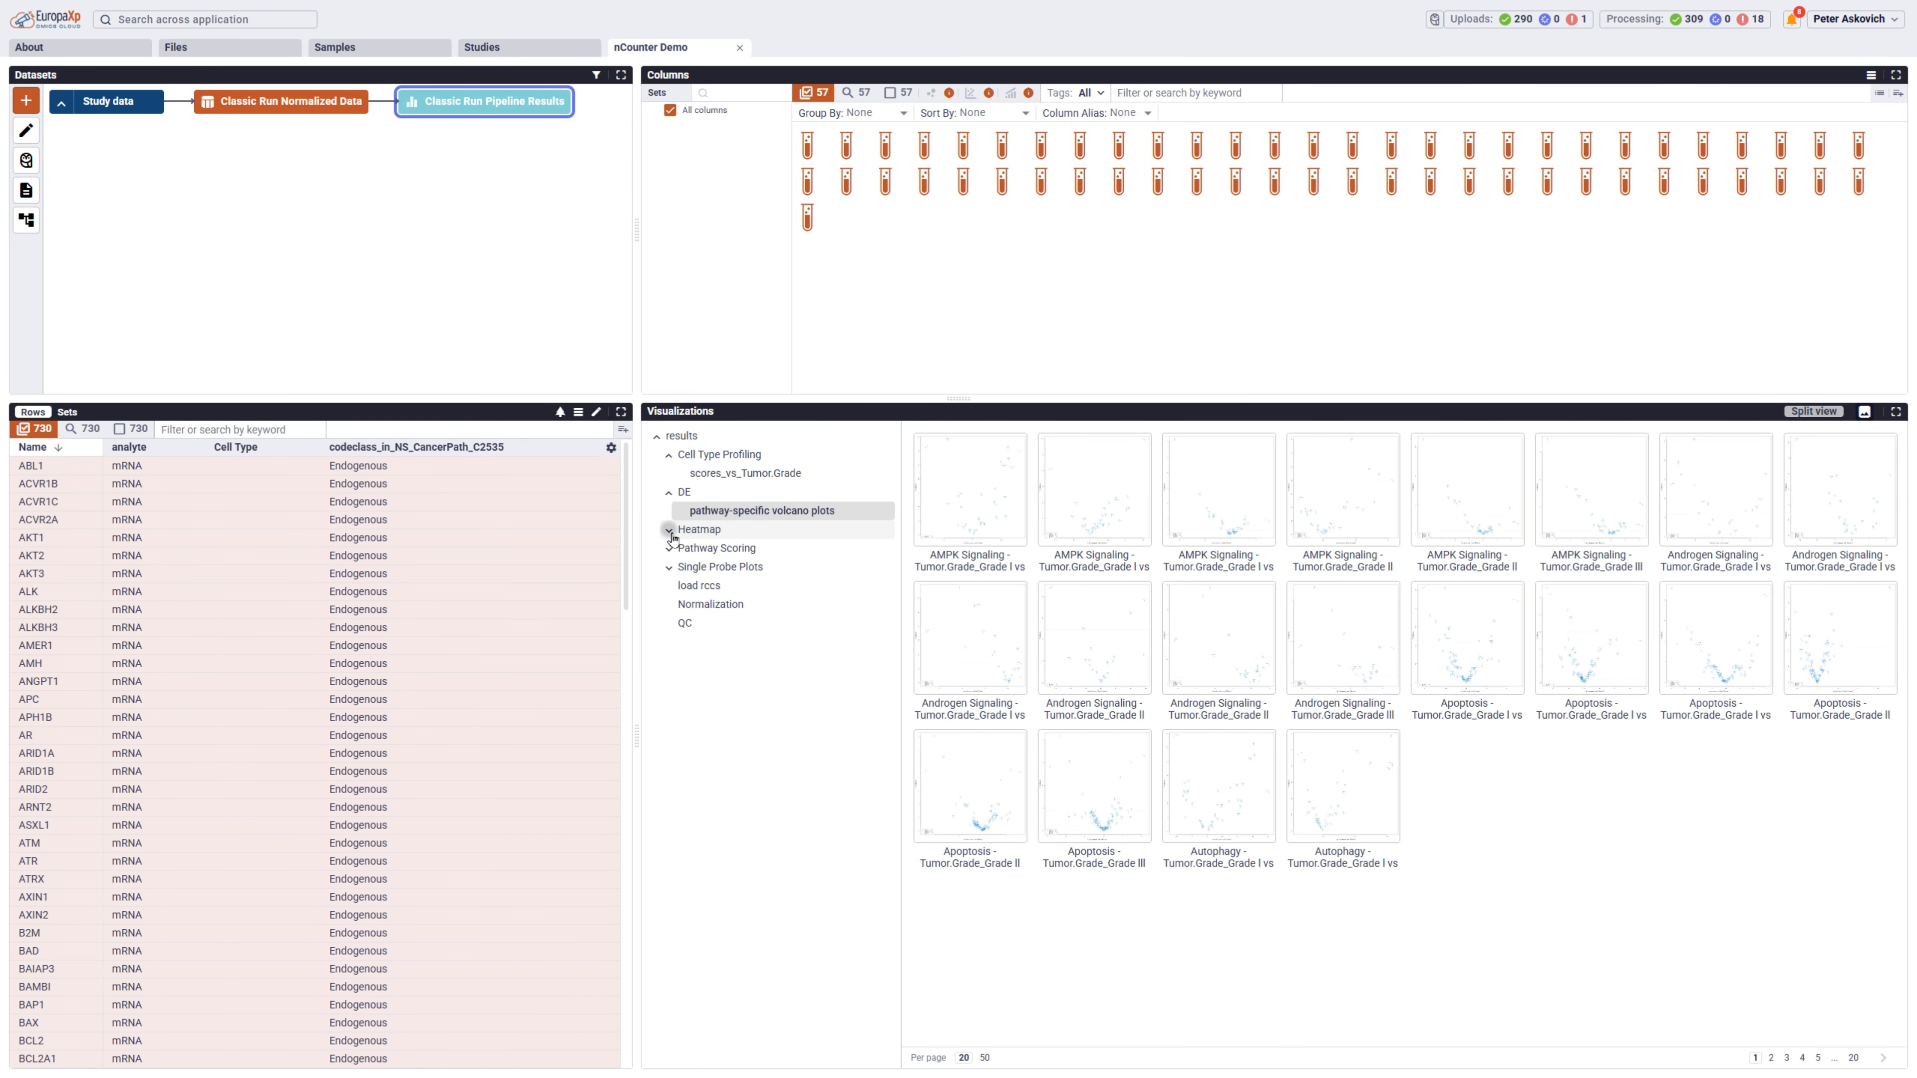
click(729, 549)
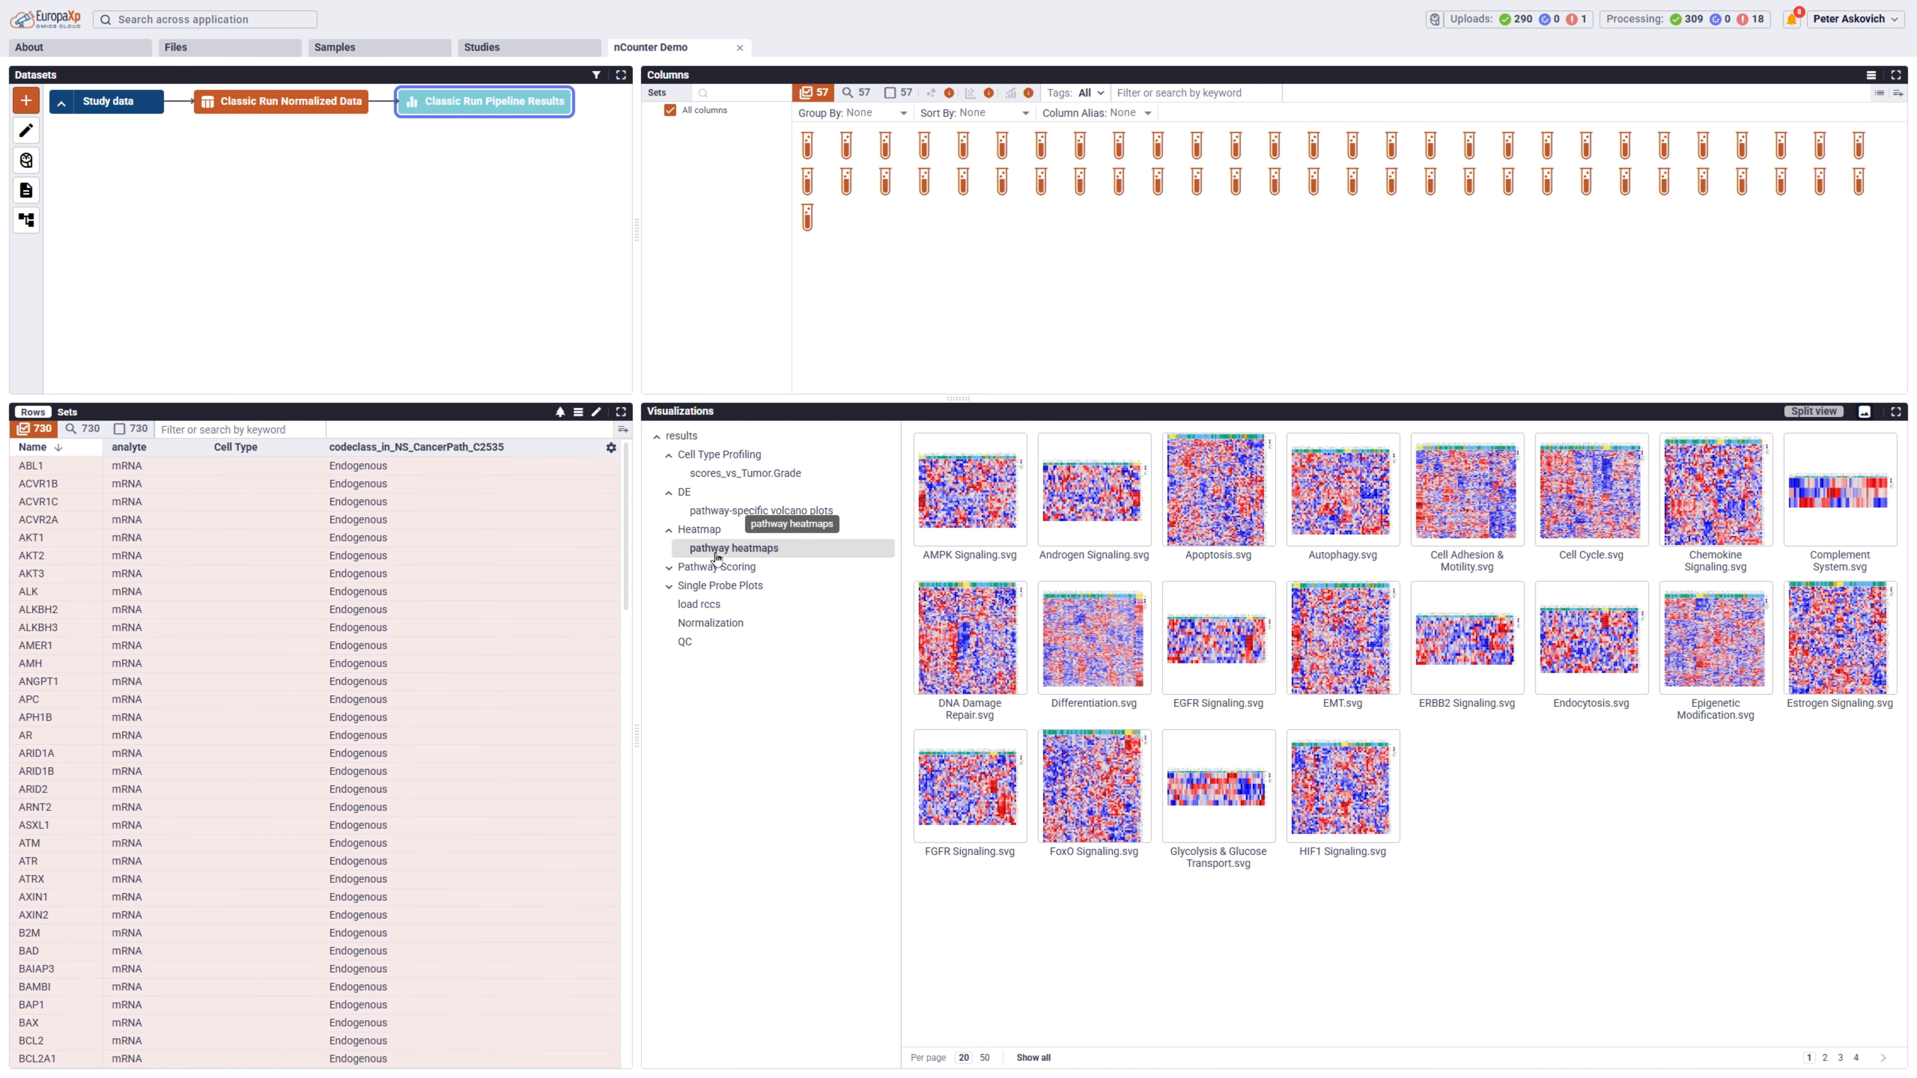
Examine the pathway scoring plots against Tumor.Grade and the single probe plots for Tumor.Grade.
click(721, 567)
click(728, 588)
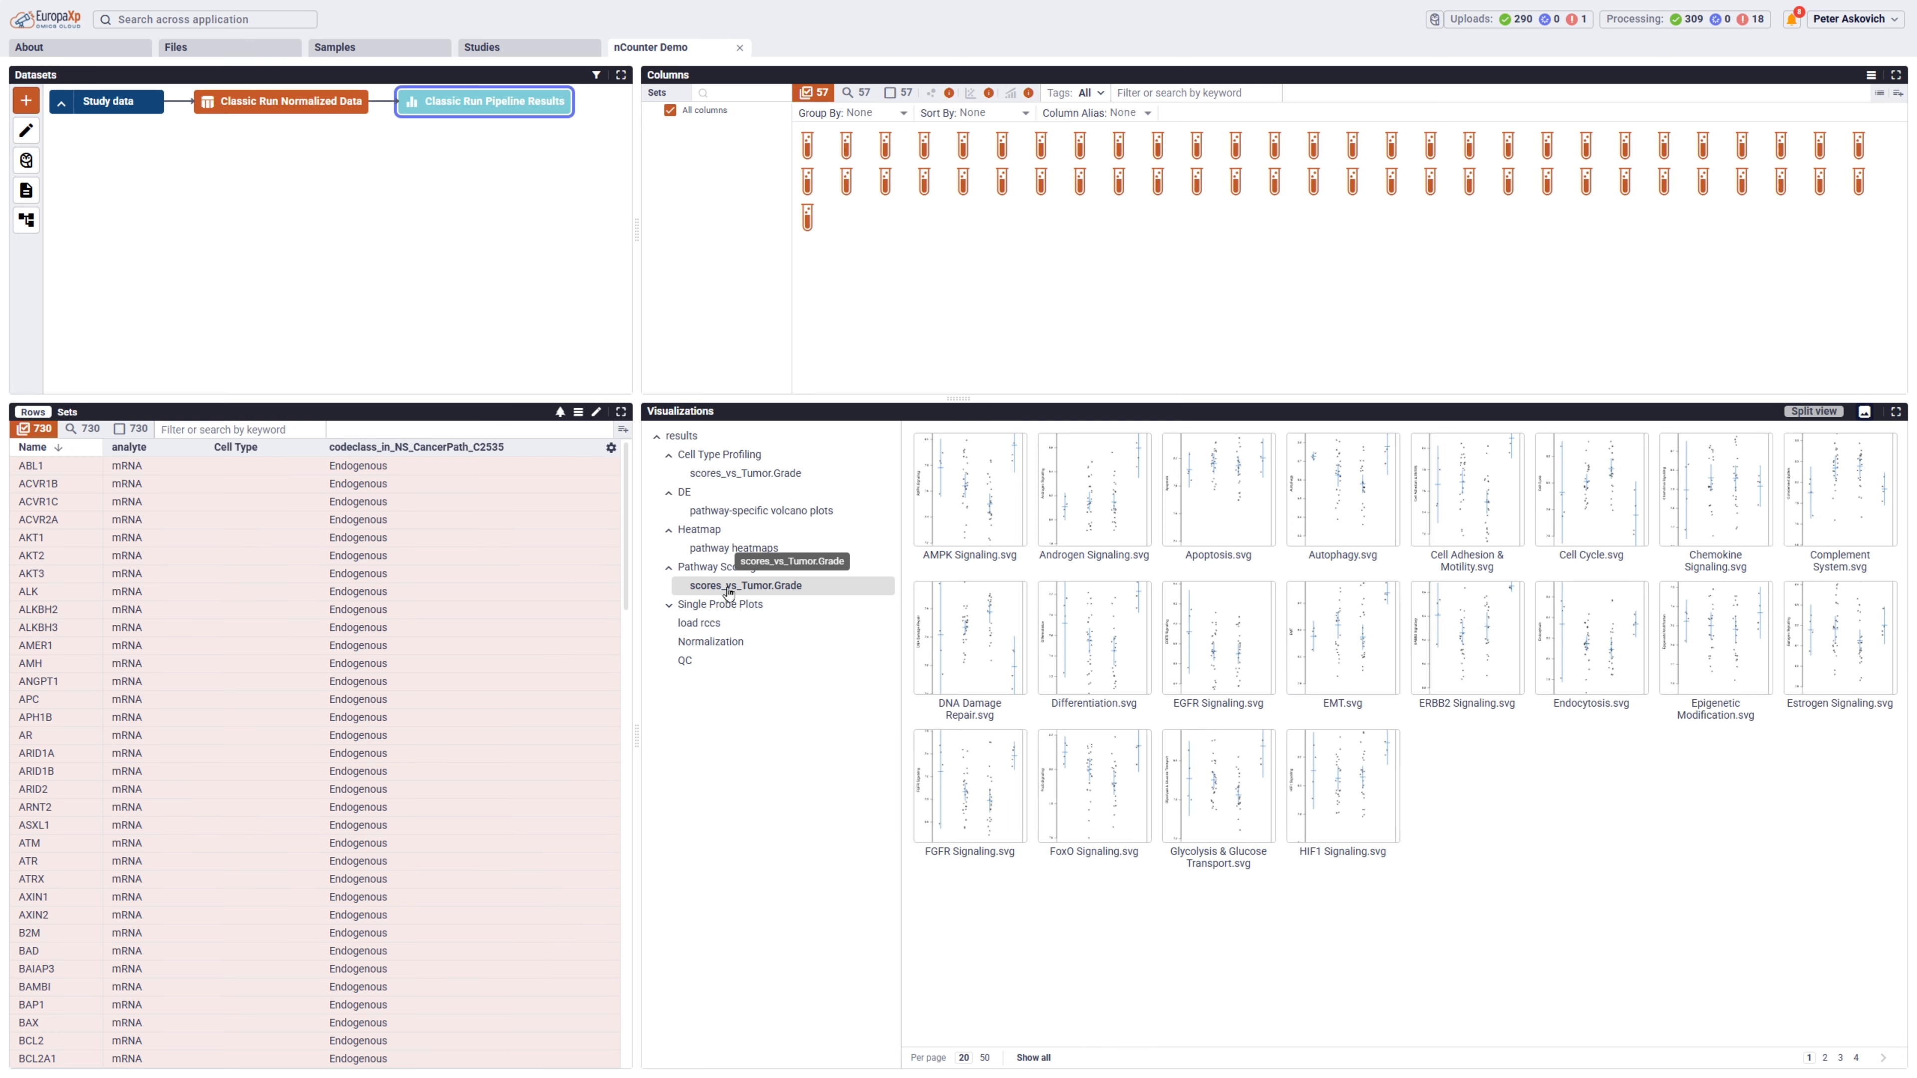
click(674, 606)
click(684, 625)
click(730, 648)
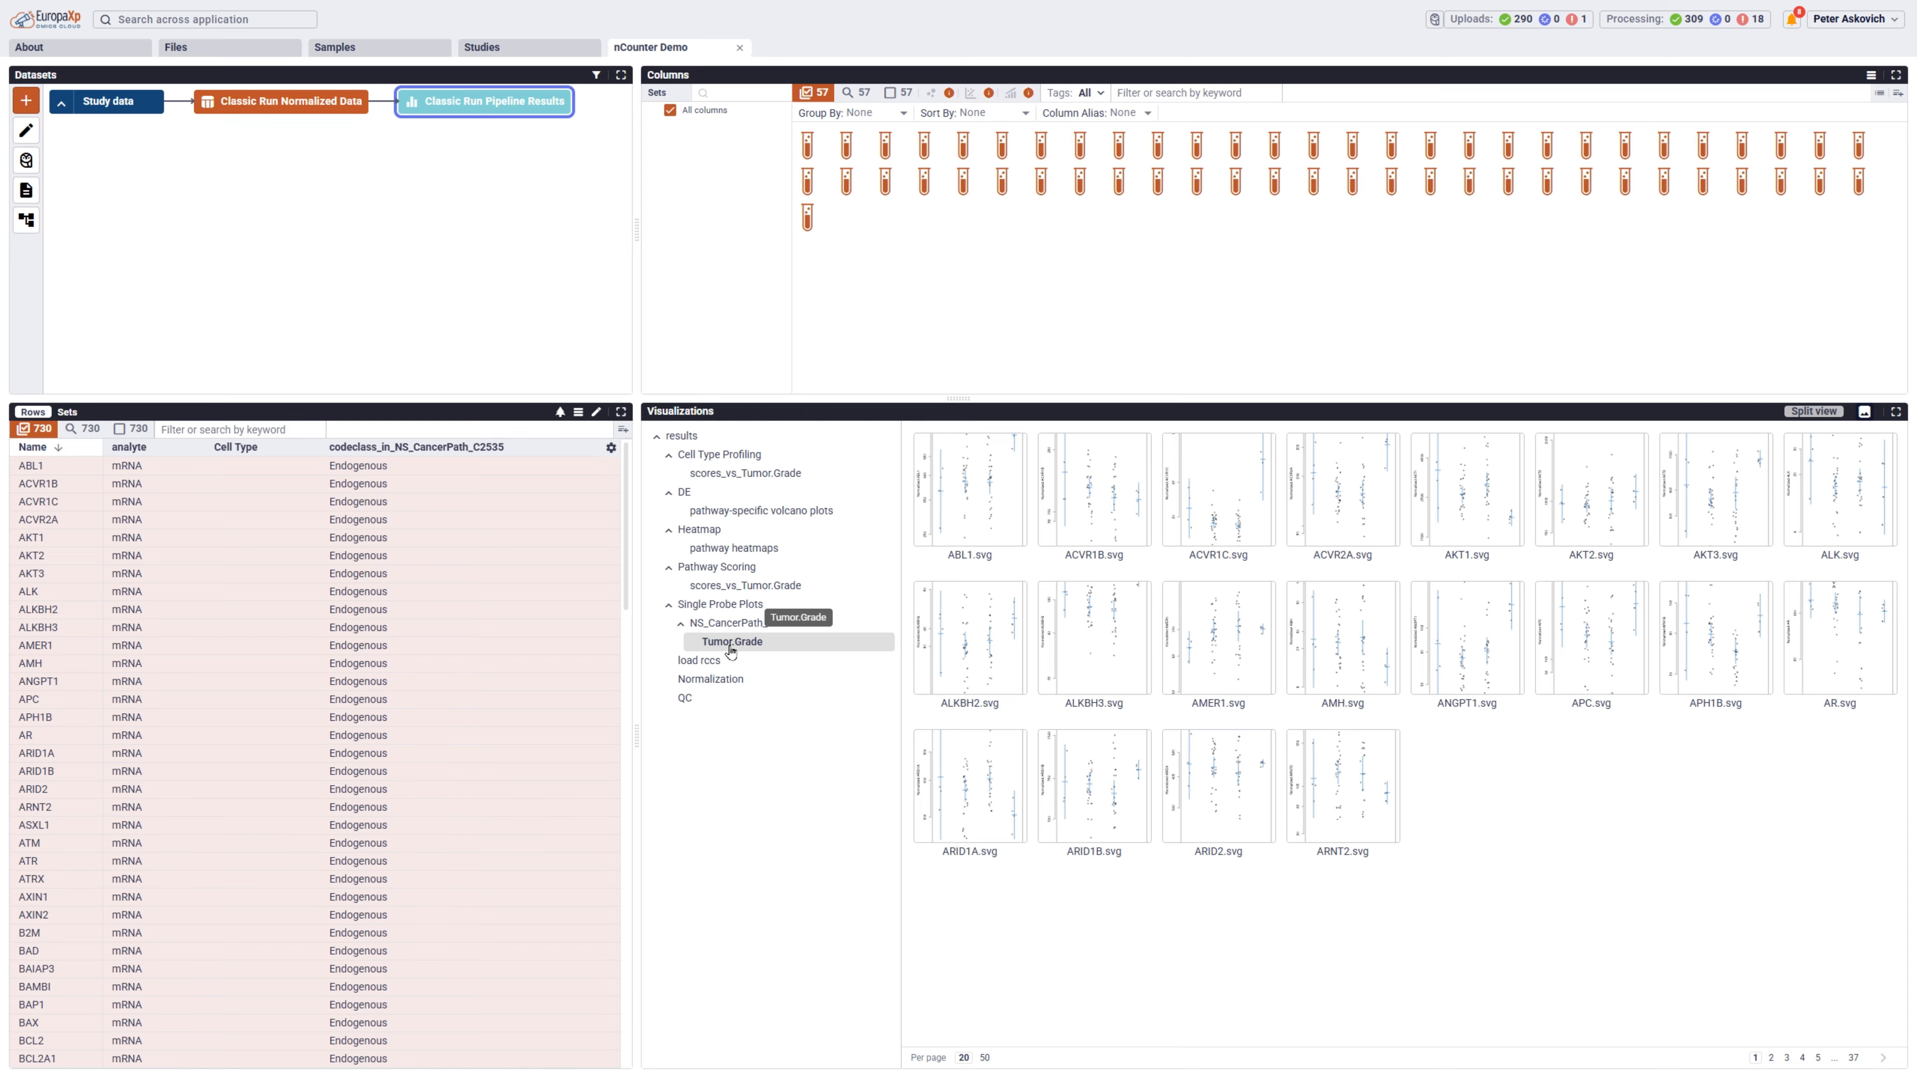
Examine the all-by-all correlation plot of the Classic Run normalized data, inspecting the scatter plots of several sample pairs.
click(288, 108)
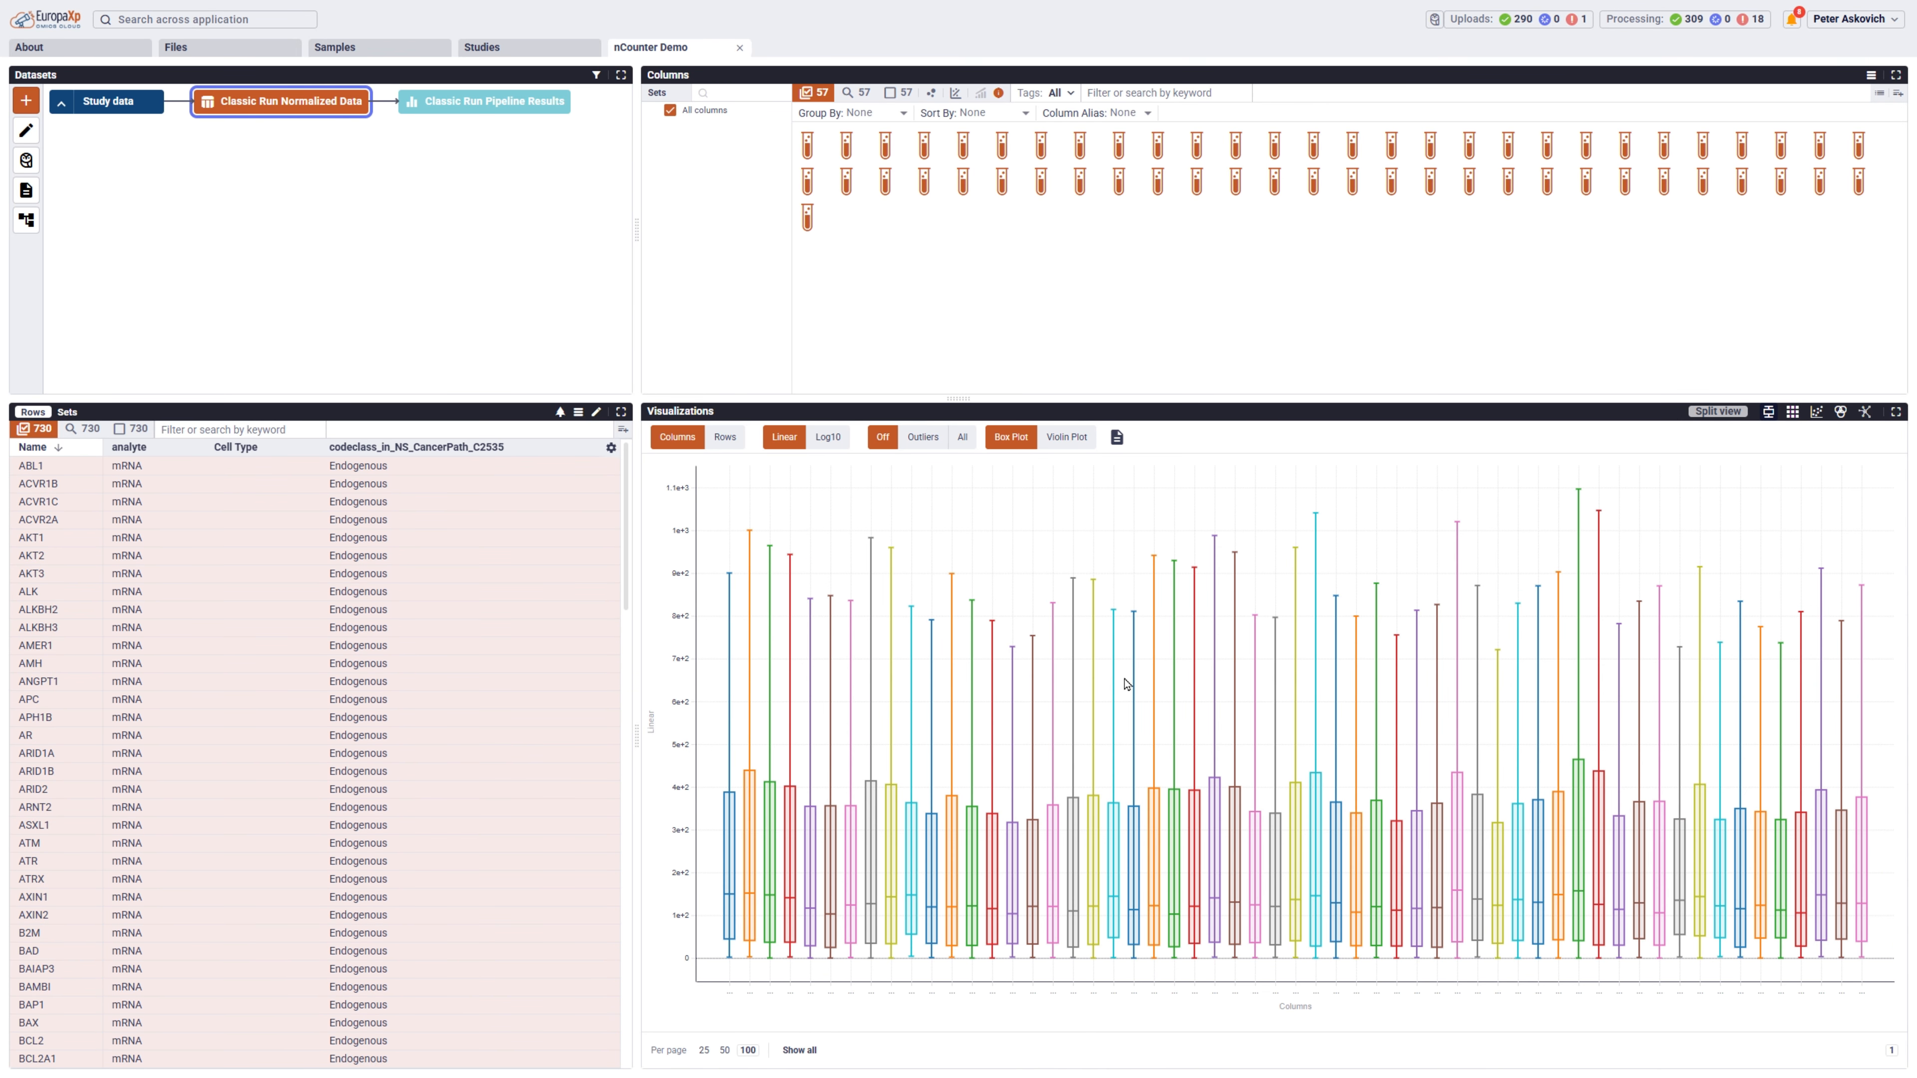
click(1816, 413)
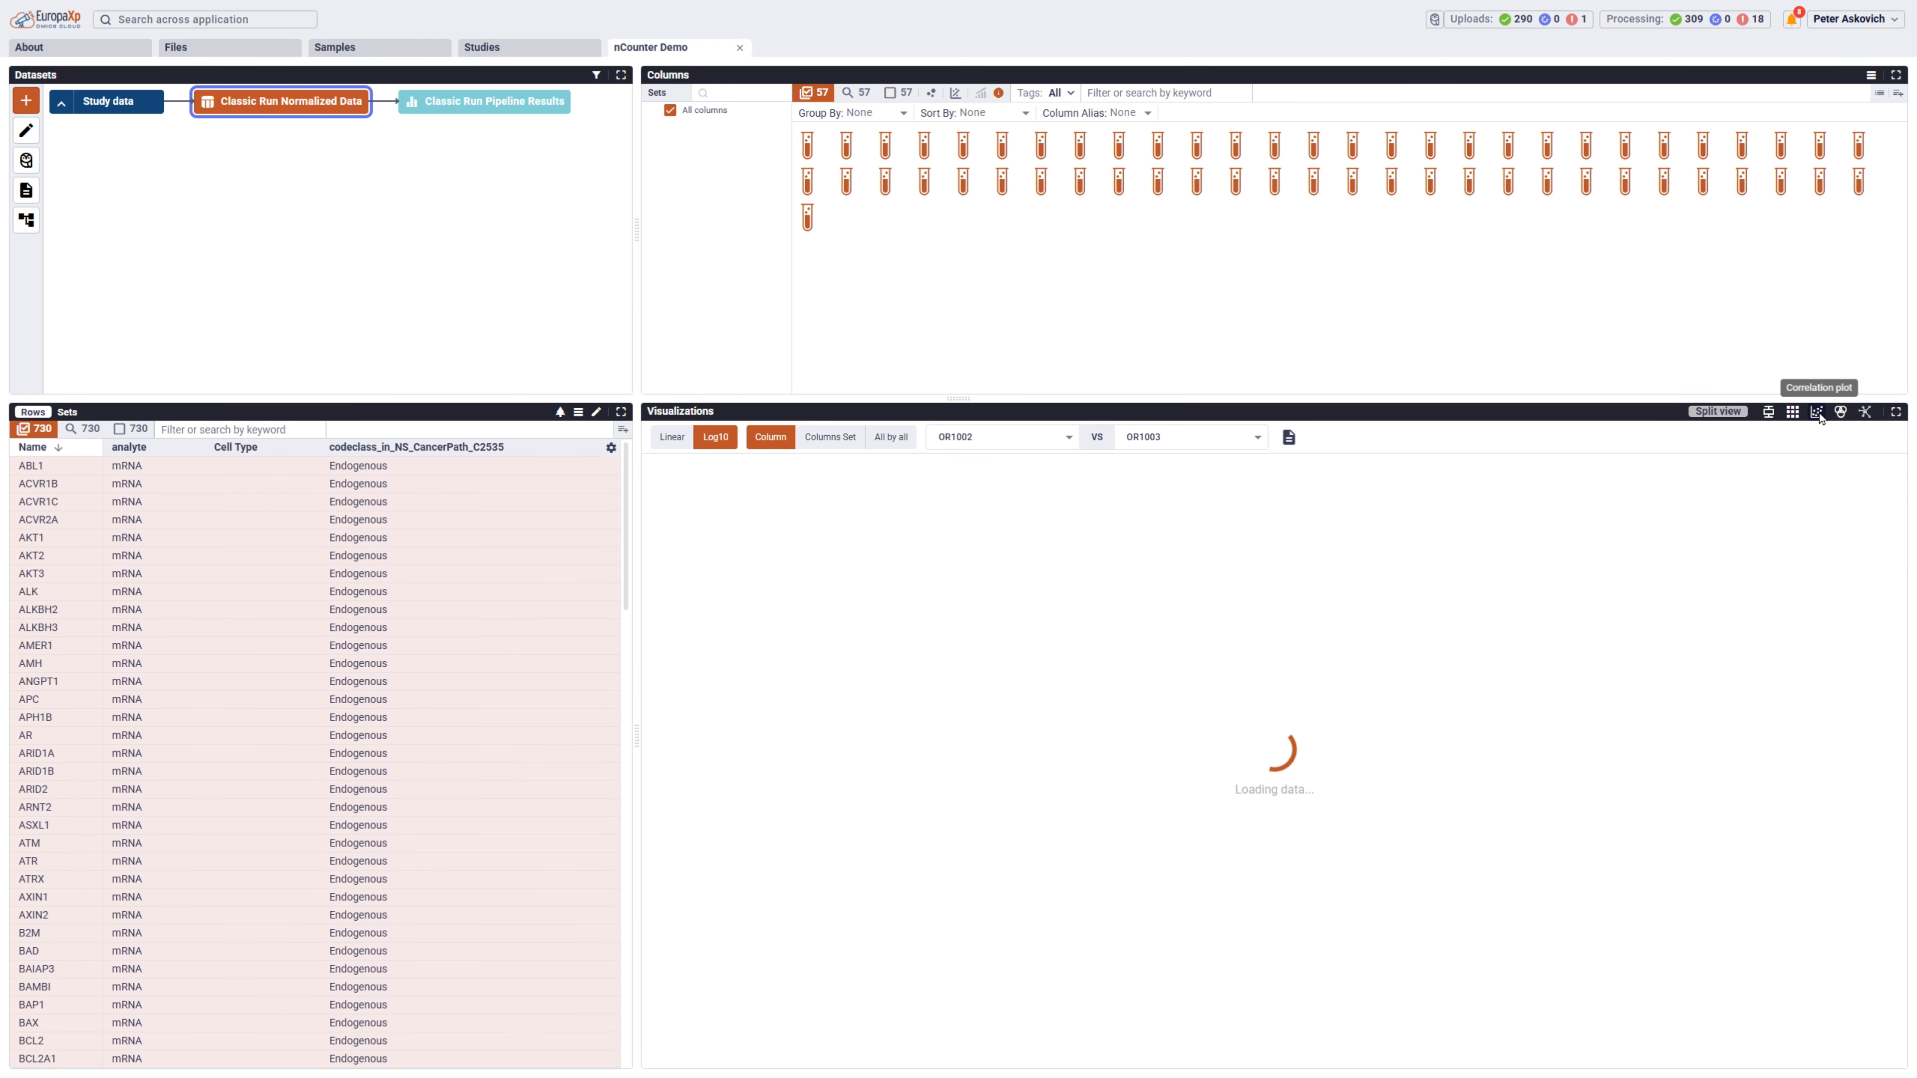
click(902, 441)
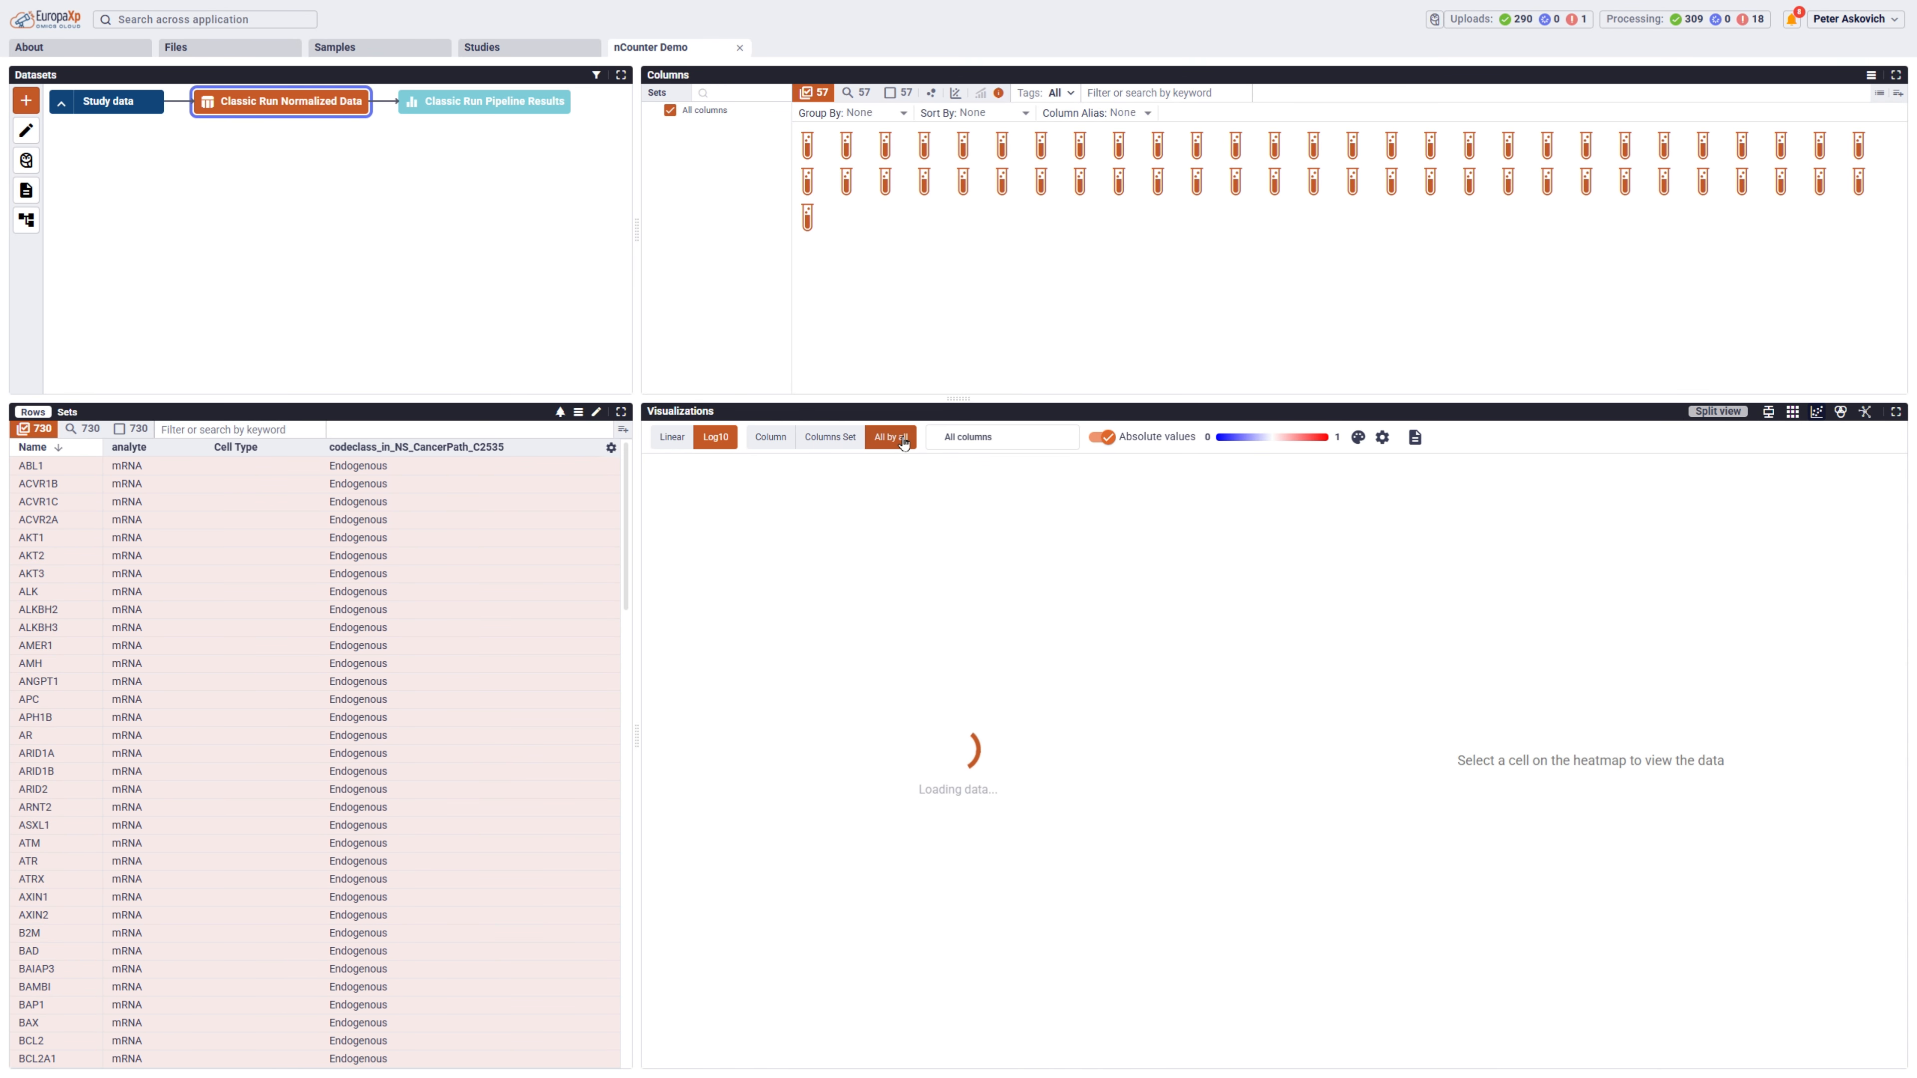
click(909, 563)
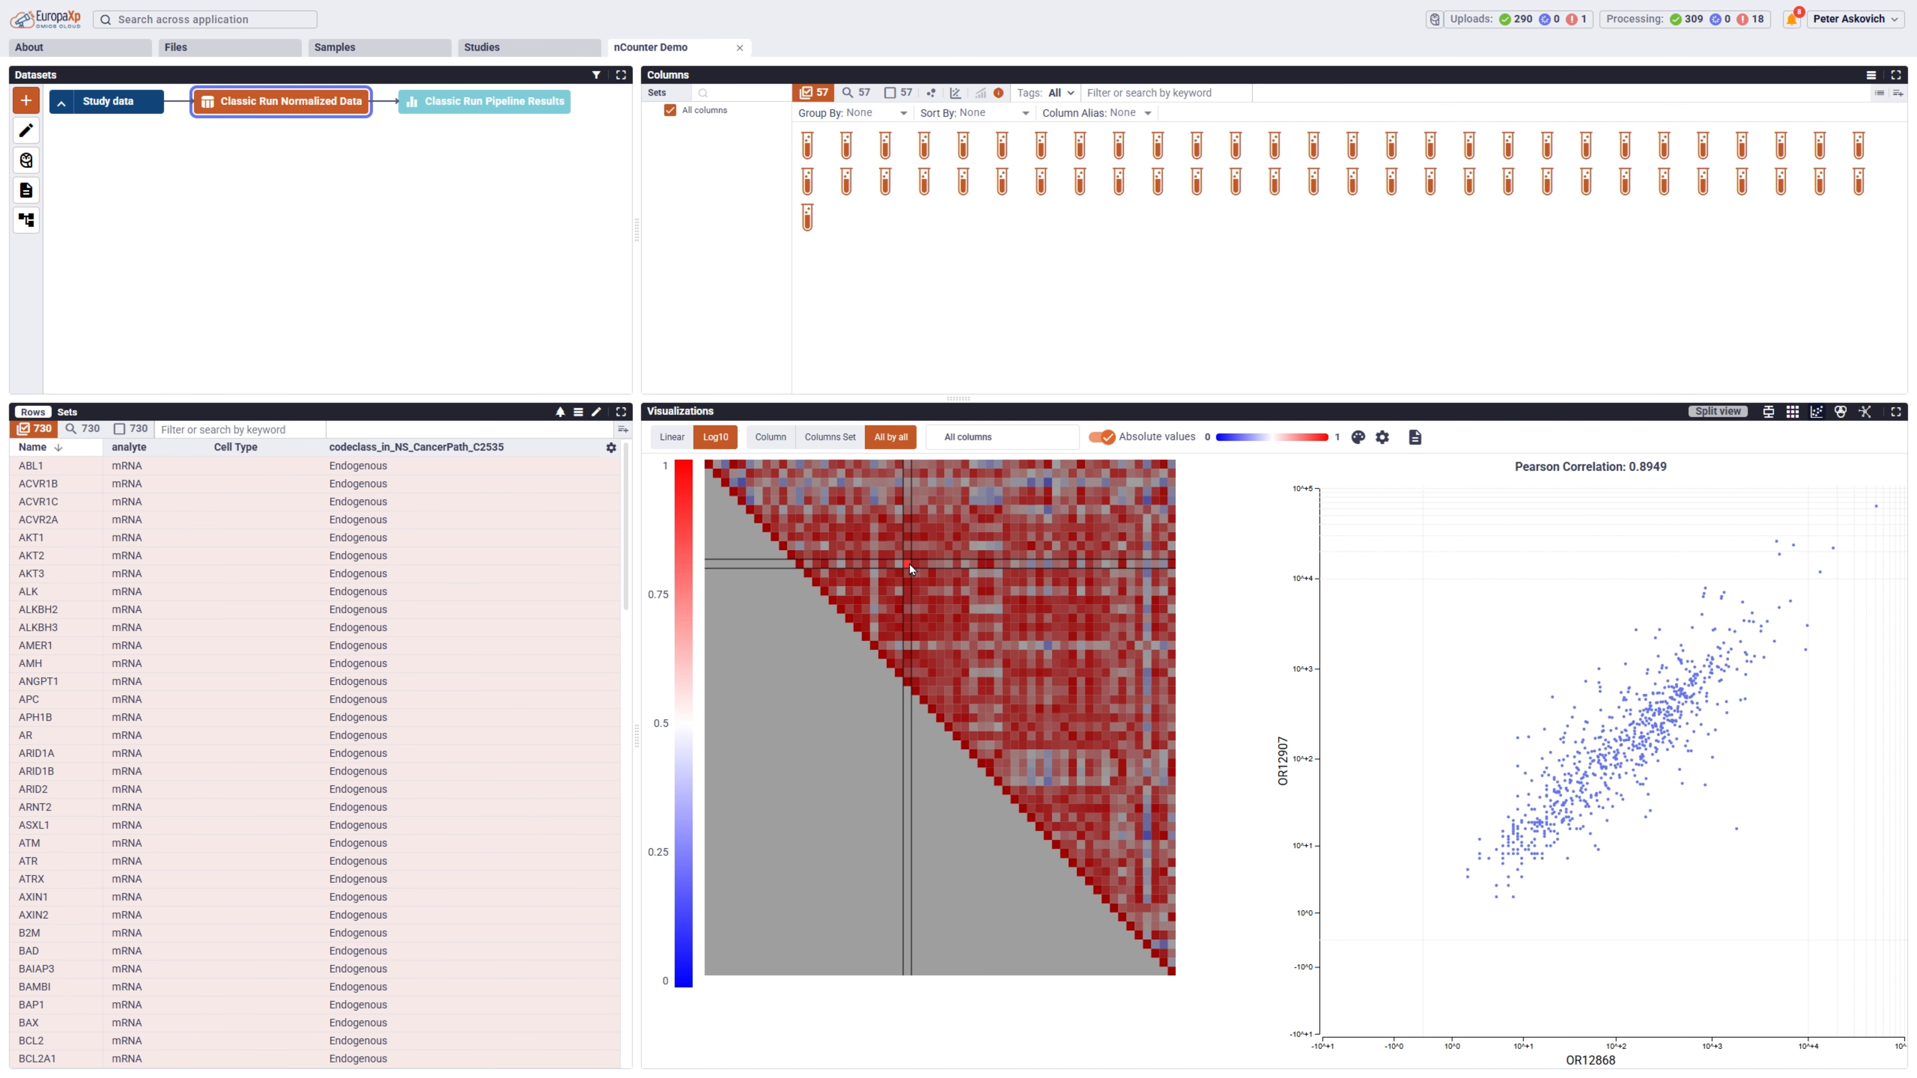
click(1049, 483)
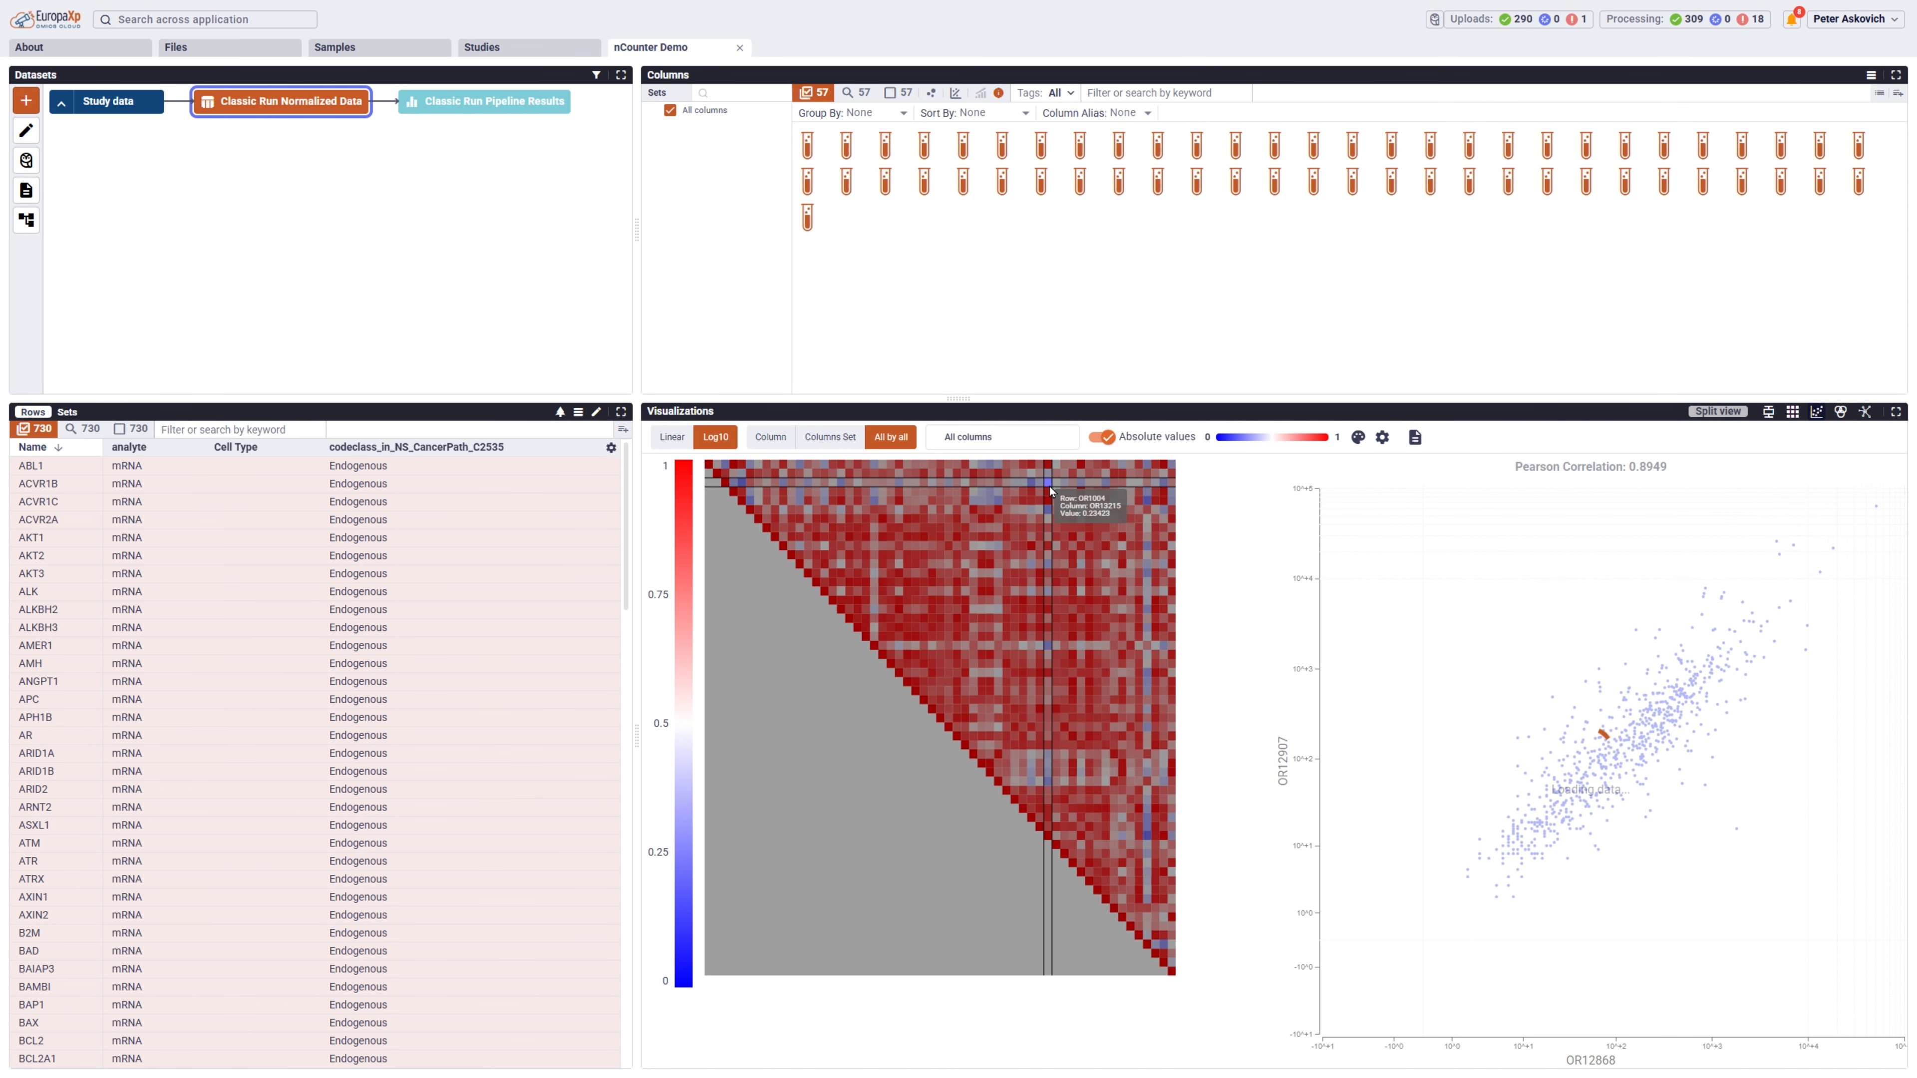
click(1032, 545)
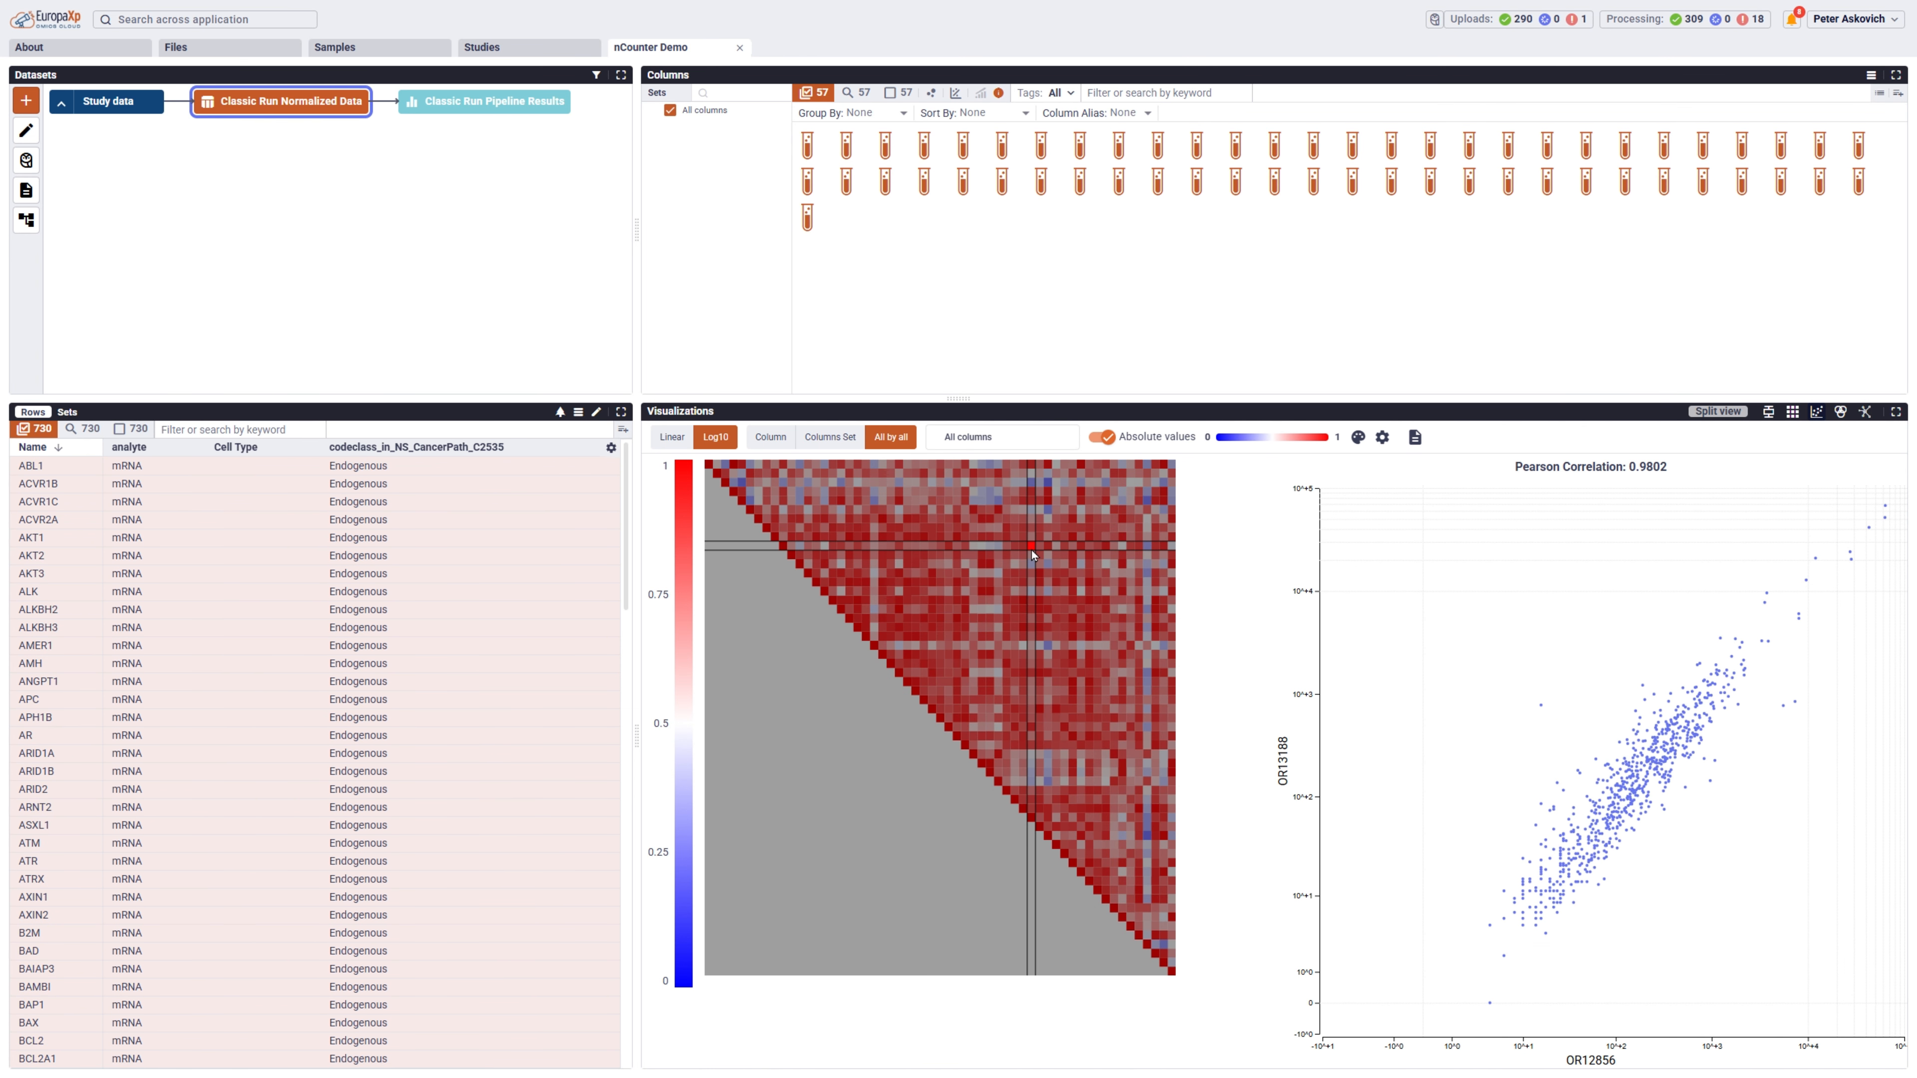
Return to the box plot, group the columns by Tumor.Grade, and create a column set named Tumor Grade from the groups.
click(1768, 411)
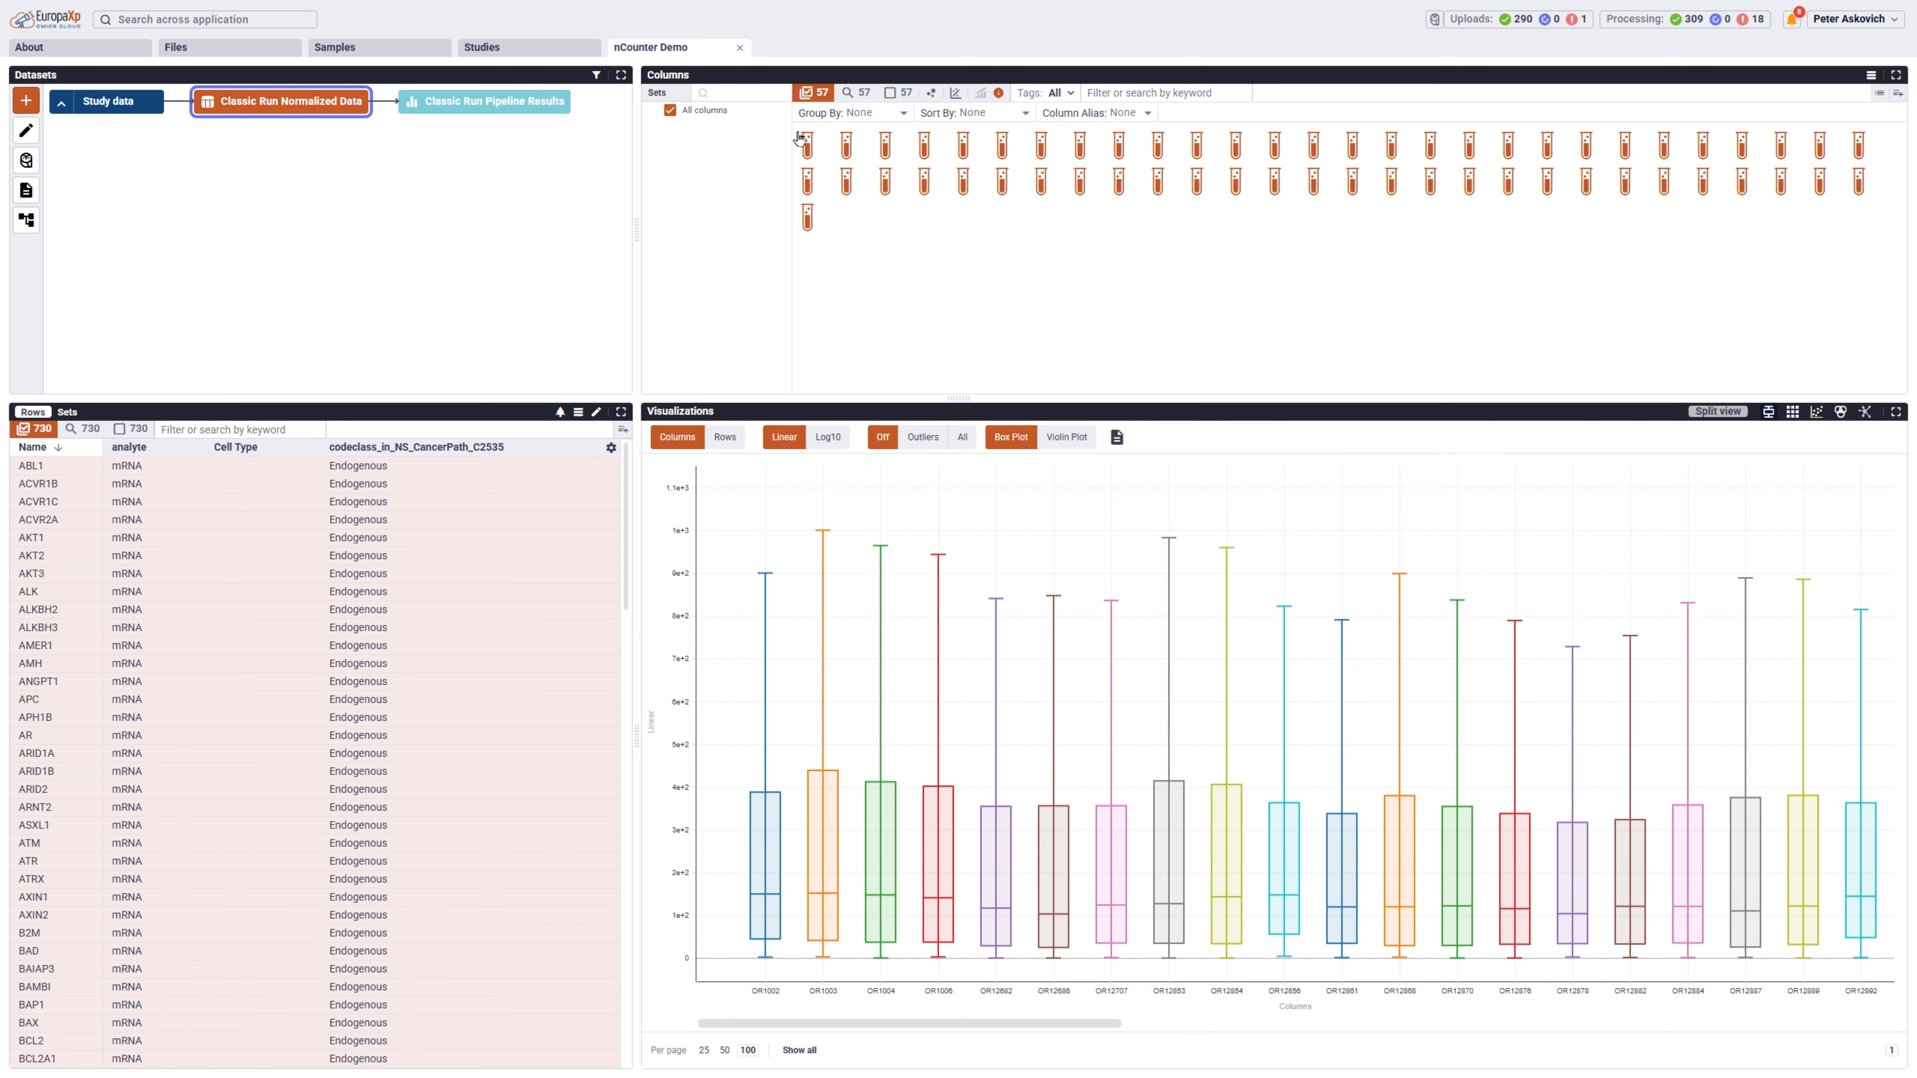
click(906, 113)
scroll(918, 172, down, 10)
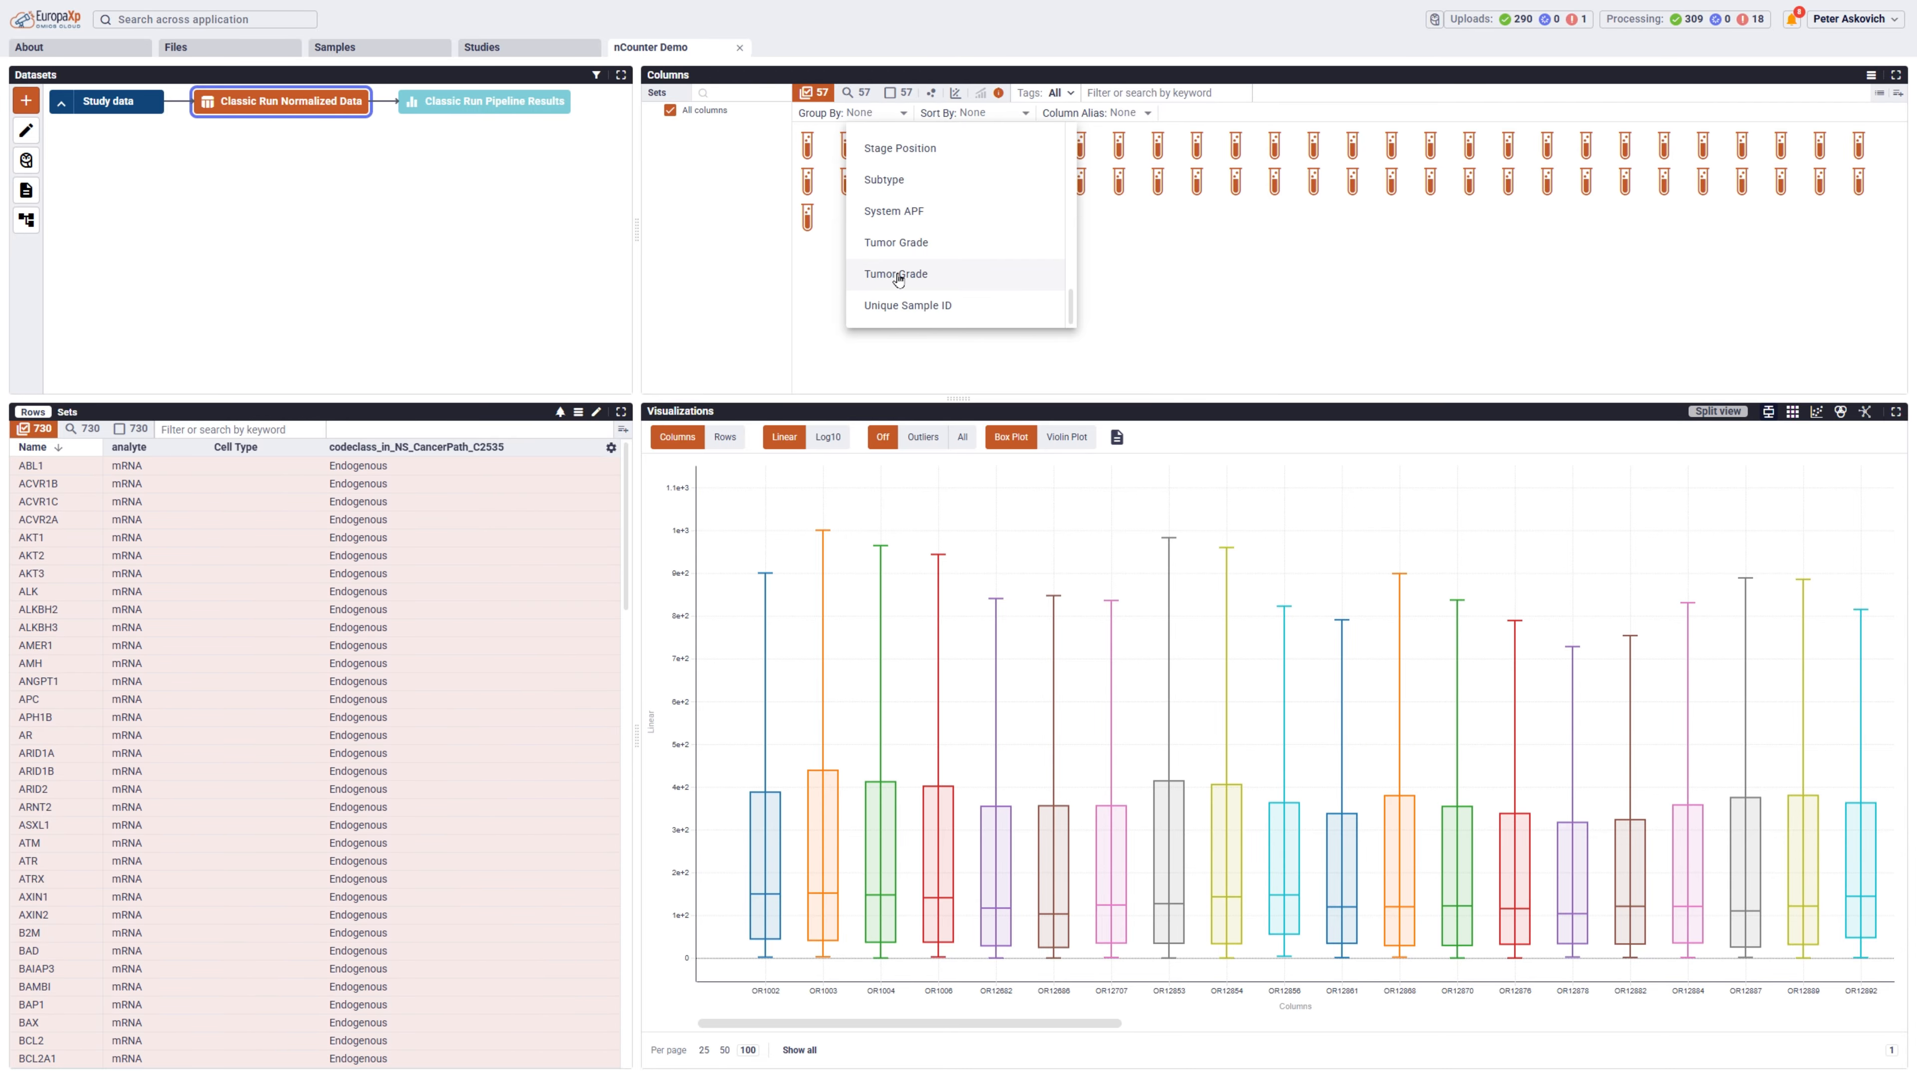
click(897, 277)
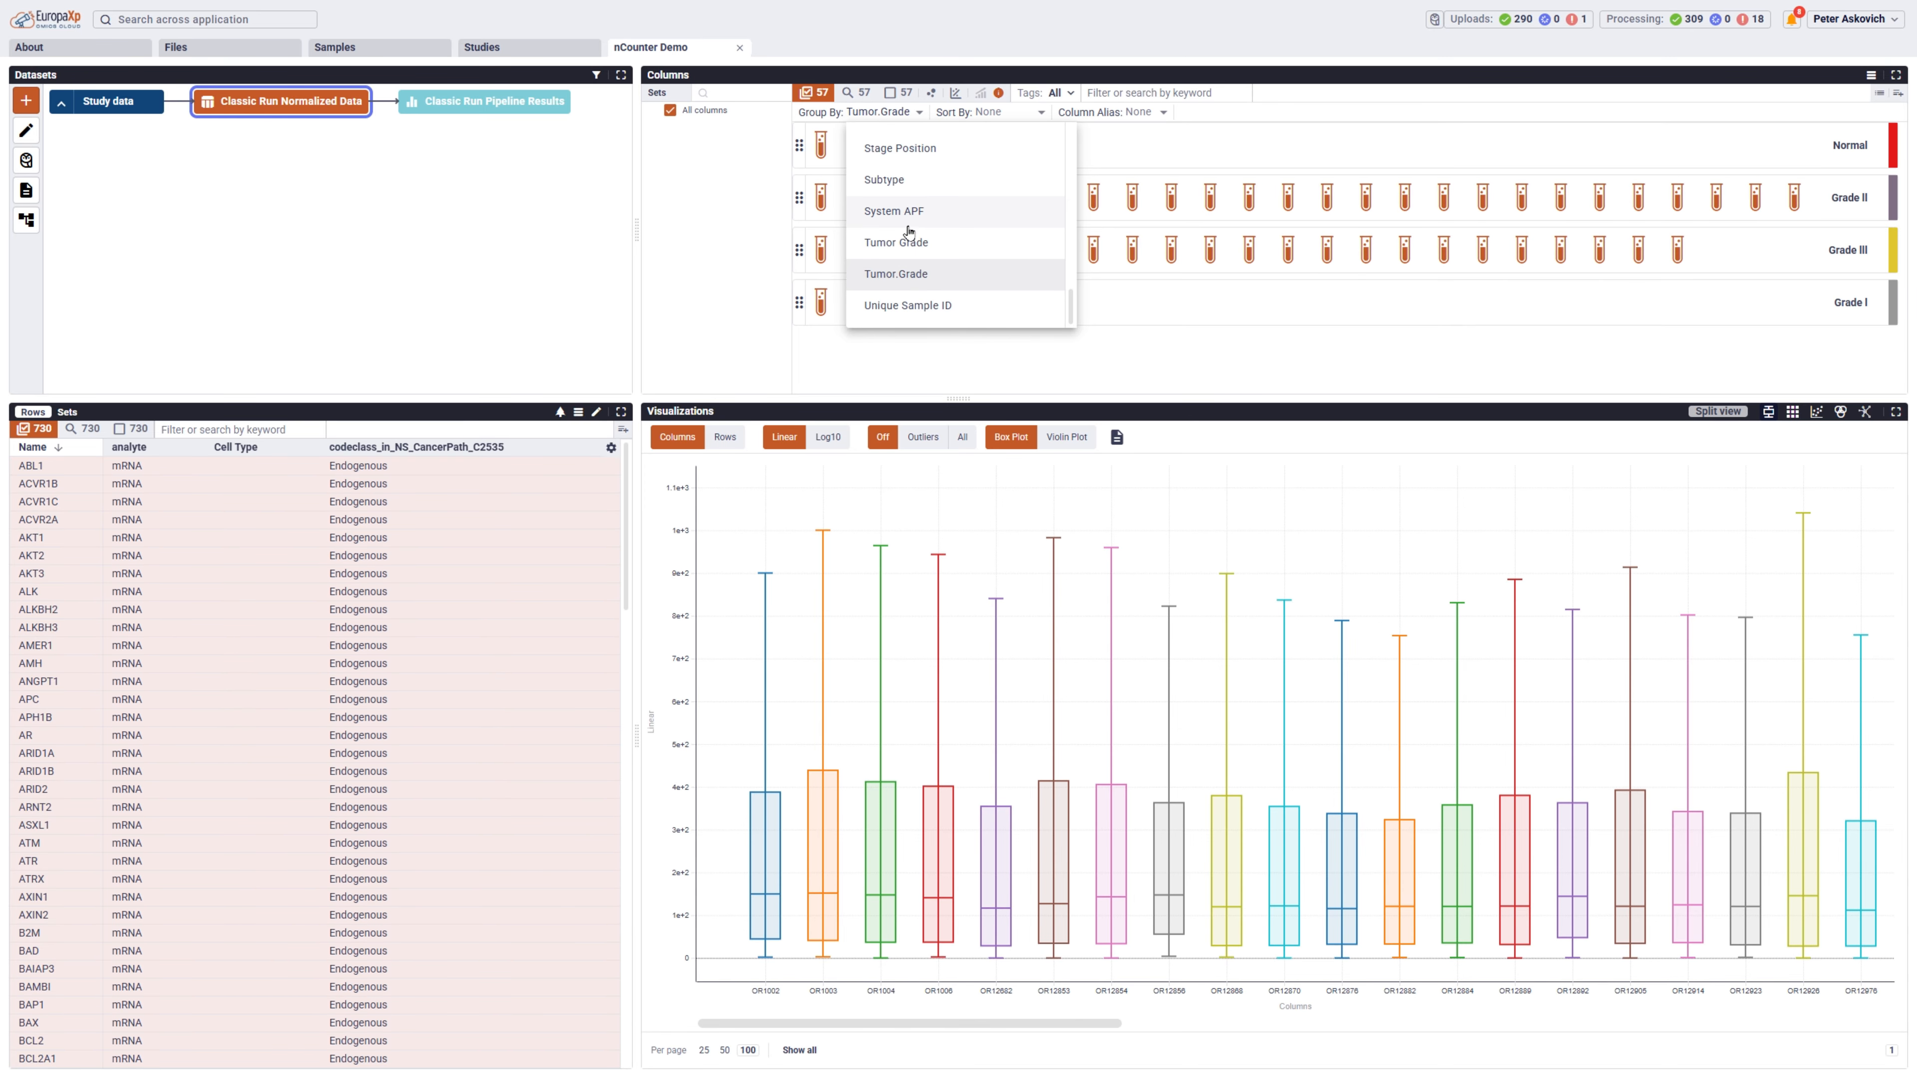
click(1905, 97)
click(1903, 100)
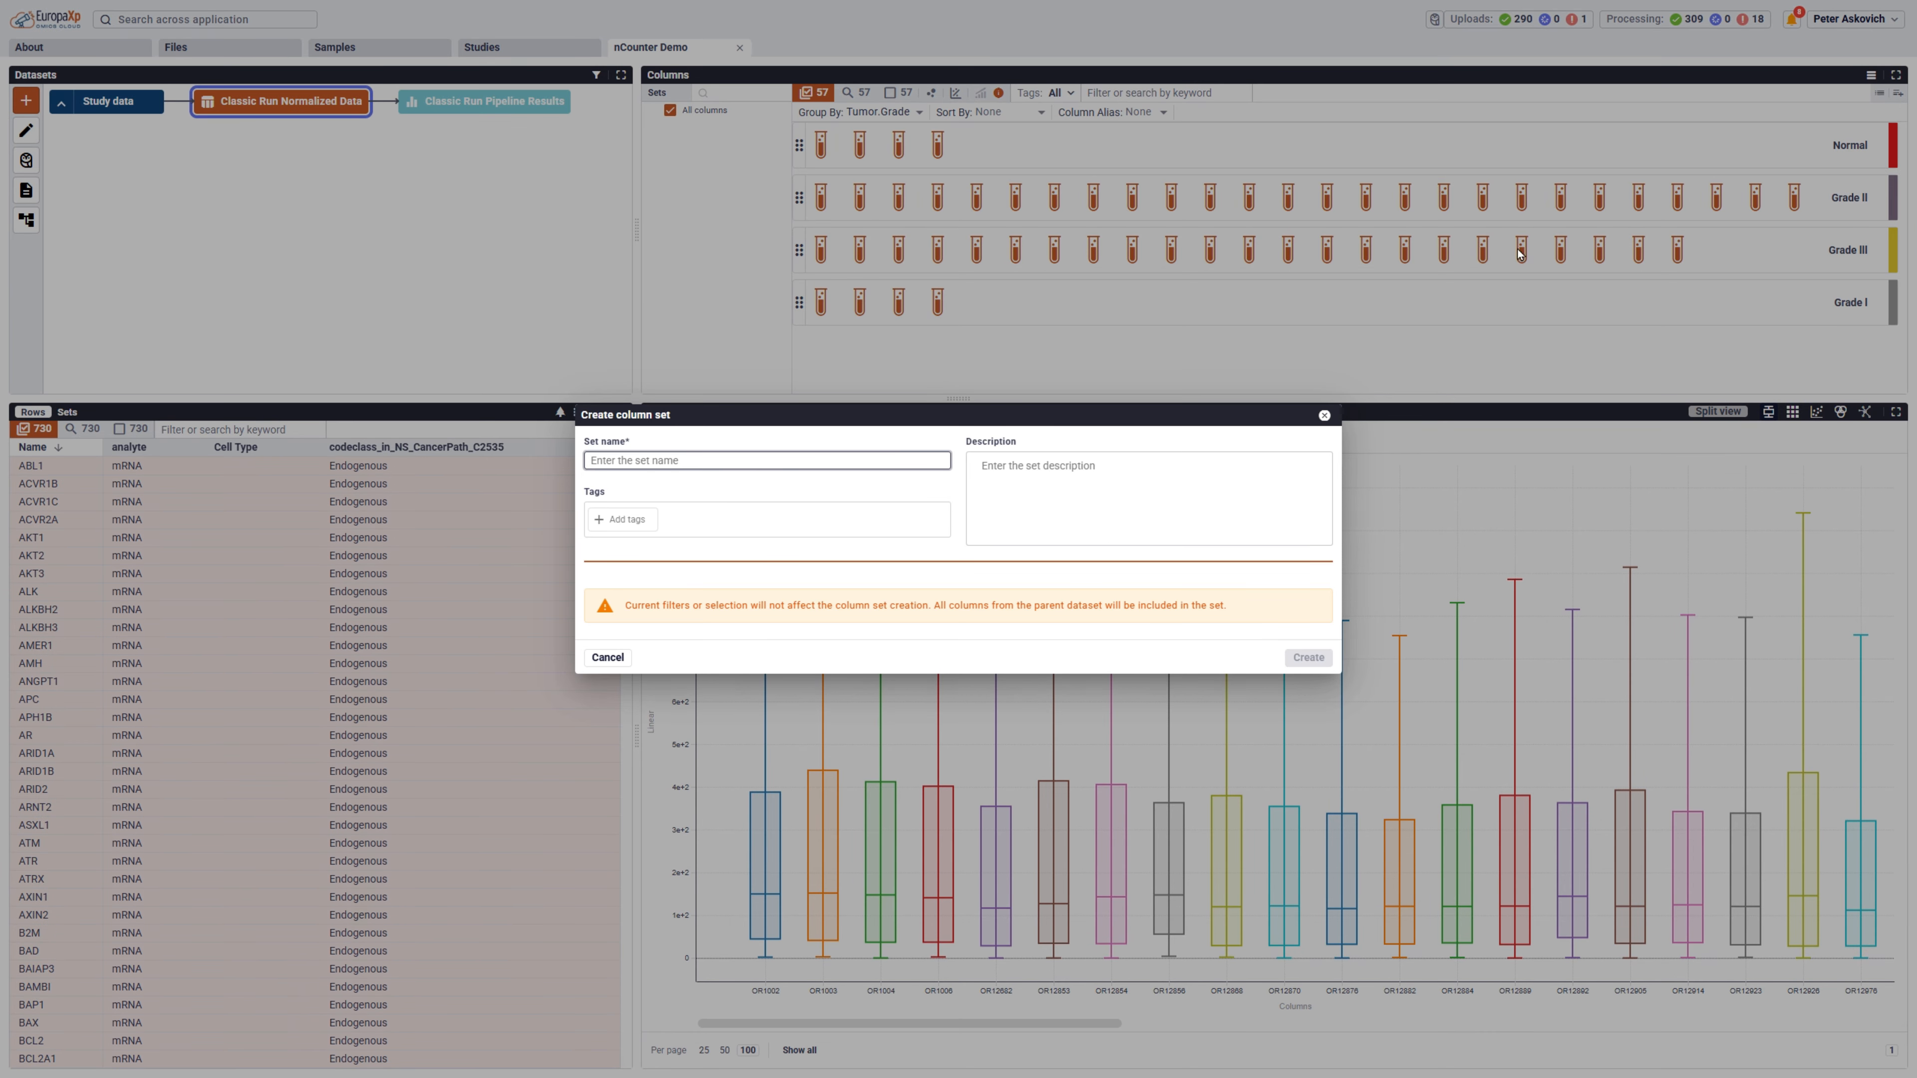
text(Tumor Grade)
click(1308, 657)
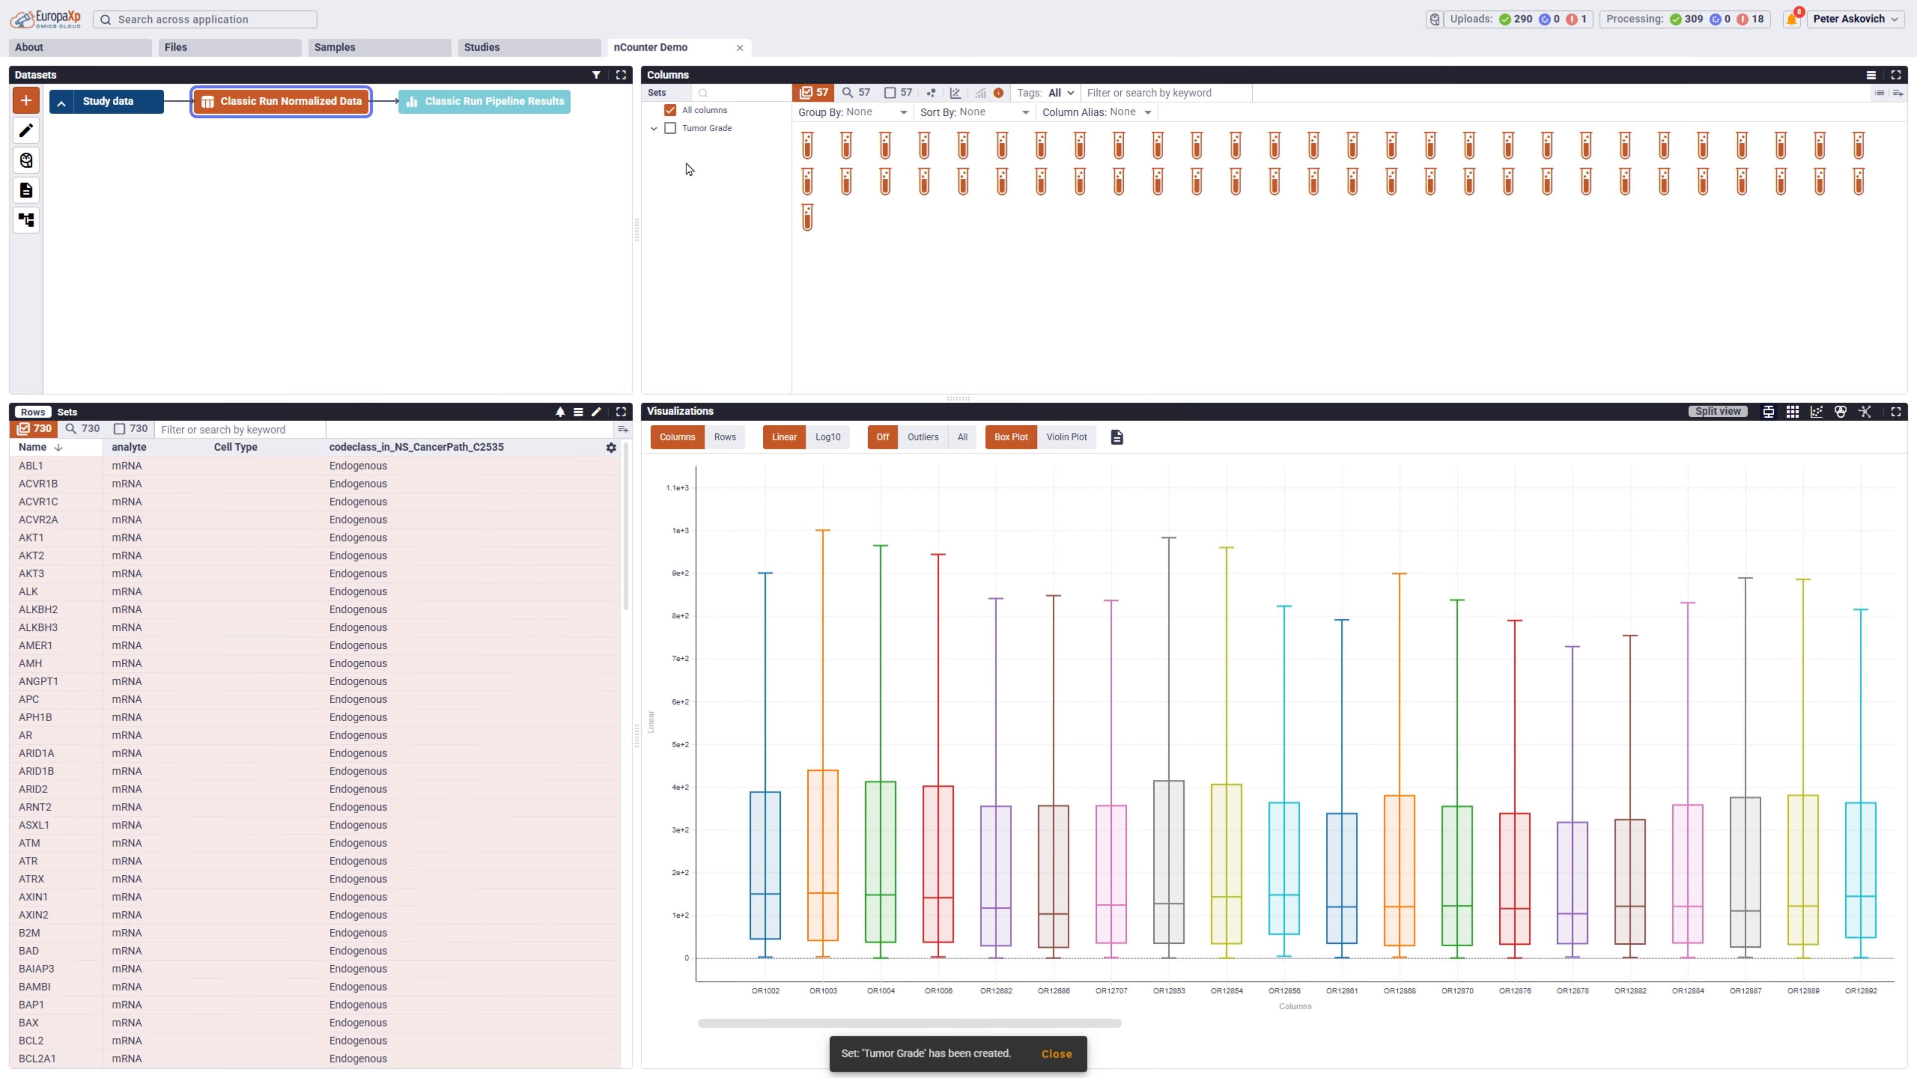
Group the columns by Subtype and create a column set named Subtype from the groups.
click(886, 117)
scroll(905, 174, down, 10)
scroll(913, 185, down, 1)
click(906, 292)
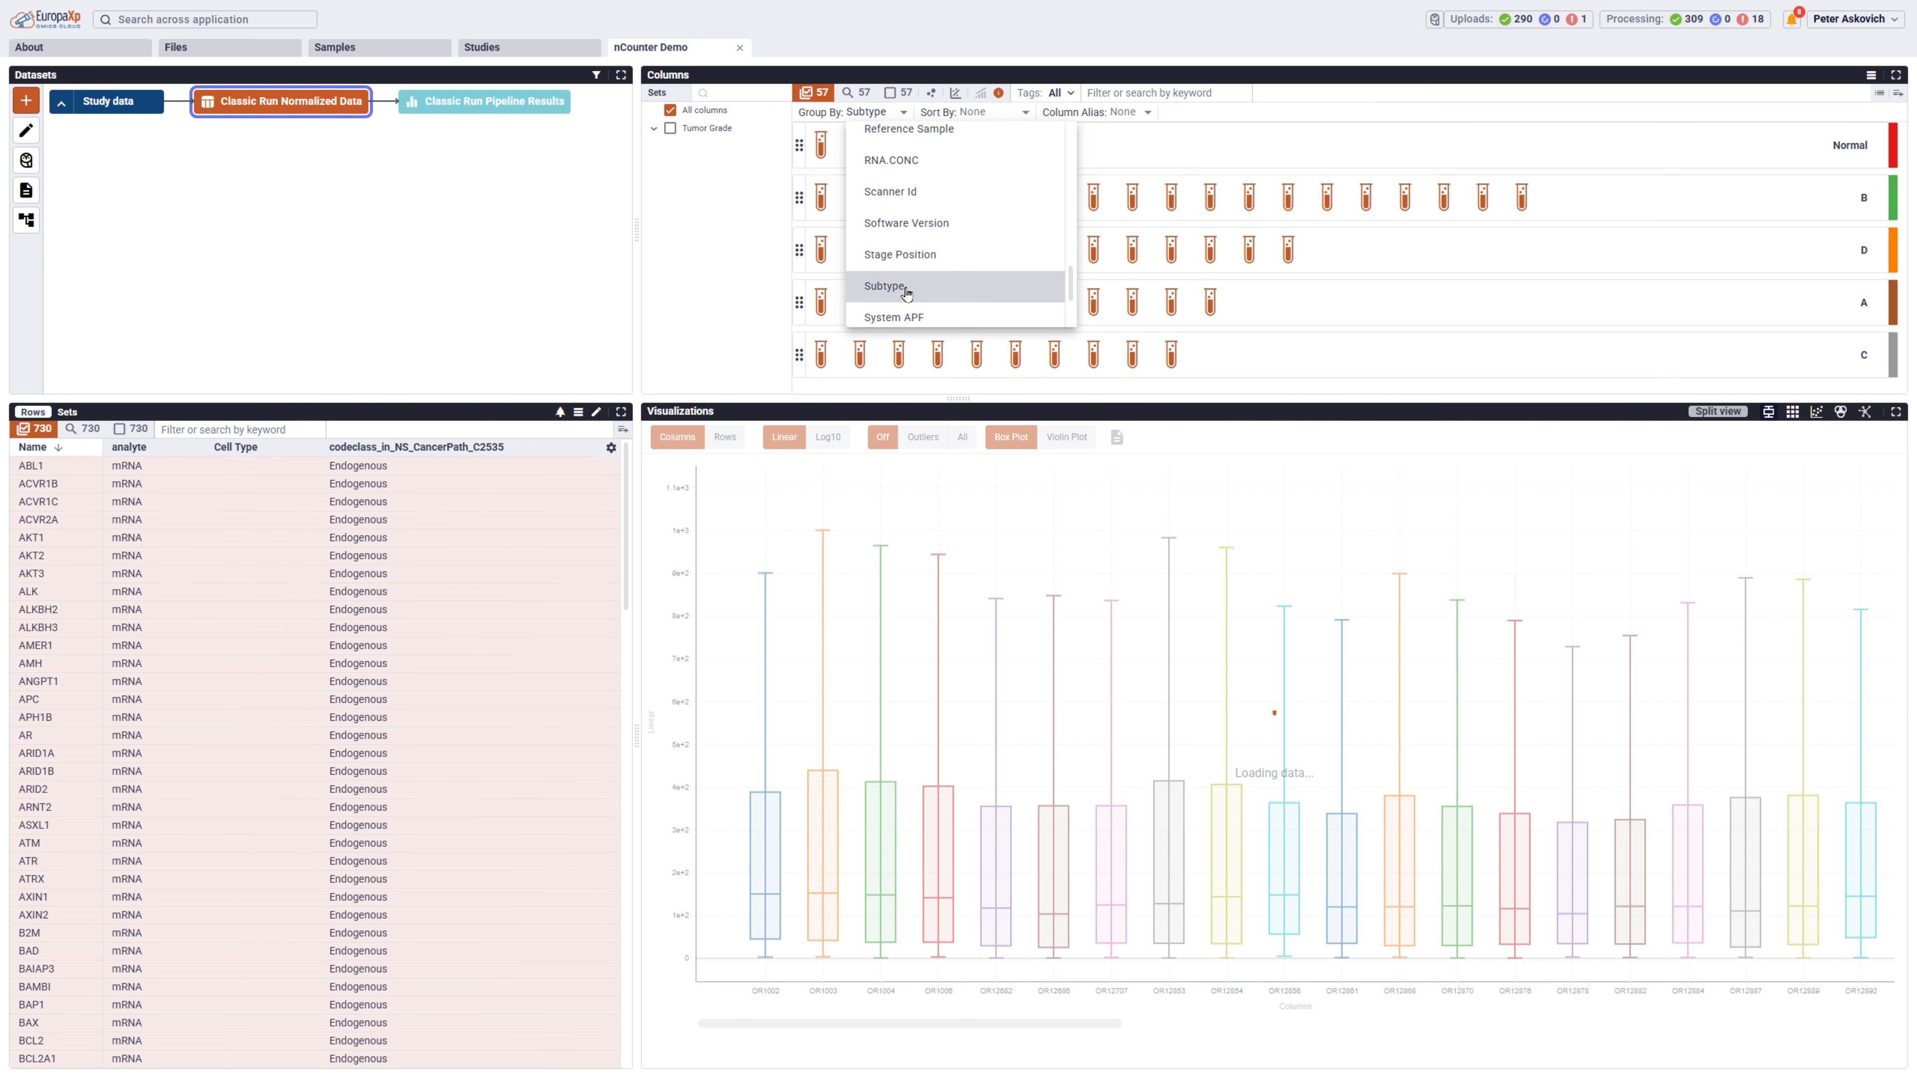
click(1899, 98)
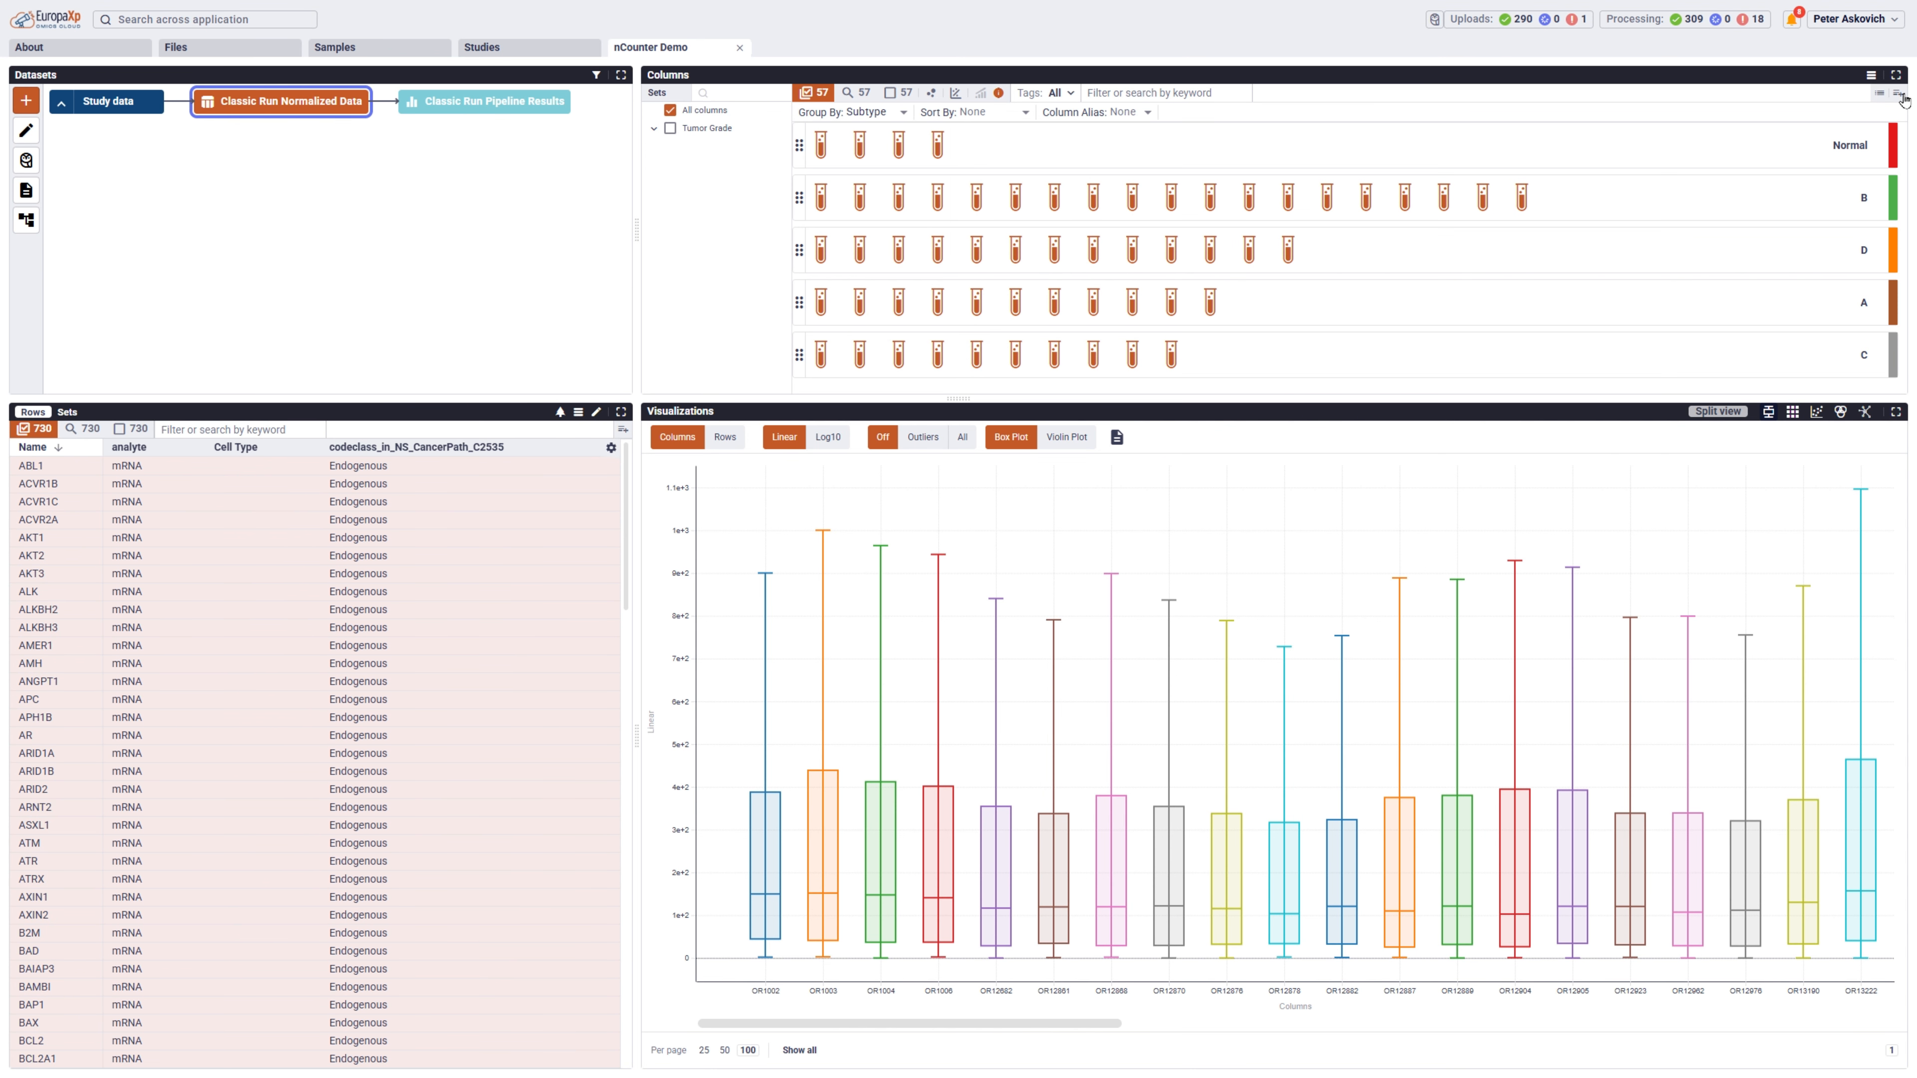
click(1899, 99)
text(Subtype)
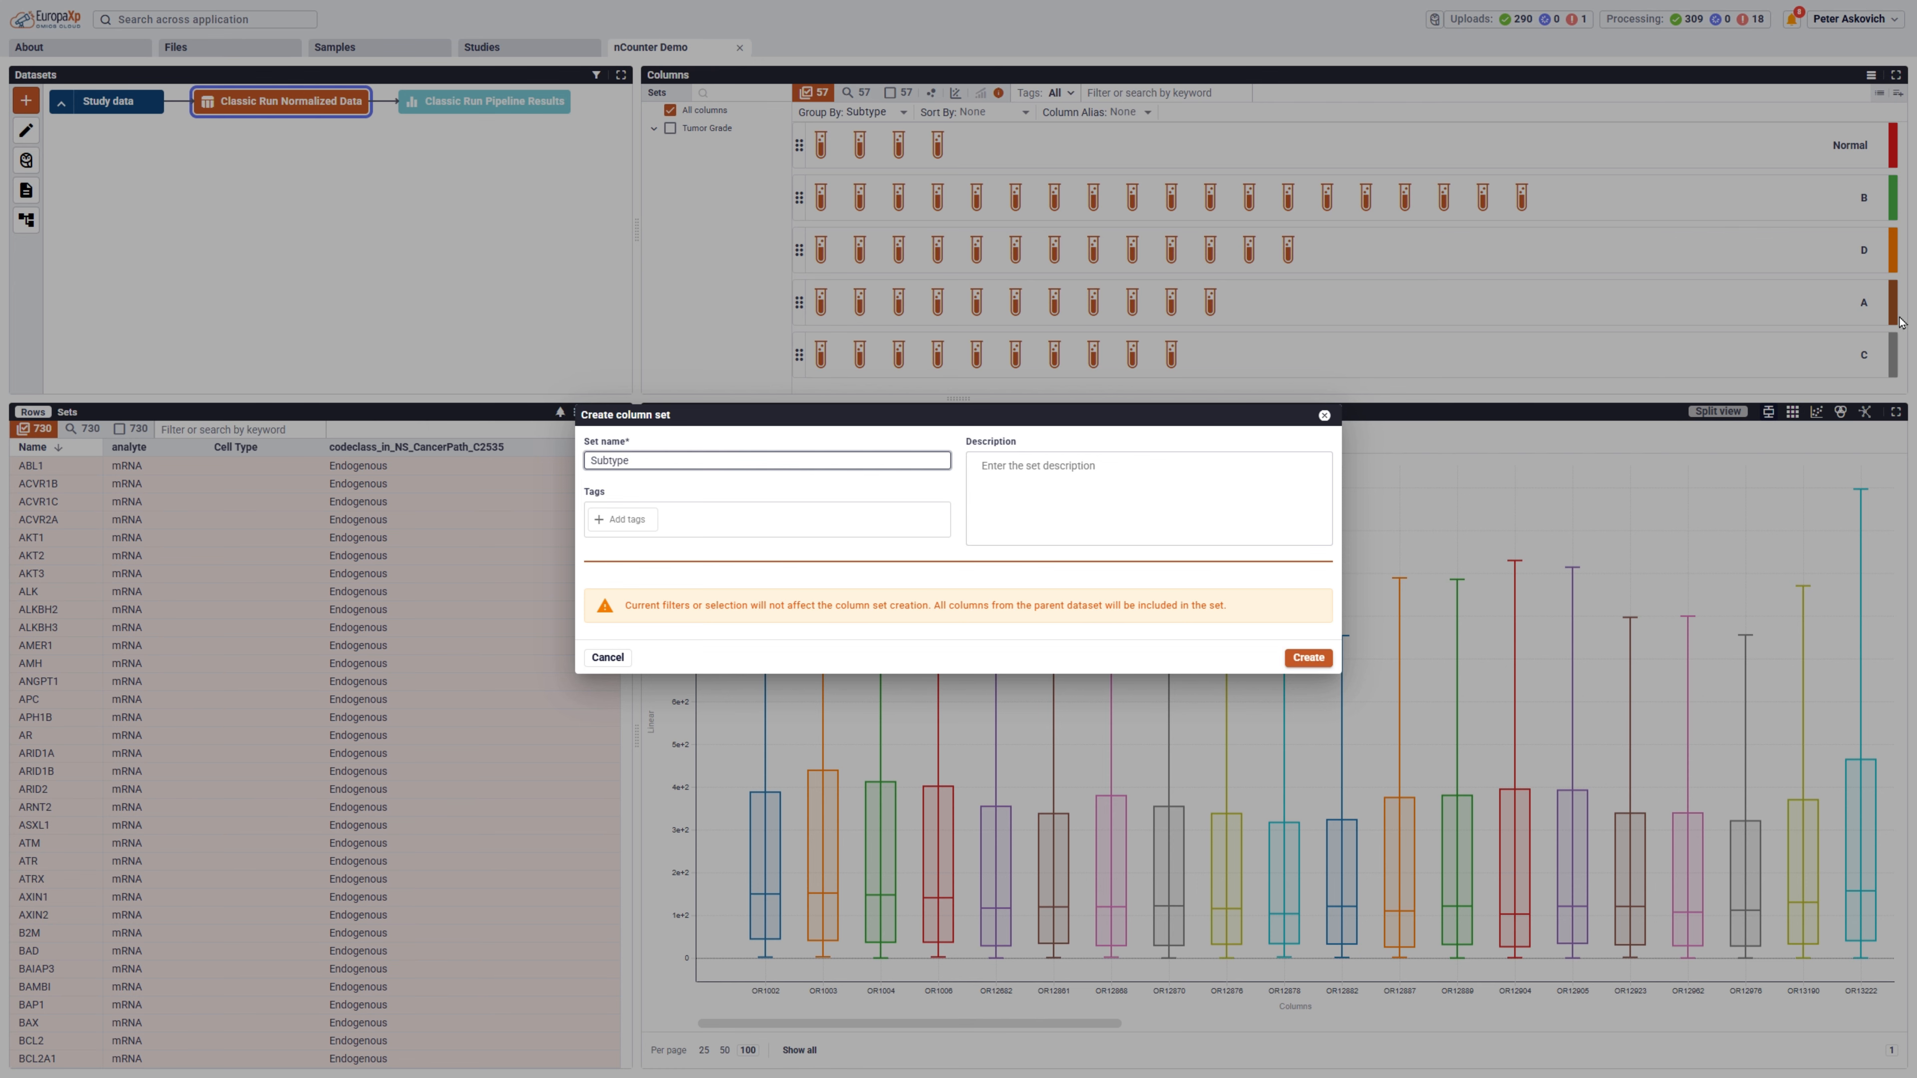
click(1319, 659)
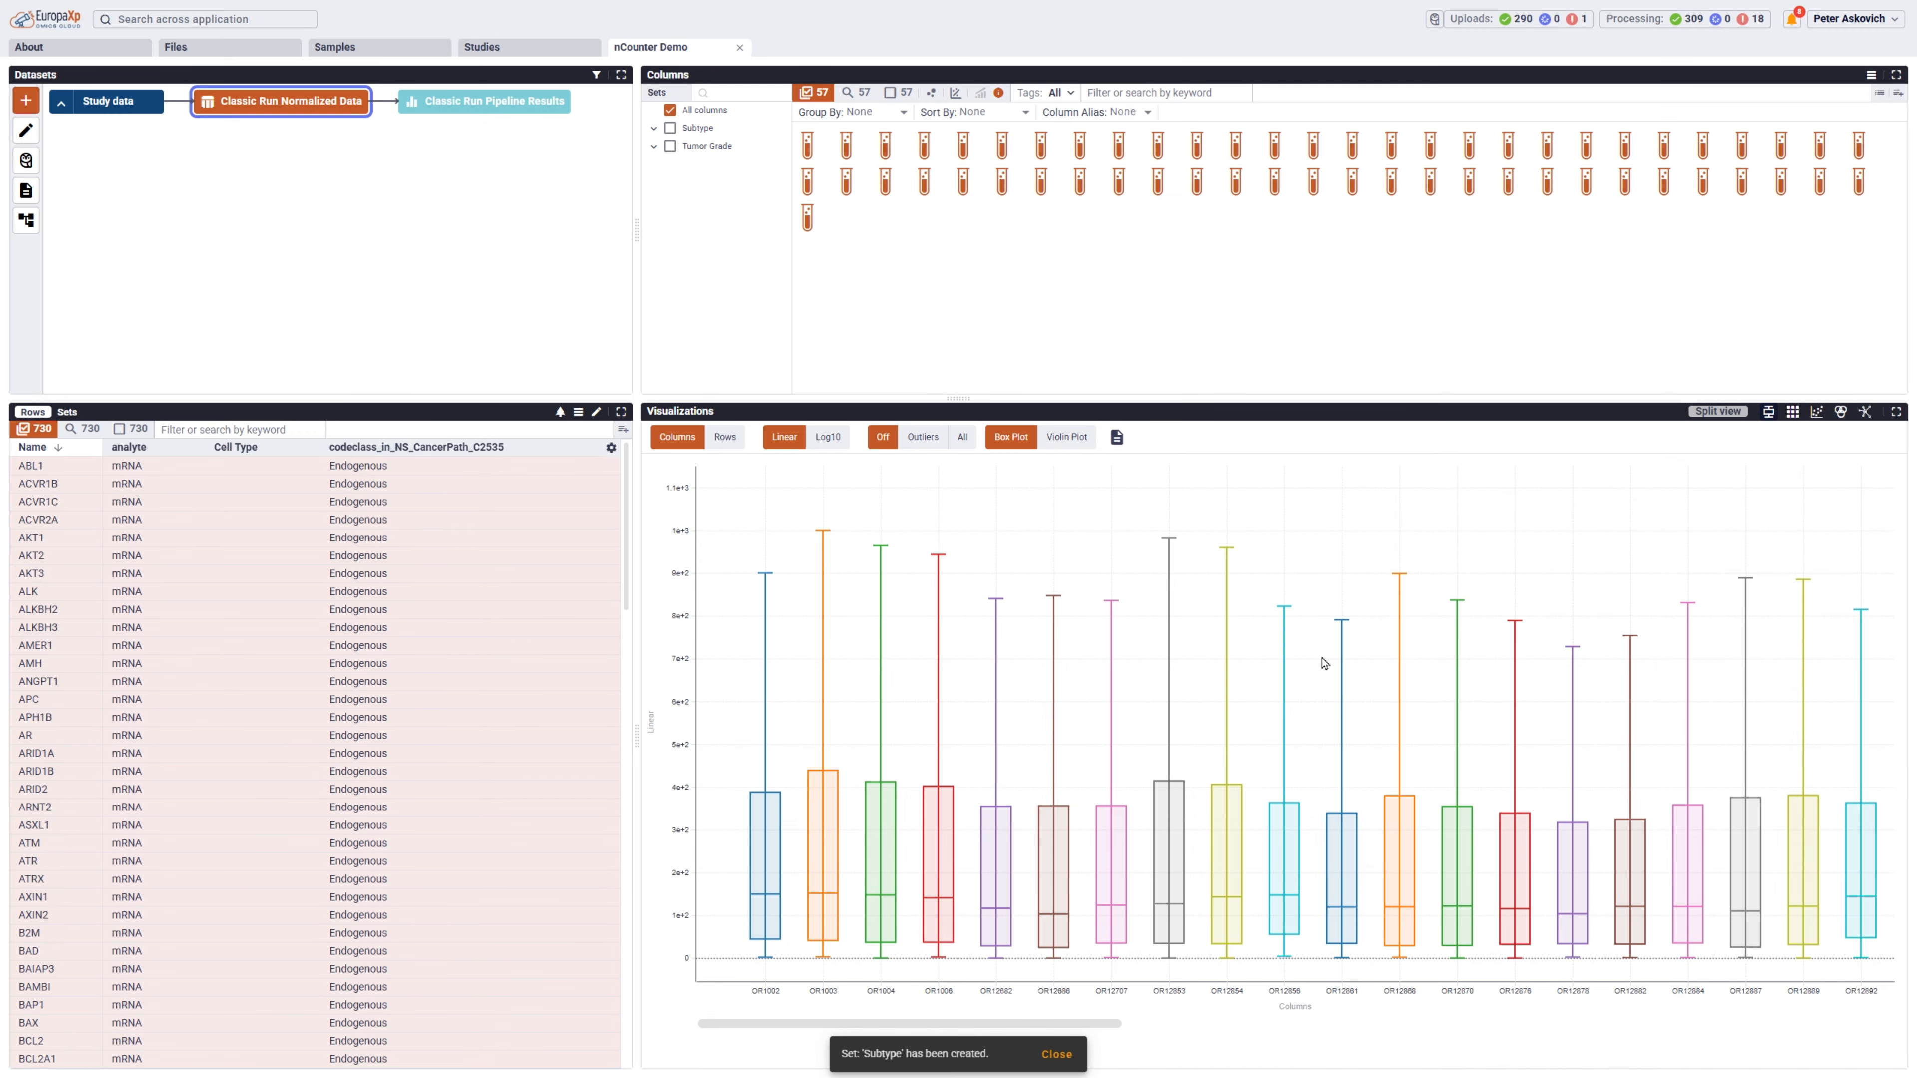
View the columns with the Tumor Grade and Subtype sets applied together, then go back to all columns.
click(675, 148)
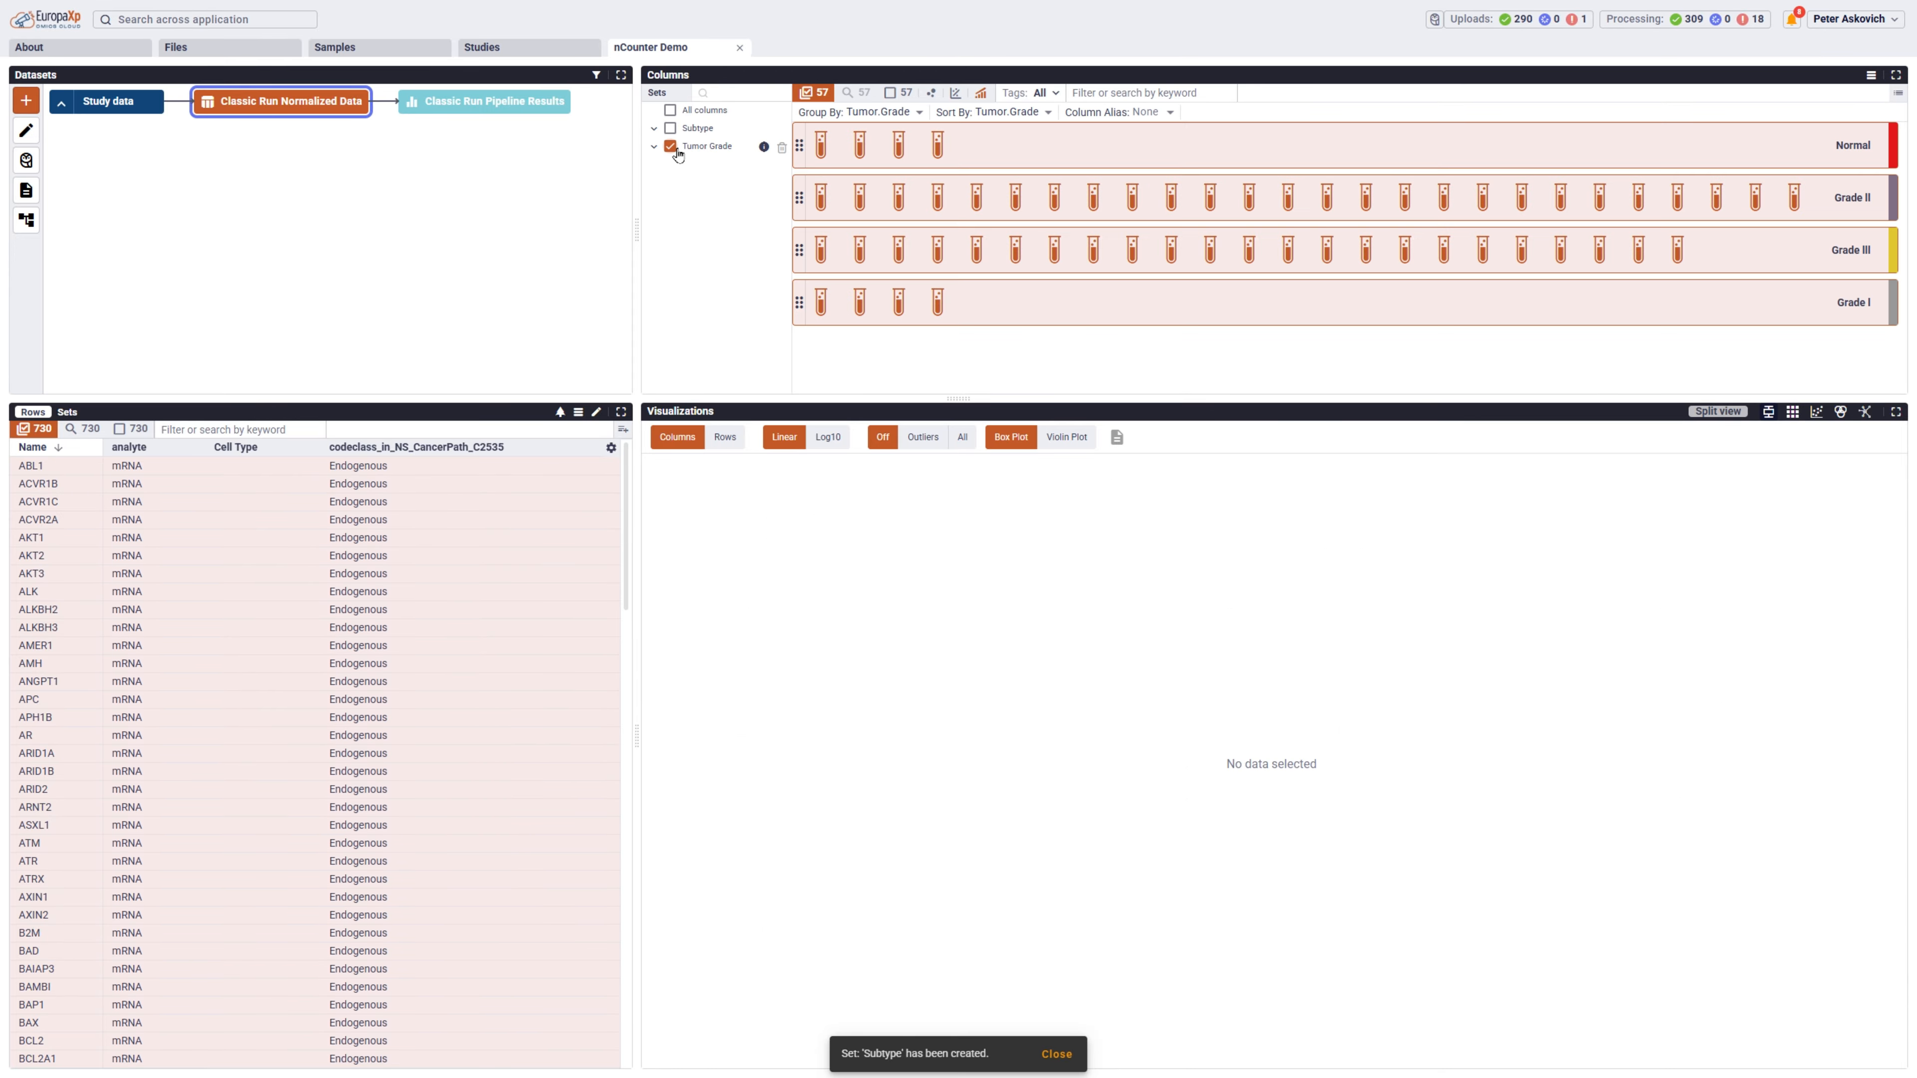
click(675, 134)
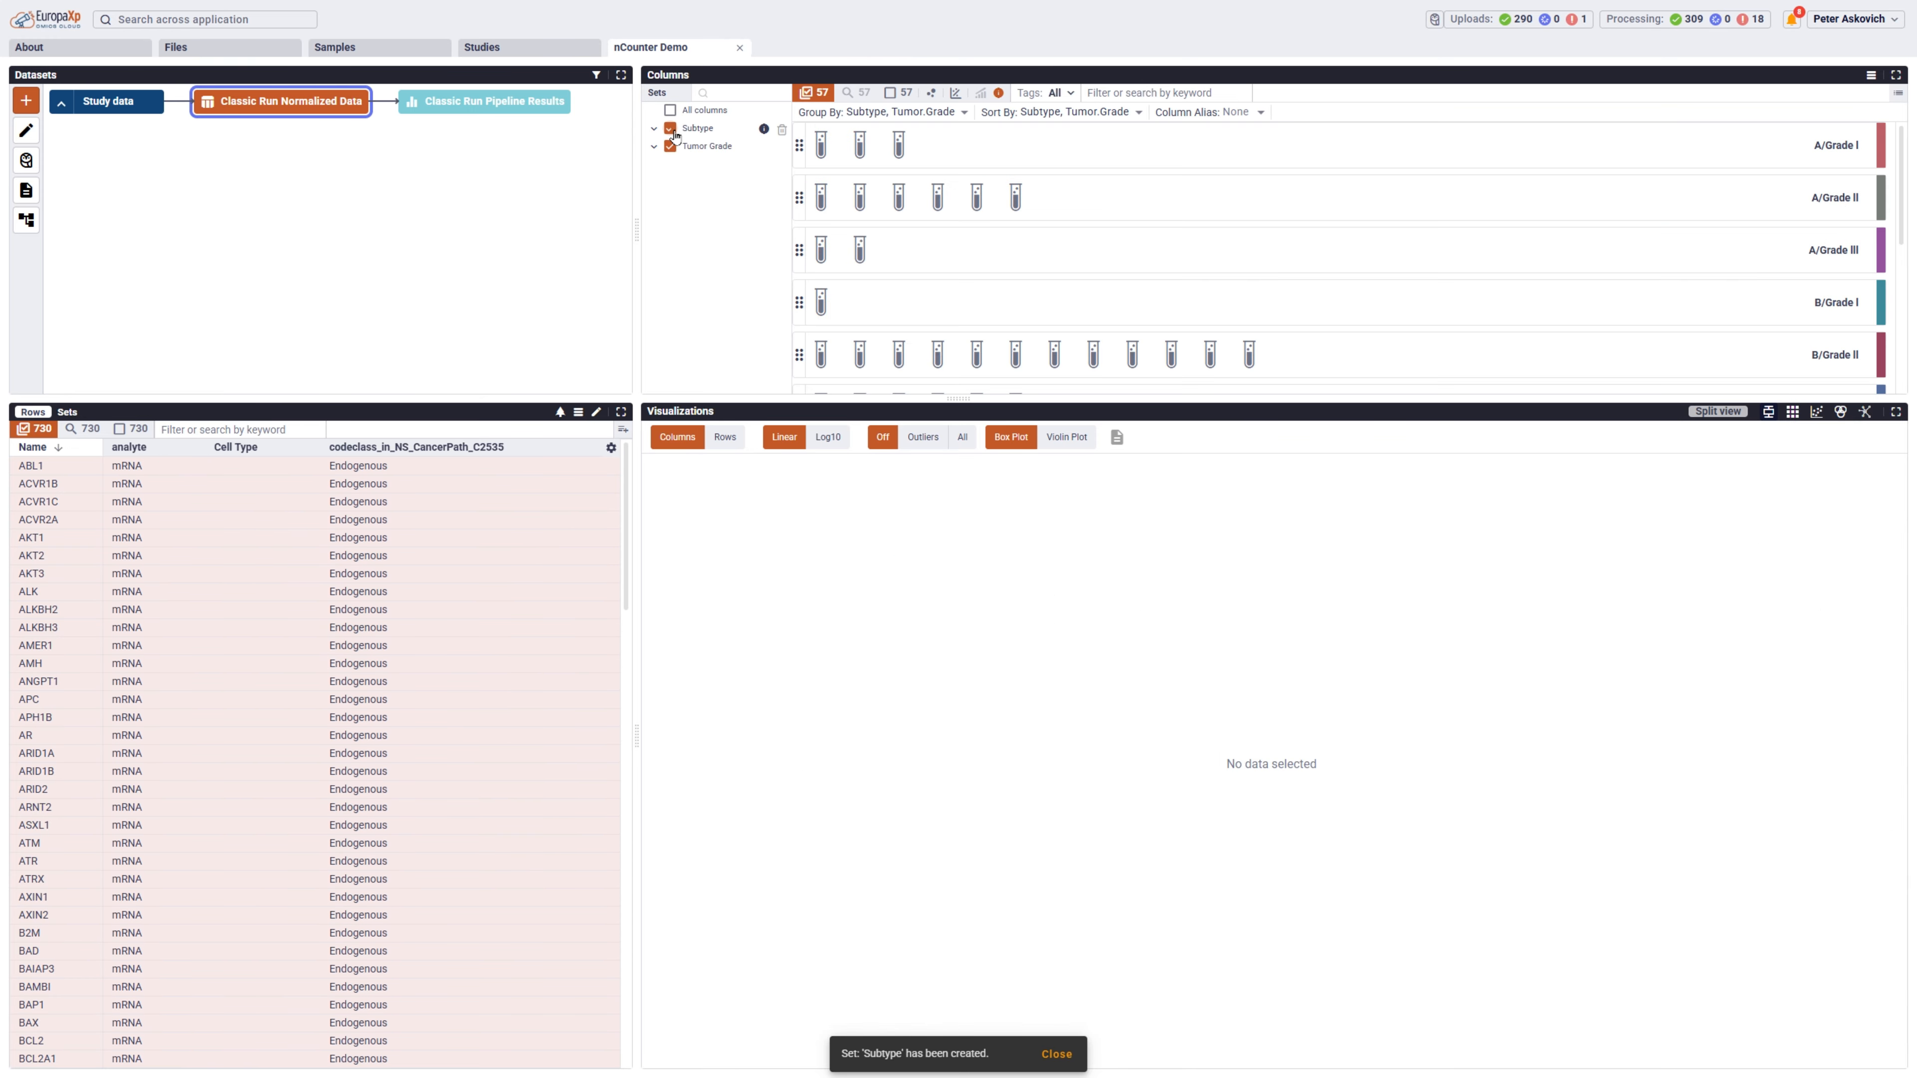
click(671, 111)
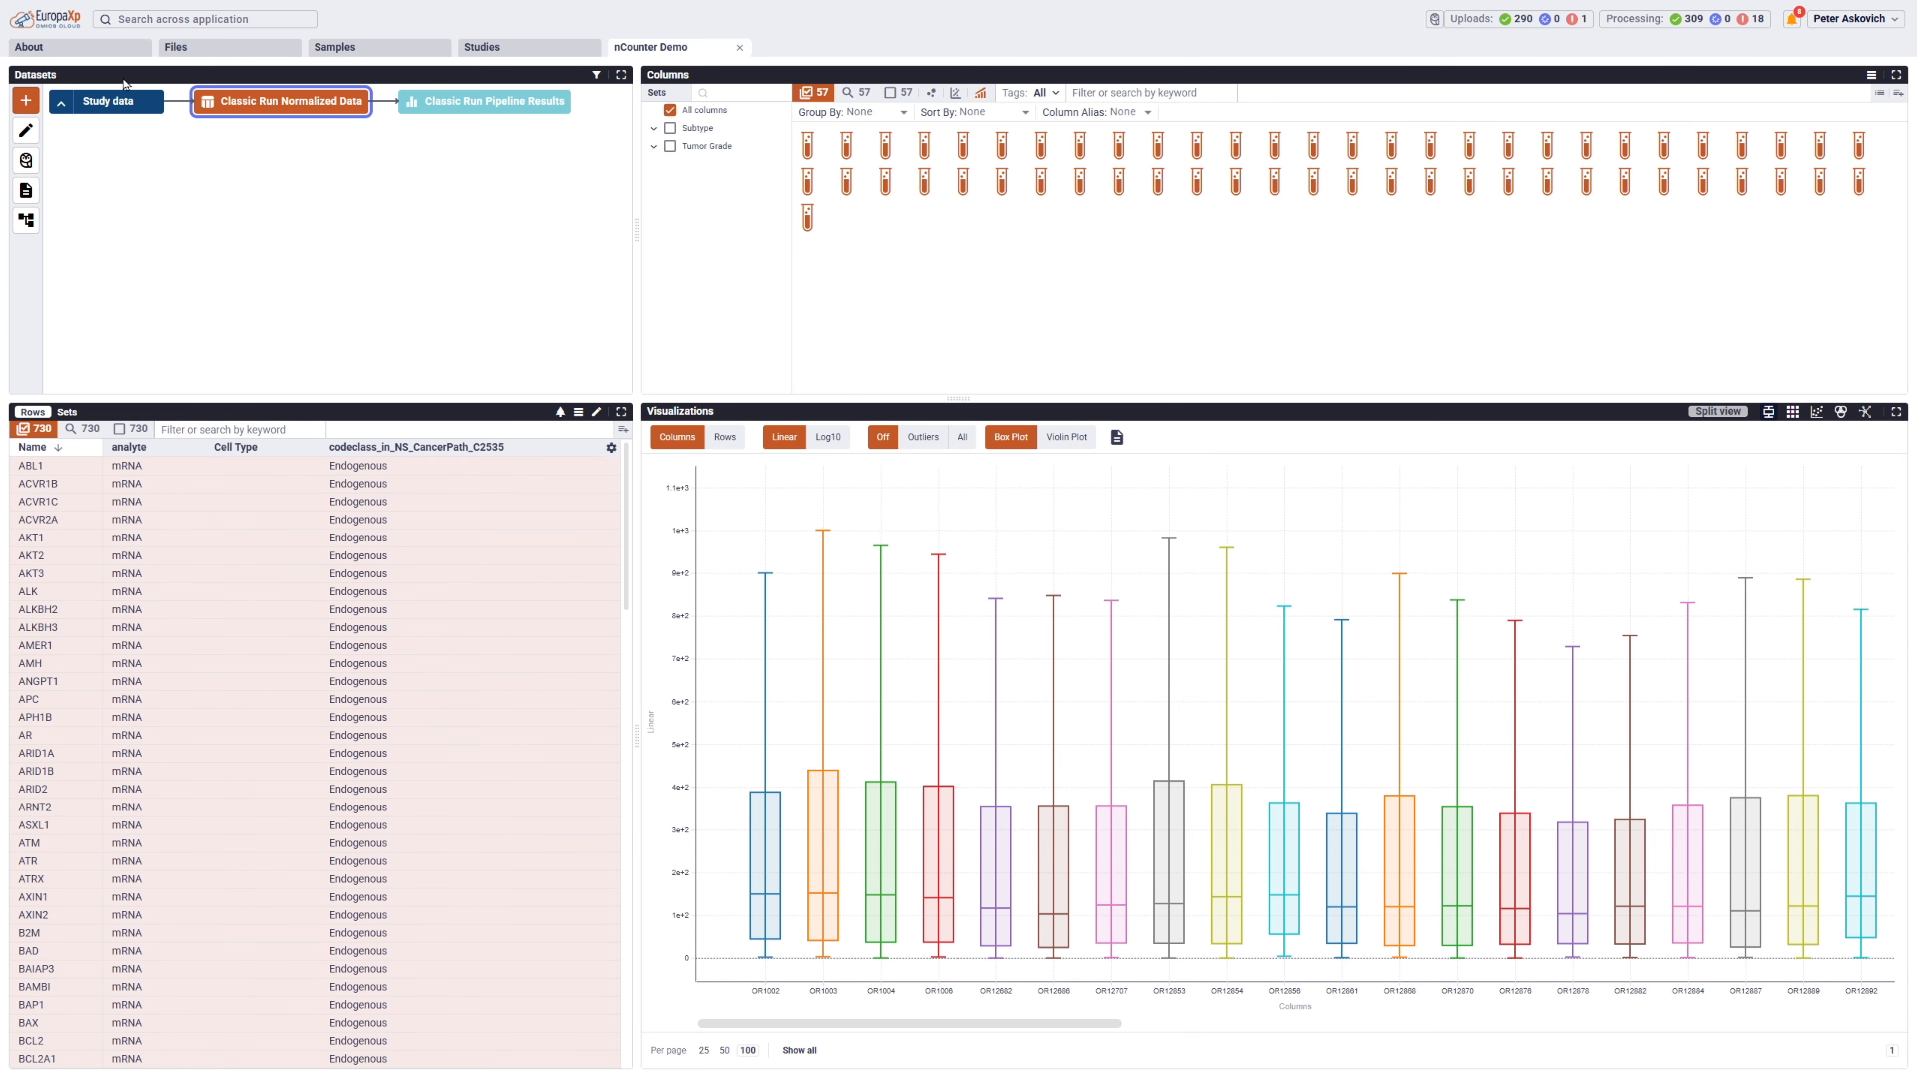
Run a PCA with 3 components on the Classic Run normalized data, naming it PCA - normalized data.
click(27, 99)
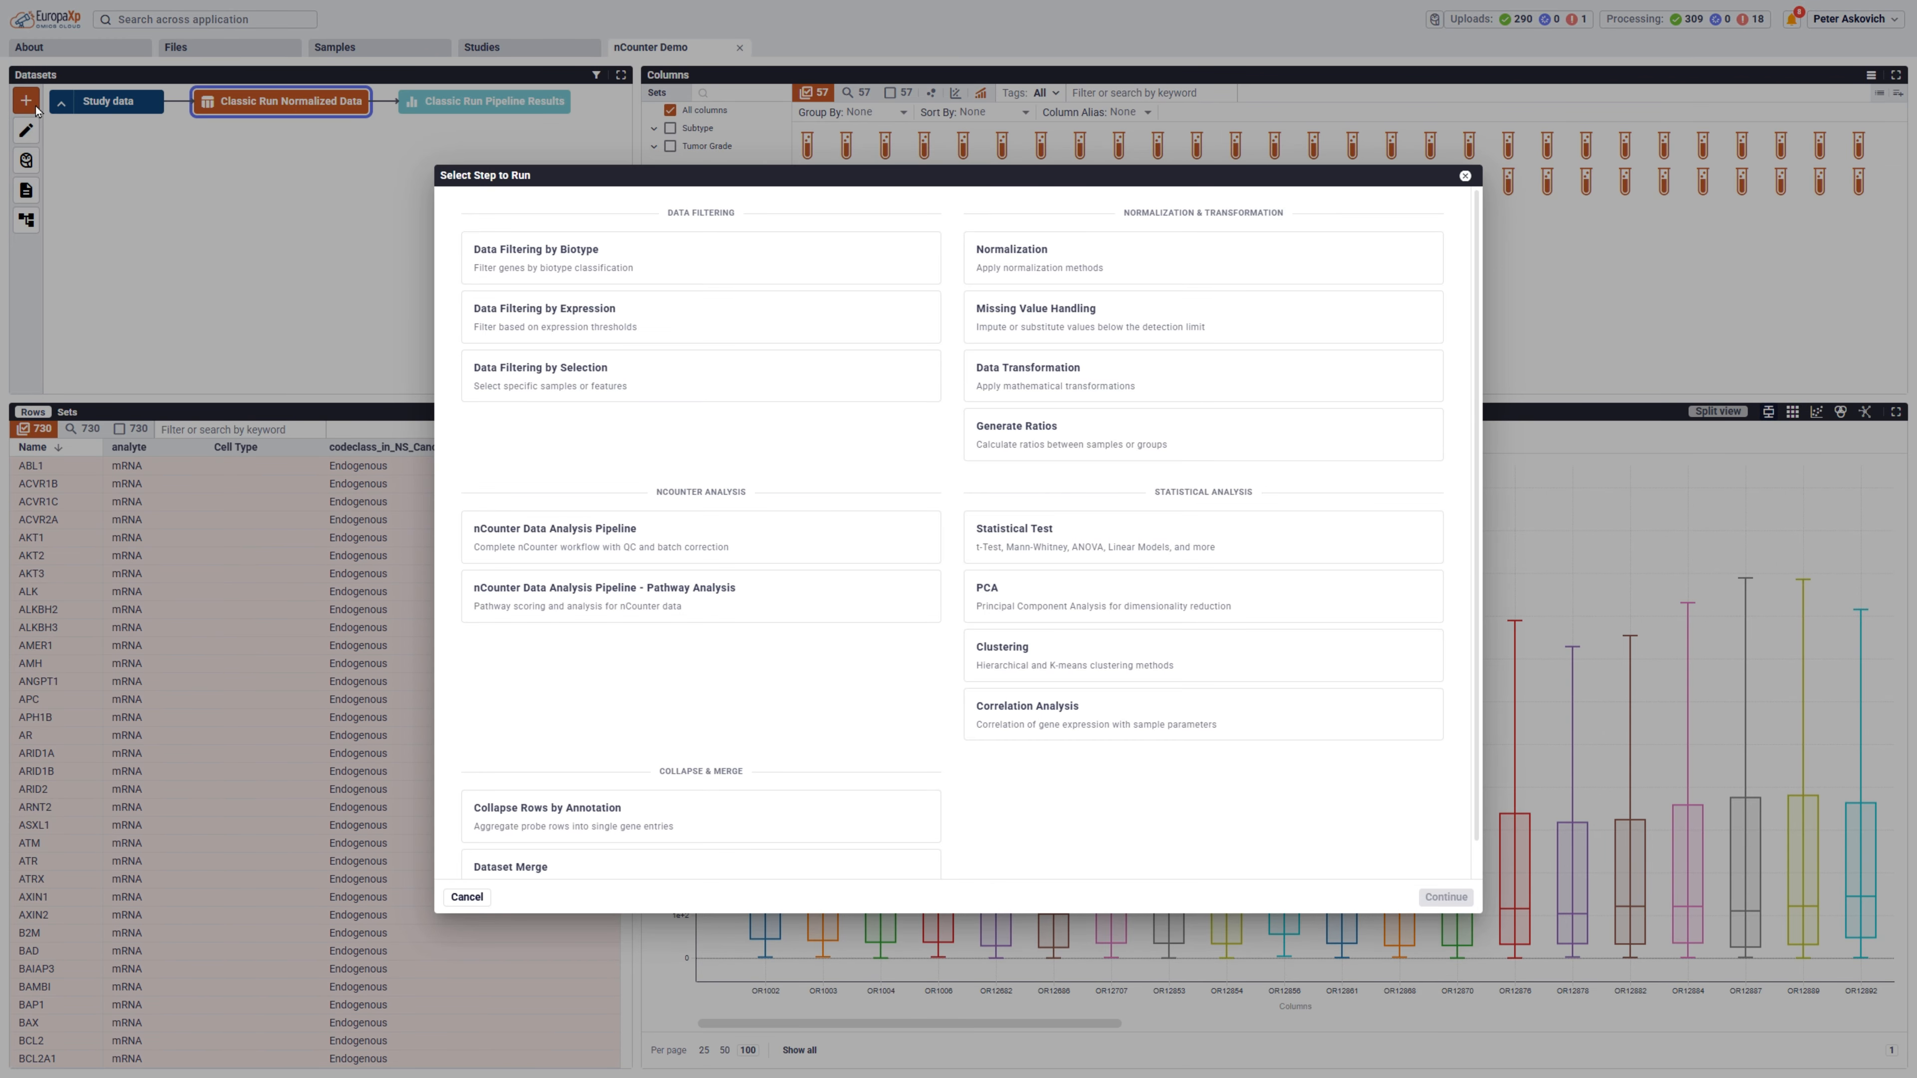
click(1019, 608)
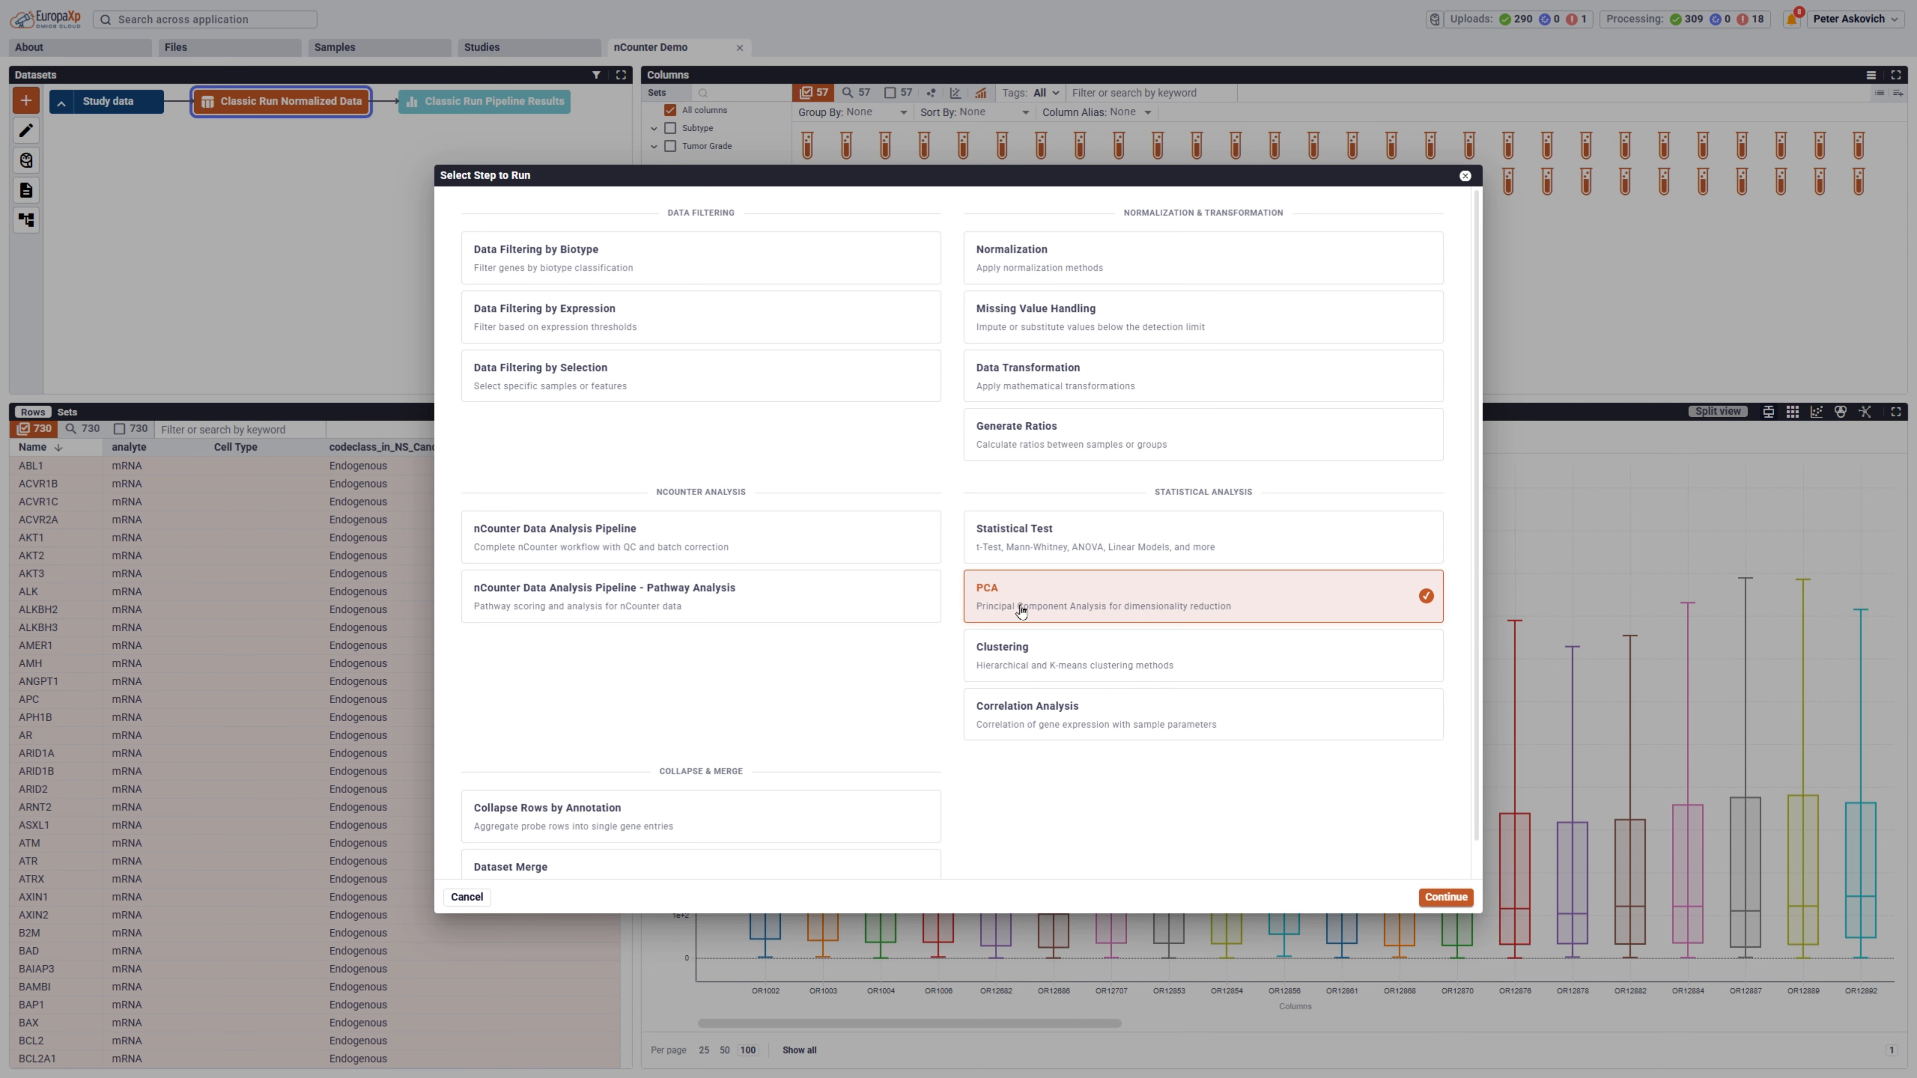
click(1426, 897)
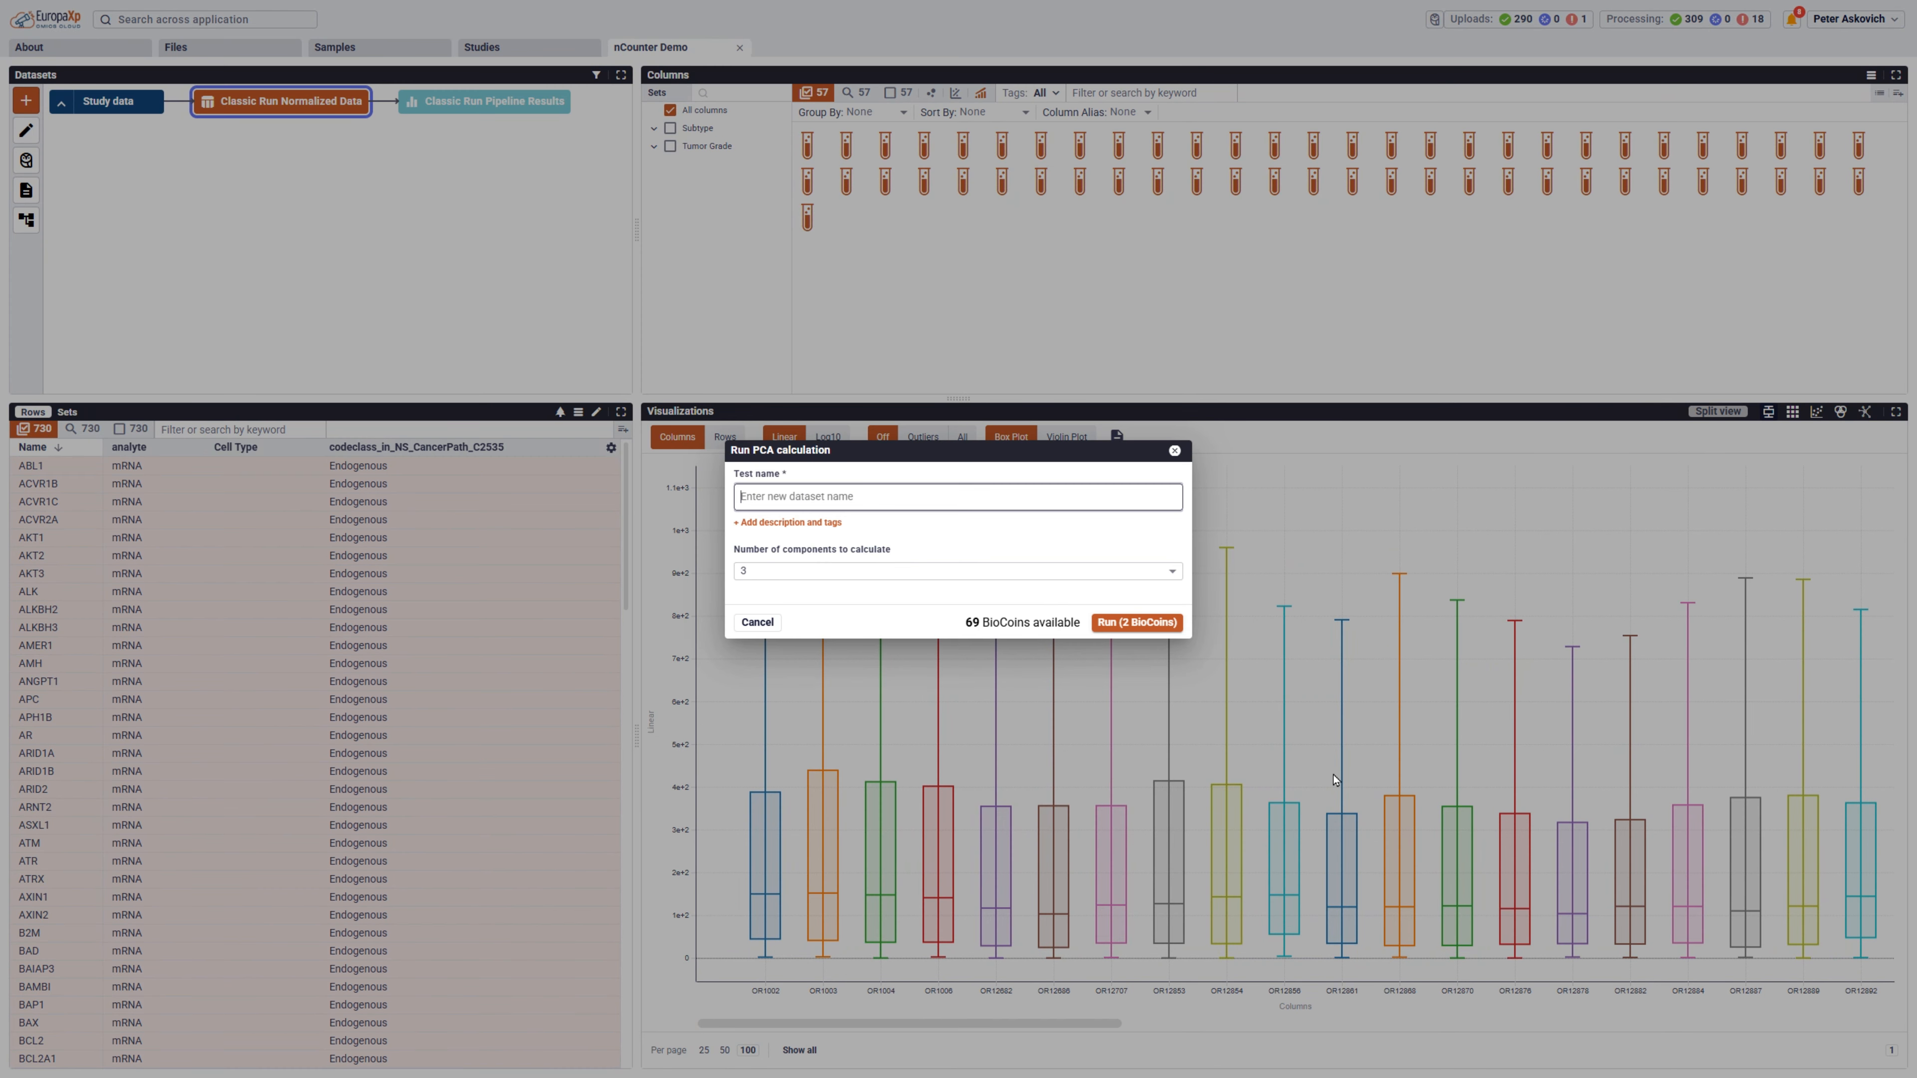
text(PCA - normalized data)
click(1123, 625)
Run a hierarchical clustering of columns and rows on the normalized data, naming it Cluster - Normalized data.
click(25, 100)
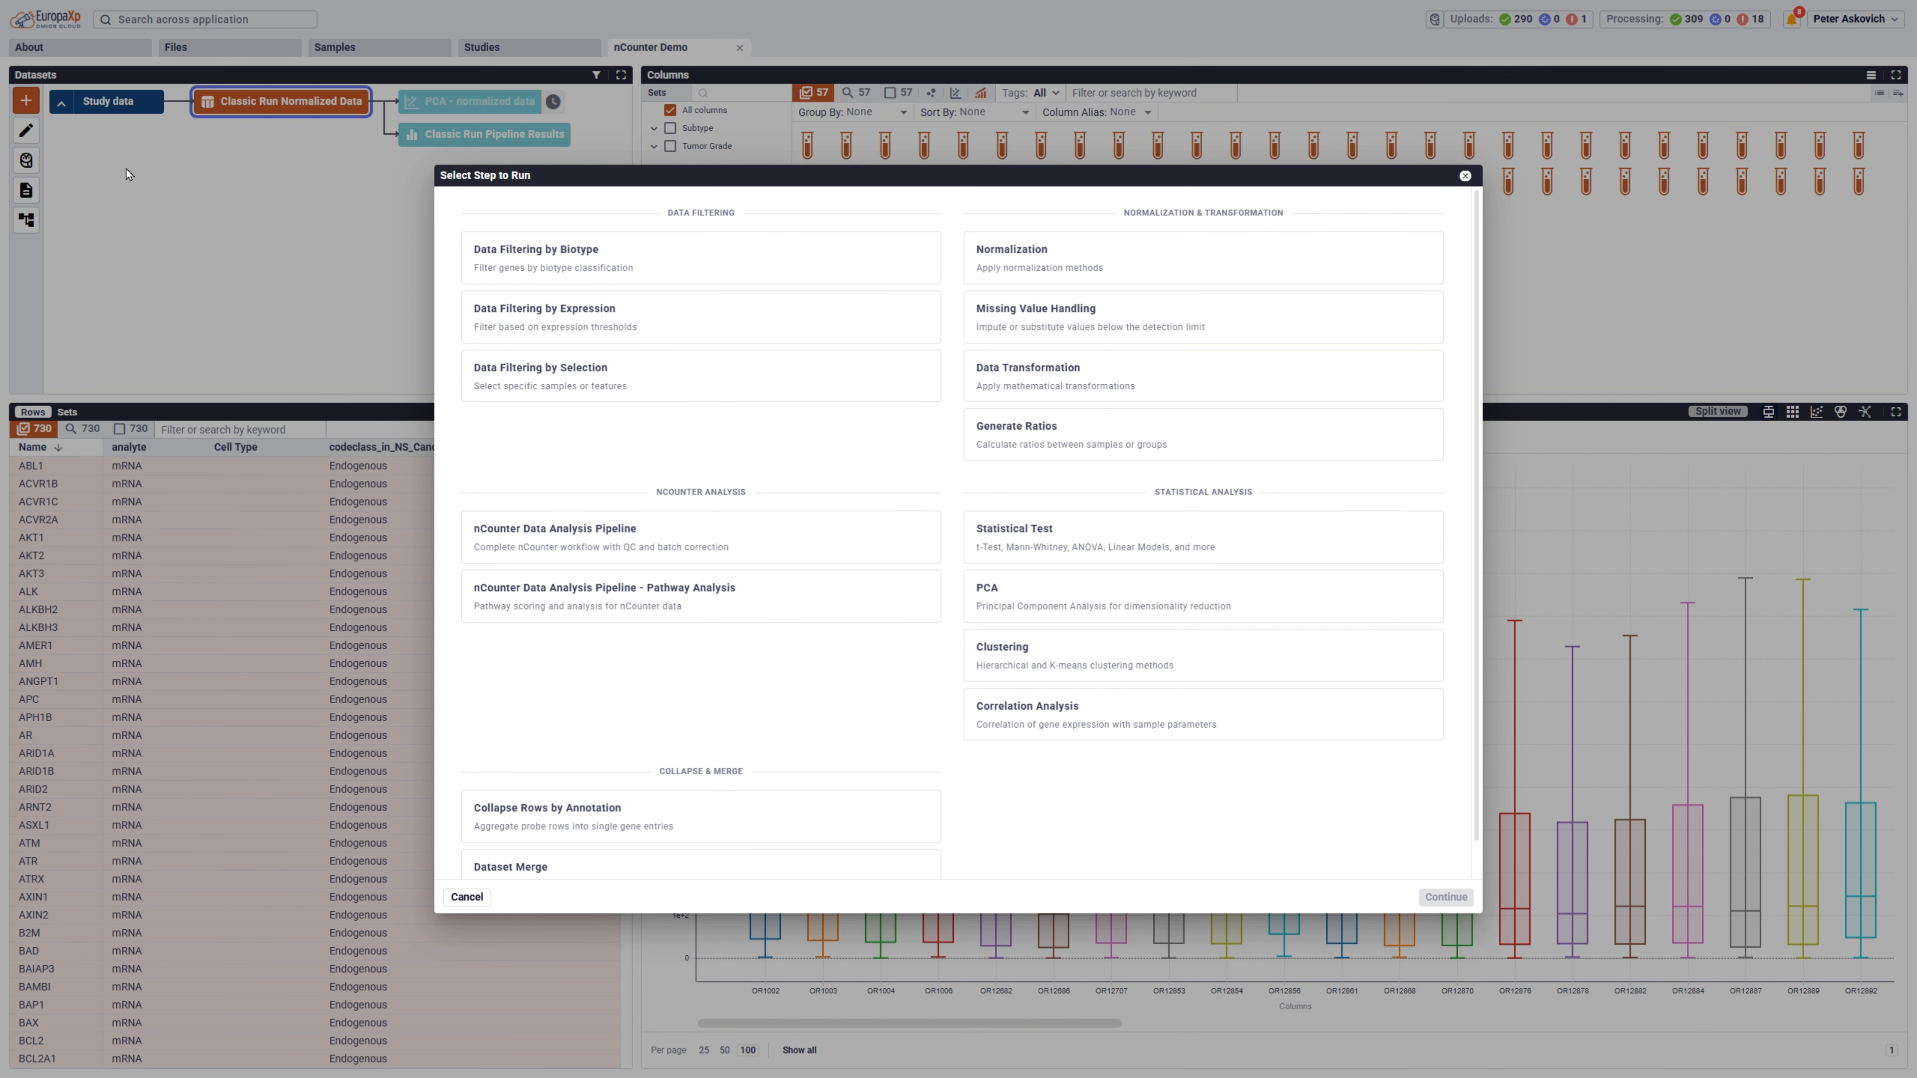
click(1034, 660)
click(1441, 895)
text(Cluster - Normalized data)
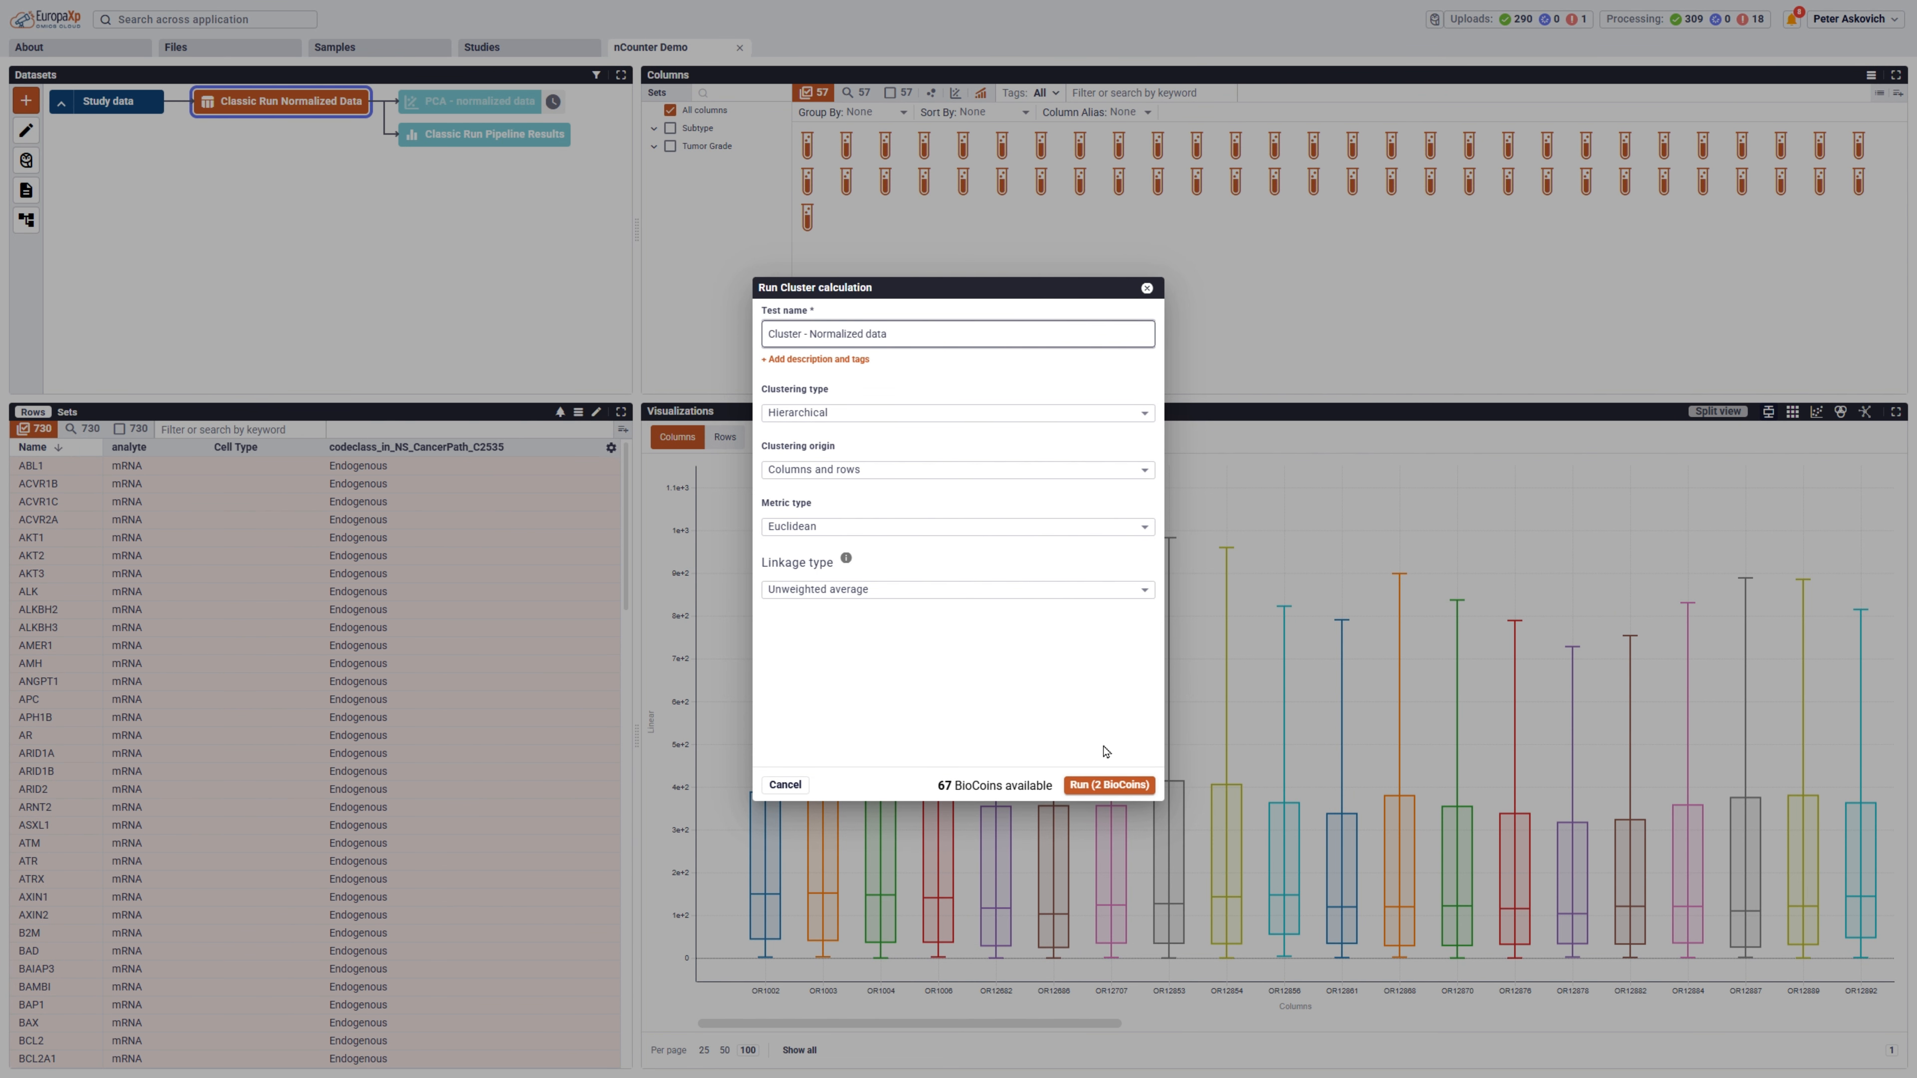
click(1108, 785)
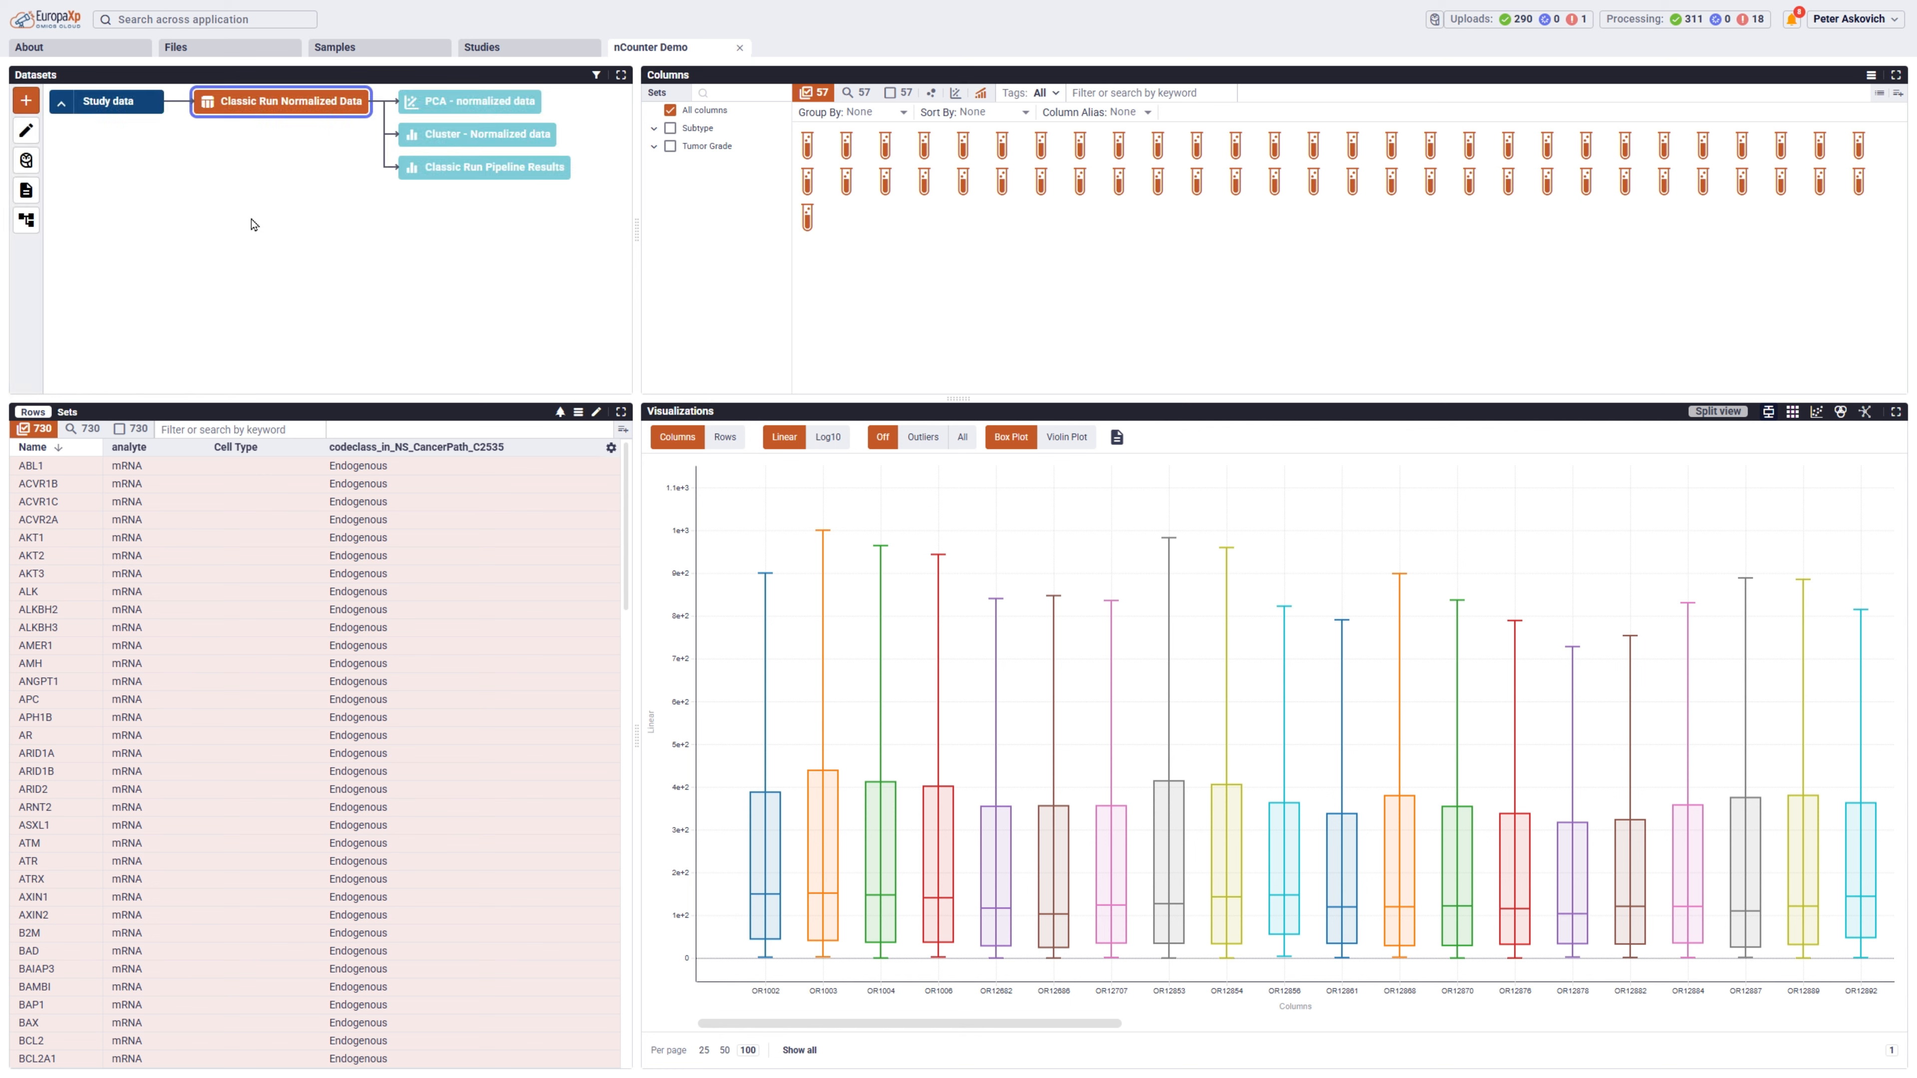
Examine the clustering heatmap of the normalized data fitted to the view, highlighting one sample cluster and one gene cluster.
click(484, 135)
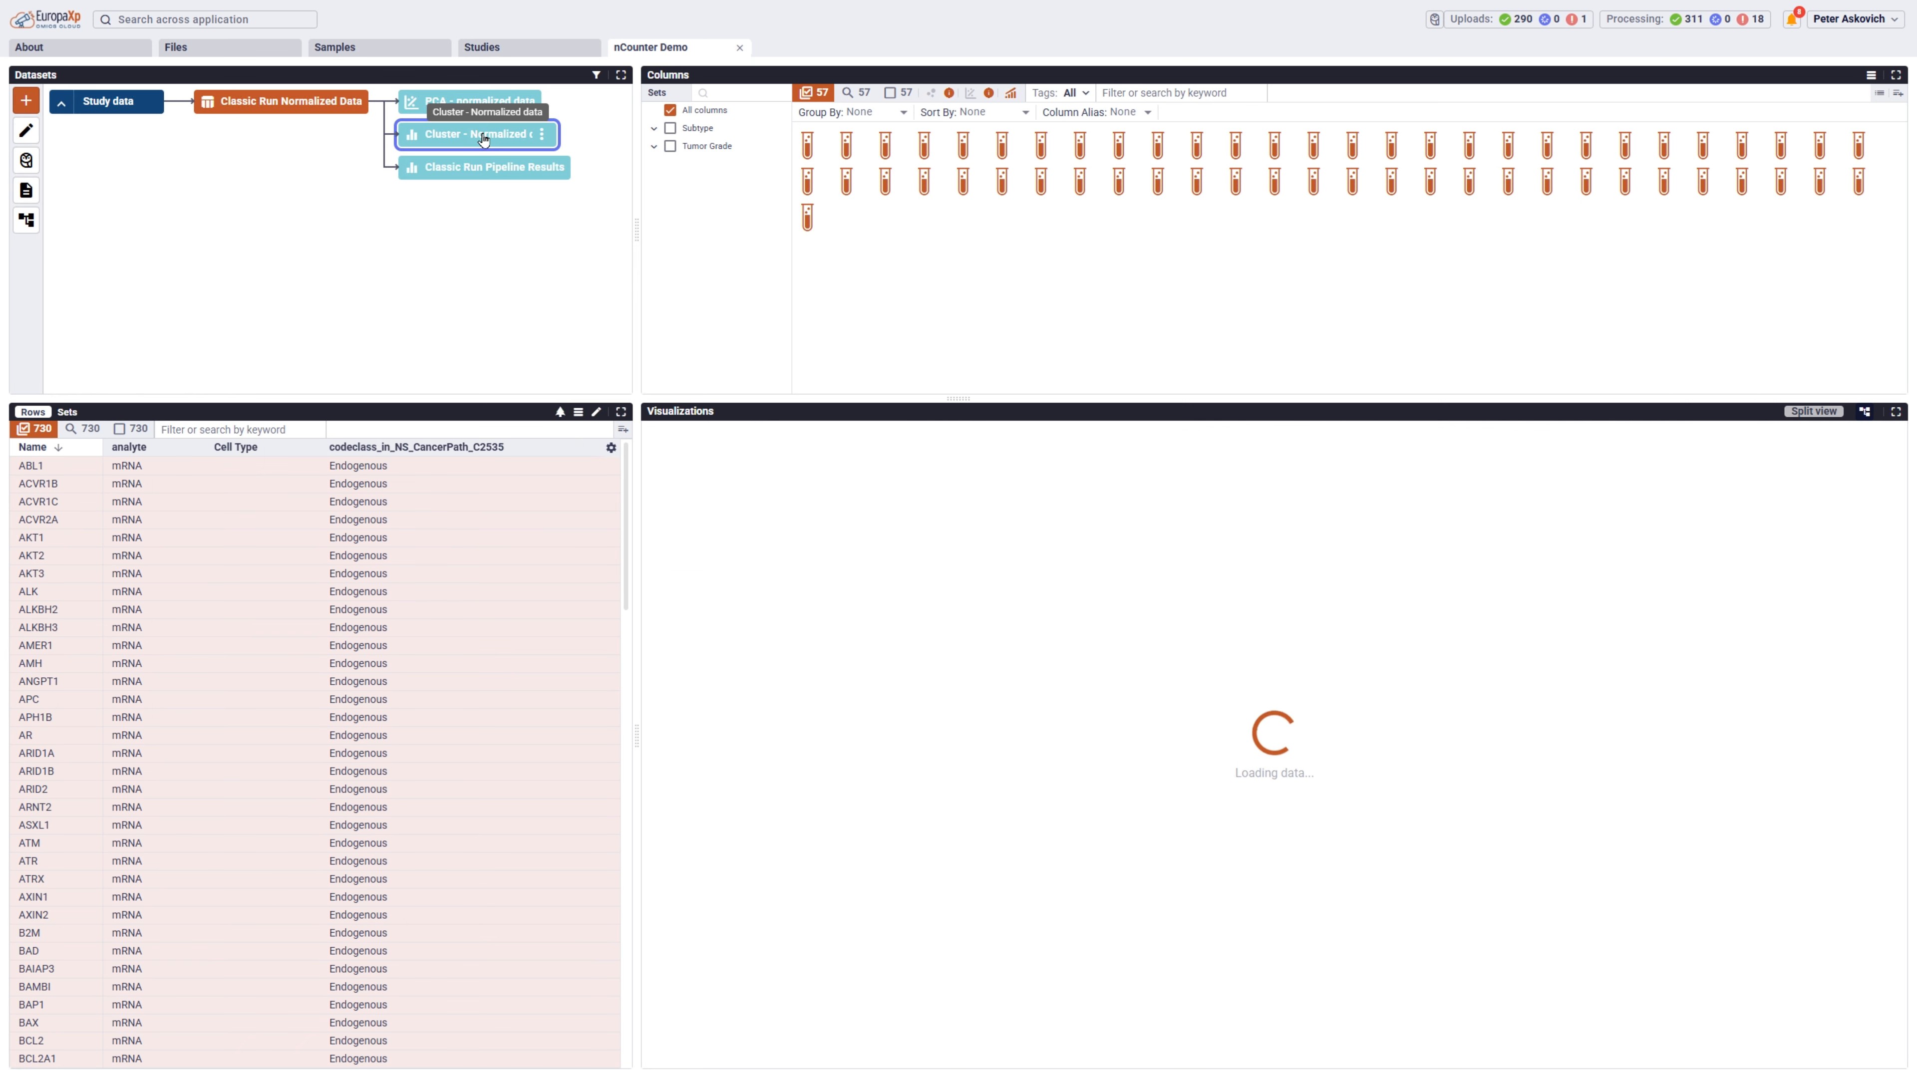
click(1242, 438)
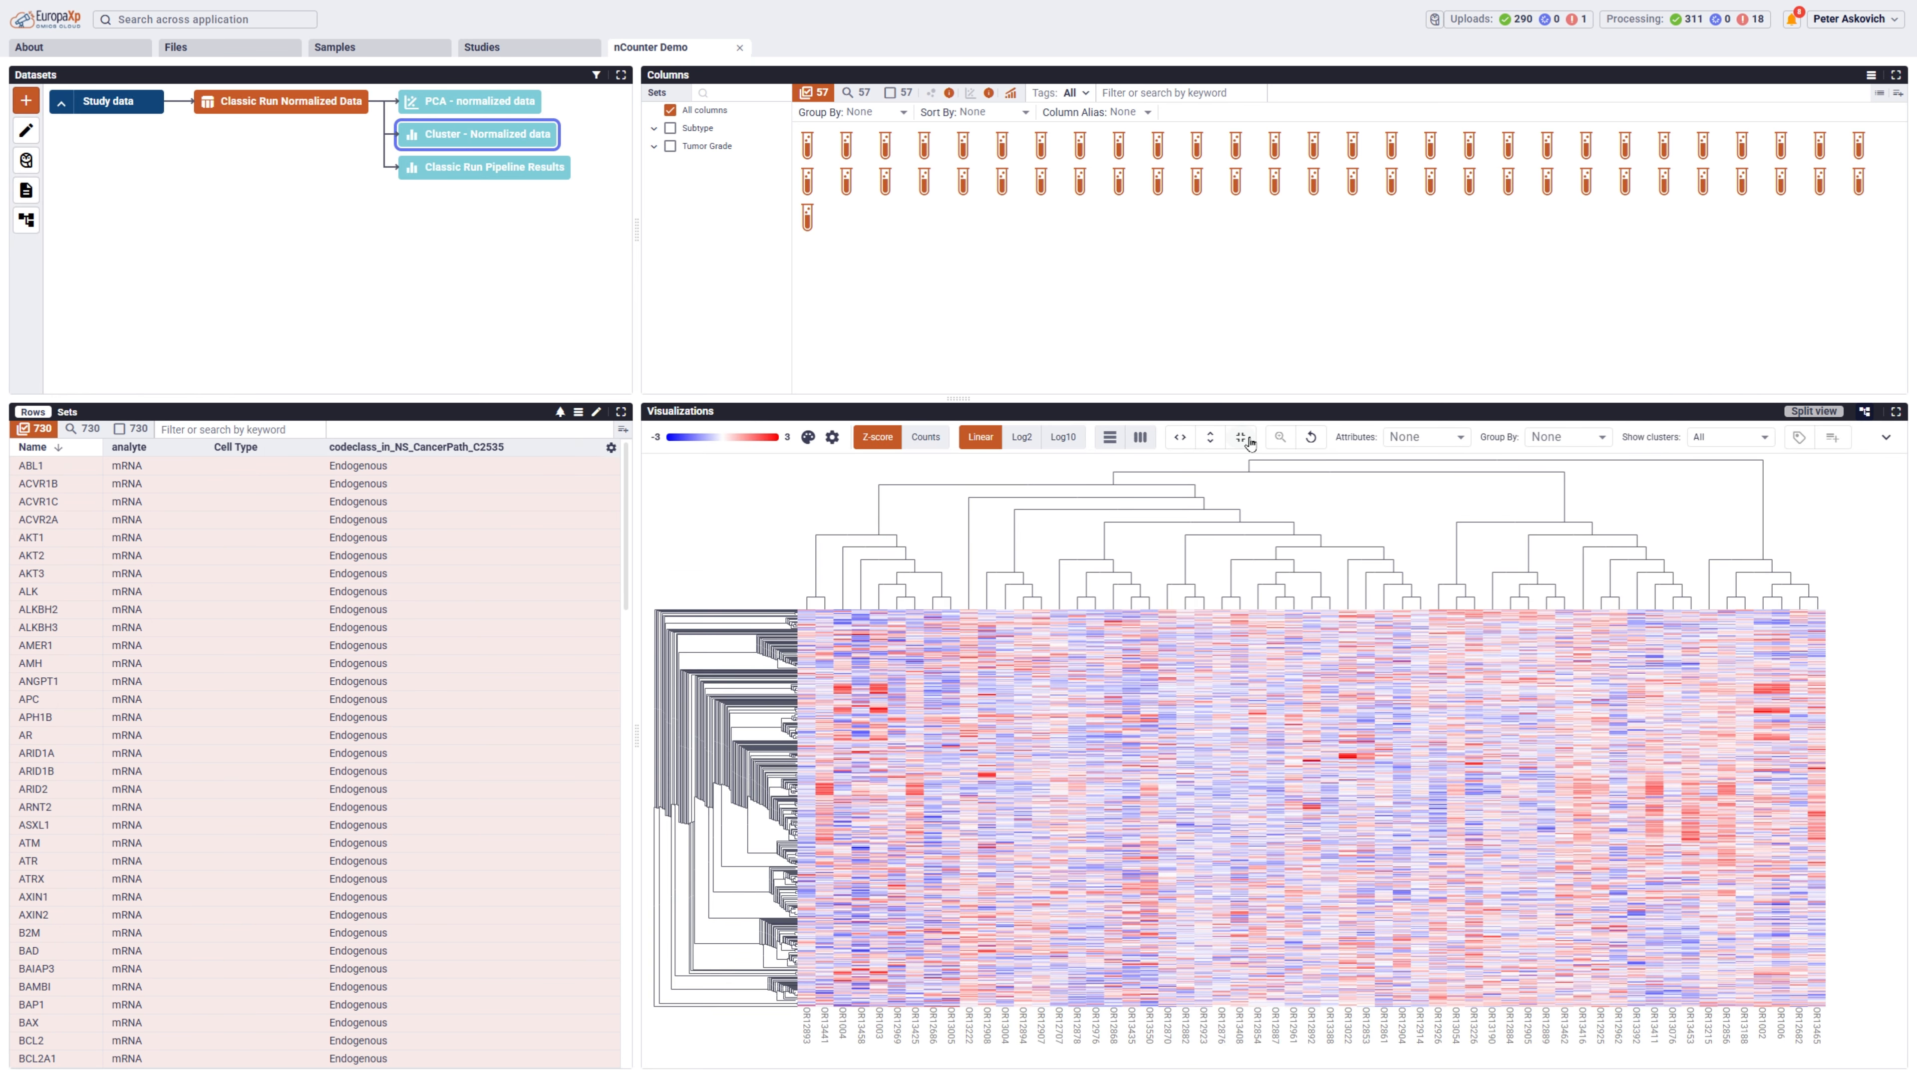
click(1557, 540)
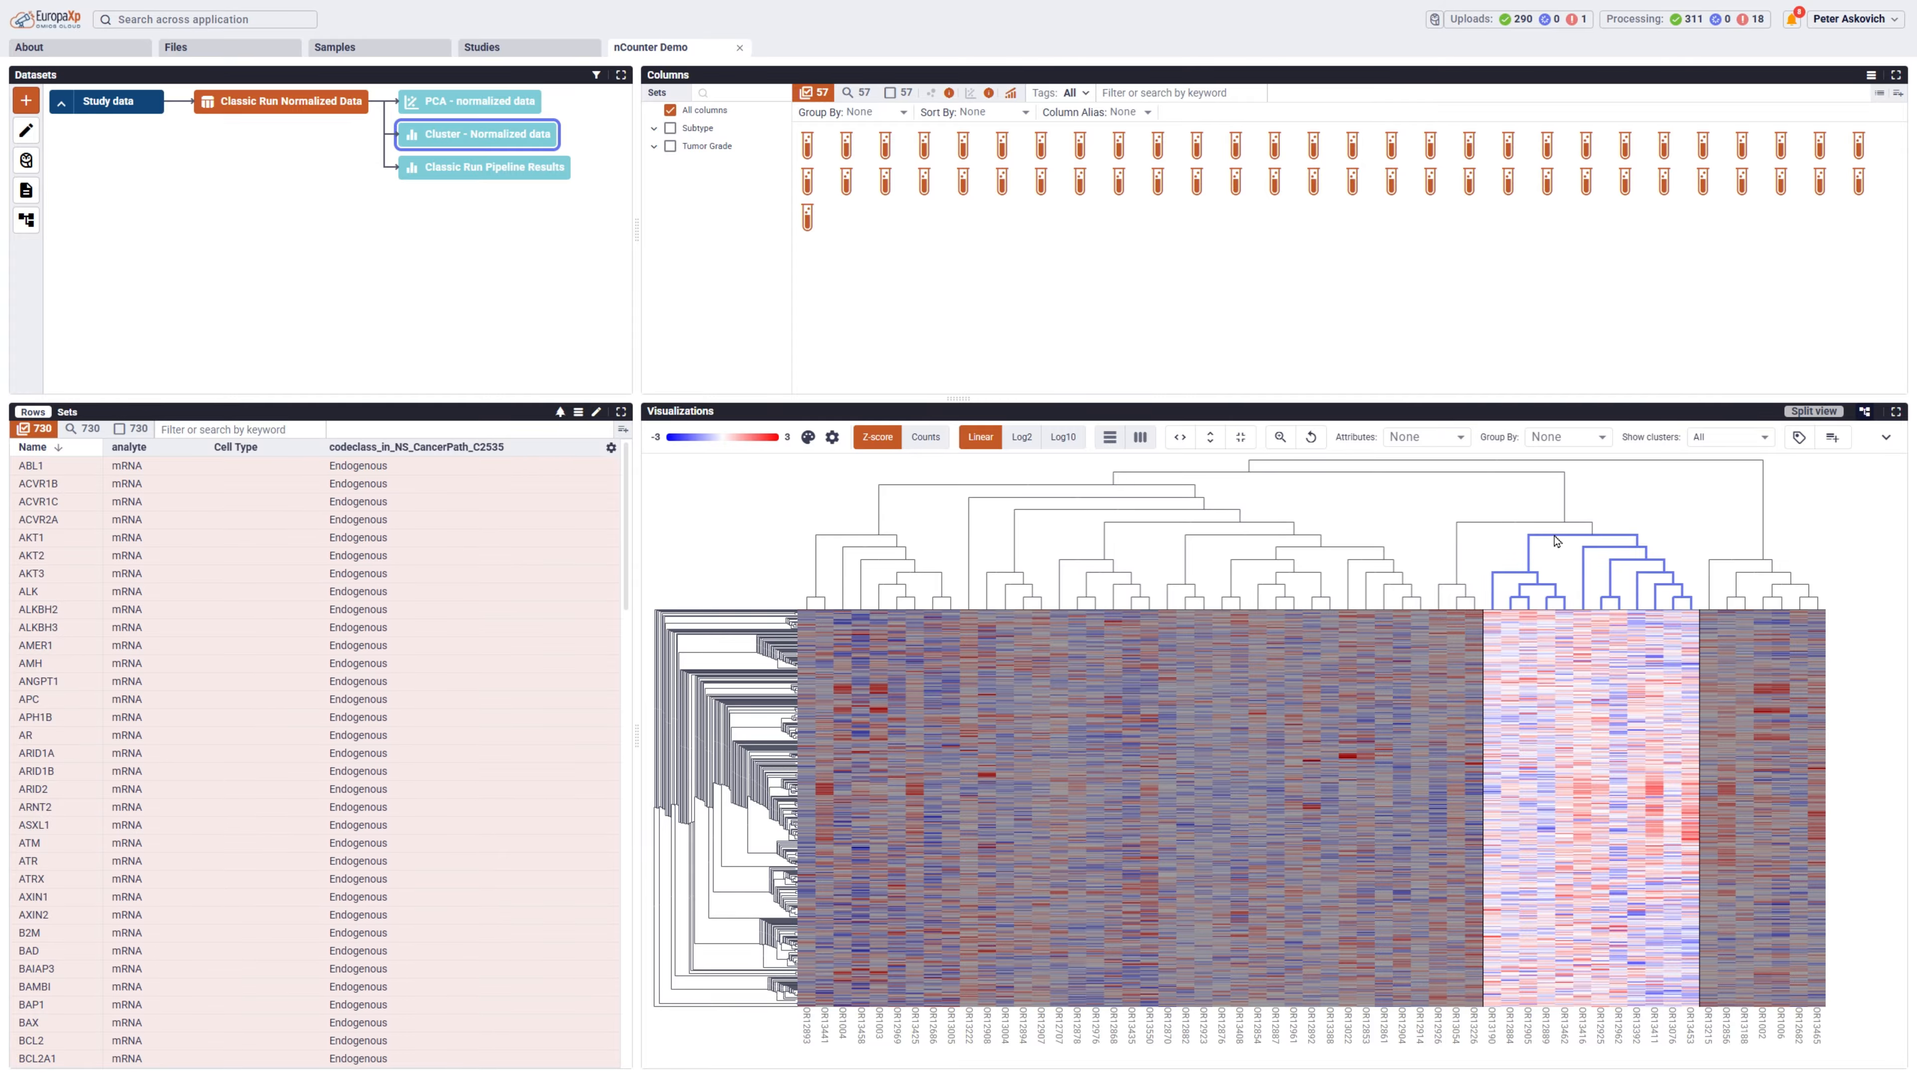
click(777, 656)
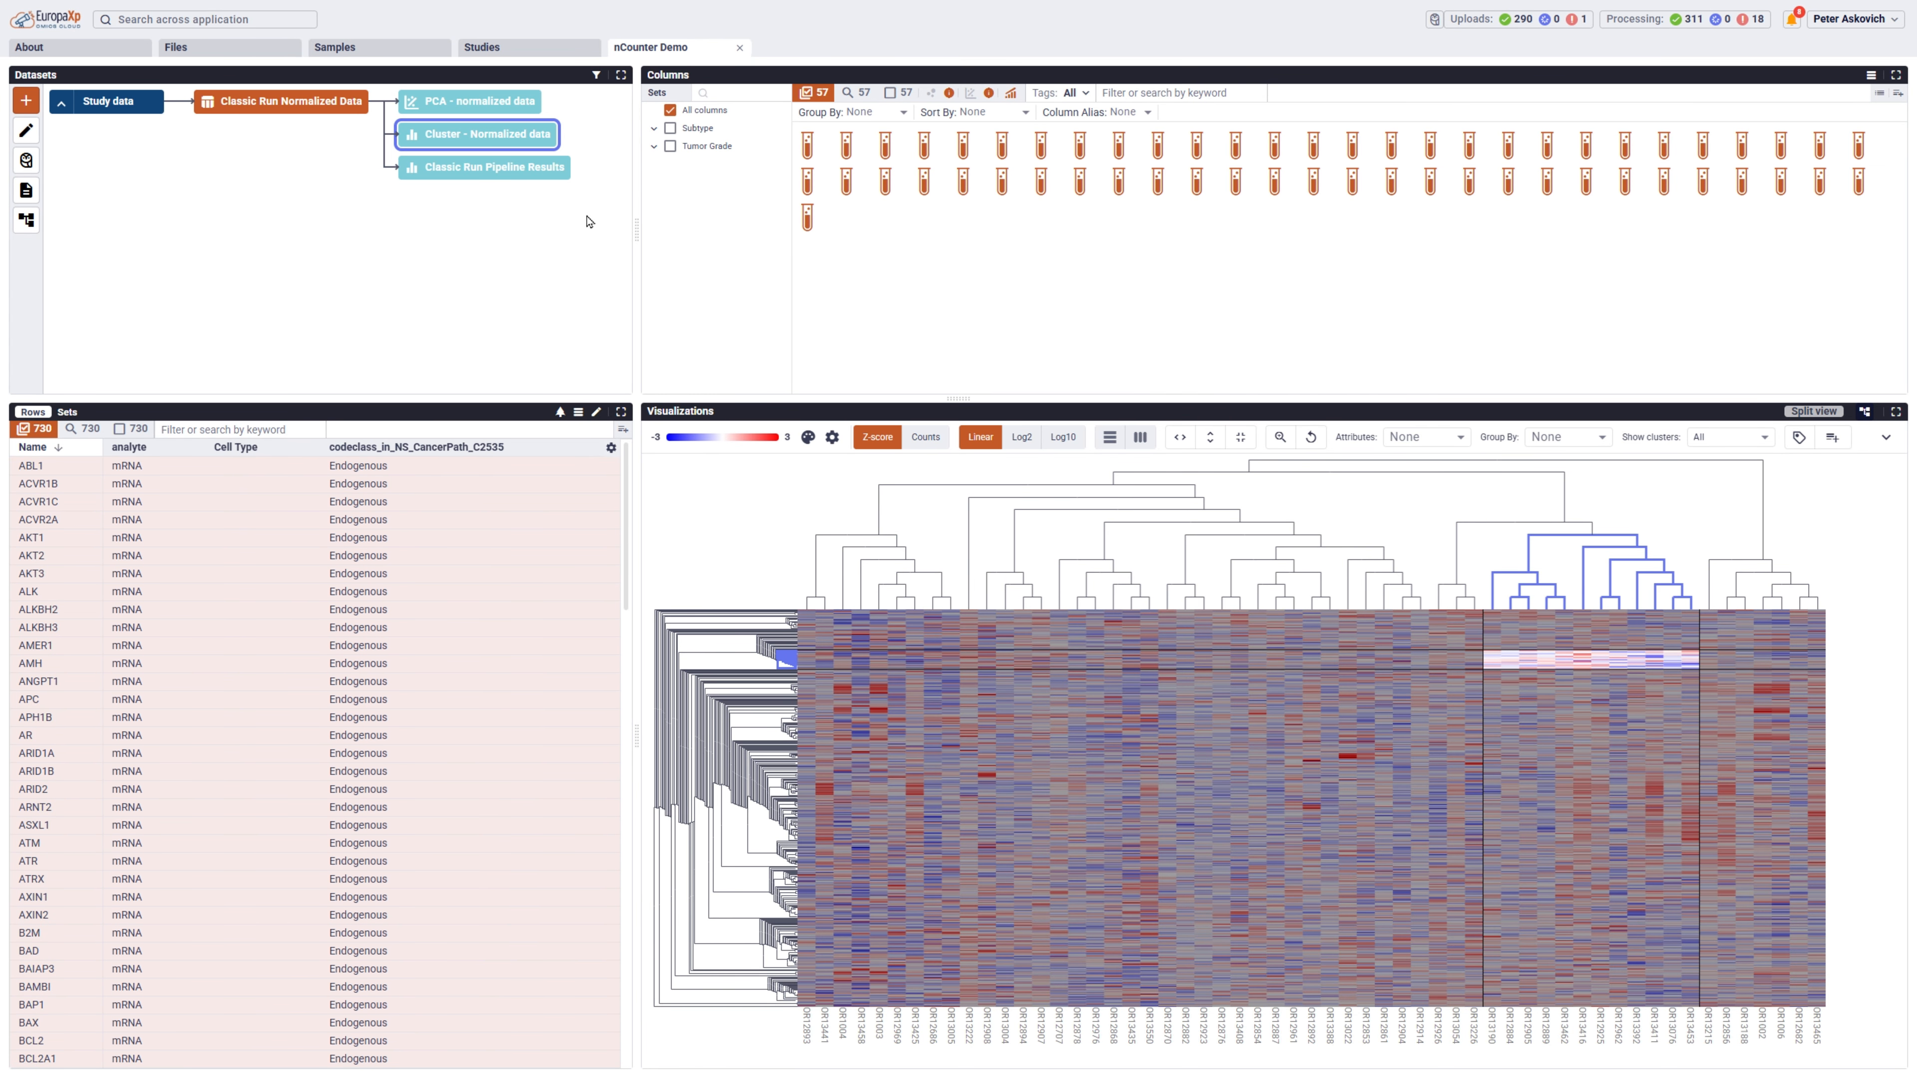
Open the PCA results of the normalized data and color the points by the Subtype attribute.
click(472, 102)
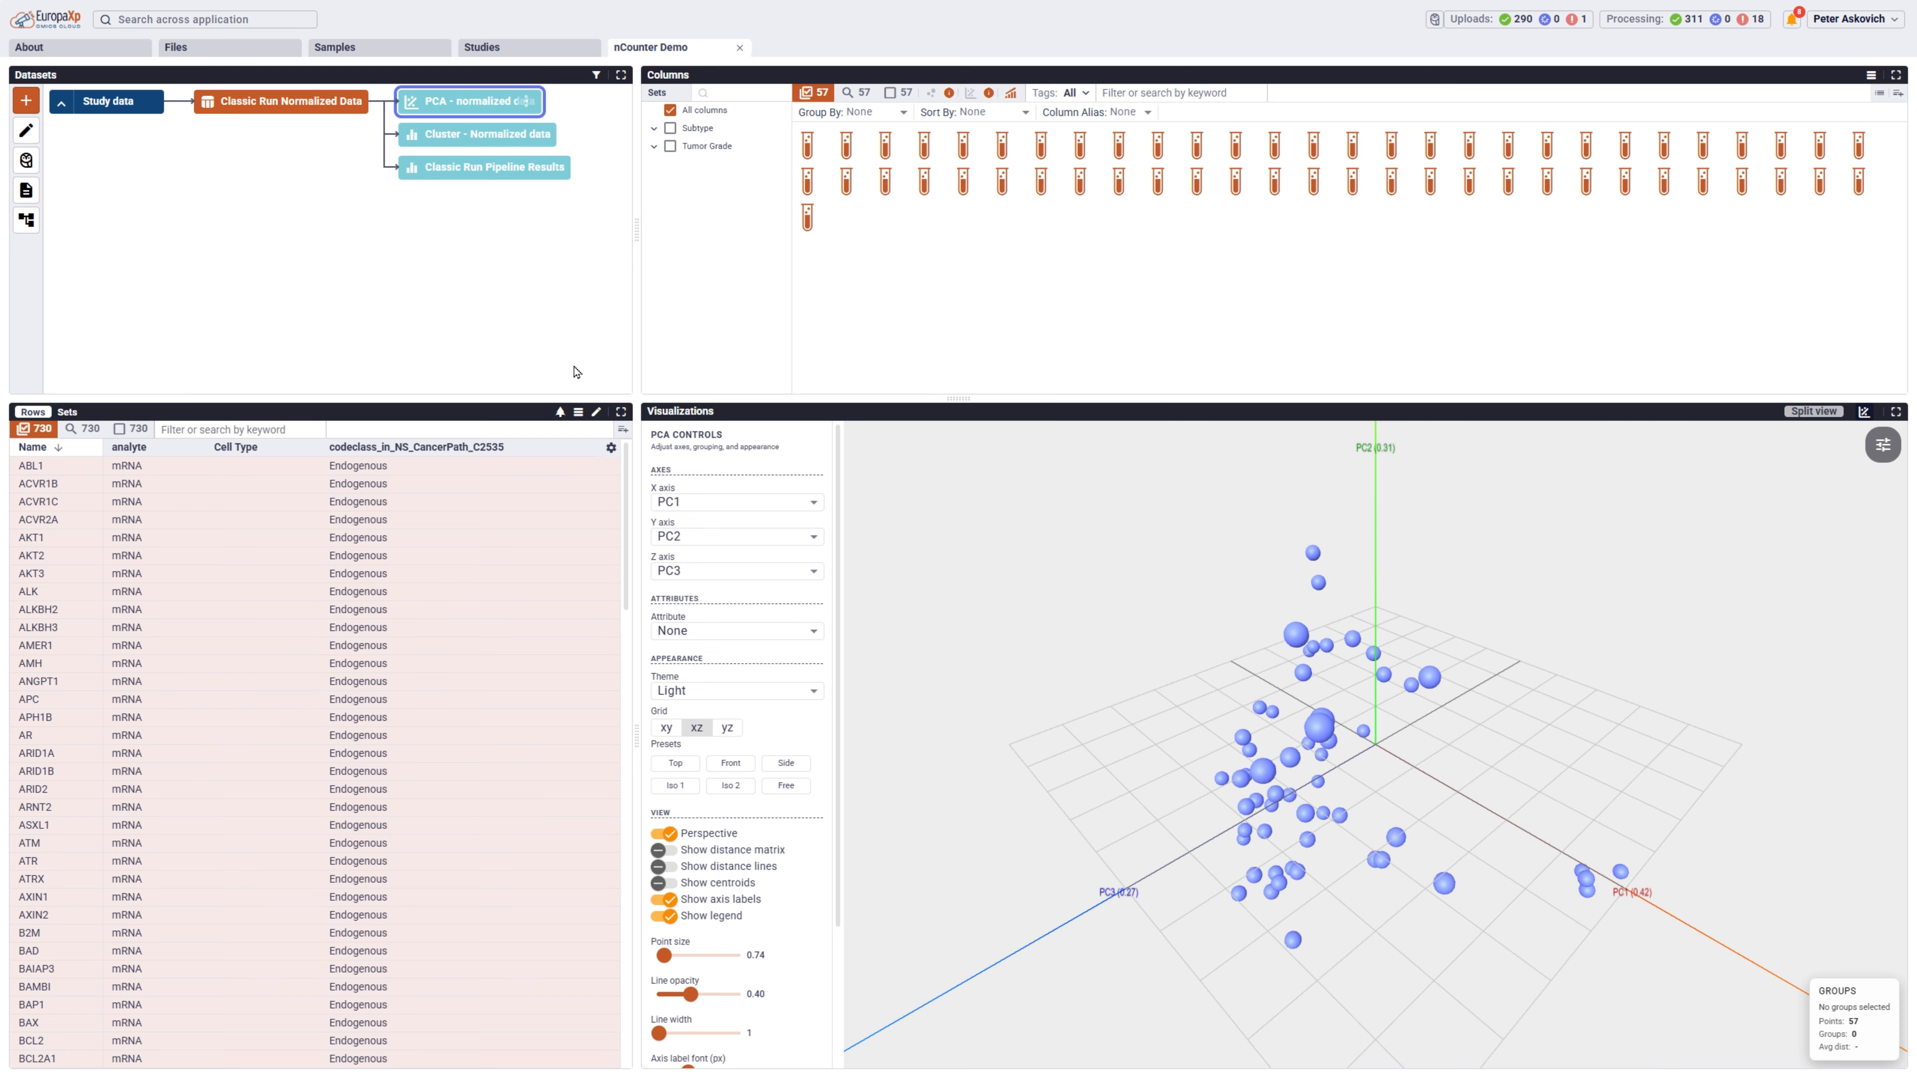
click(695, 632)
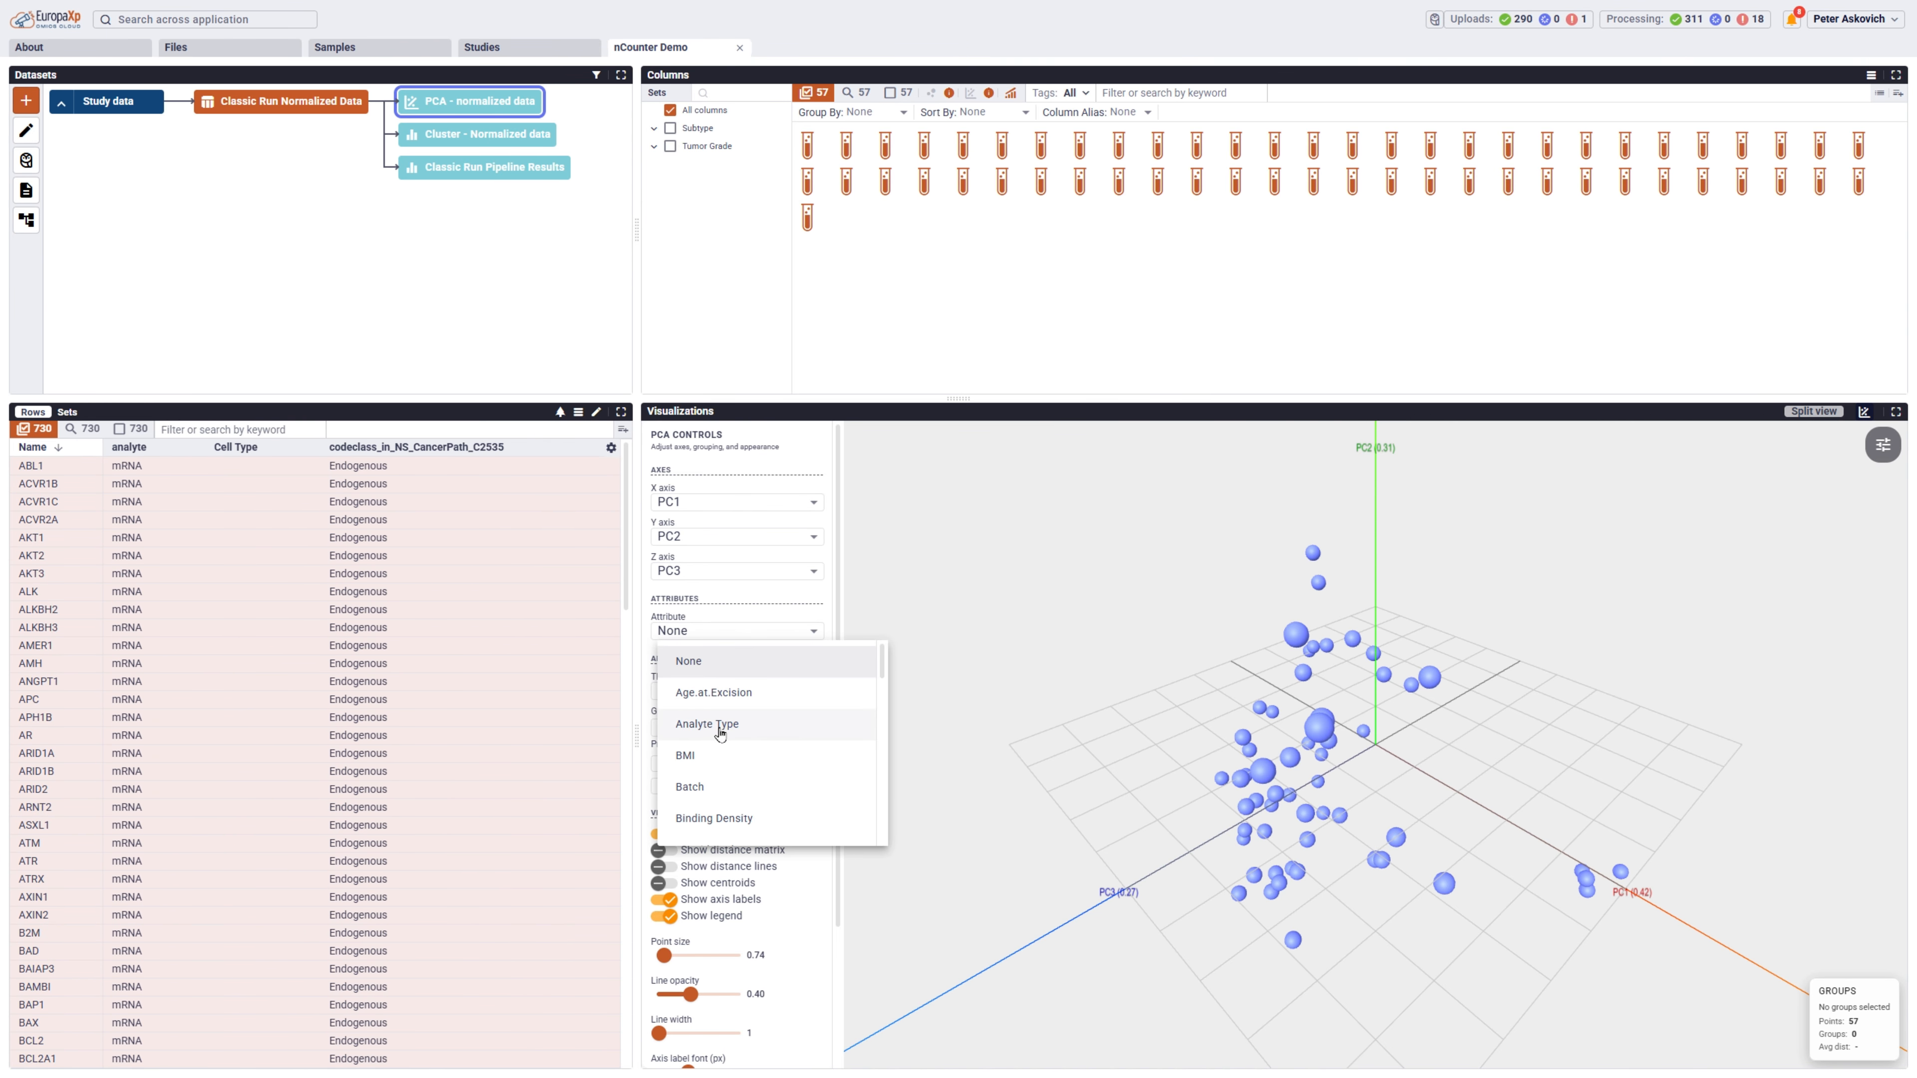
scroll(719, 729, down, 10)
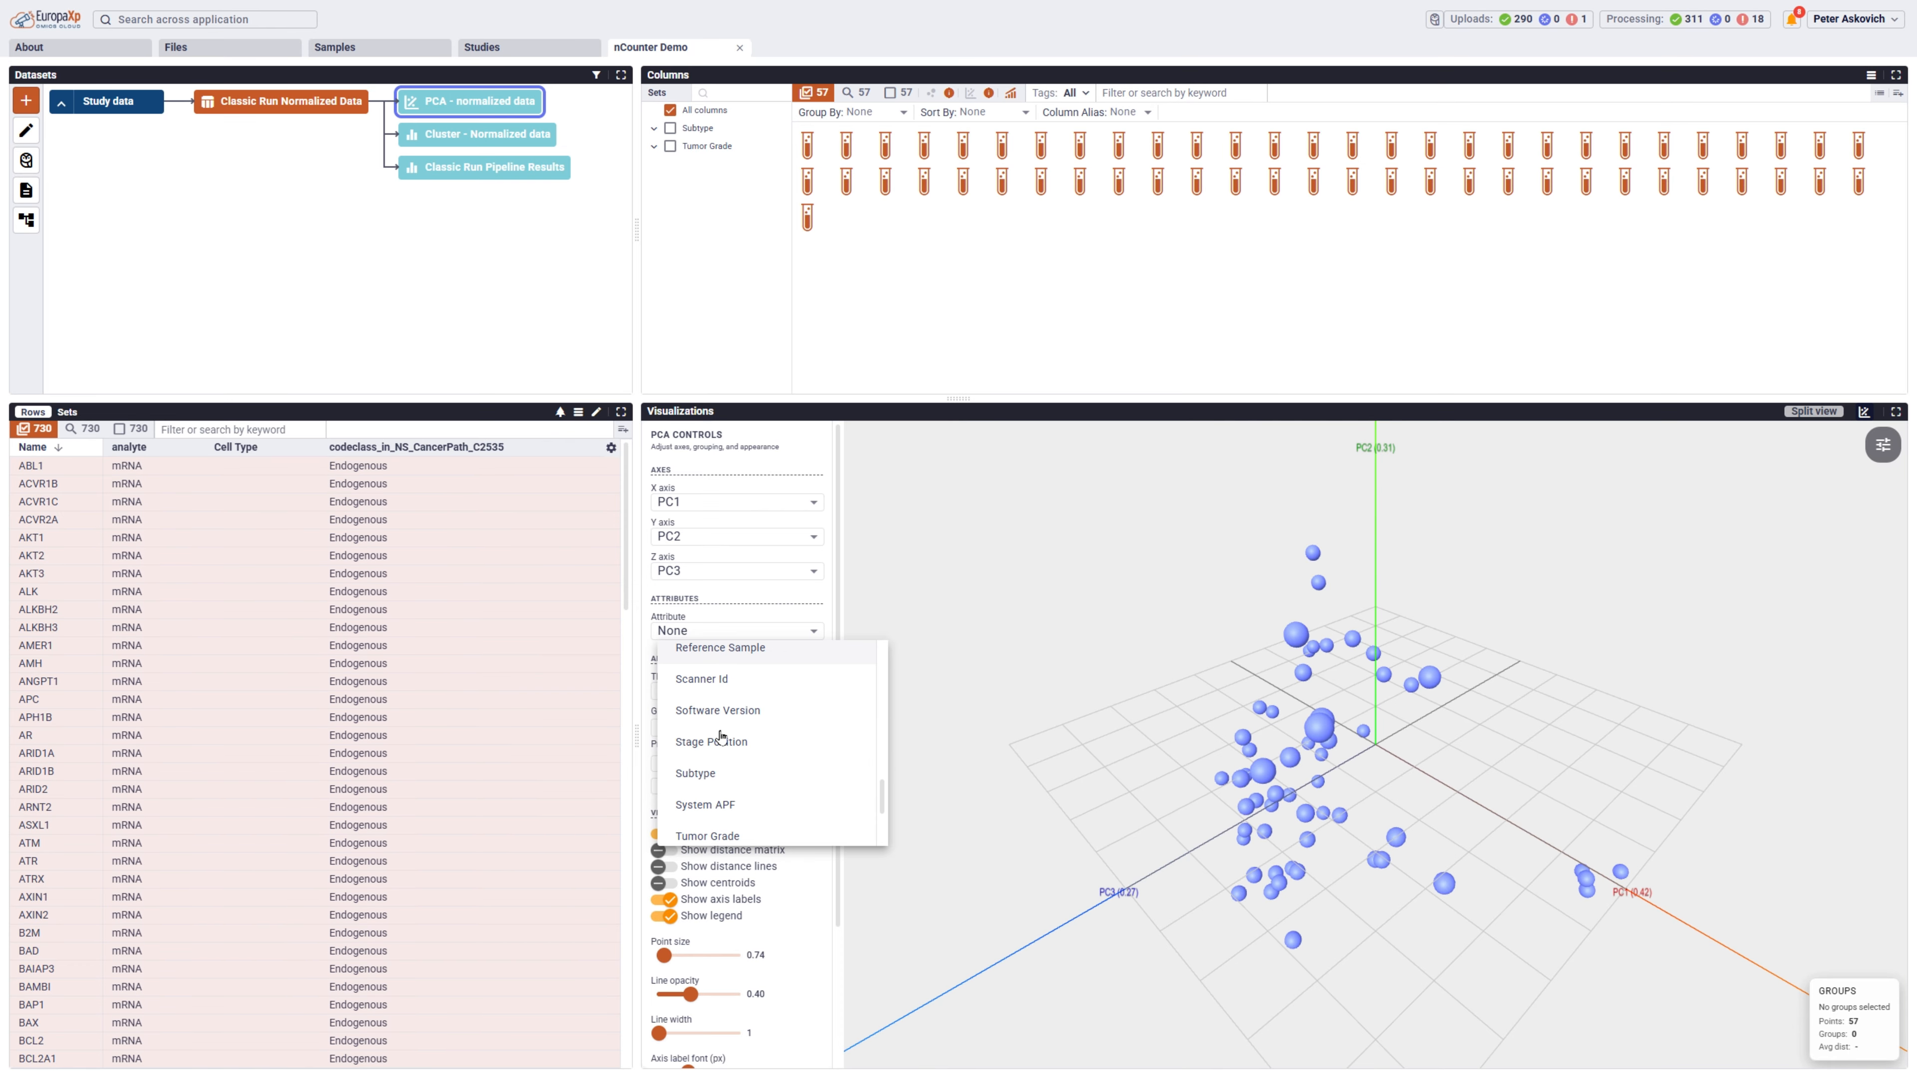
click(712, 773)
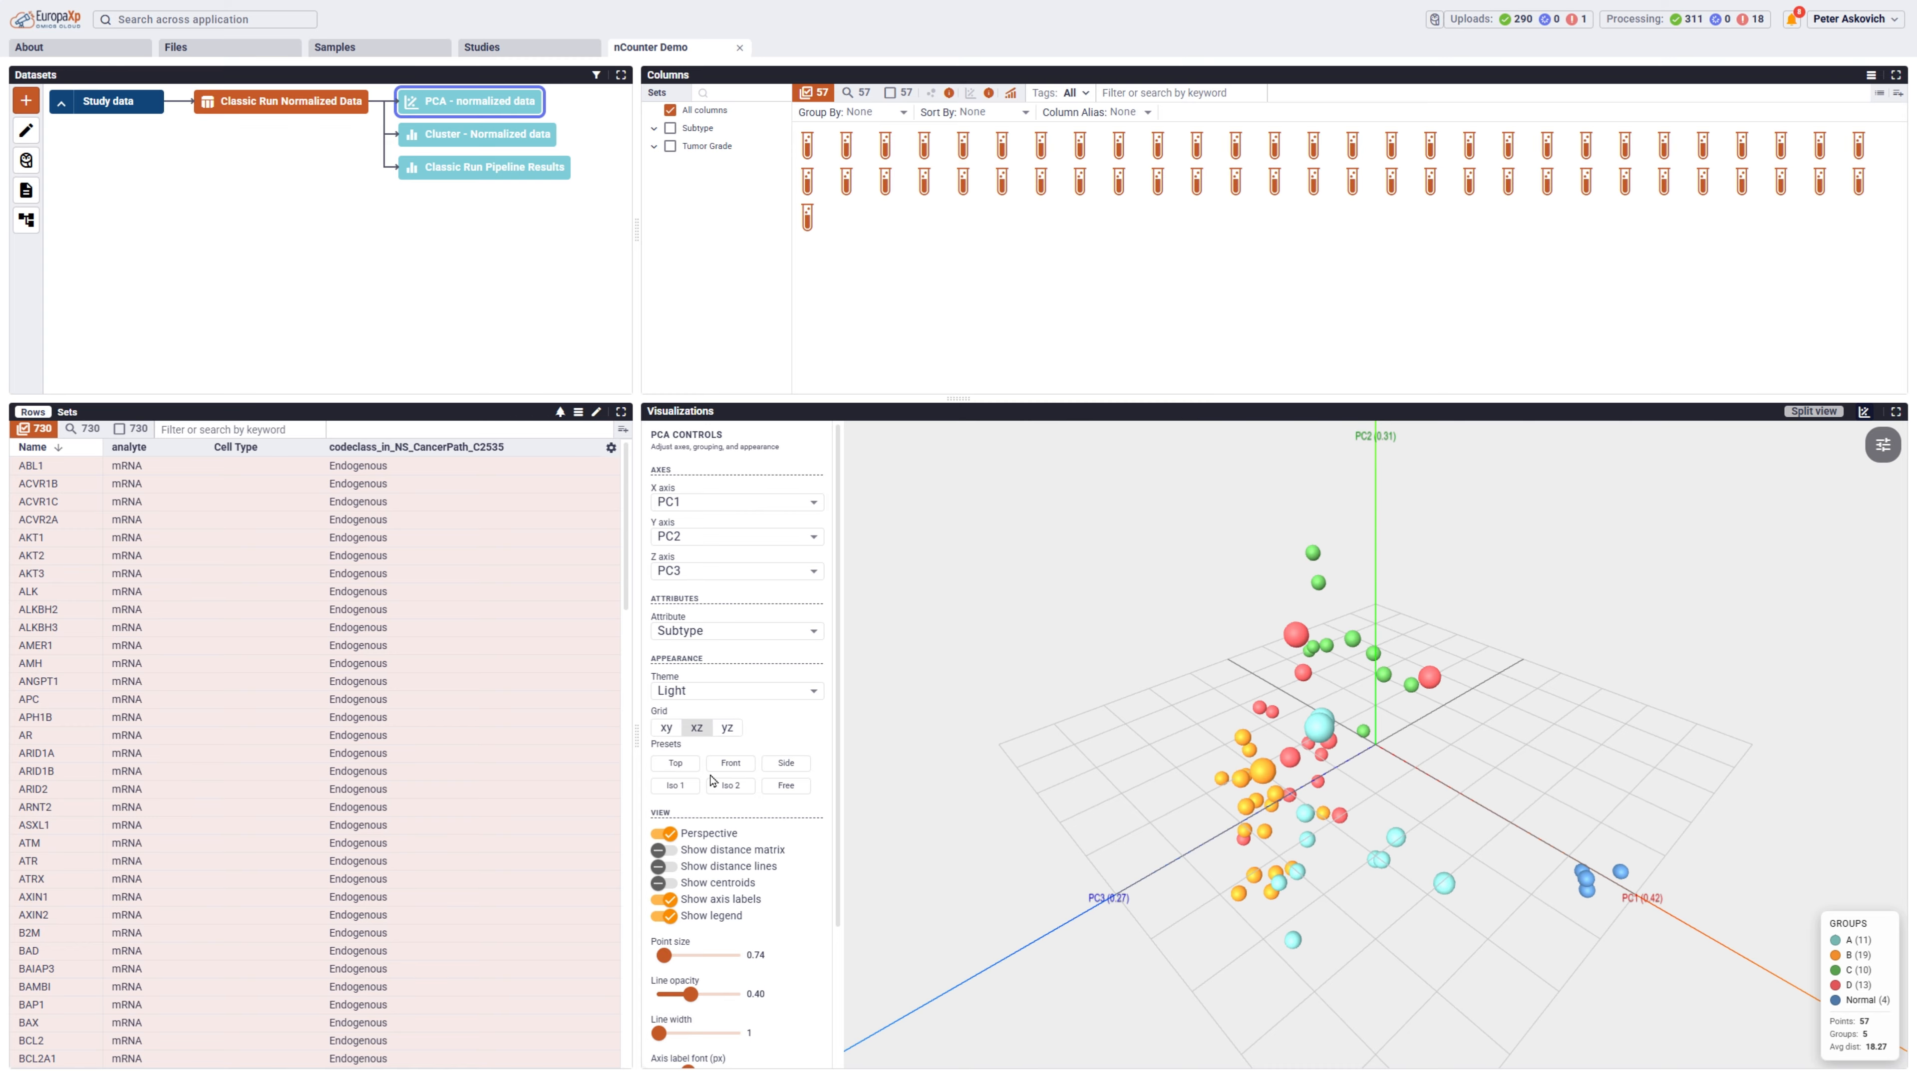
Show the distance matrix, distance lines and centroids in the PCA plot and examine the subtype groups from several angles.
click(662, 851)
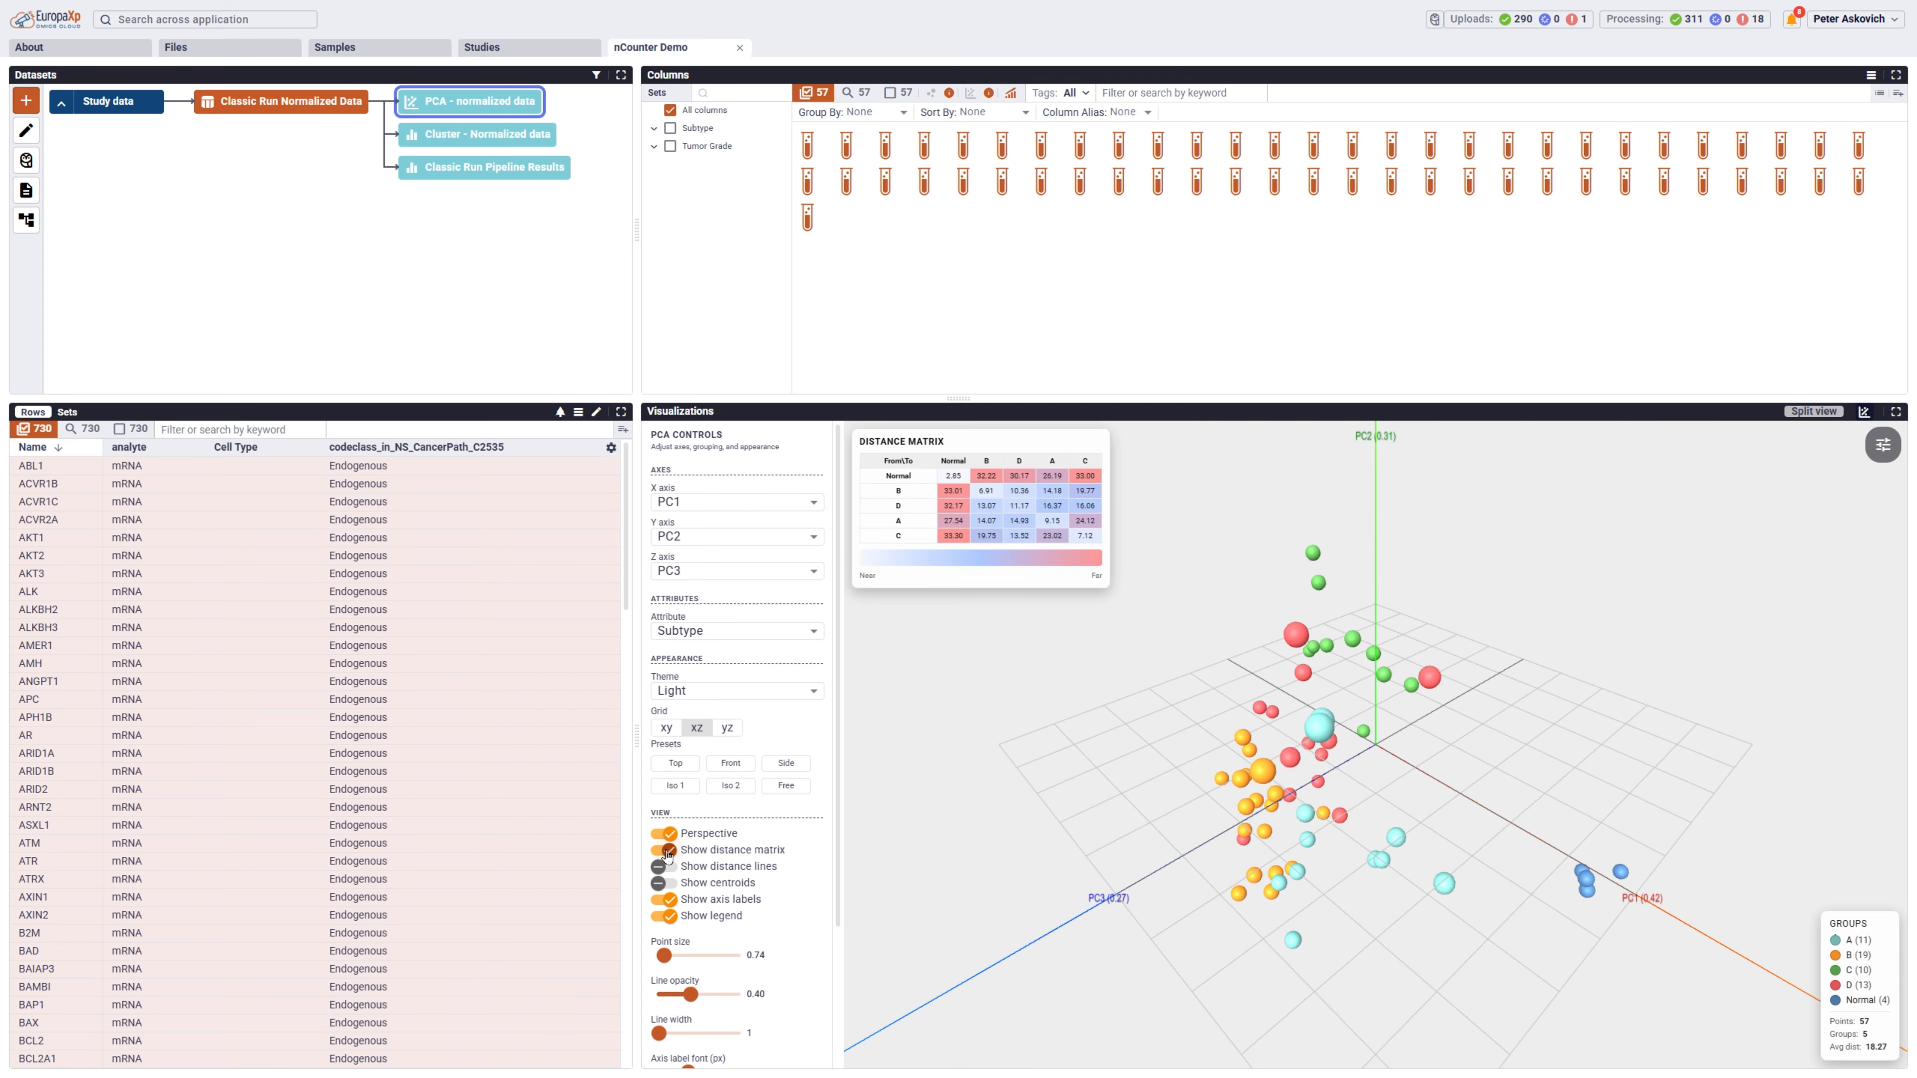
click(663, 866)
click(664, 883)
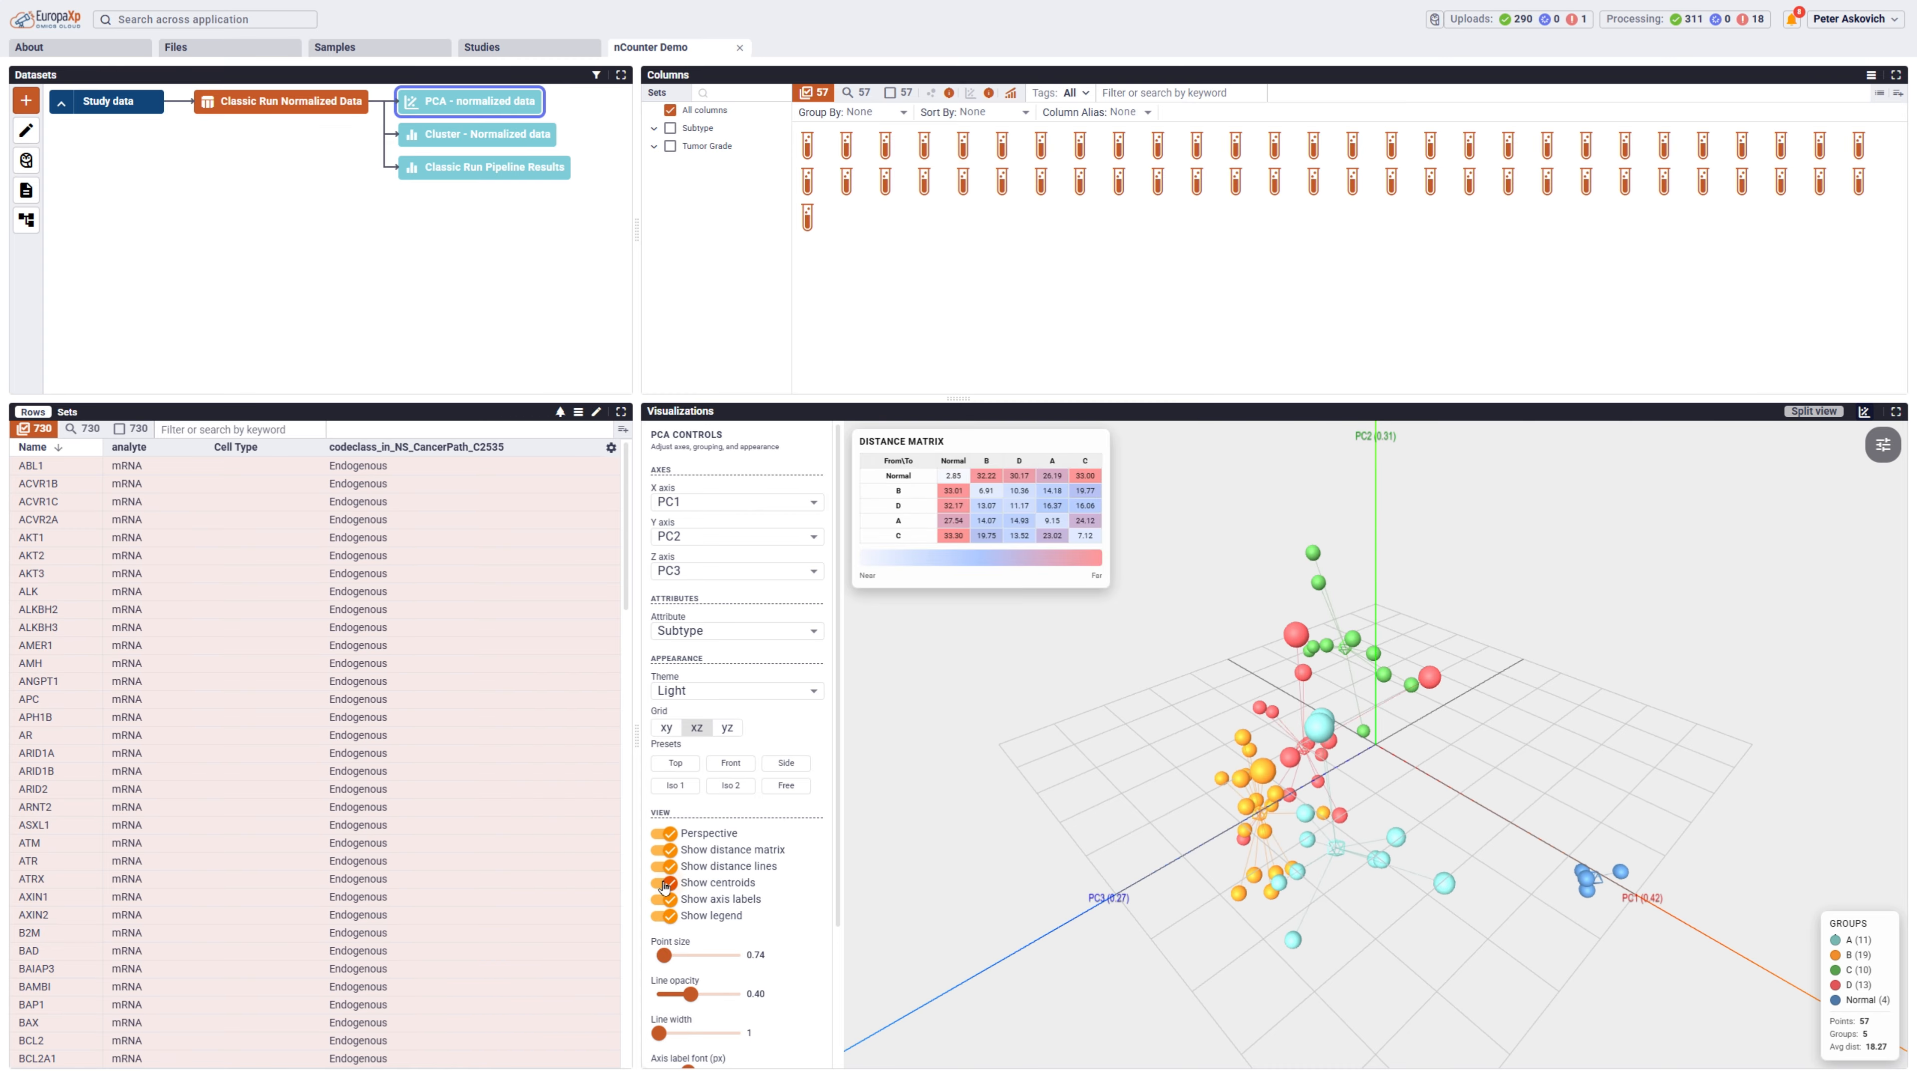
scroll(1381, 790, up, 3)
drag(1505, 872, 1496, 914)
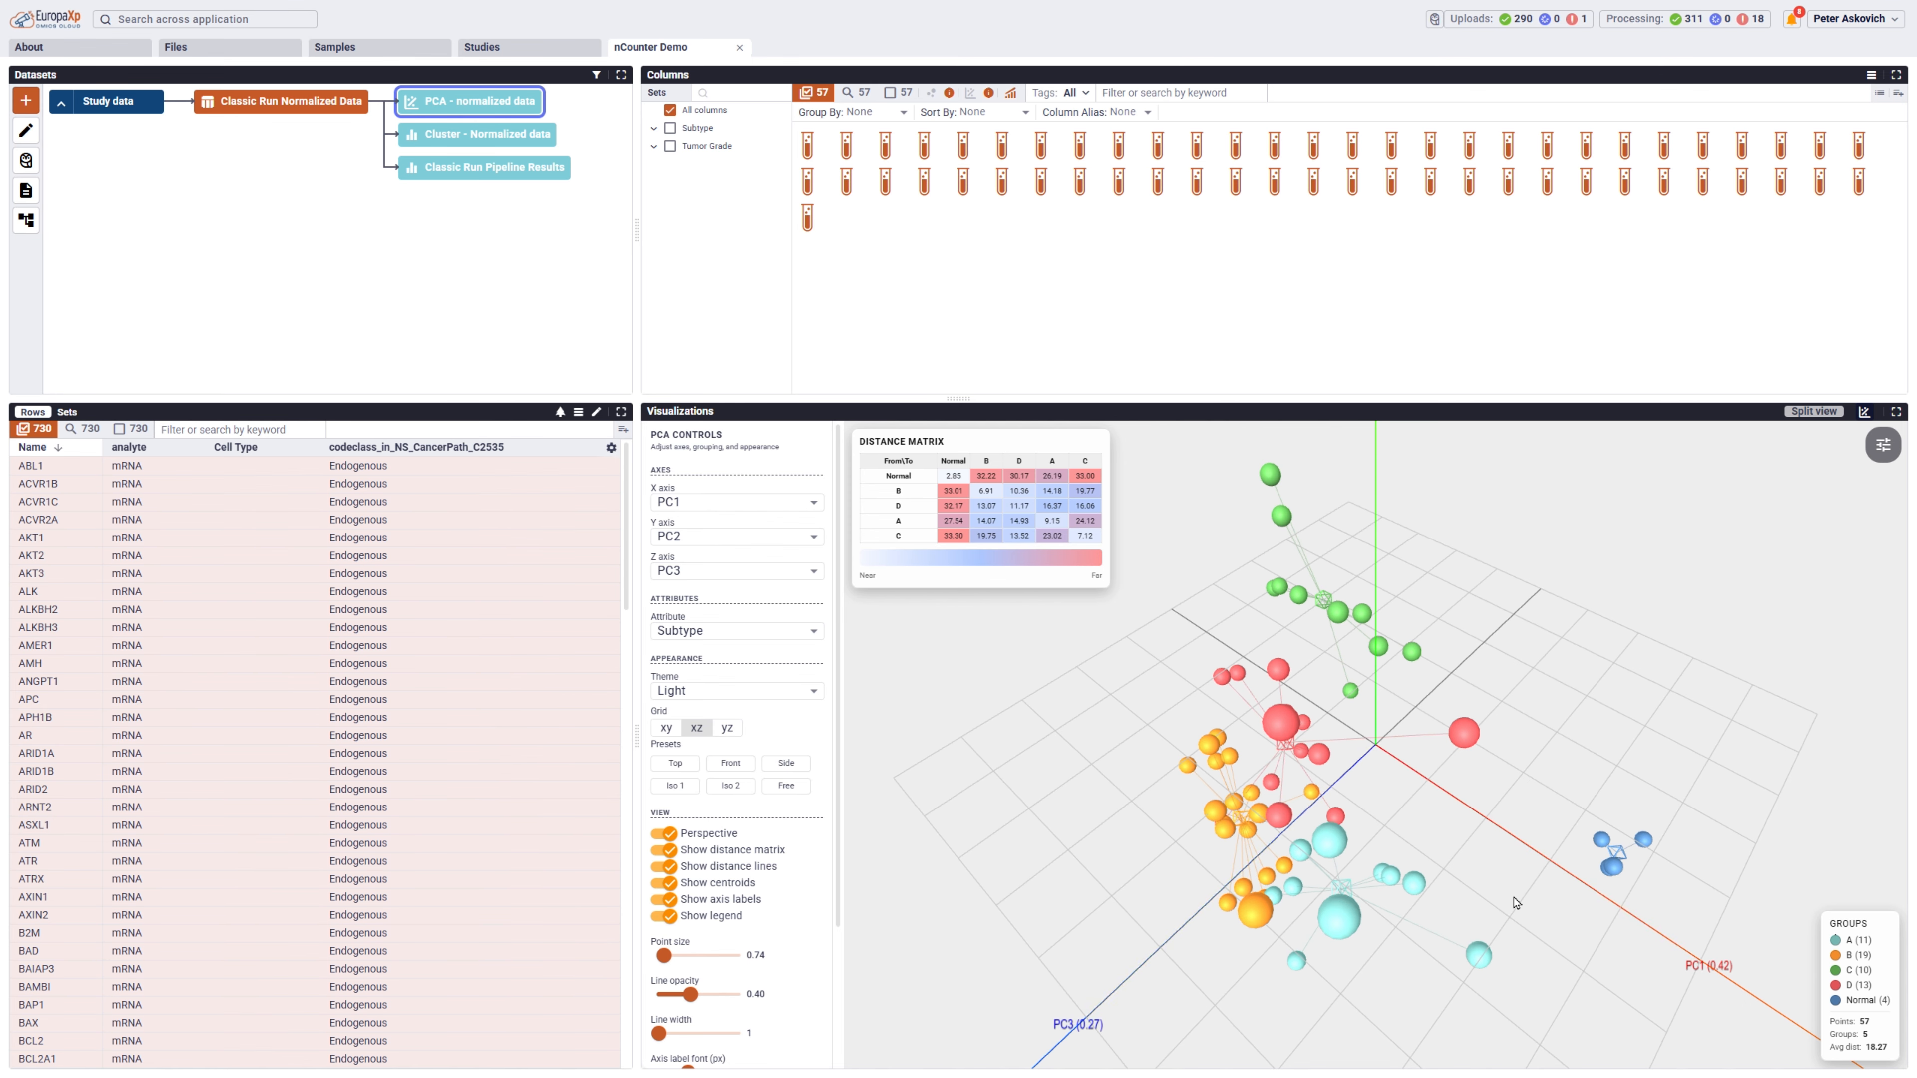
drag(1125, 948, 1371, 778)
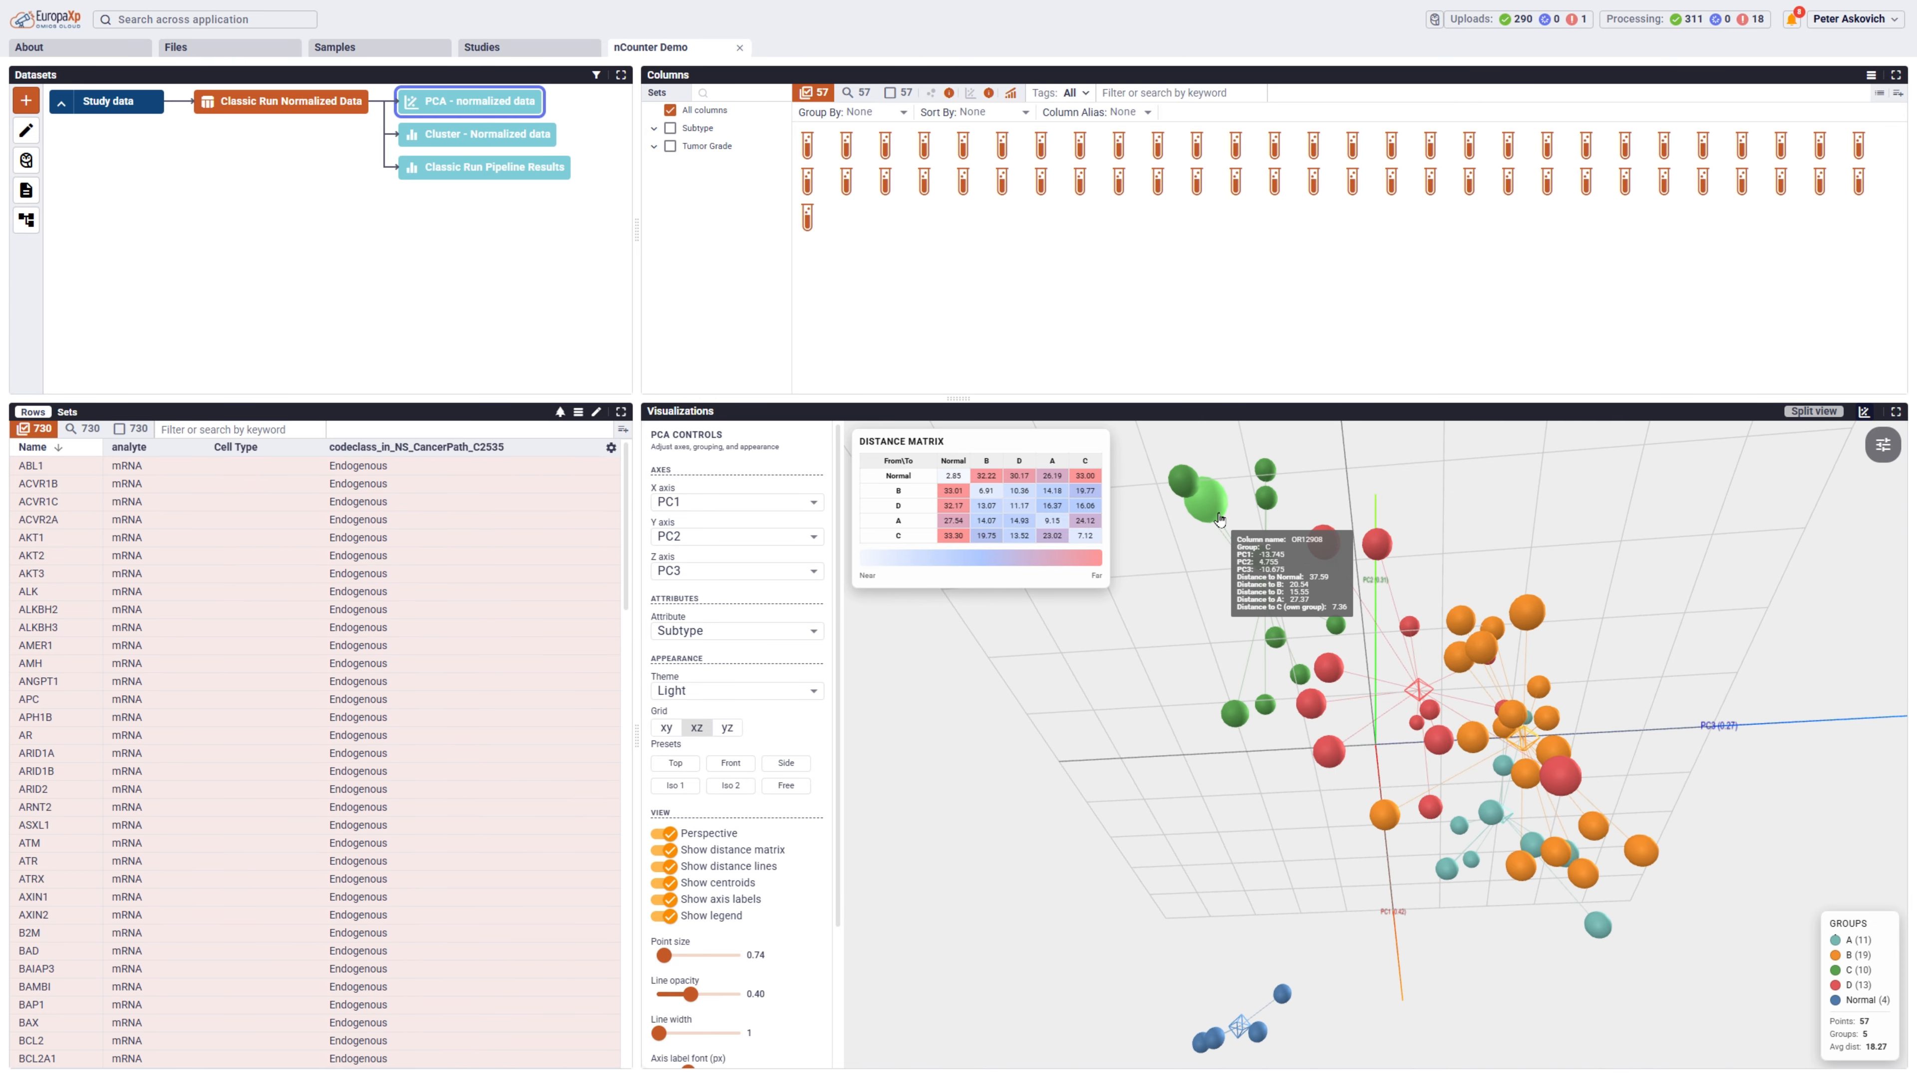
Set up a statistical test on the Classic Run normalized data with Tumor Grade as the grouping annotation.
click(293, 107)
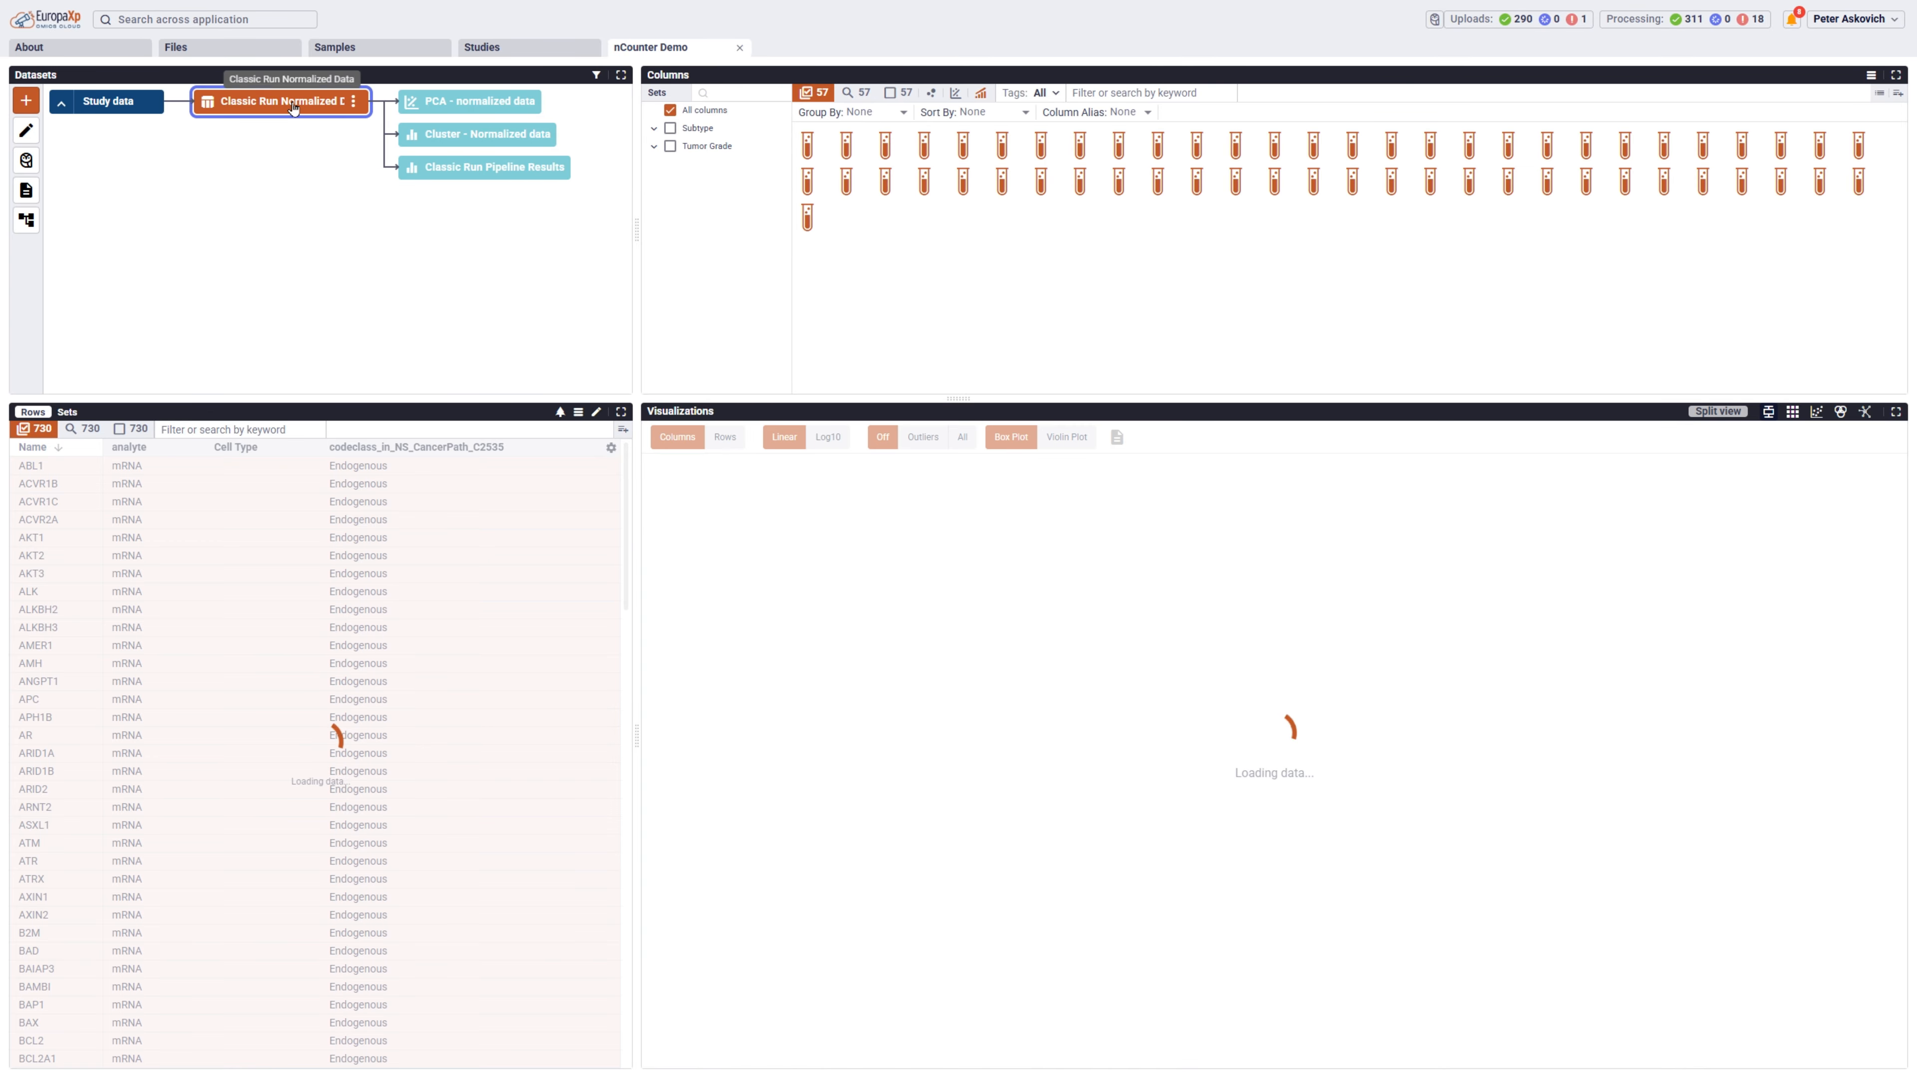
click(26, 100)
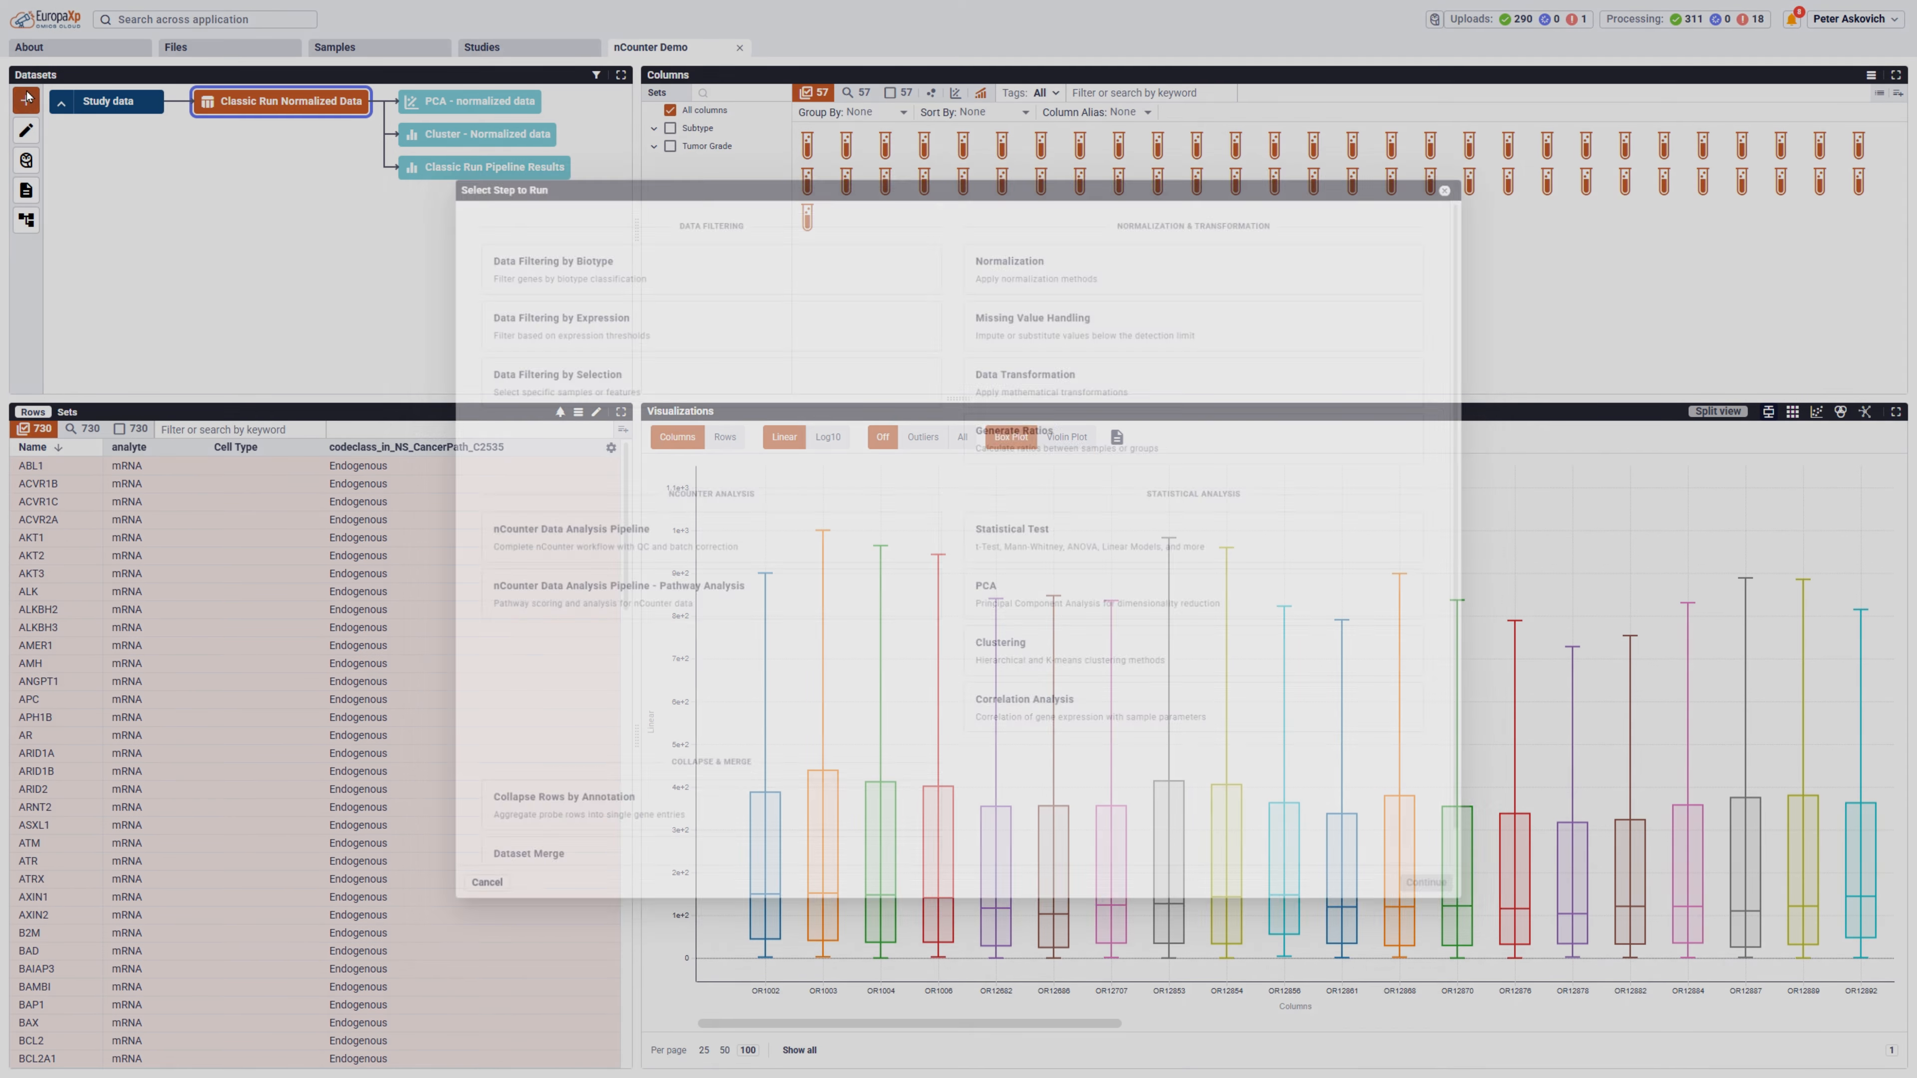
click(1048, 532)
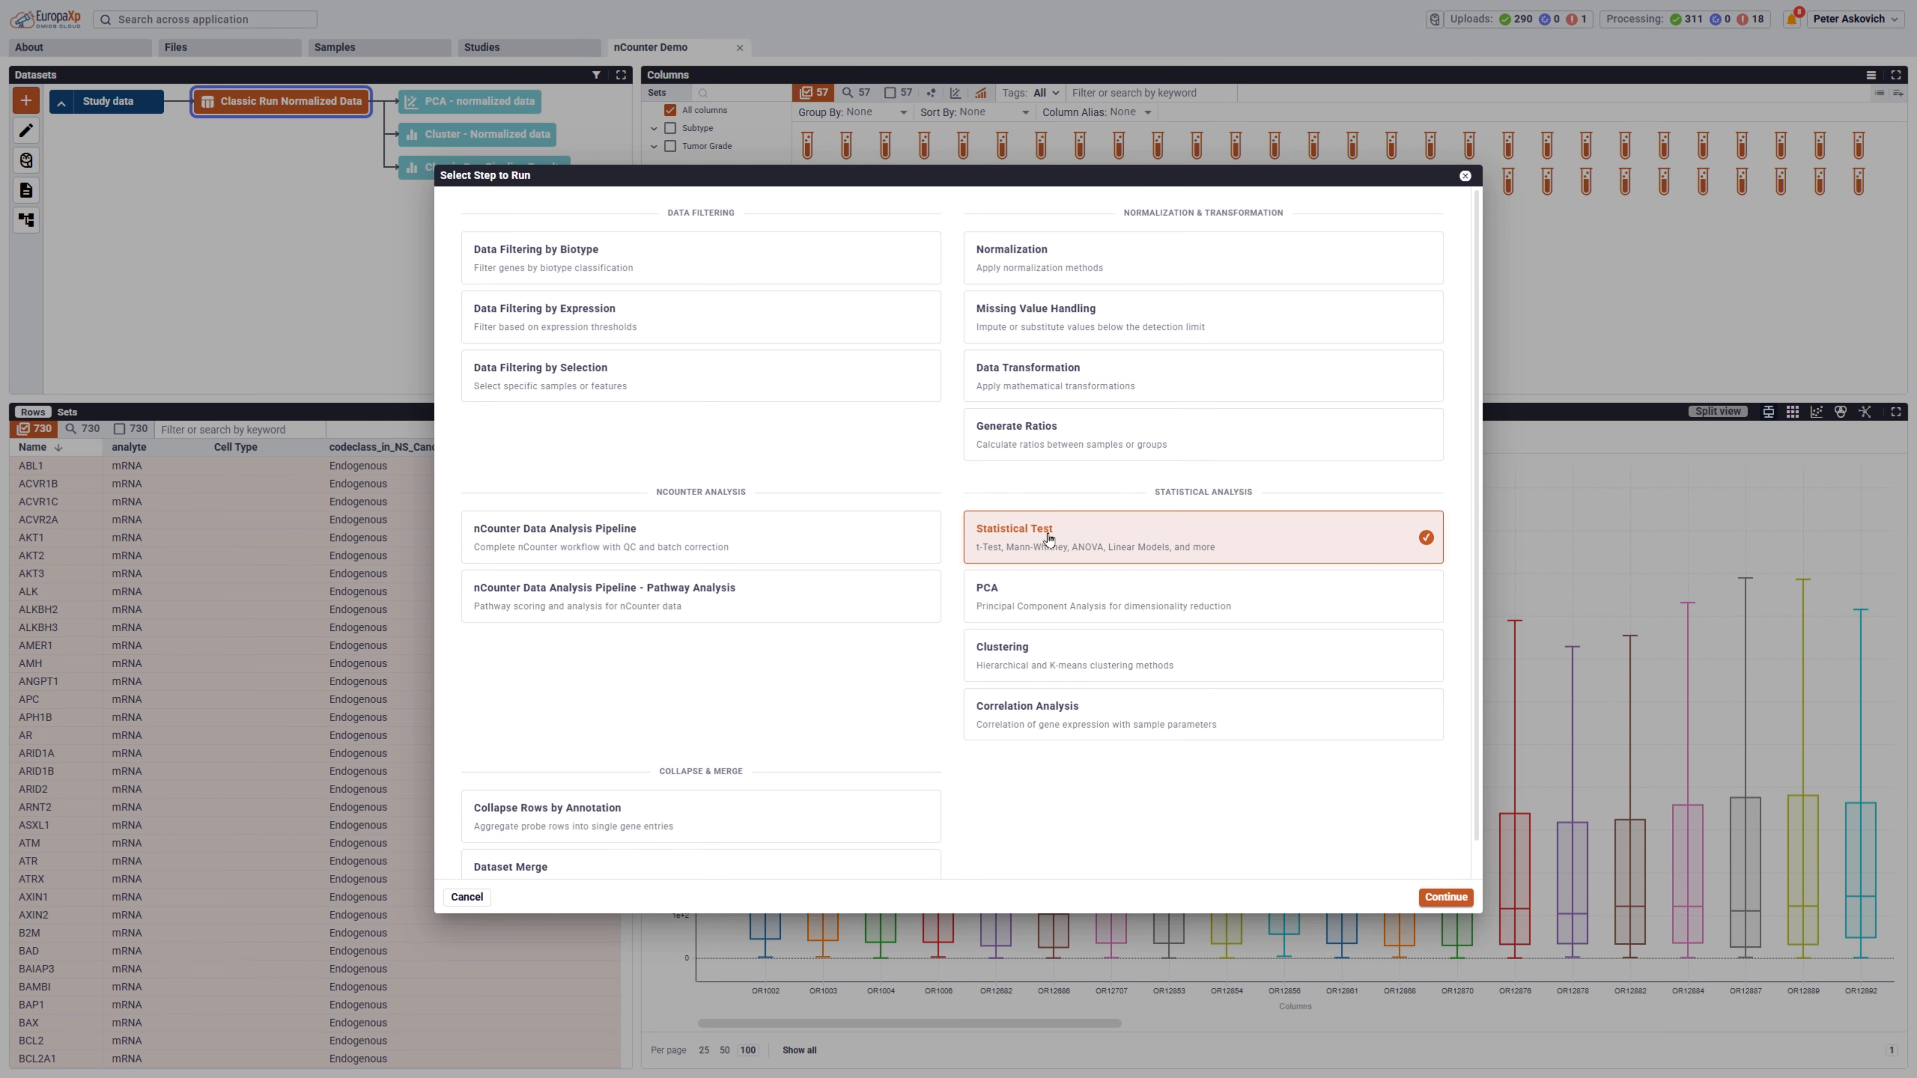
click(1444, 898)
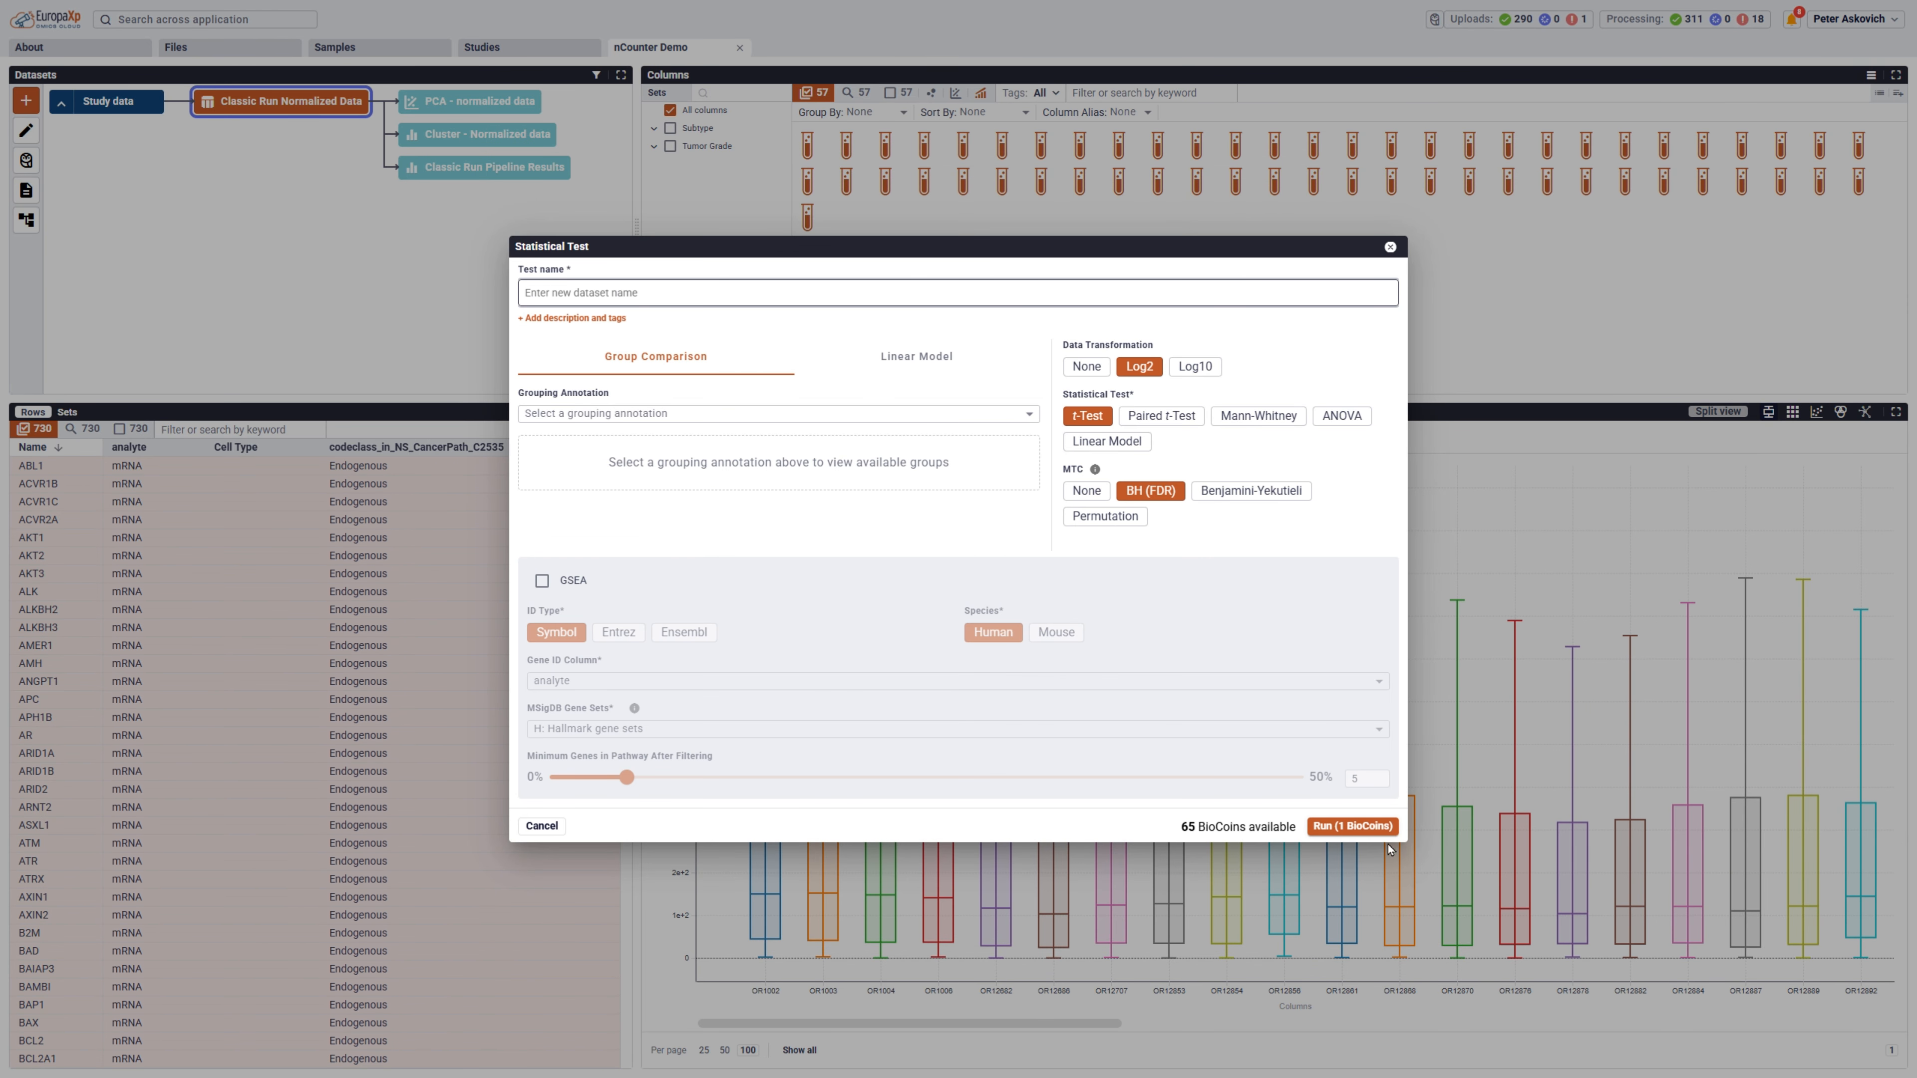
click(724, 417)
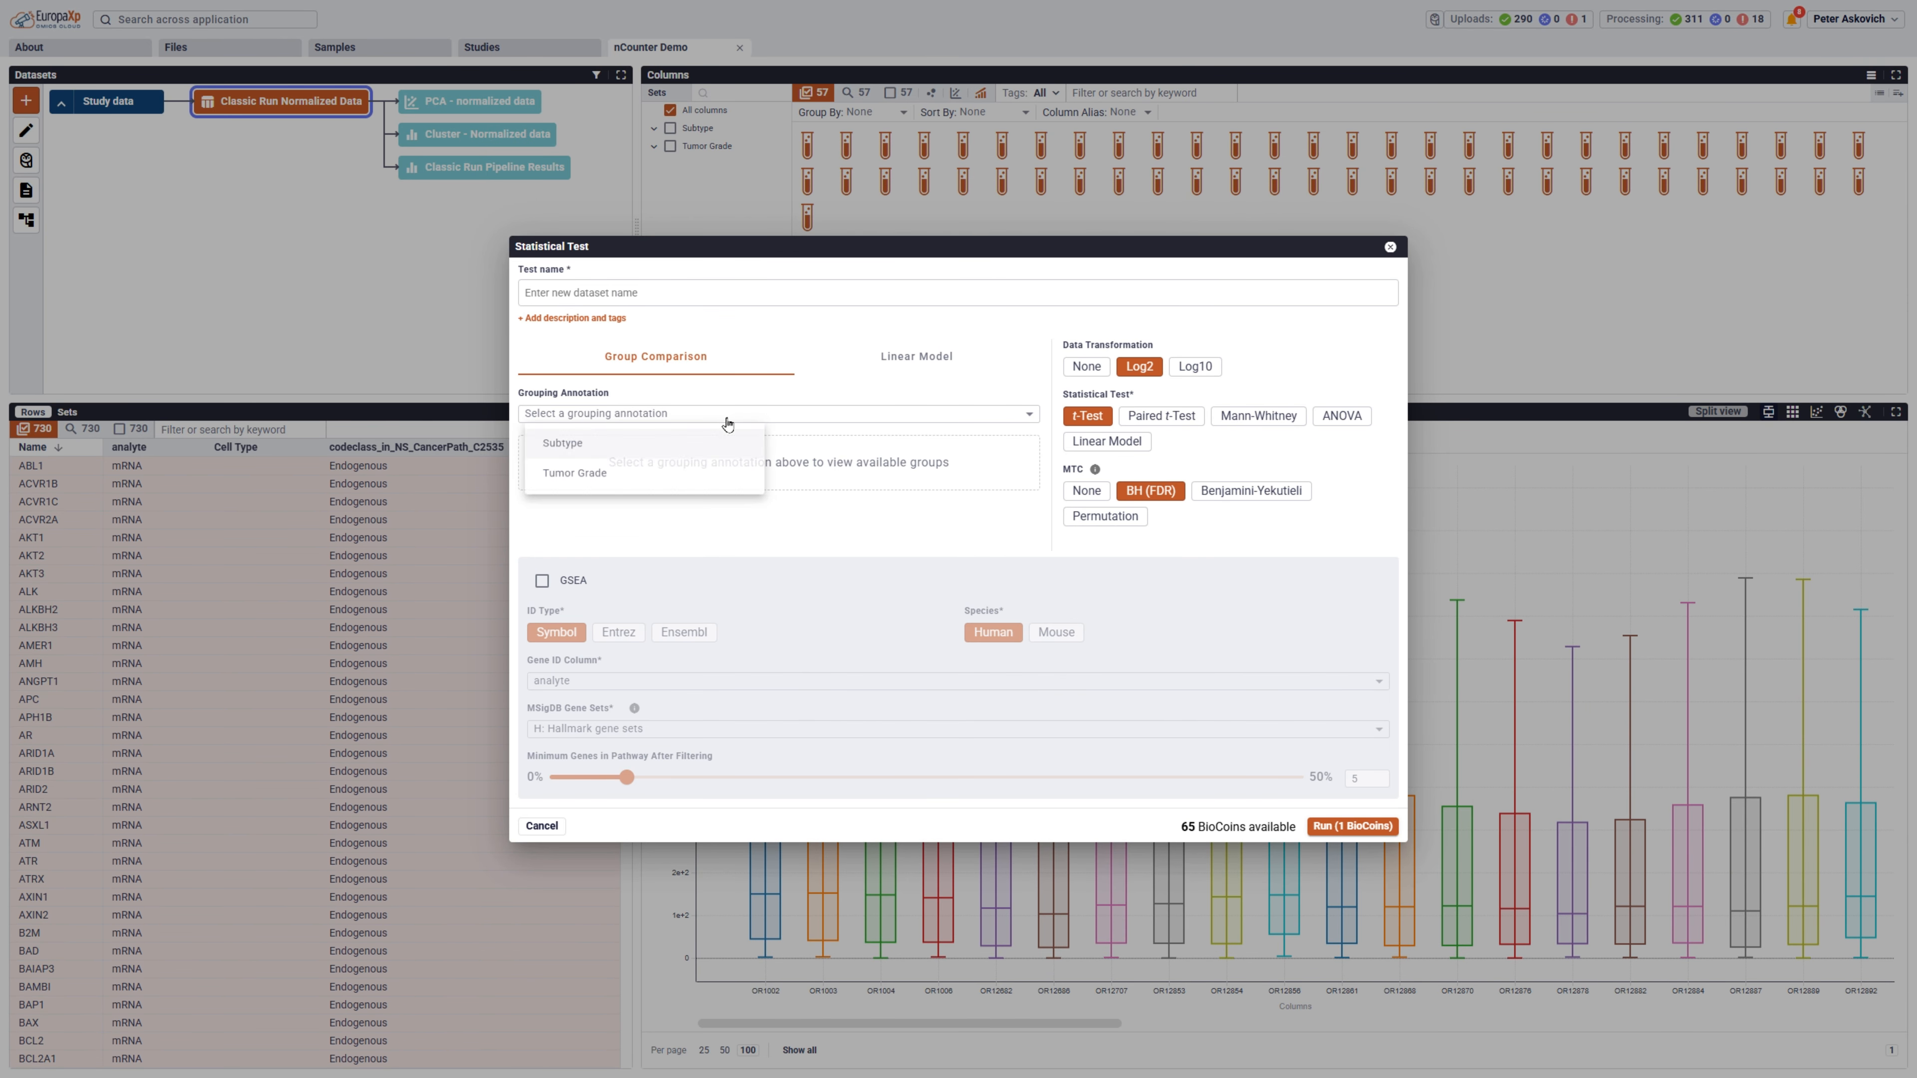
click(591, 475)
Name the statistical test Normal vs G1 and select the Normal and Grade I groups for comparison.
click(595, 308)
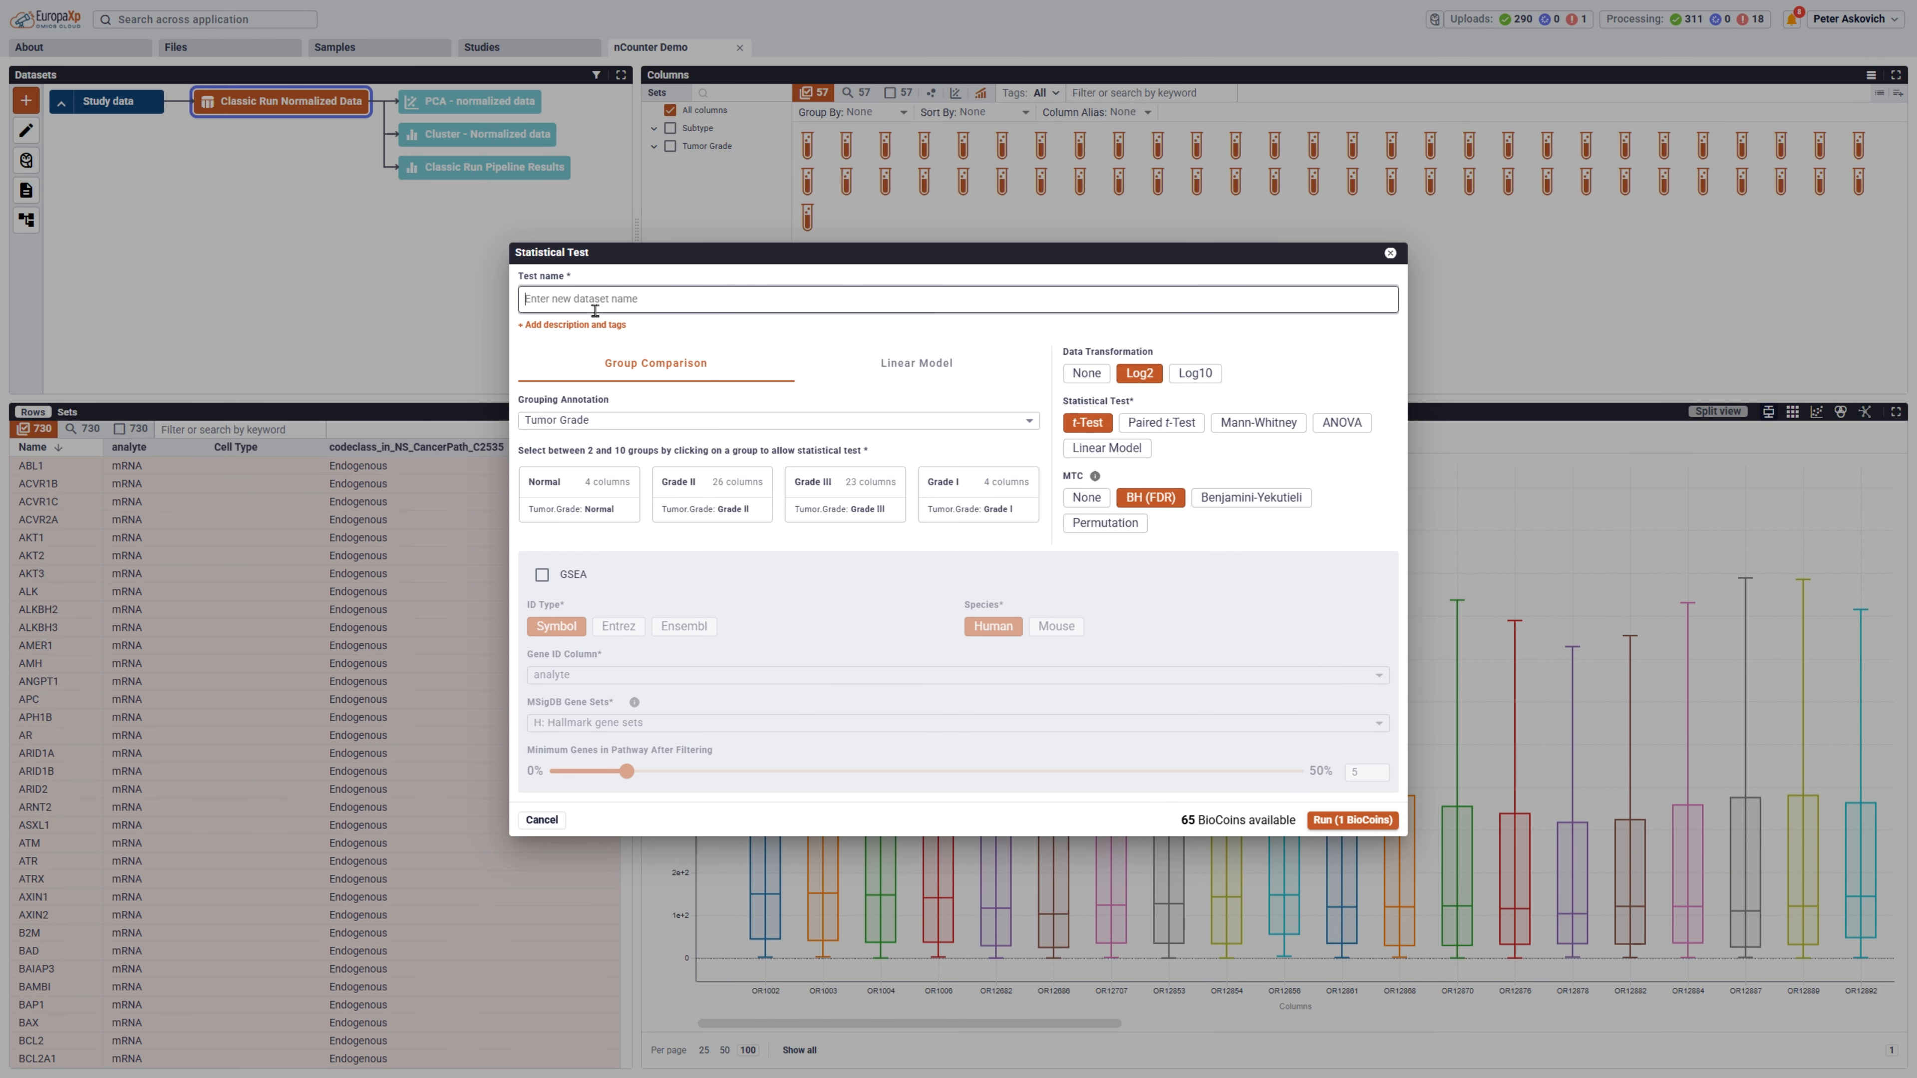
text(Normal vs G1)
click(578, 489)
click(622, 537)
click(622, 537)
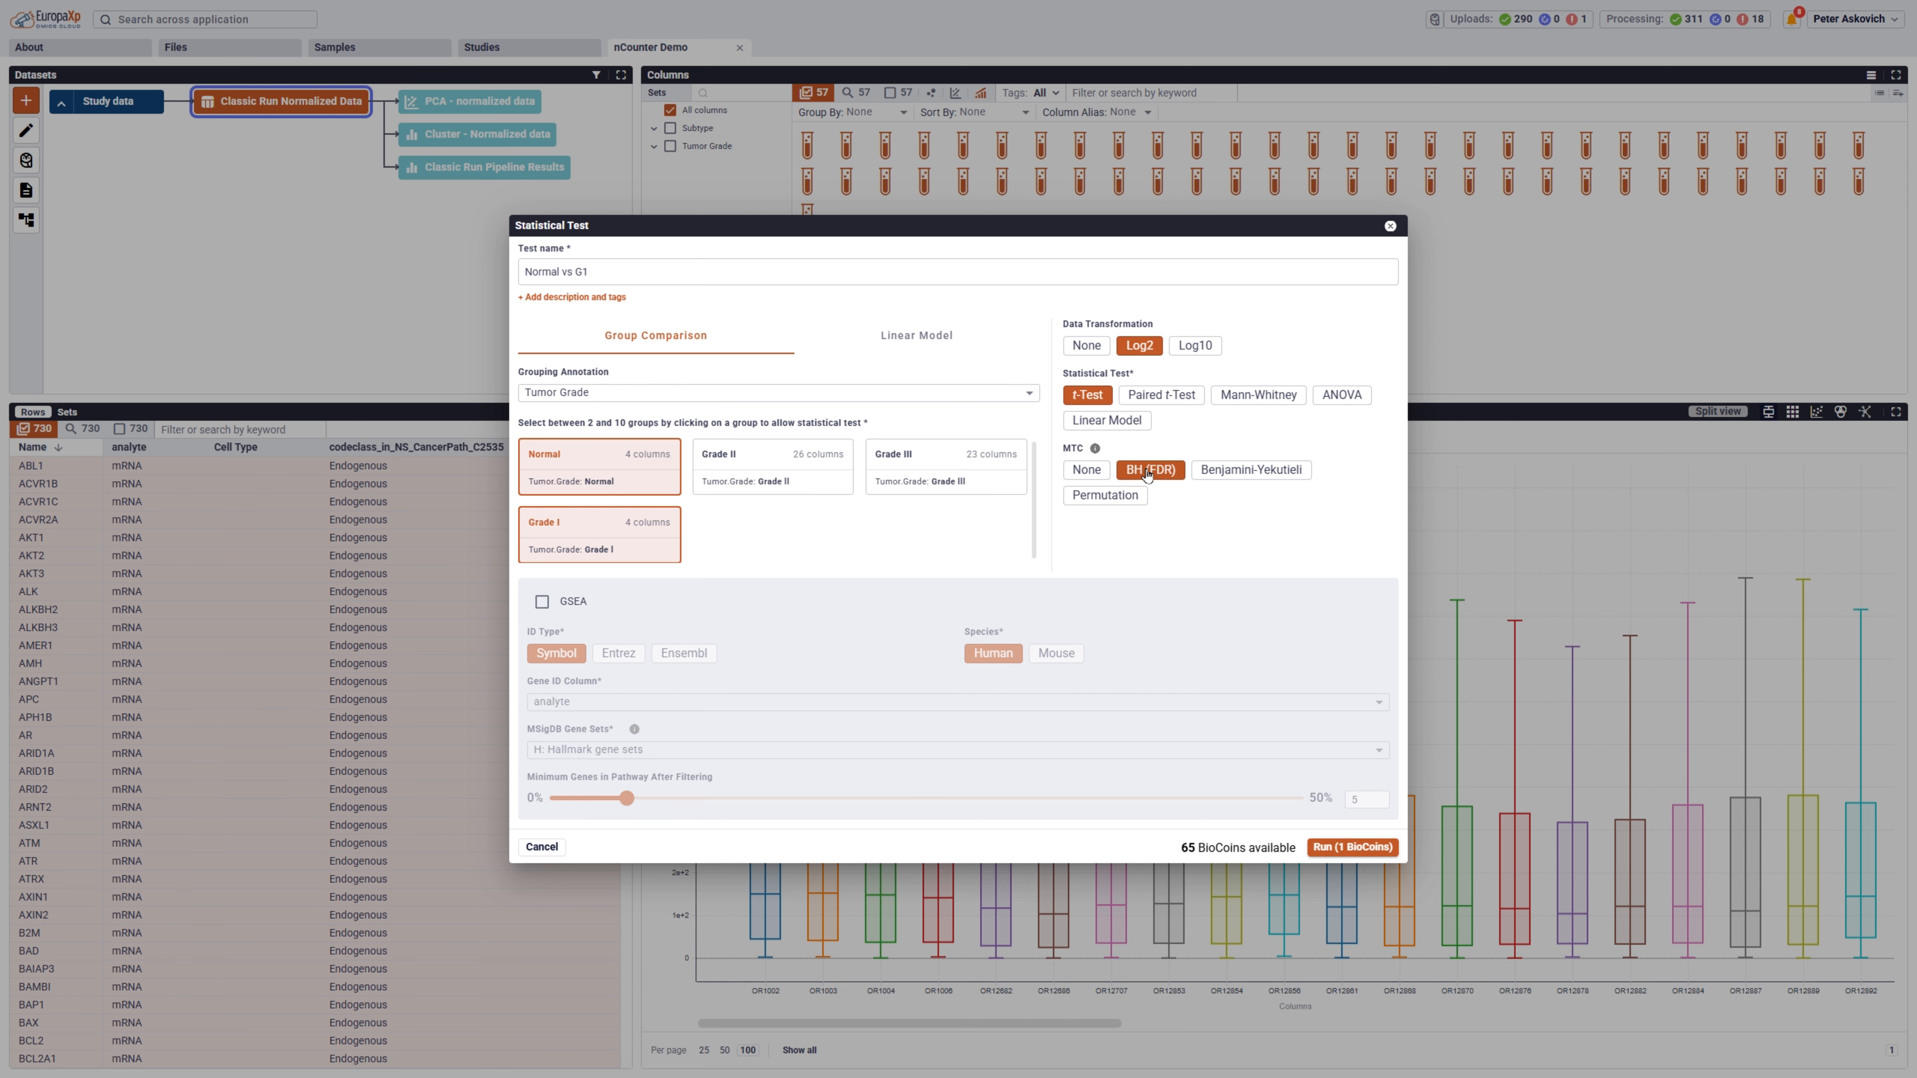
Enable GSEA for the statistical test and set its gene ID column to Name.
click(542, 601)
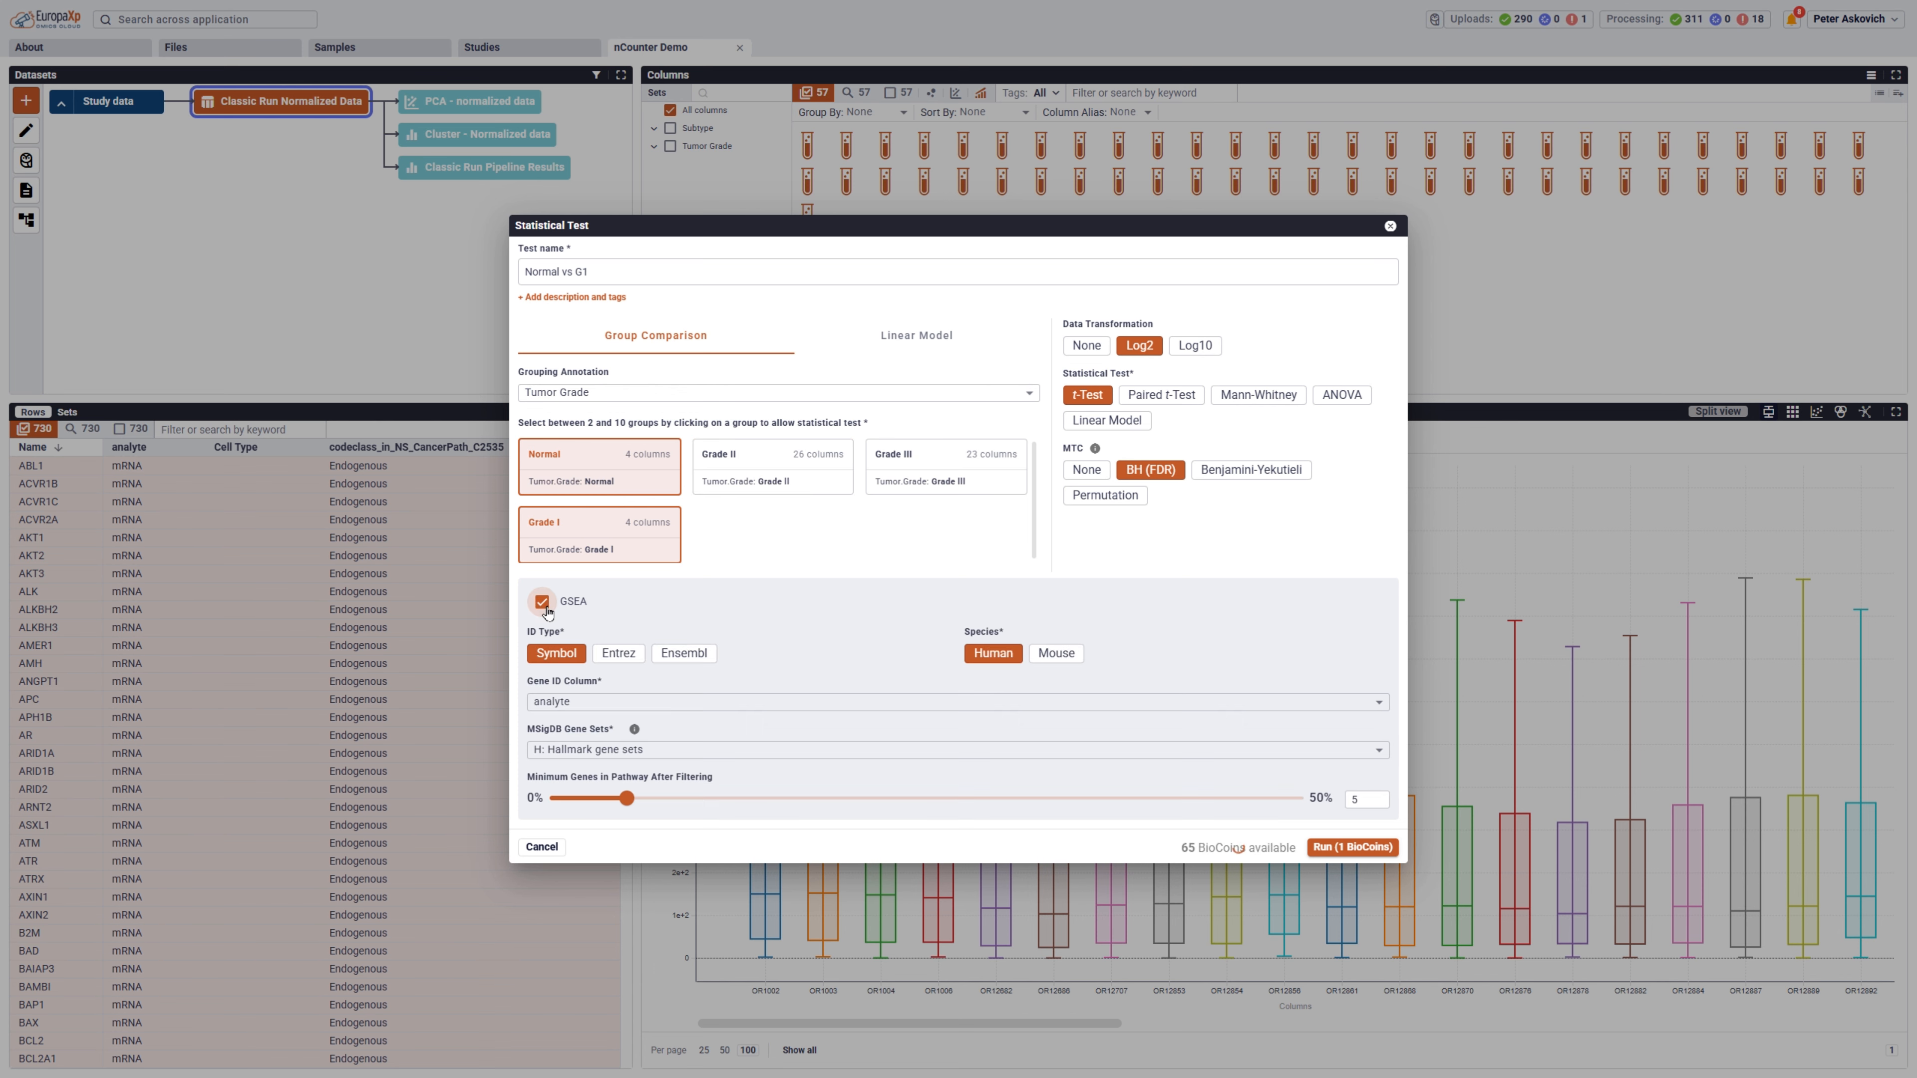
click(577, 702)
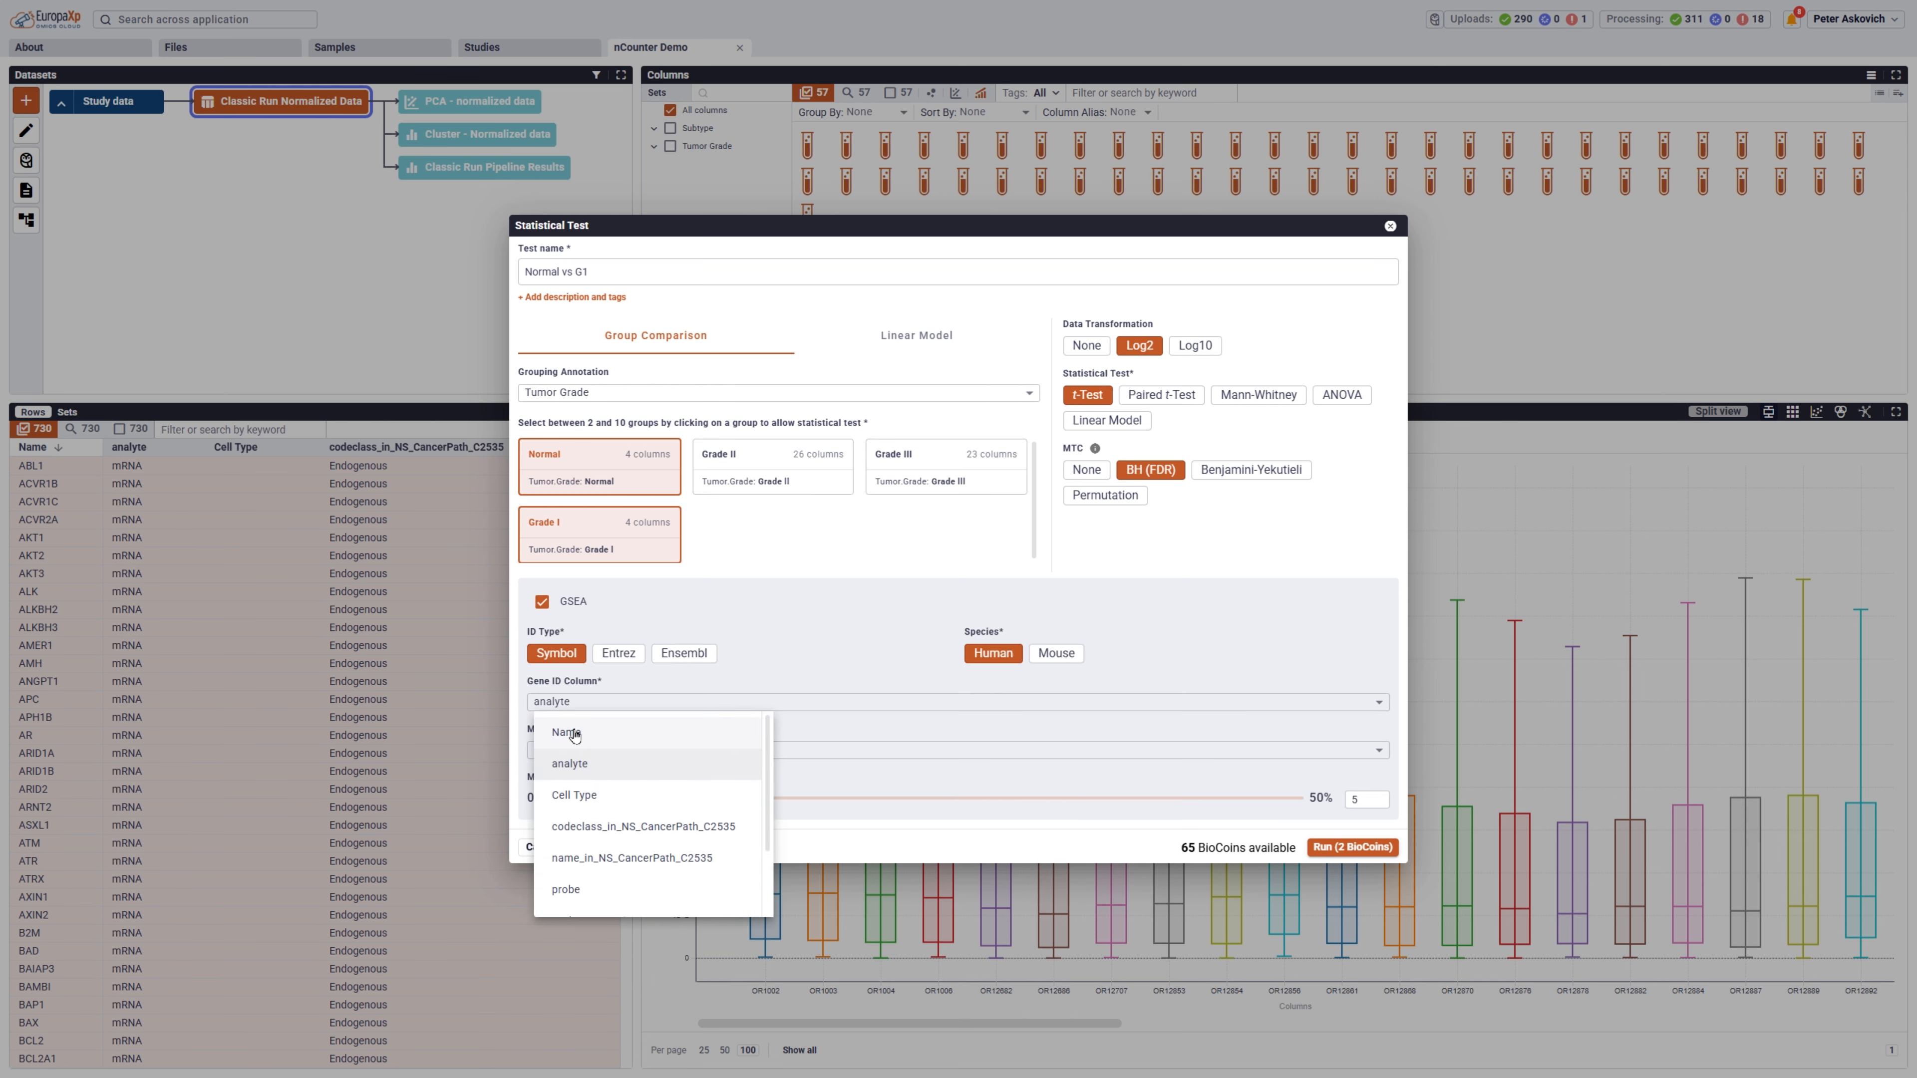
click(571, 729)
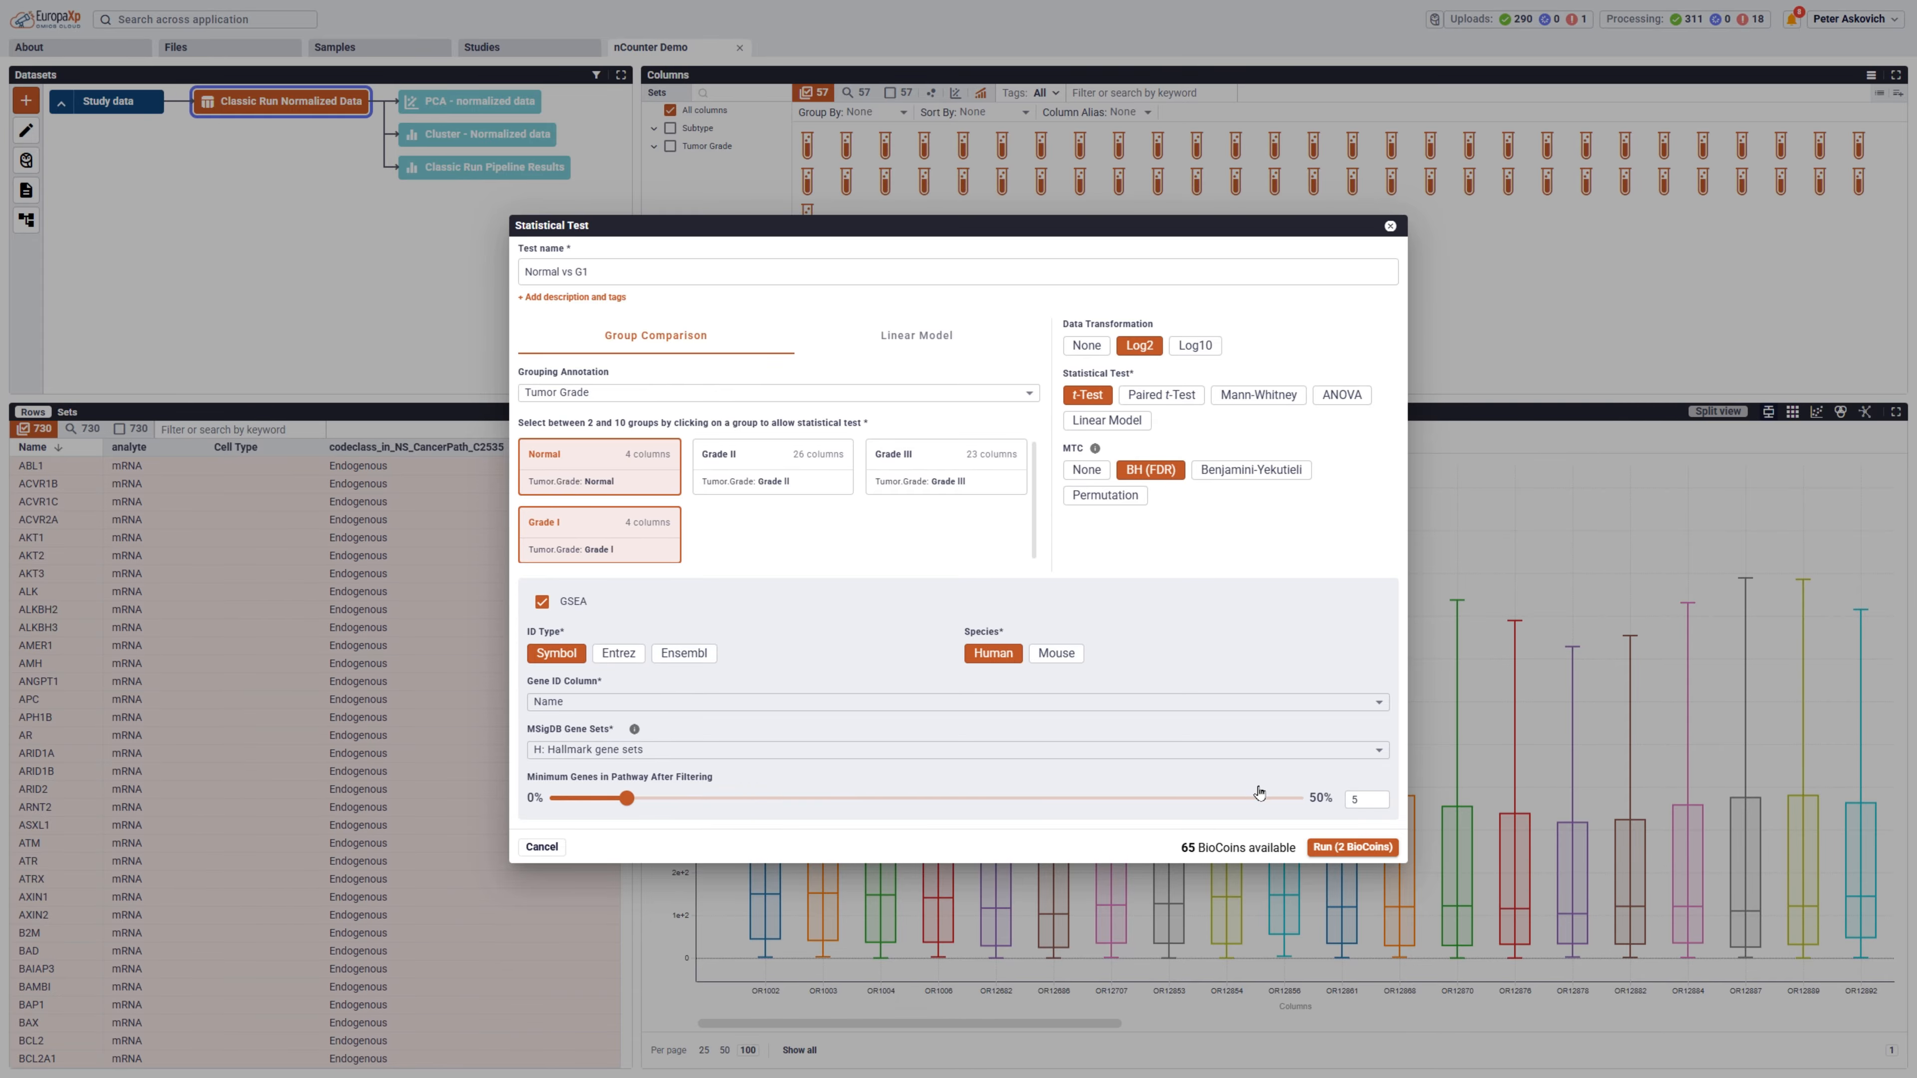
Run the Normal vs G1 test and the matching Normal vs G2 and Normal vs G3 t-tests with GSEA.
click(1348, 847)
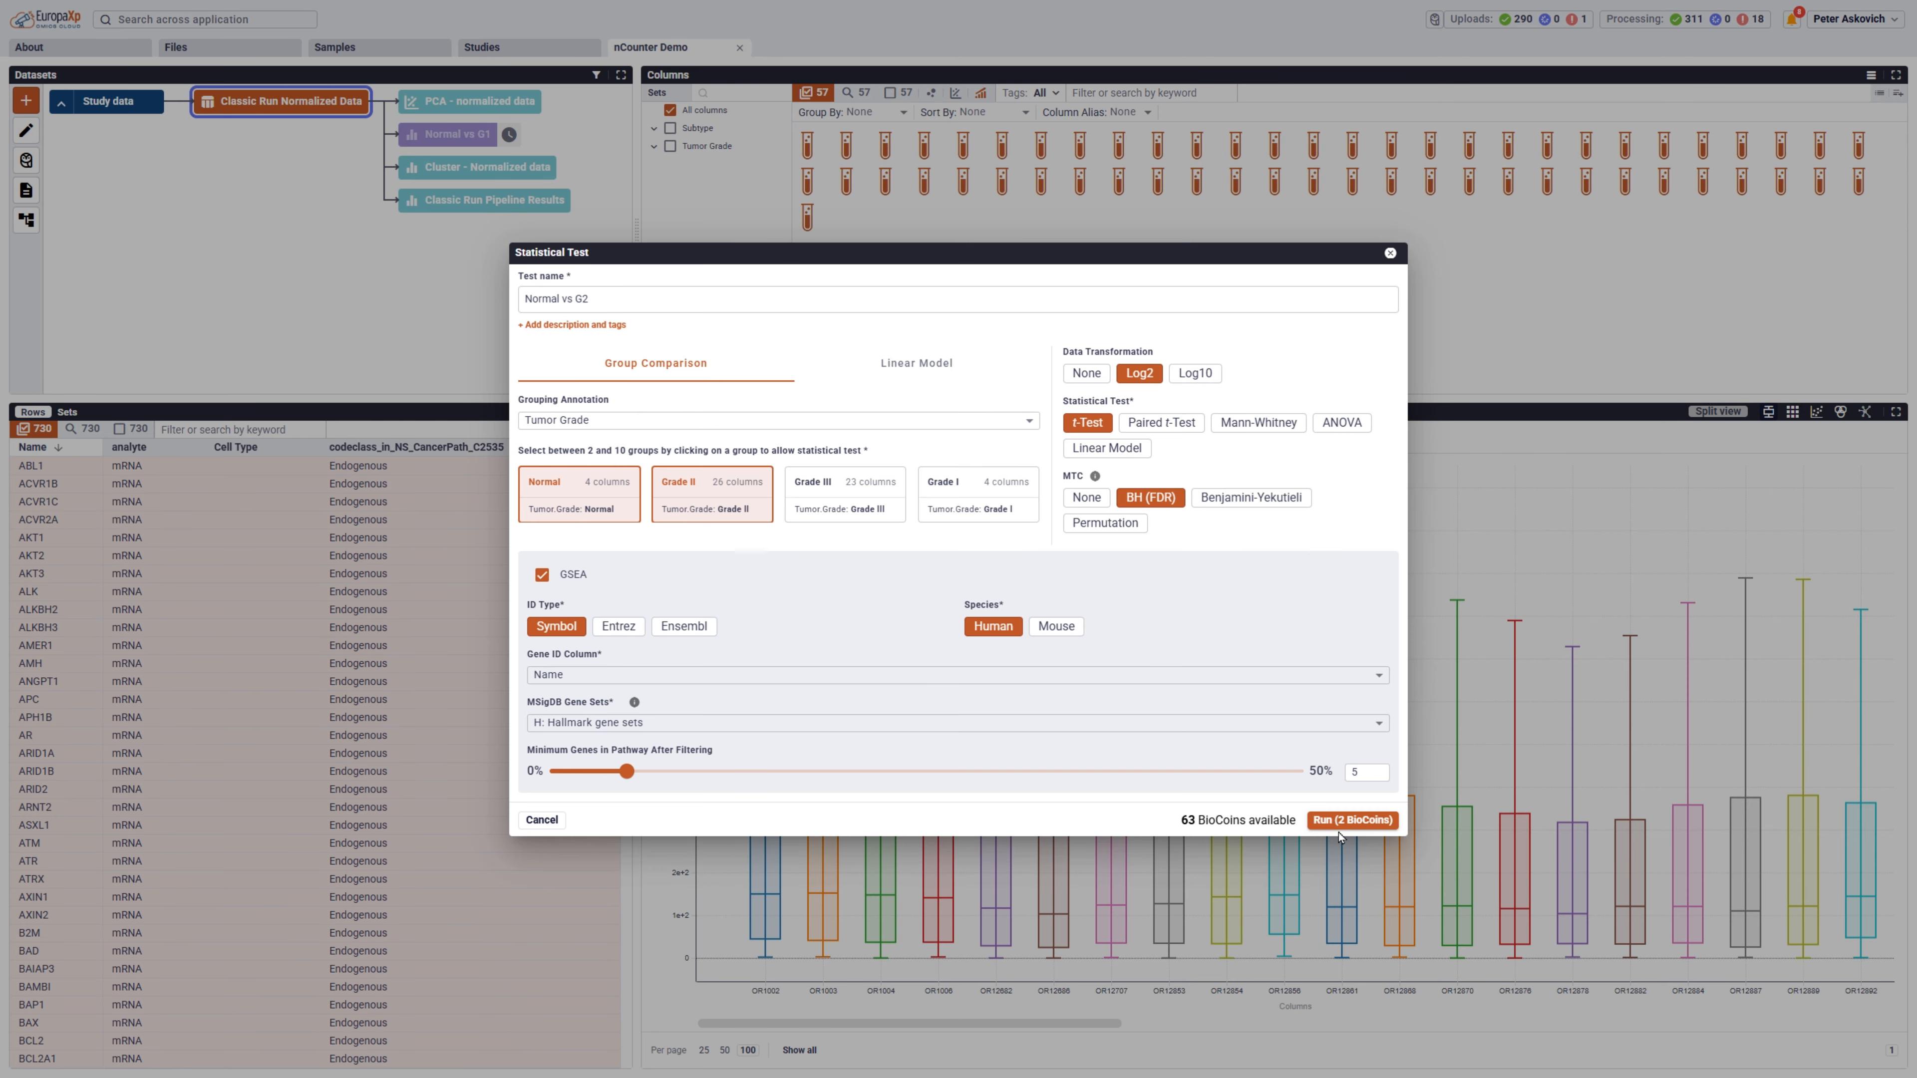
click(1336, 822)
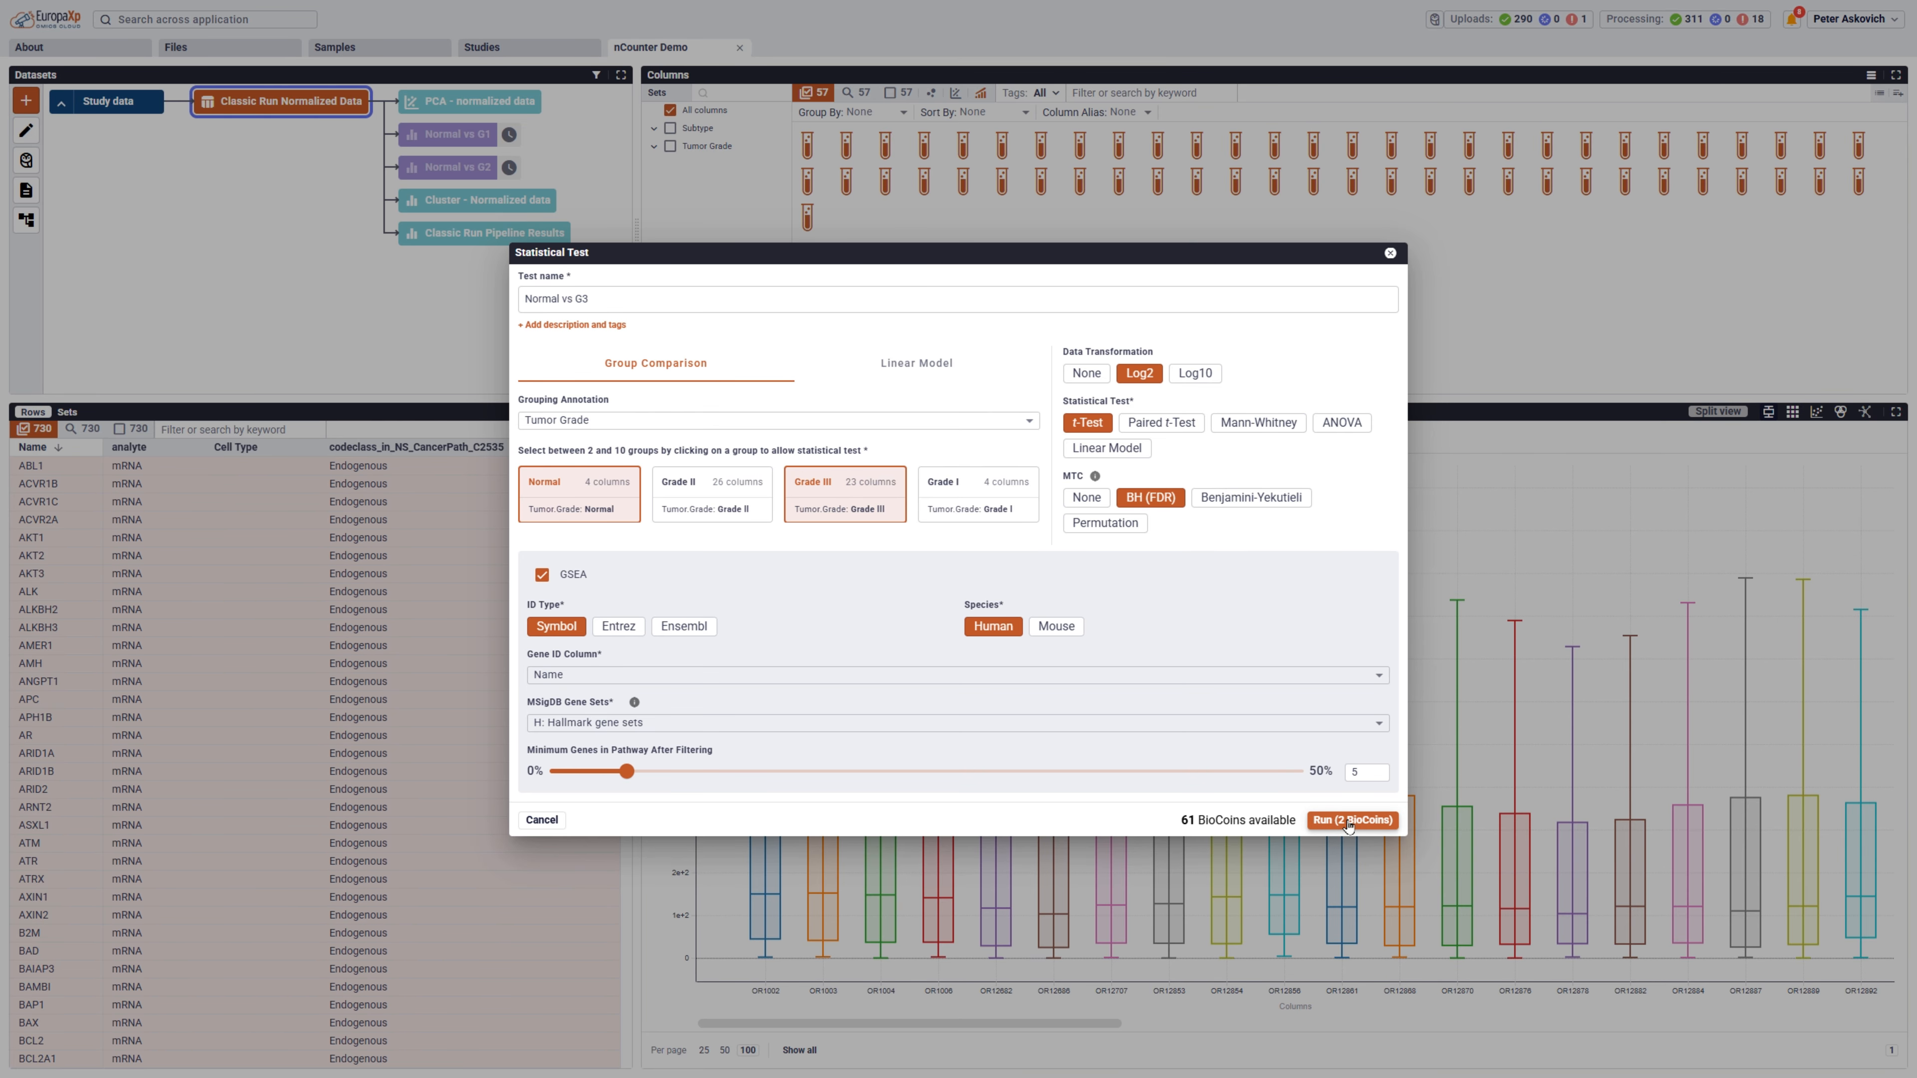
click(1347, 820)
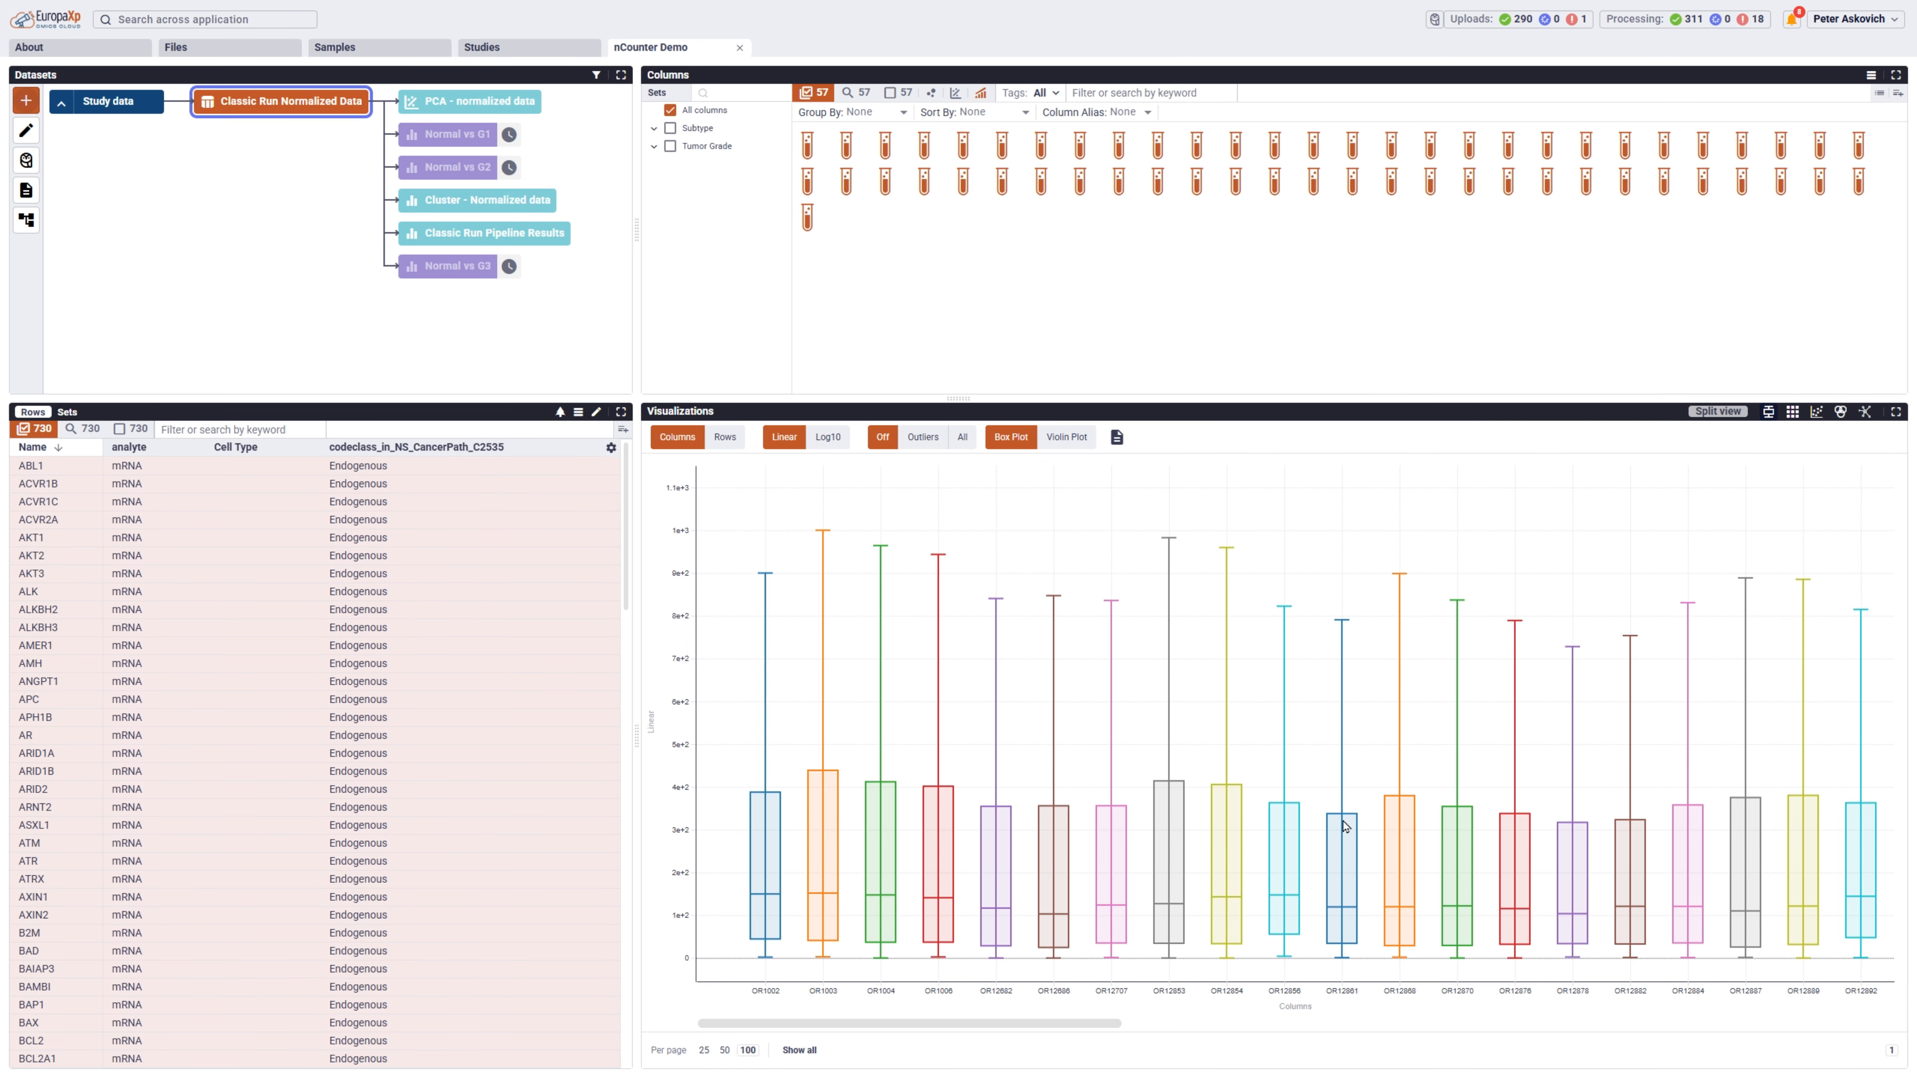
Show the Normal vs G3 results as a volcano plot with slider thresholds of ±0.138 for Log2Ratio and 2.504 for -log10 pValue.
click(460, 267)
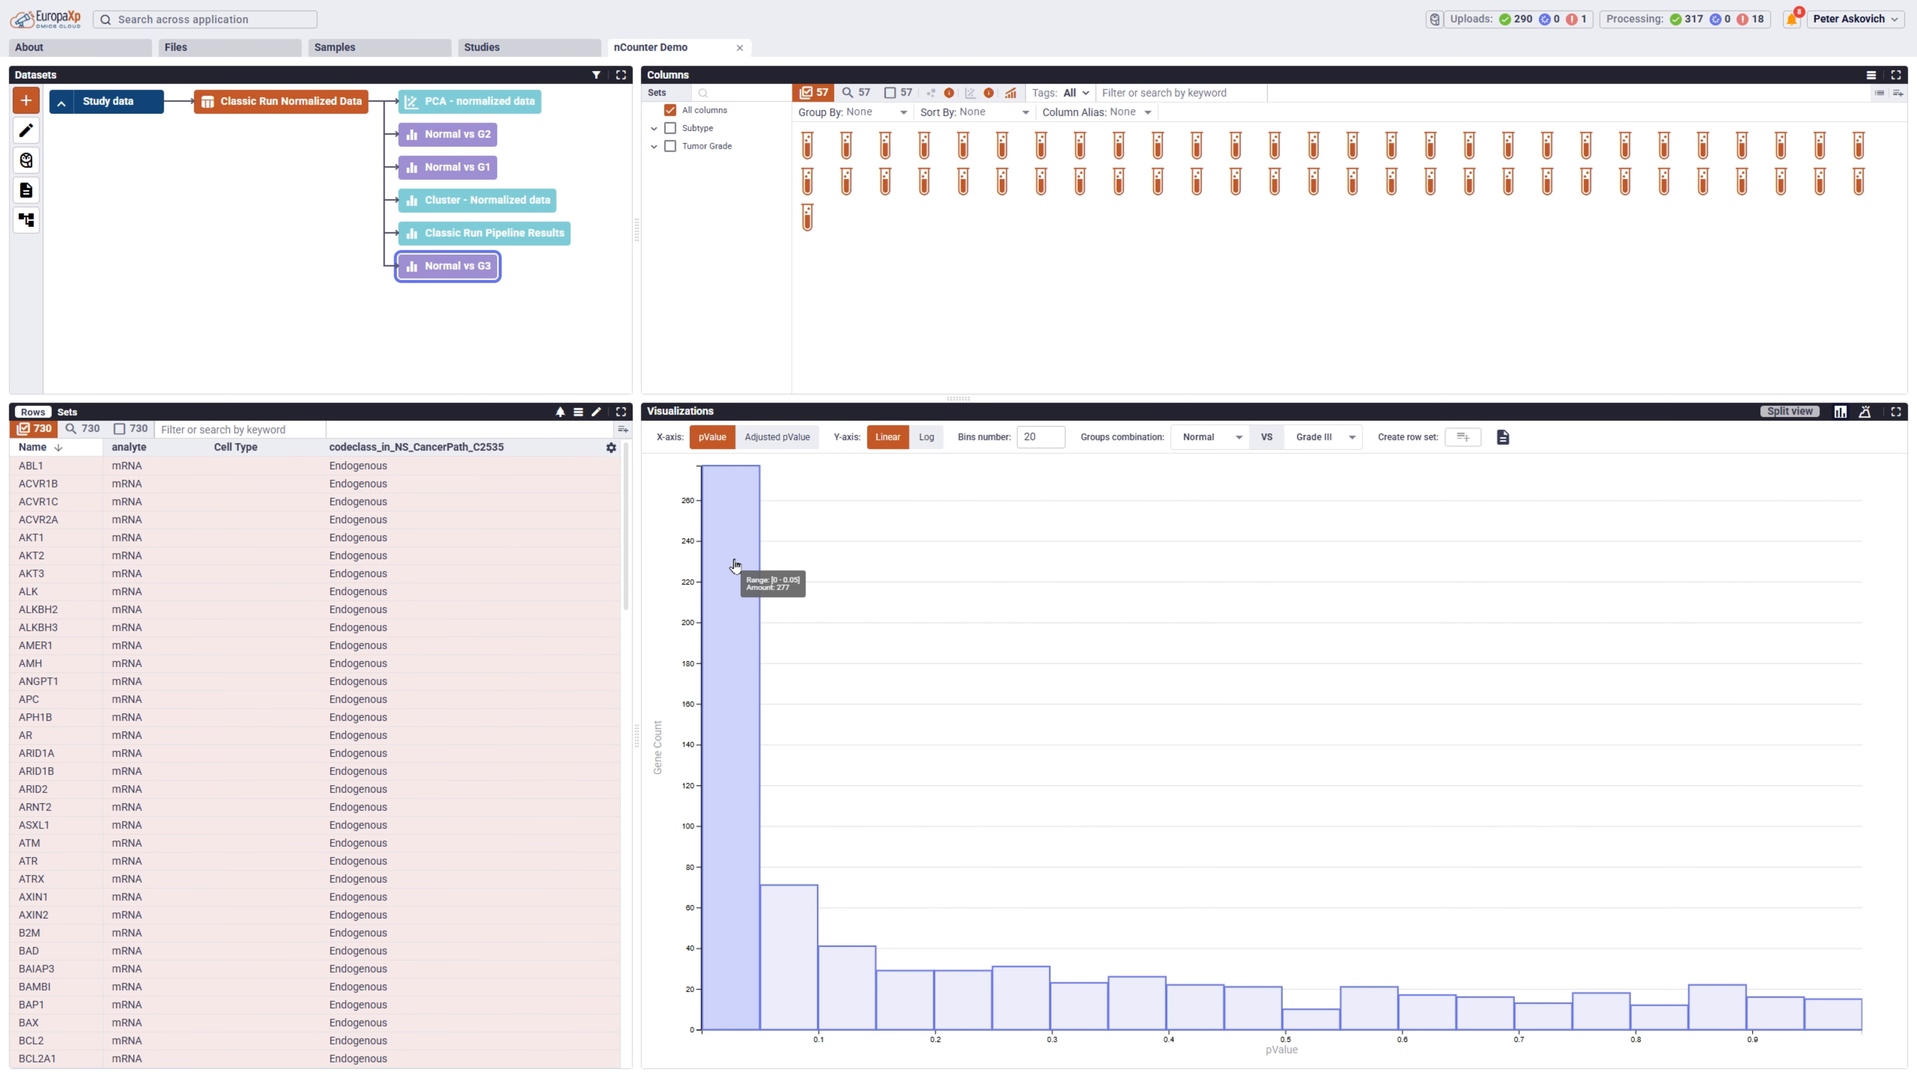
click(1863, 412)
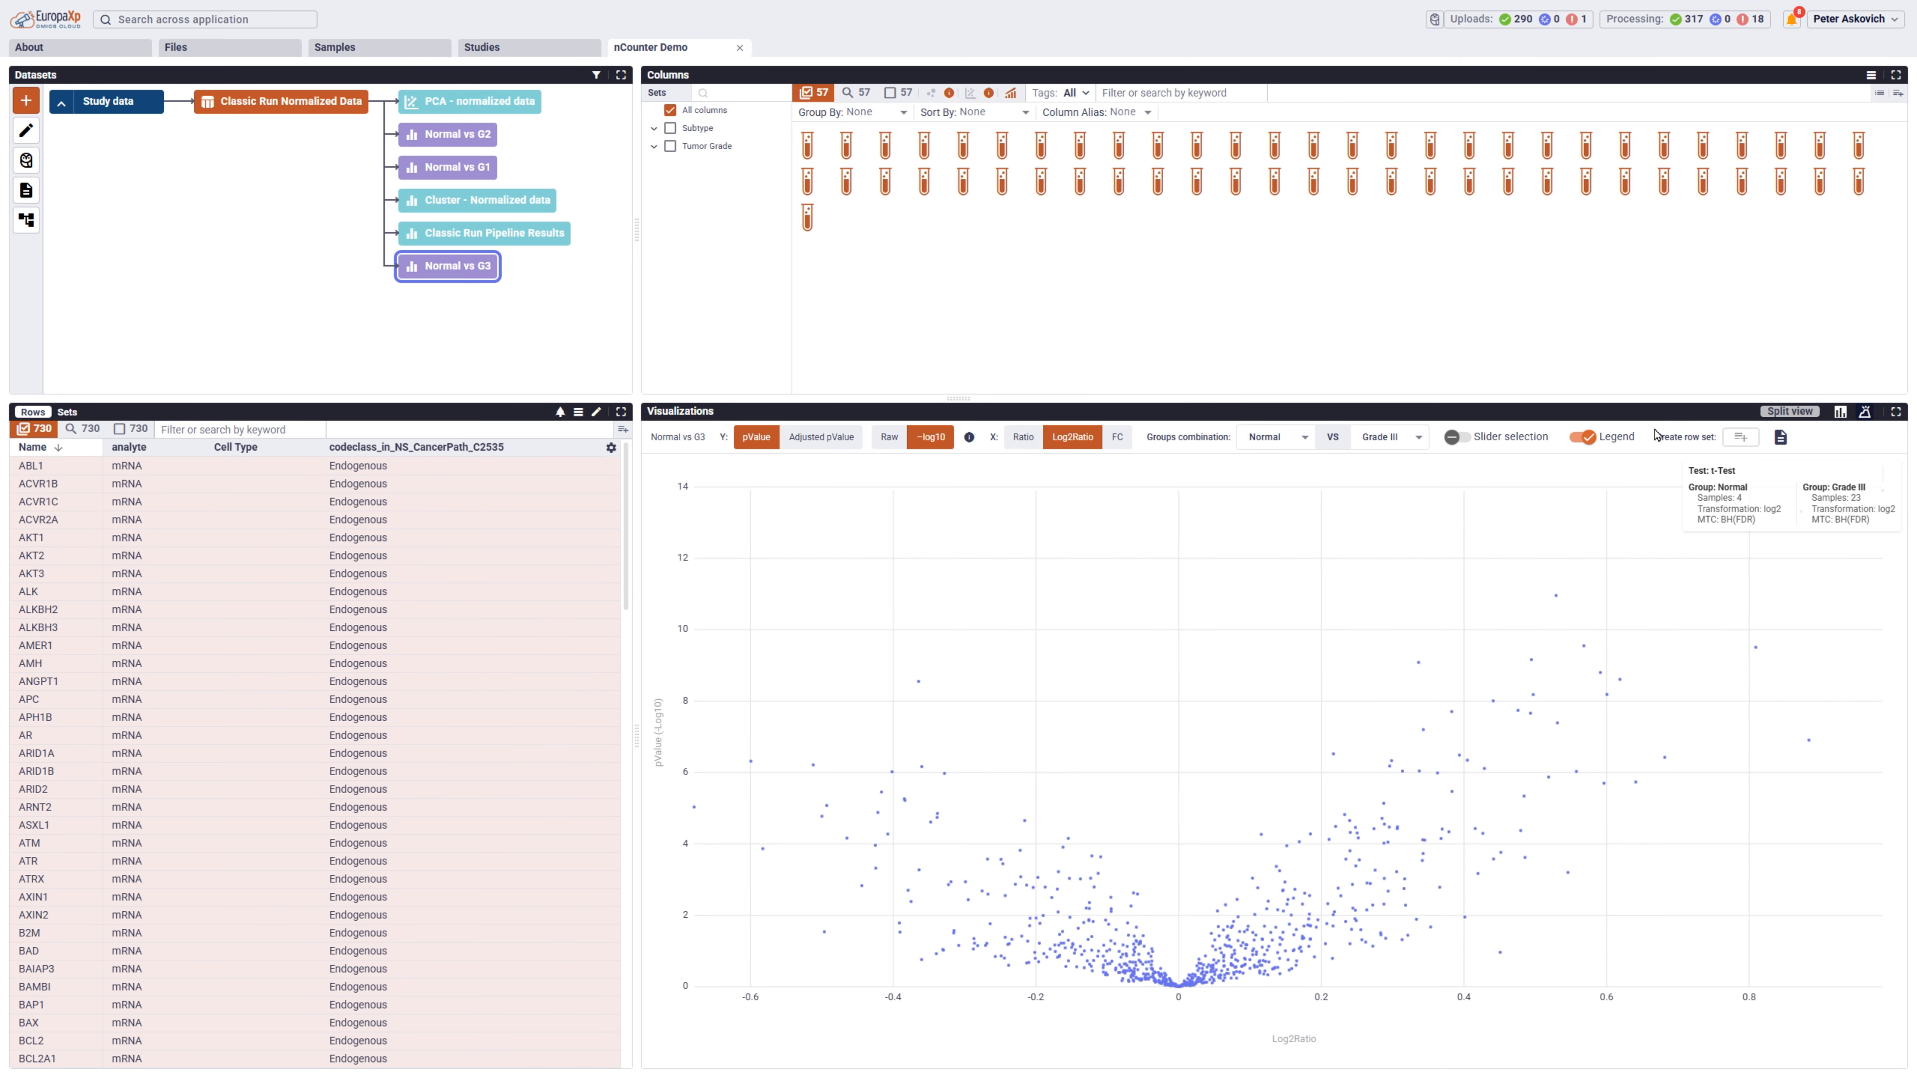
click(1455, 437)
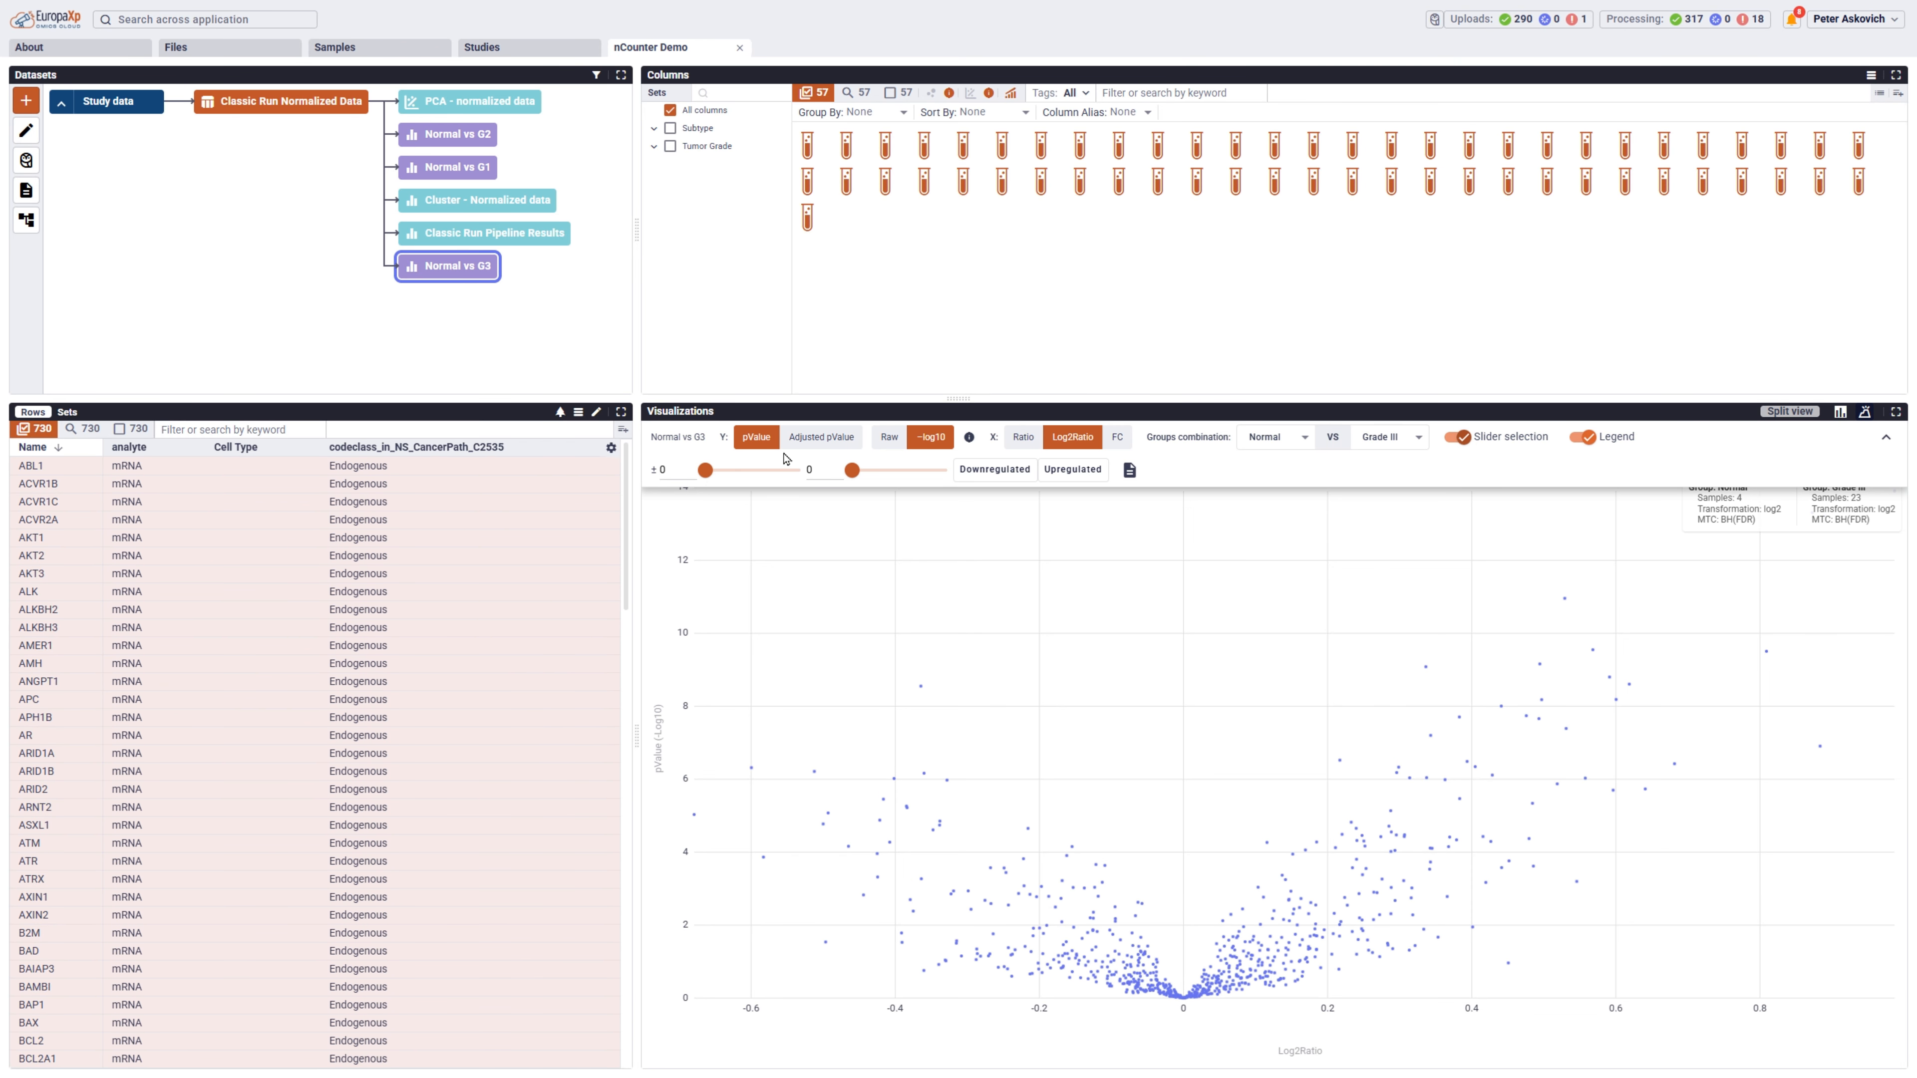
drag(708, 472, 736, 478)
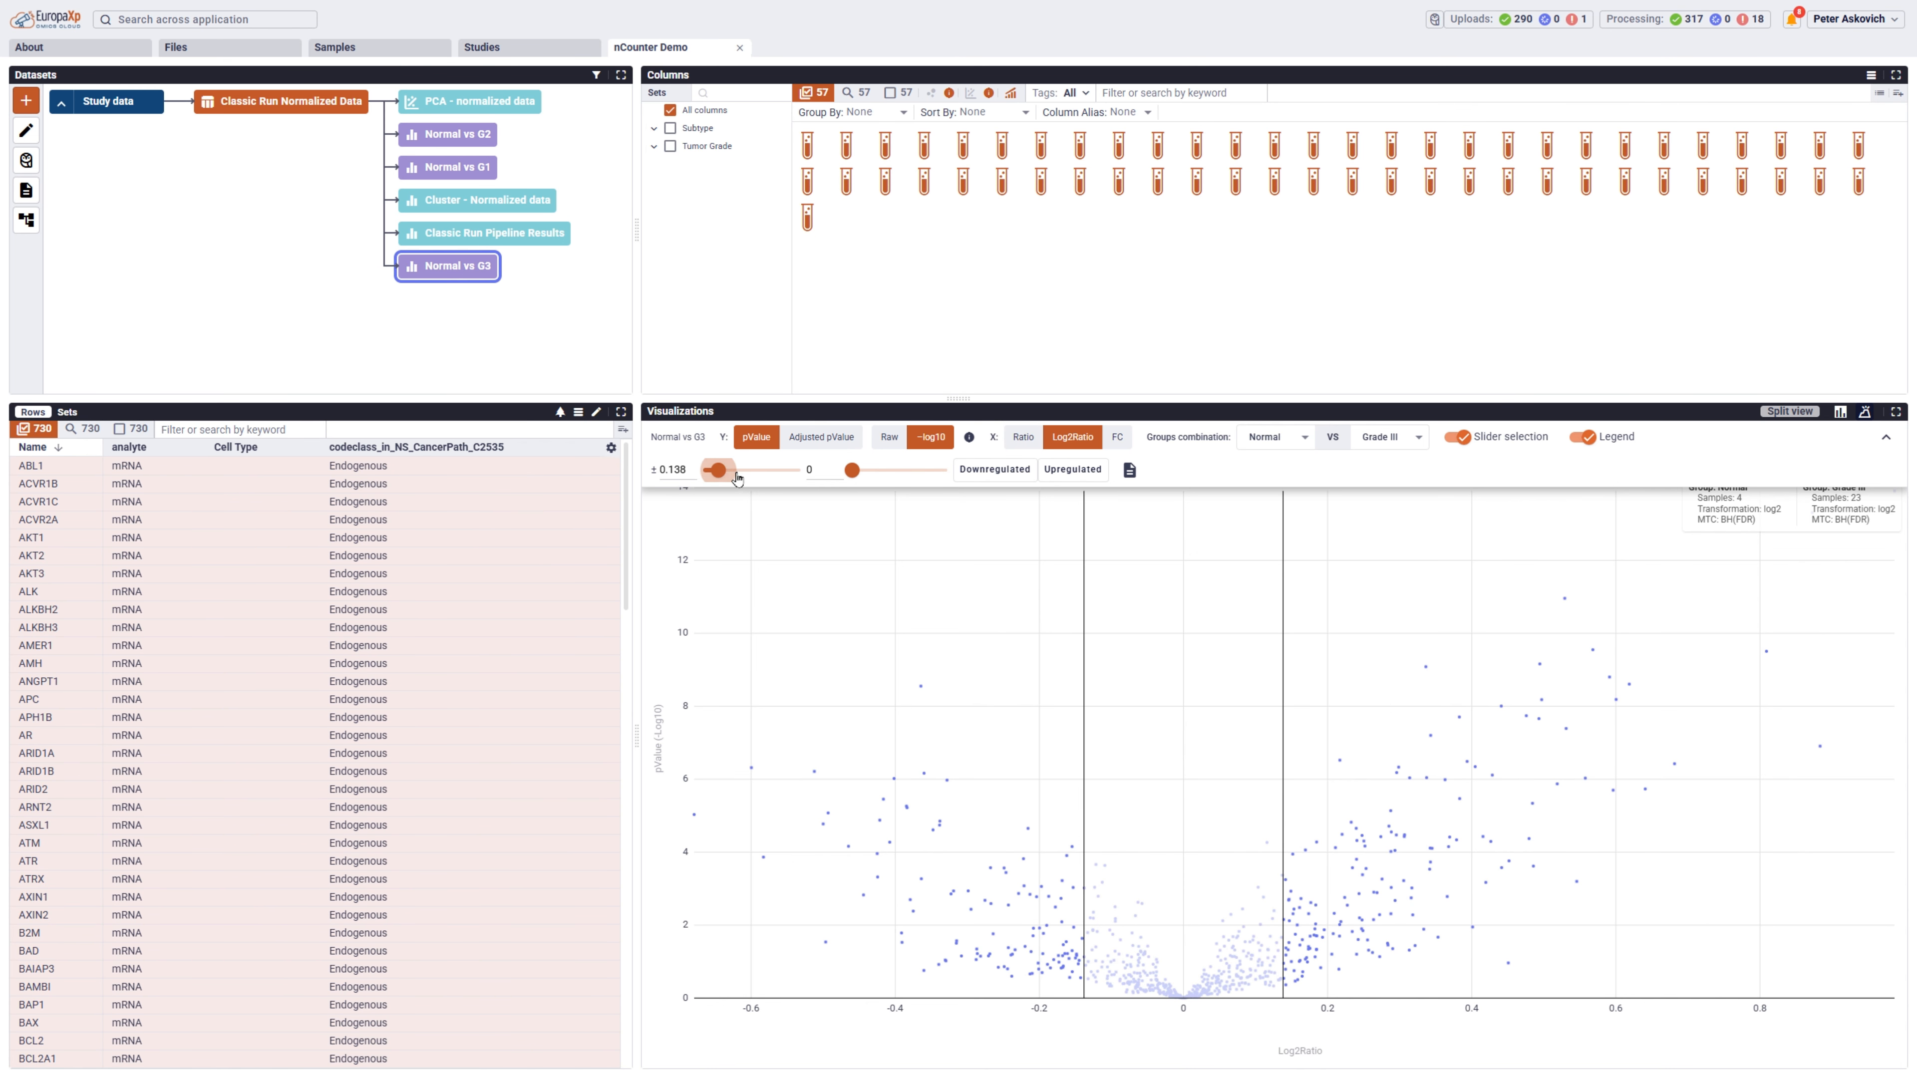
drag(851, 470, 869, 470)
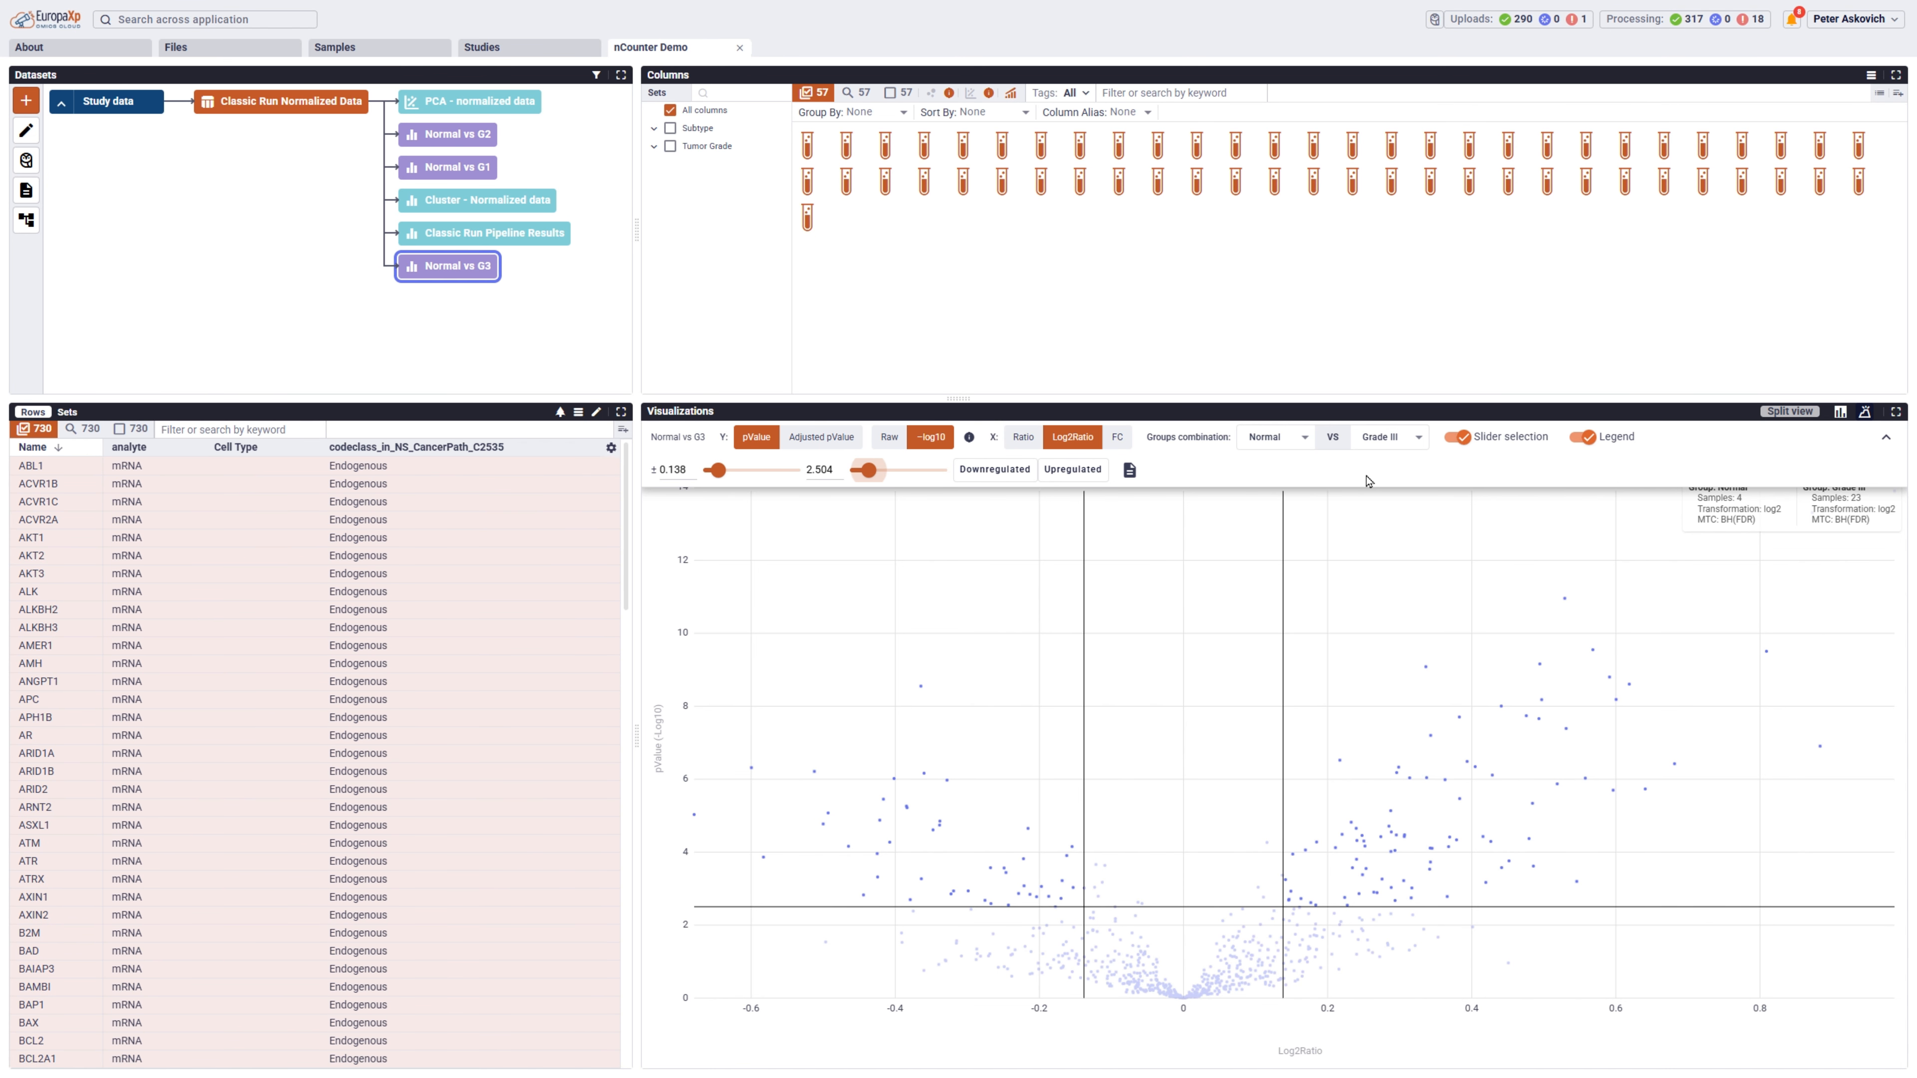
Turn off slider selection in the volcano plot and display the box plot for the gene ITGA7.
click(1458, 438)
drag(1402, 577, 1690, 808)
click(1284, 670)
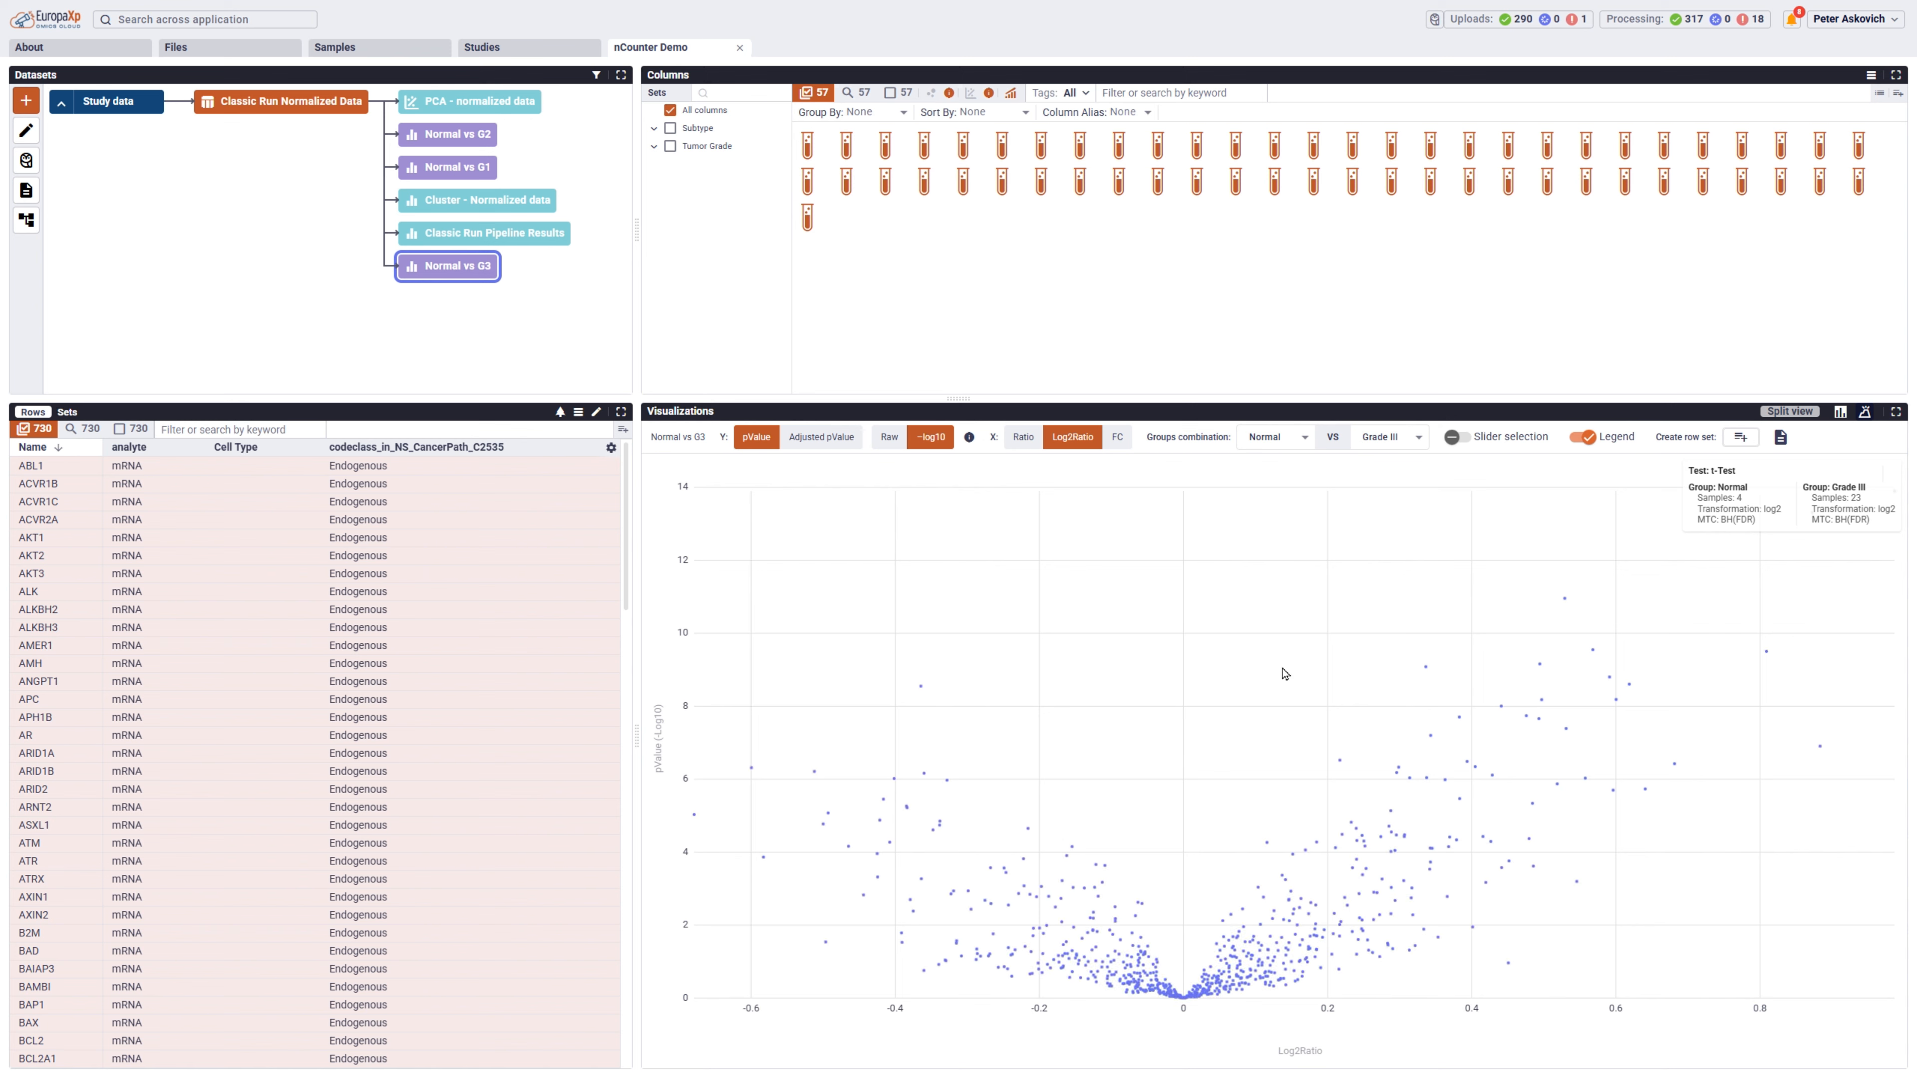
click(1565, 604)
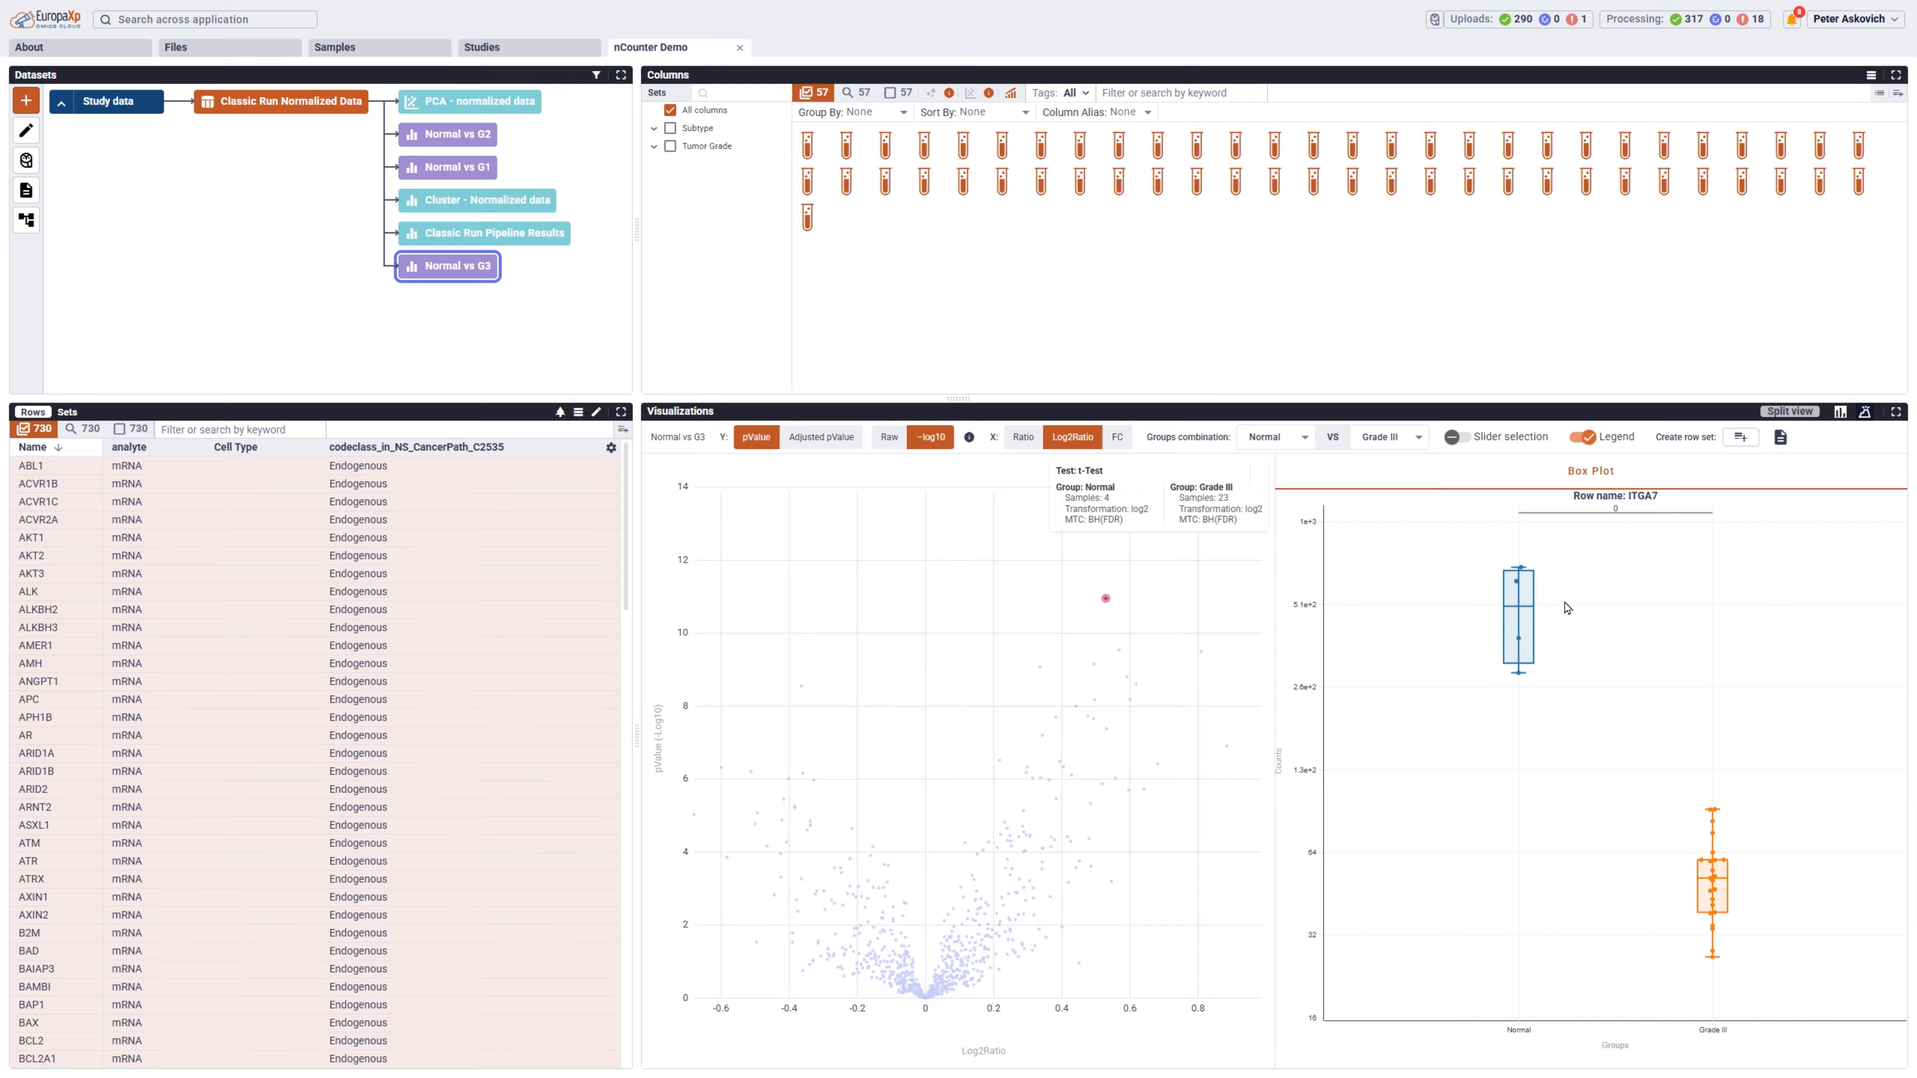
Set up another statistical test on the Classic Run Normalized Data with Tumor Grade as the grouping annotation.
click(226, 103)
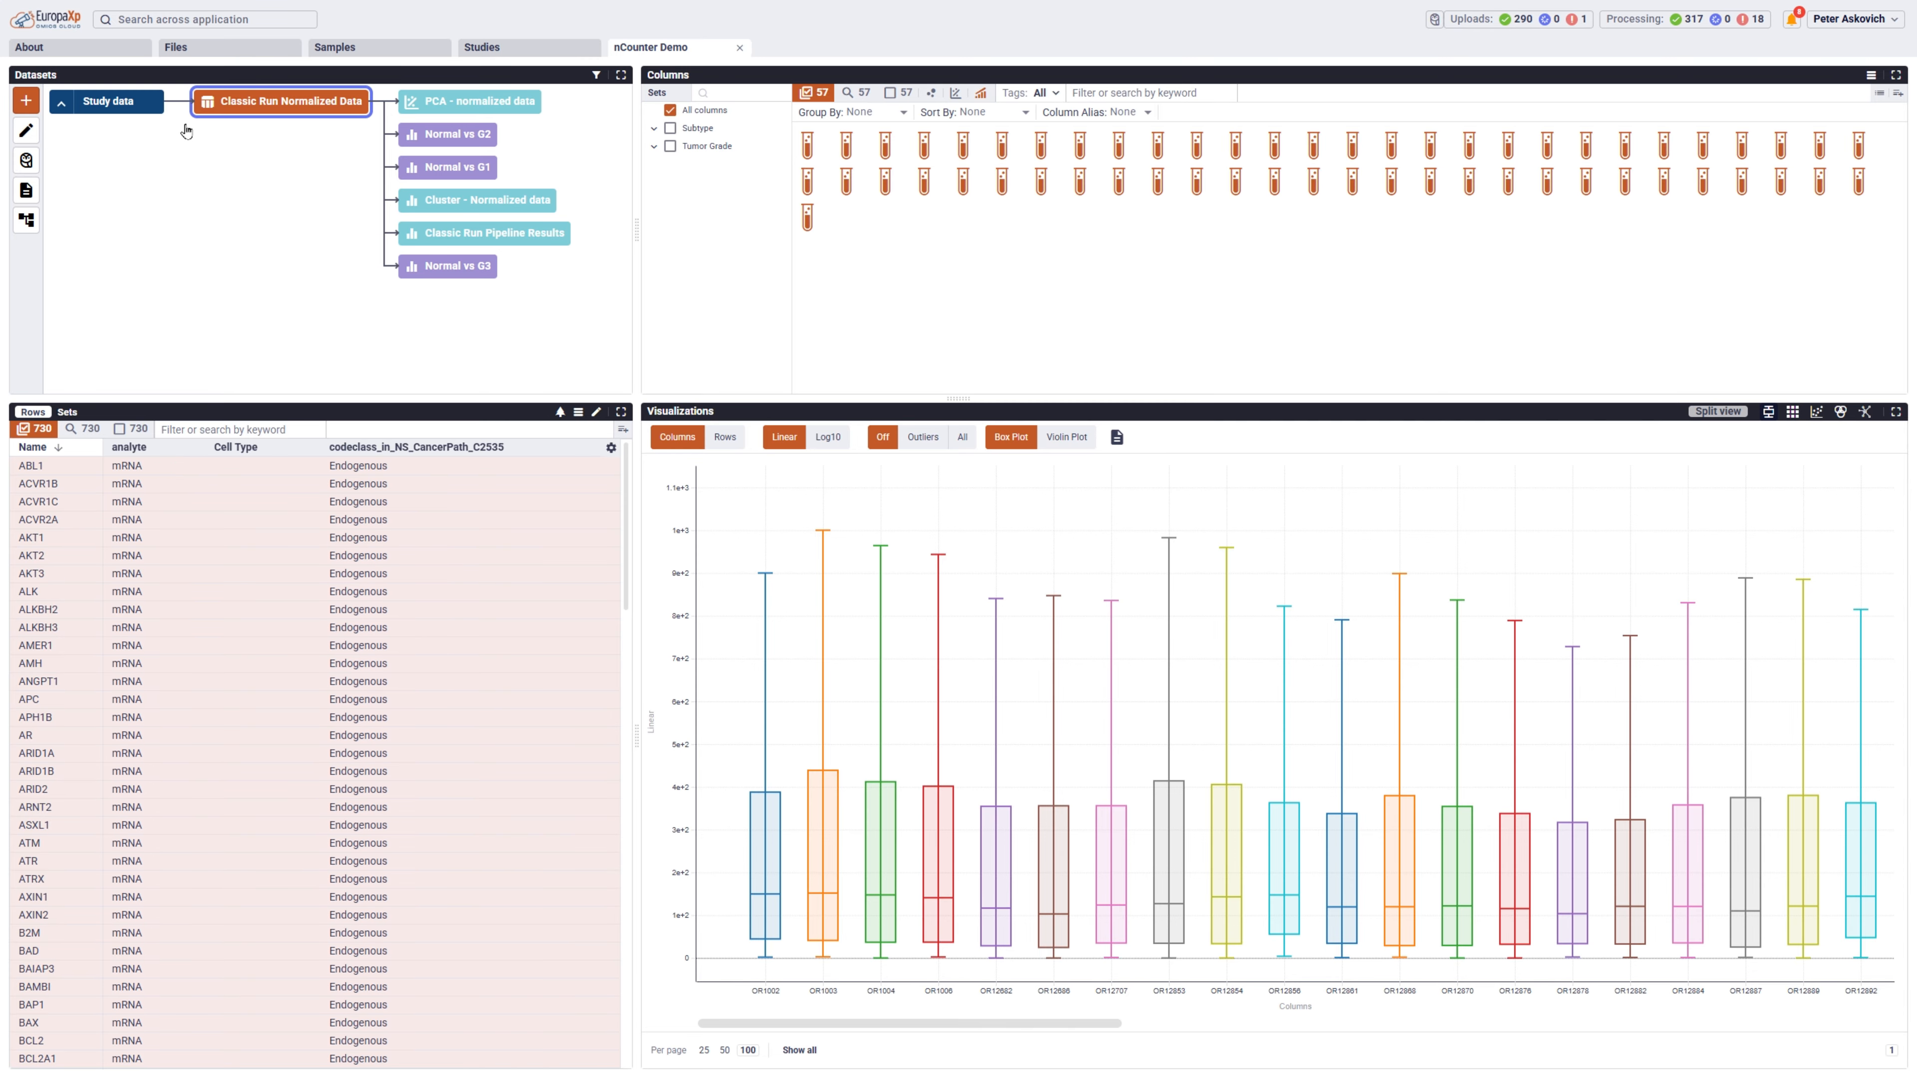
click(24, 102)
click(1055, 532)
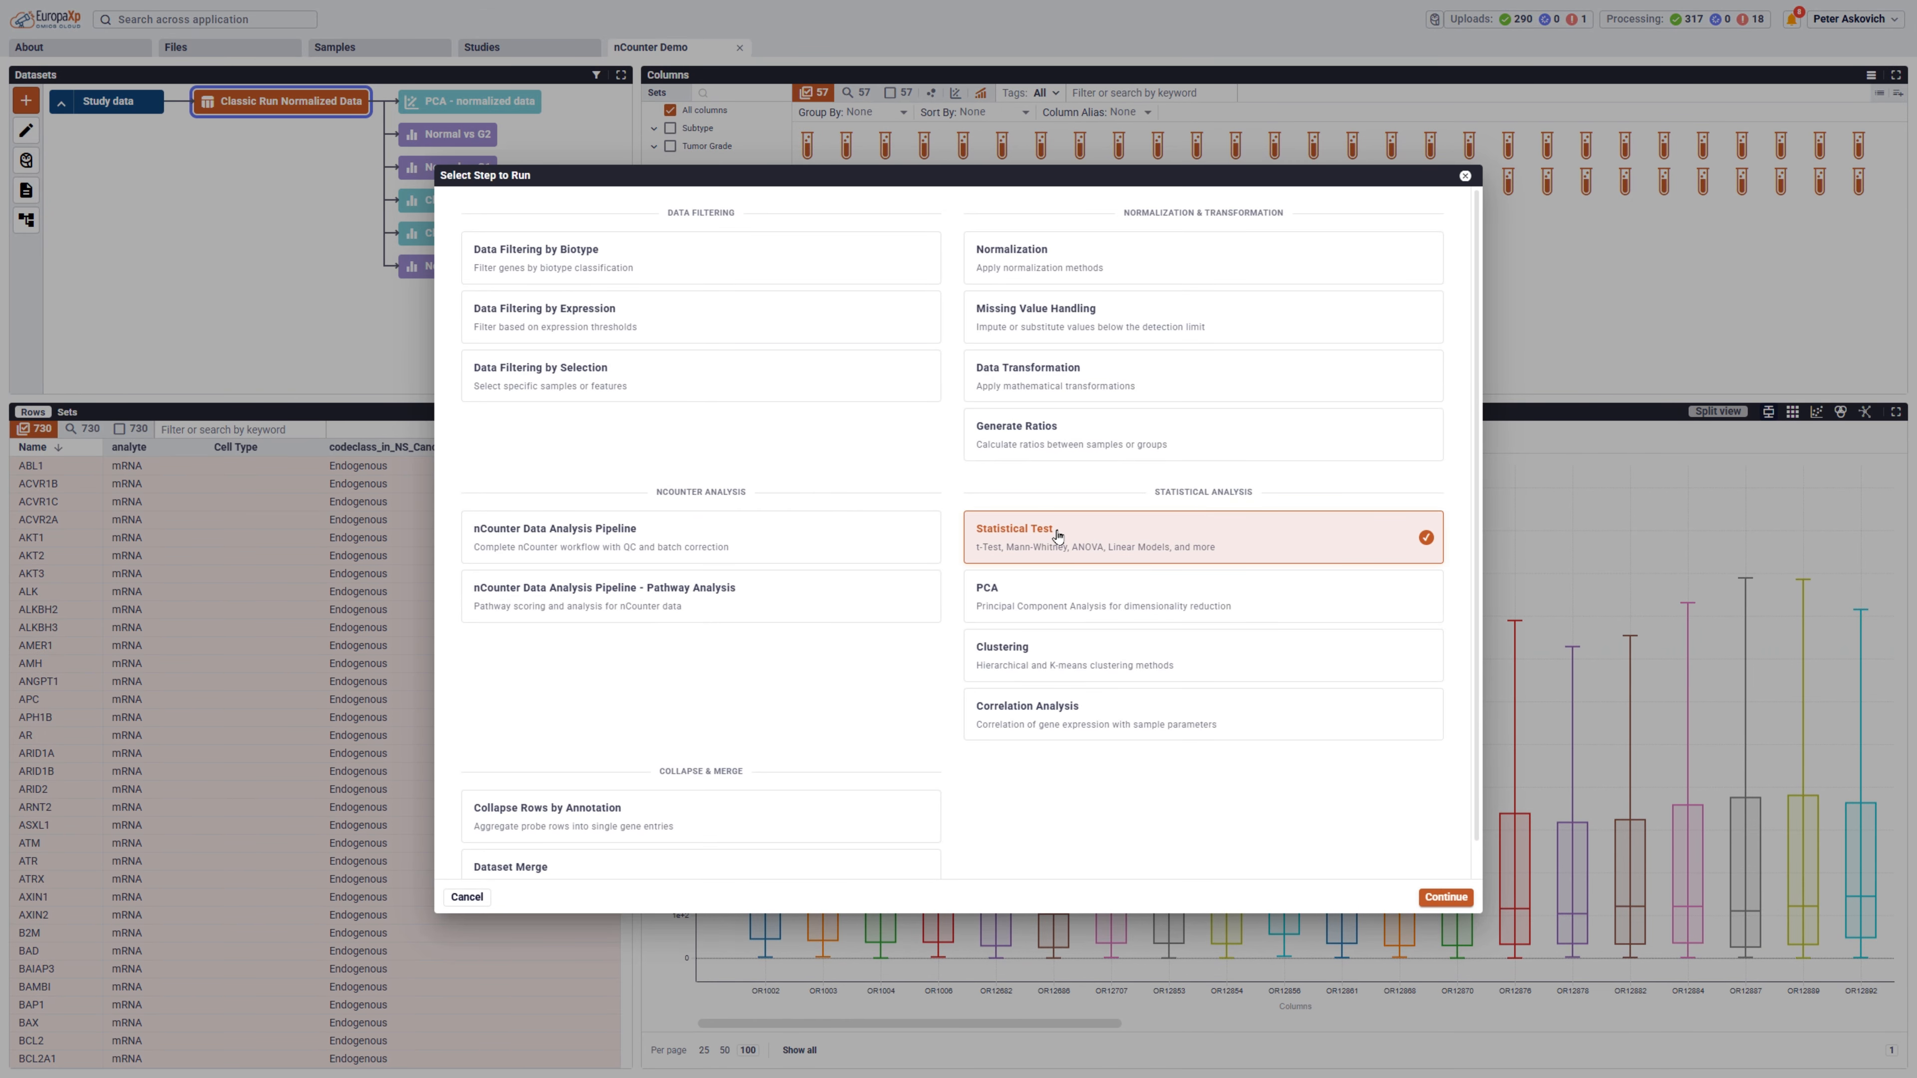
click(1445, 897)
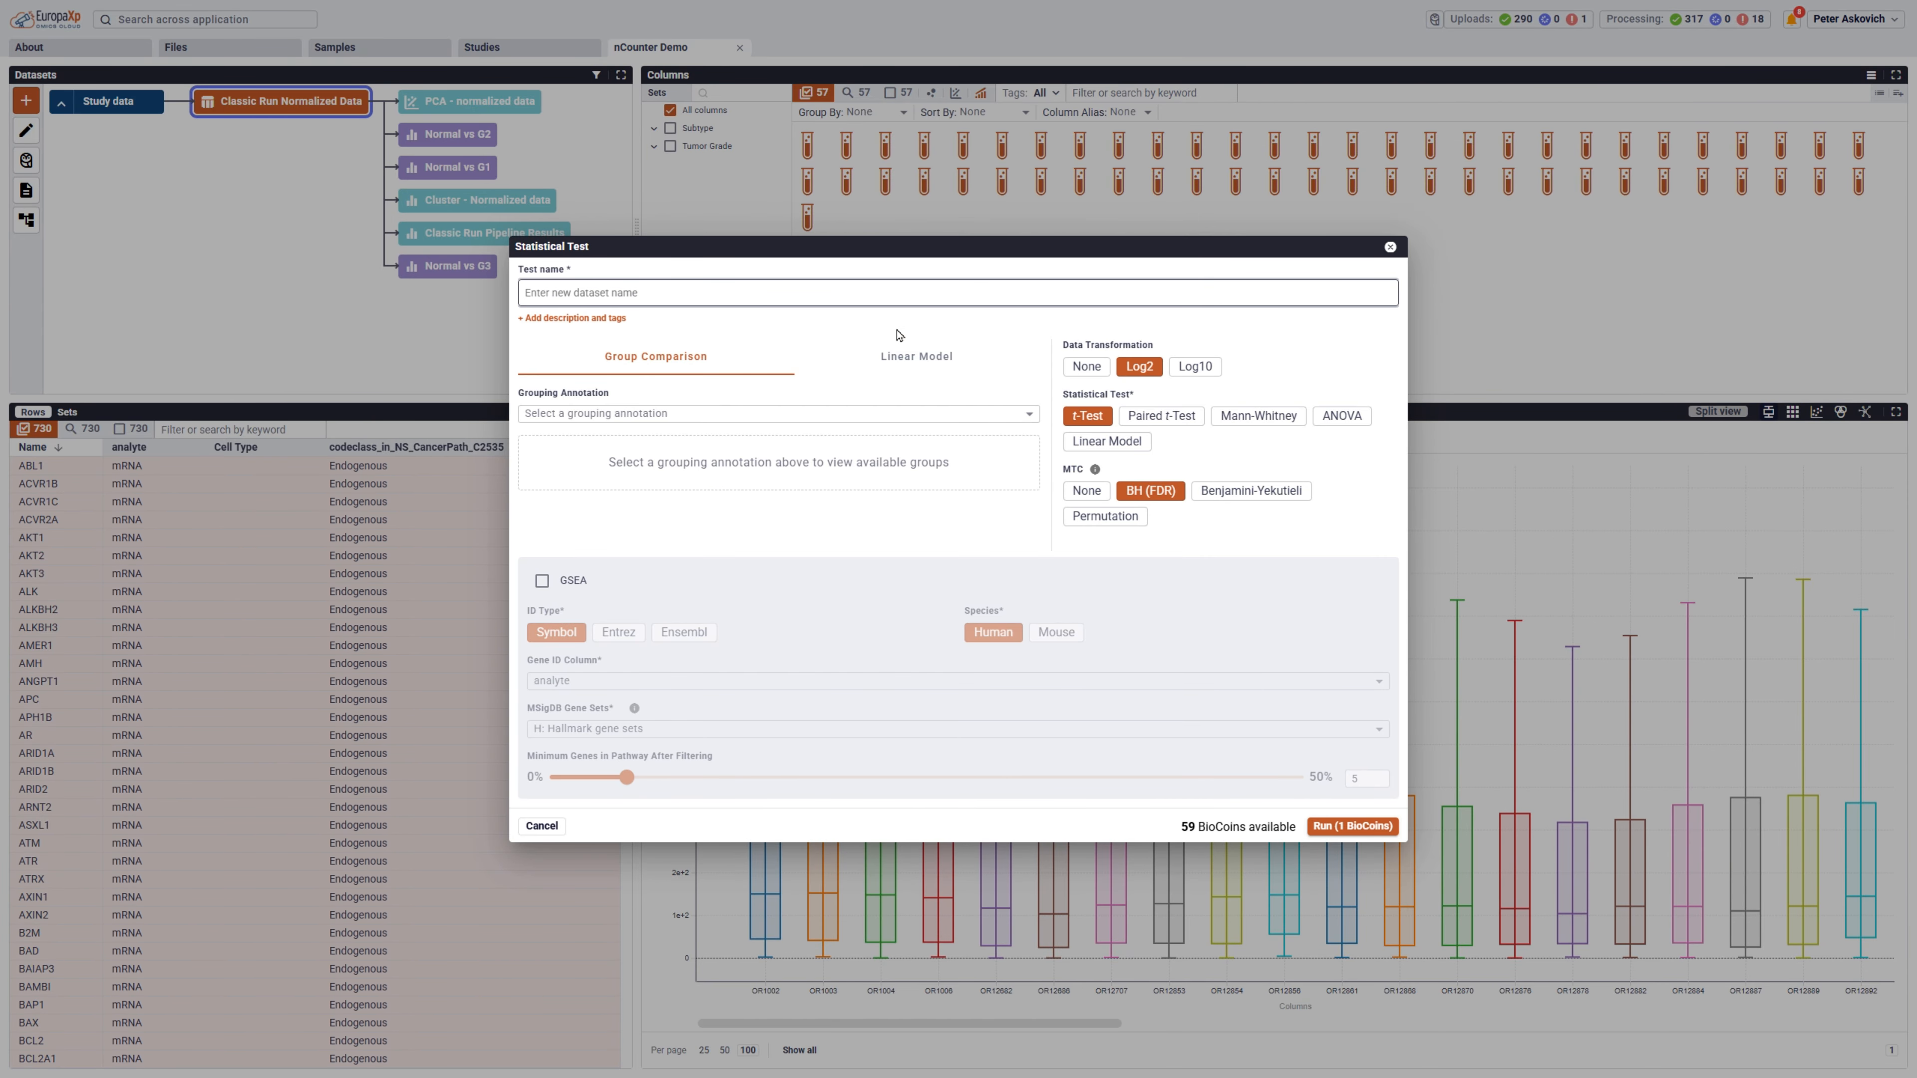
click(761, 419)
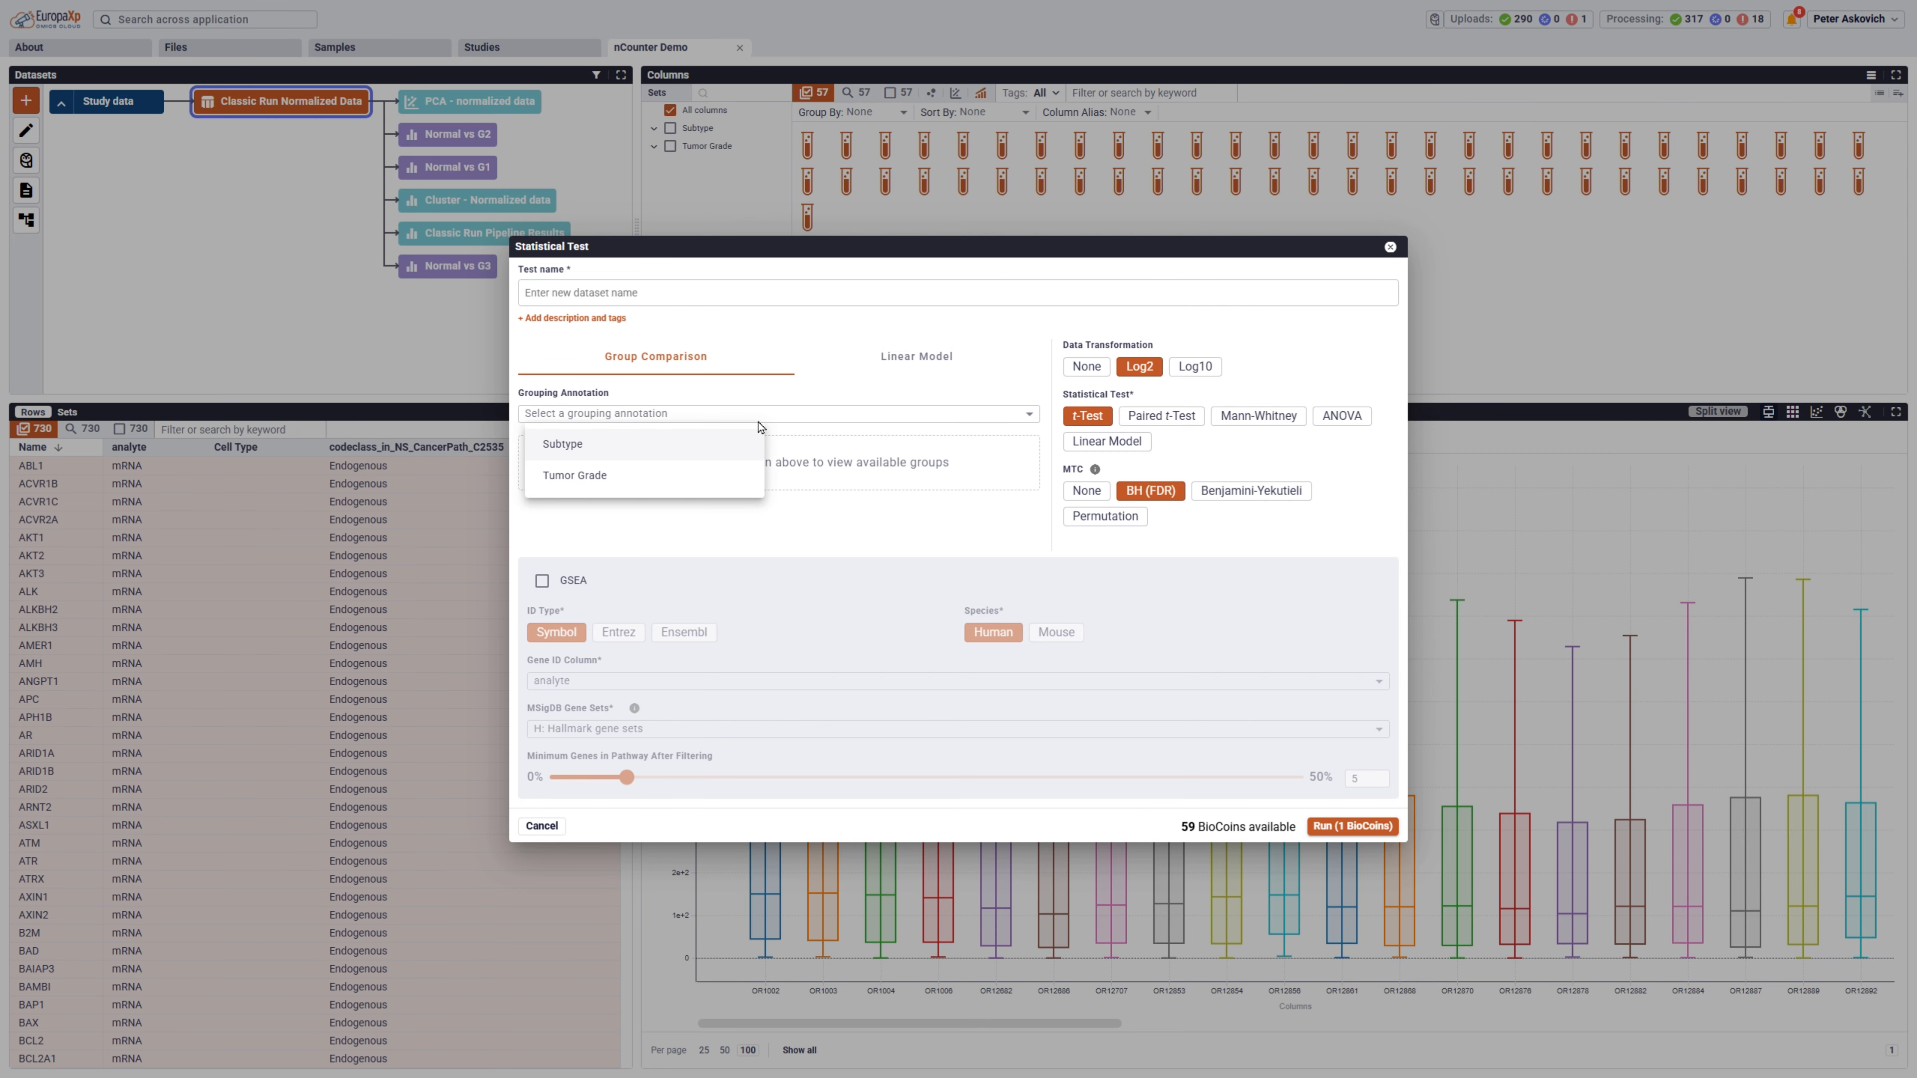
click(657, 476)
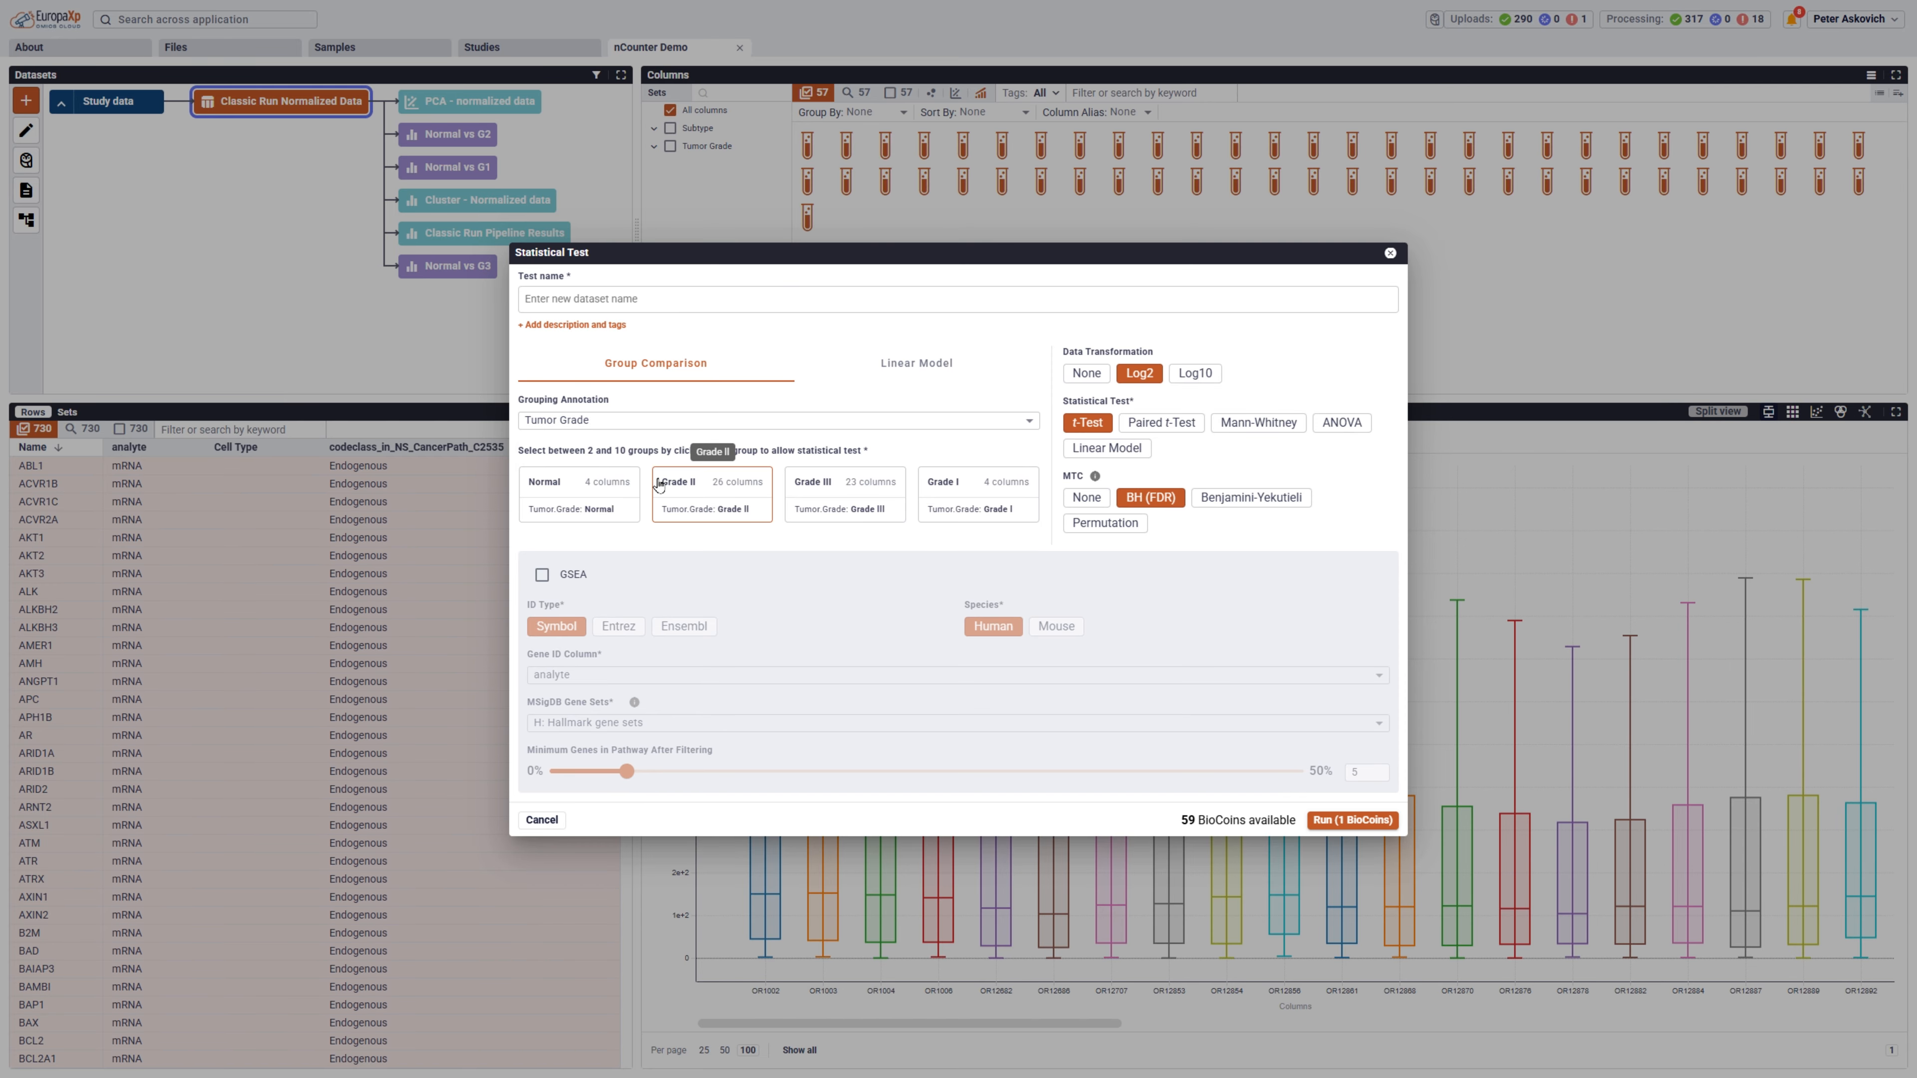
Choose ANOVA across Normal, Grade I, Grade II and Grade III, name the test ANOVA and run it.
click(1341, 422)
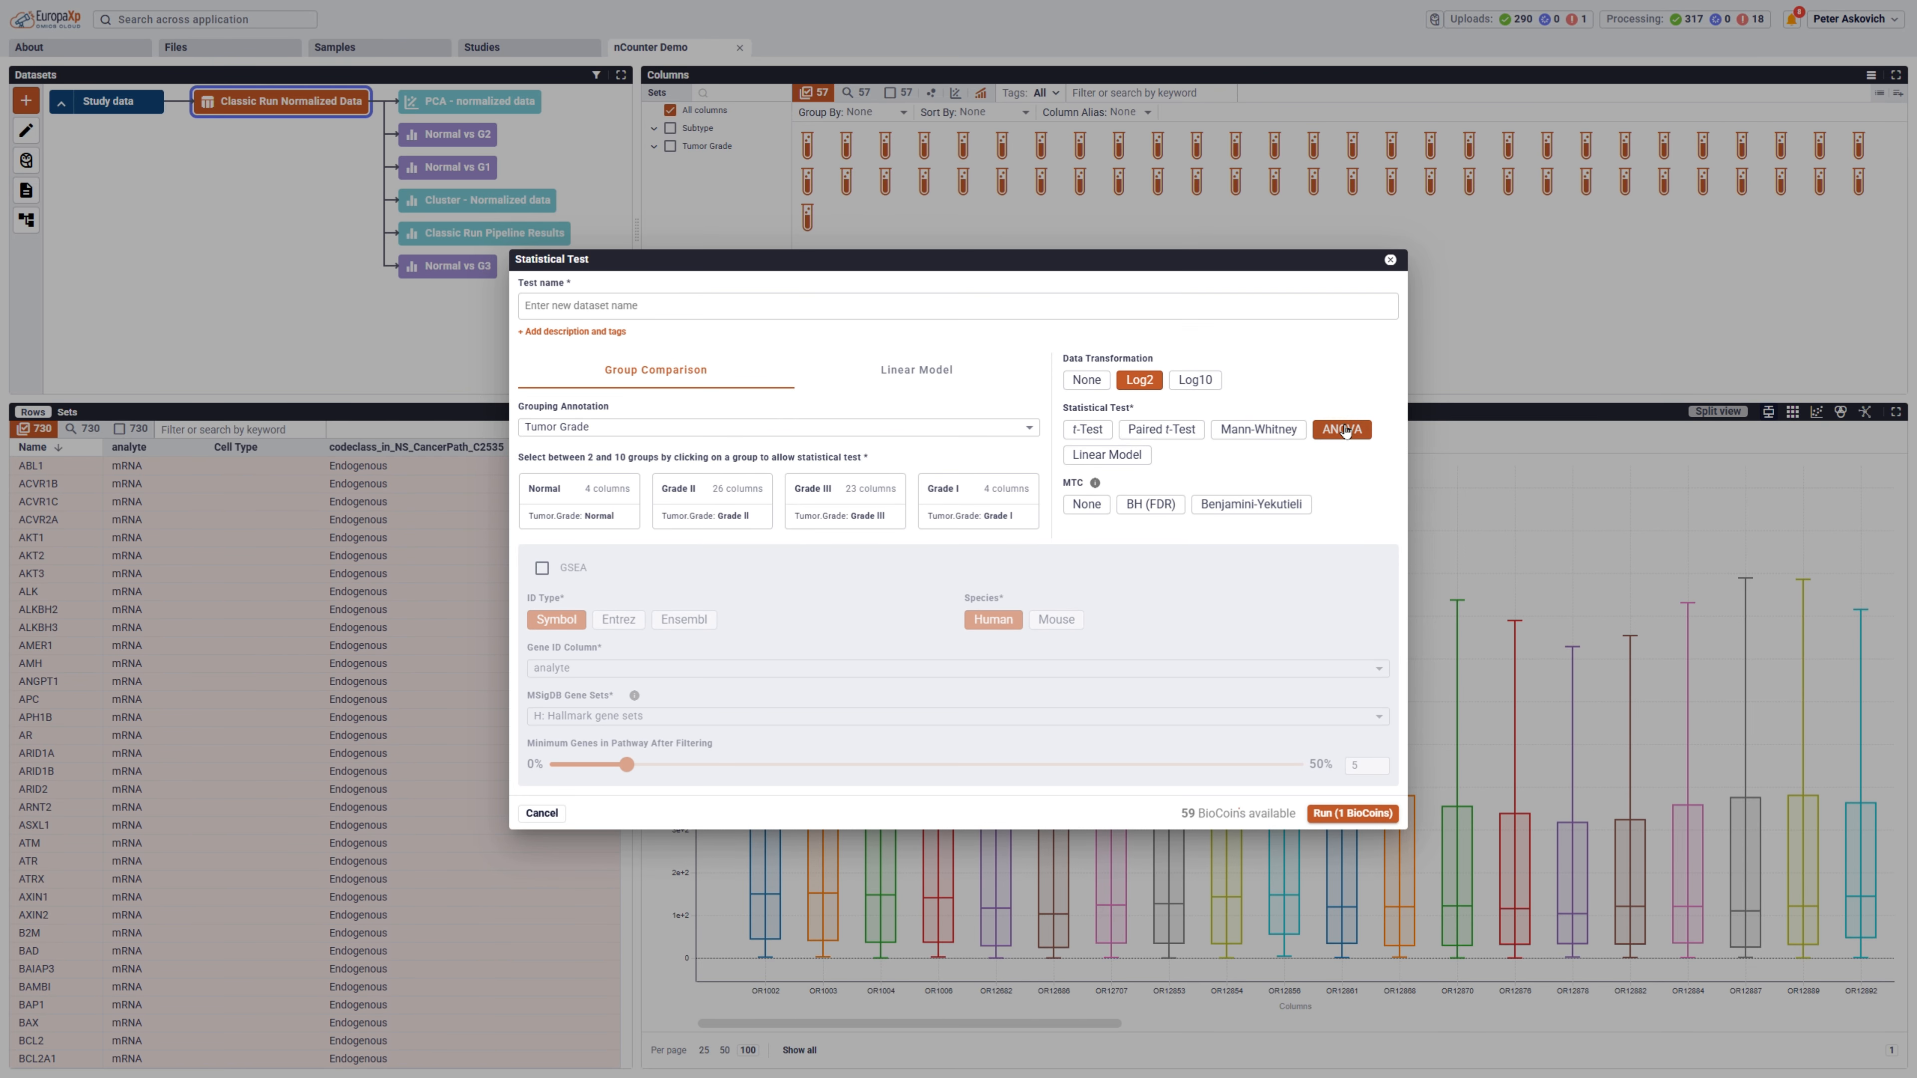
click(973, 500)
click(643, 477)
click(725, 472)
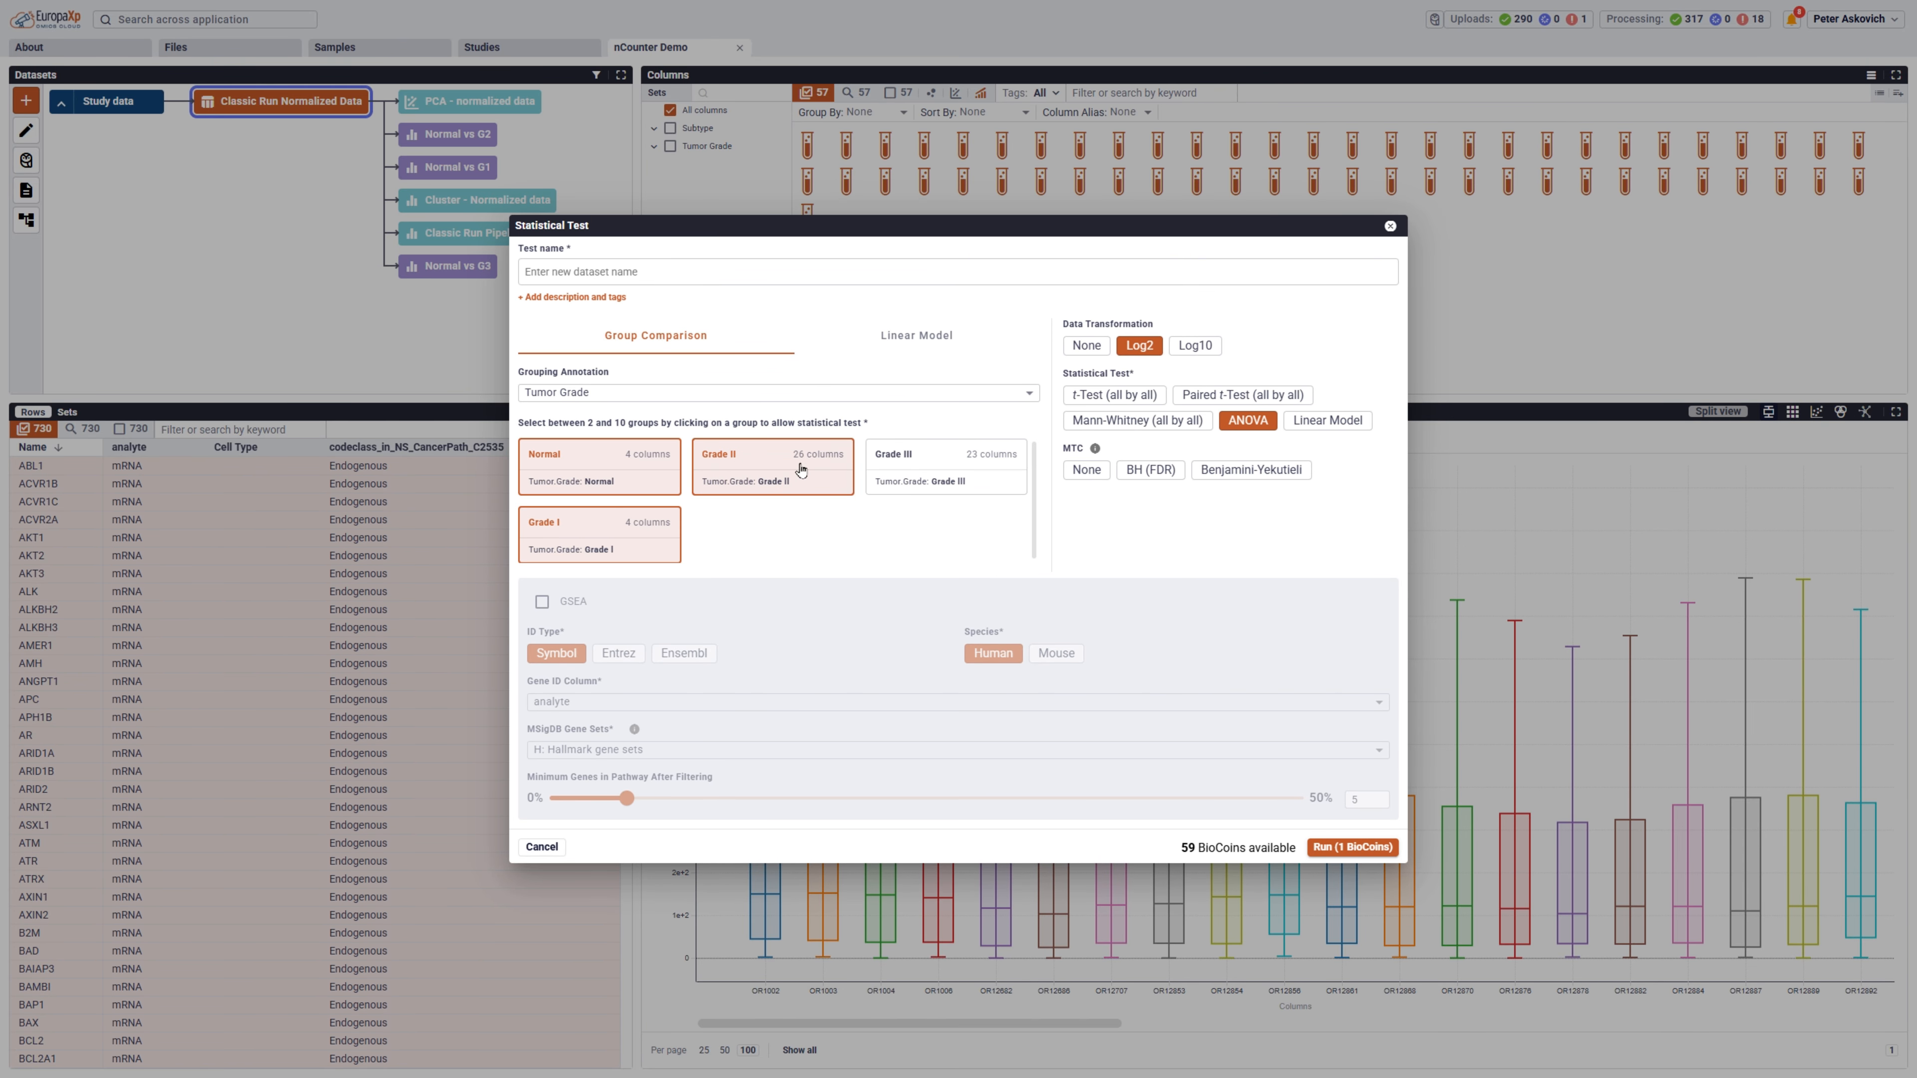
click(907, 472)
click(693, 281)
text(AN)
key(Return)
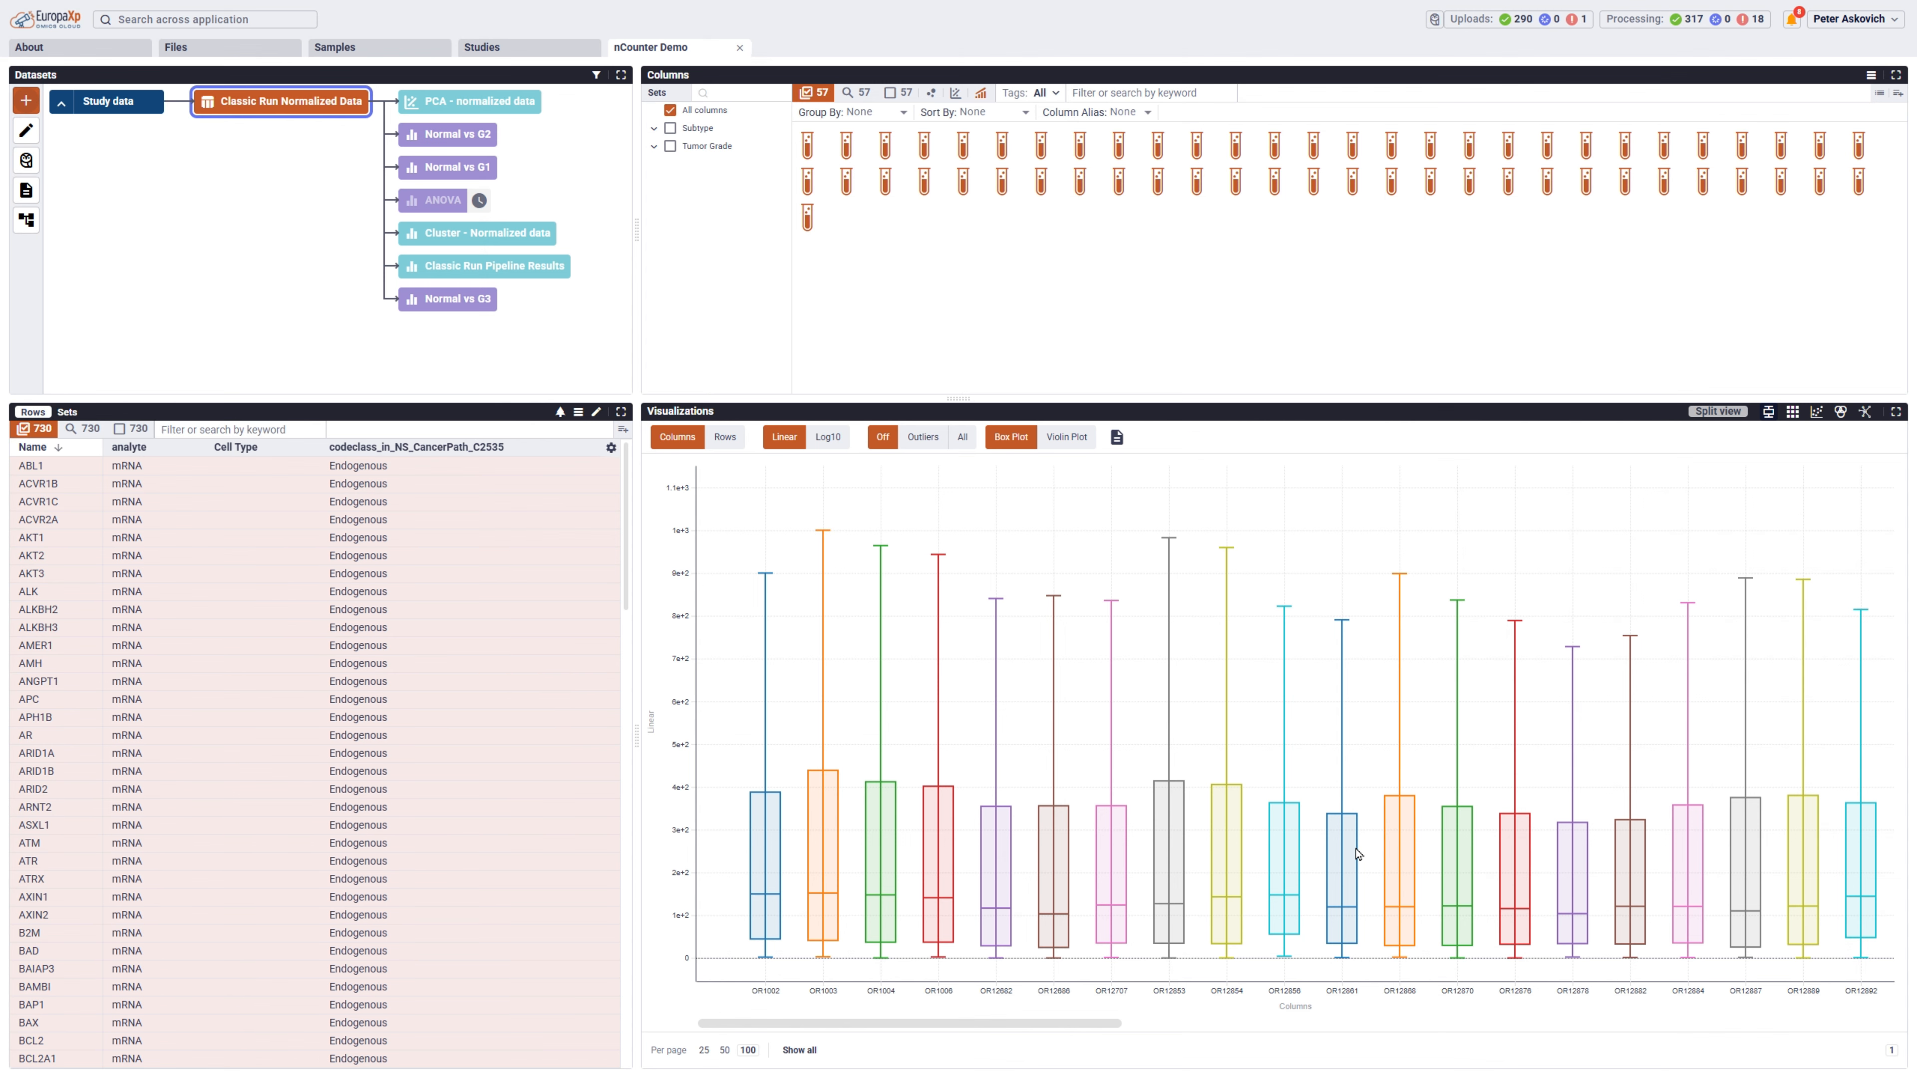
Open the ANOVA results in the explorer and examine the gene details of the top genes from FIGF to KIT.
click(430, 199)
click(1270, 747)
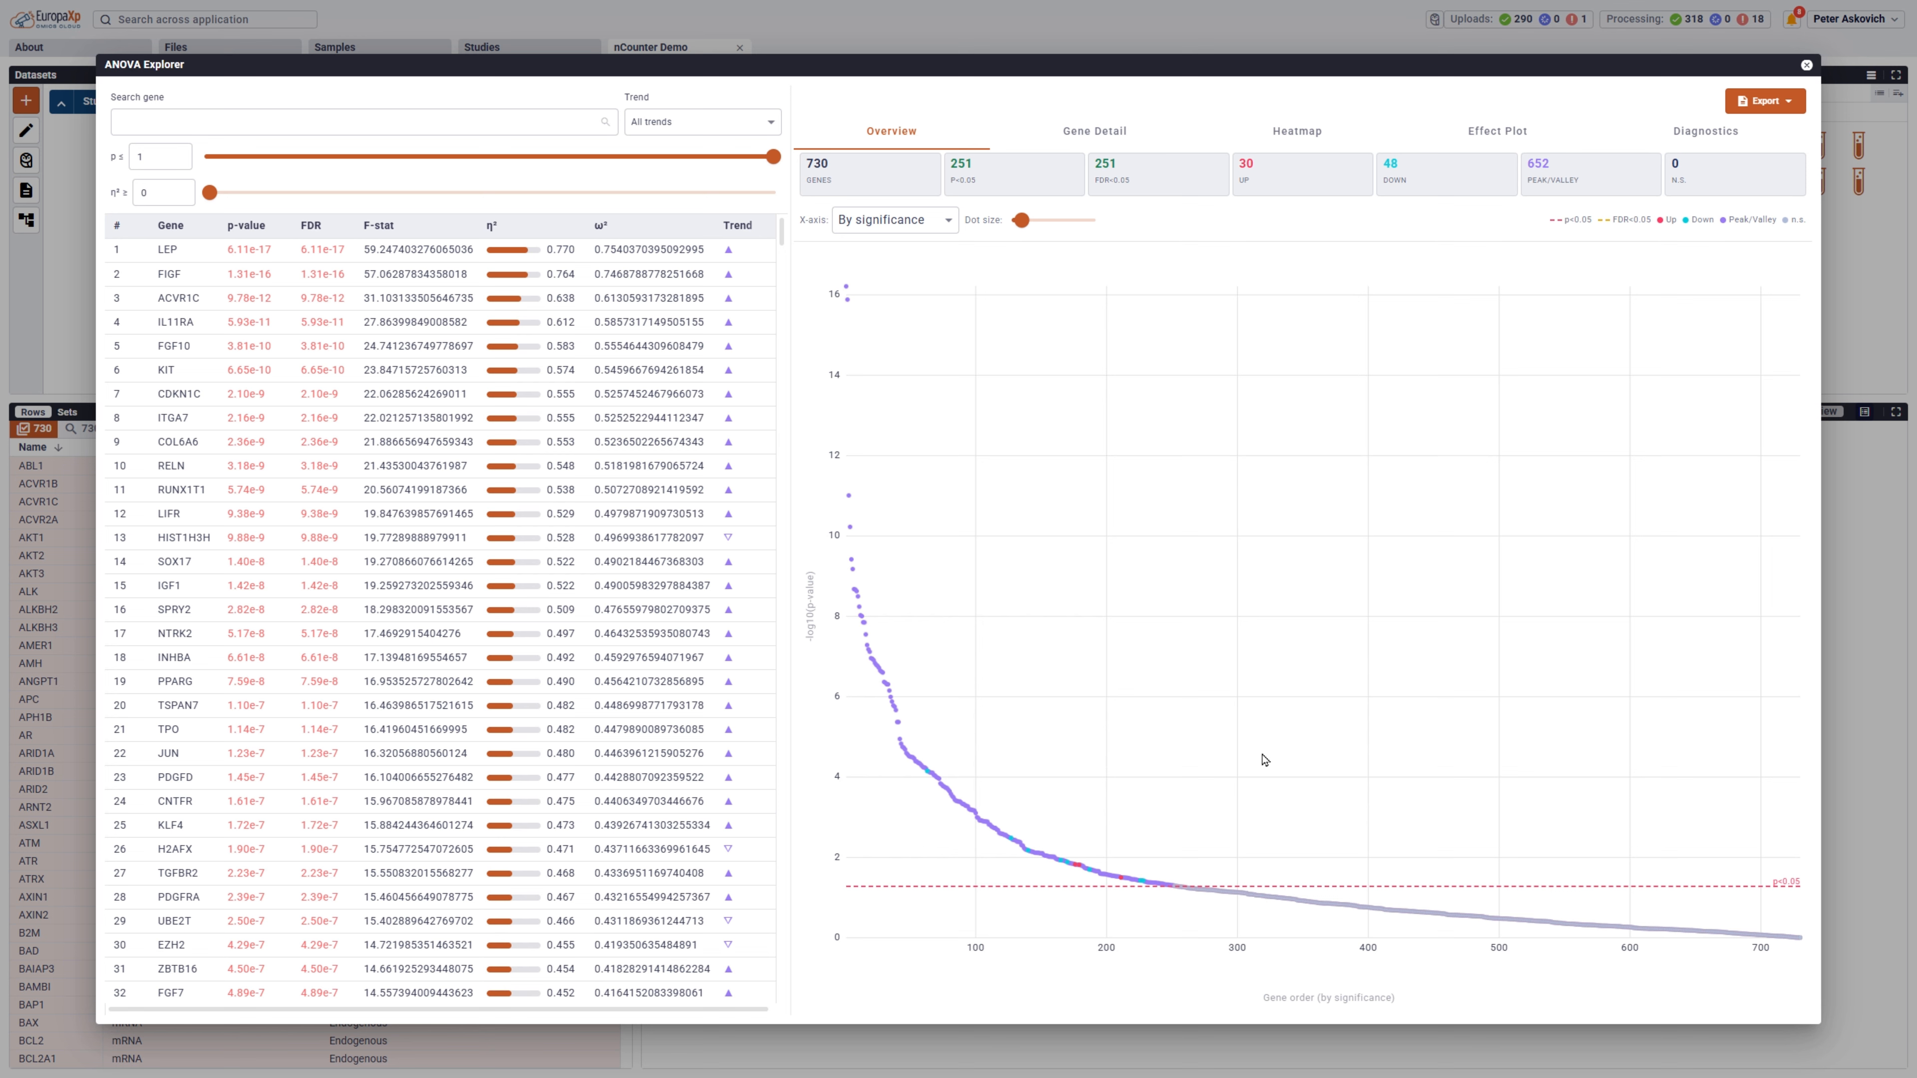
click(1091, 140)
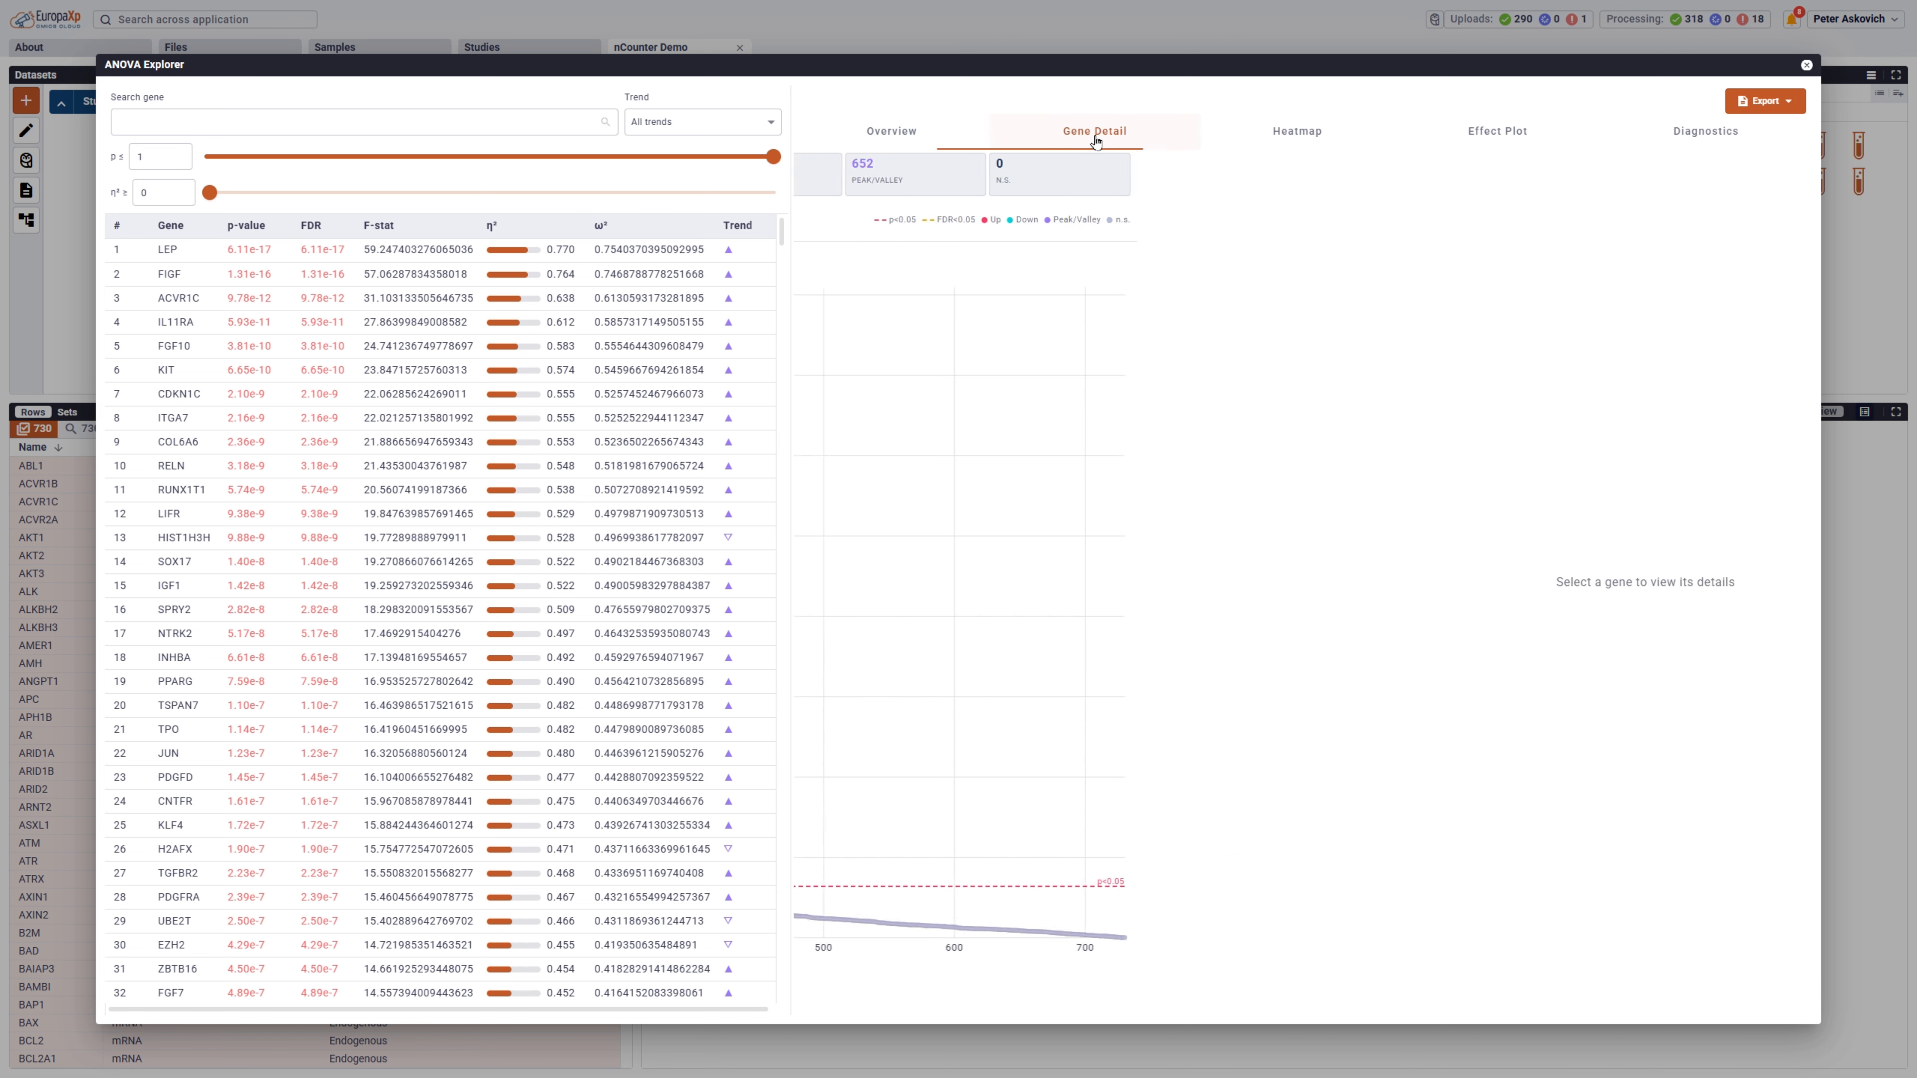
click(186, 277)
click(183, 300)
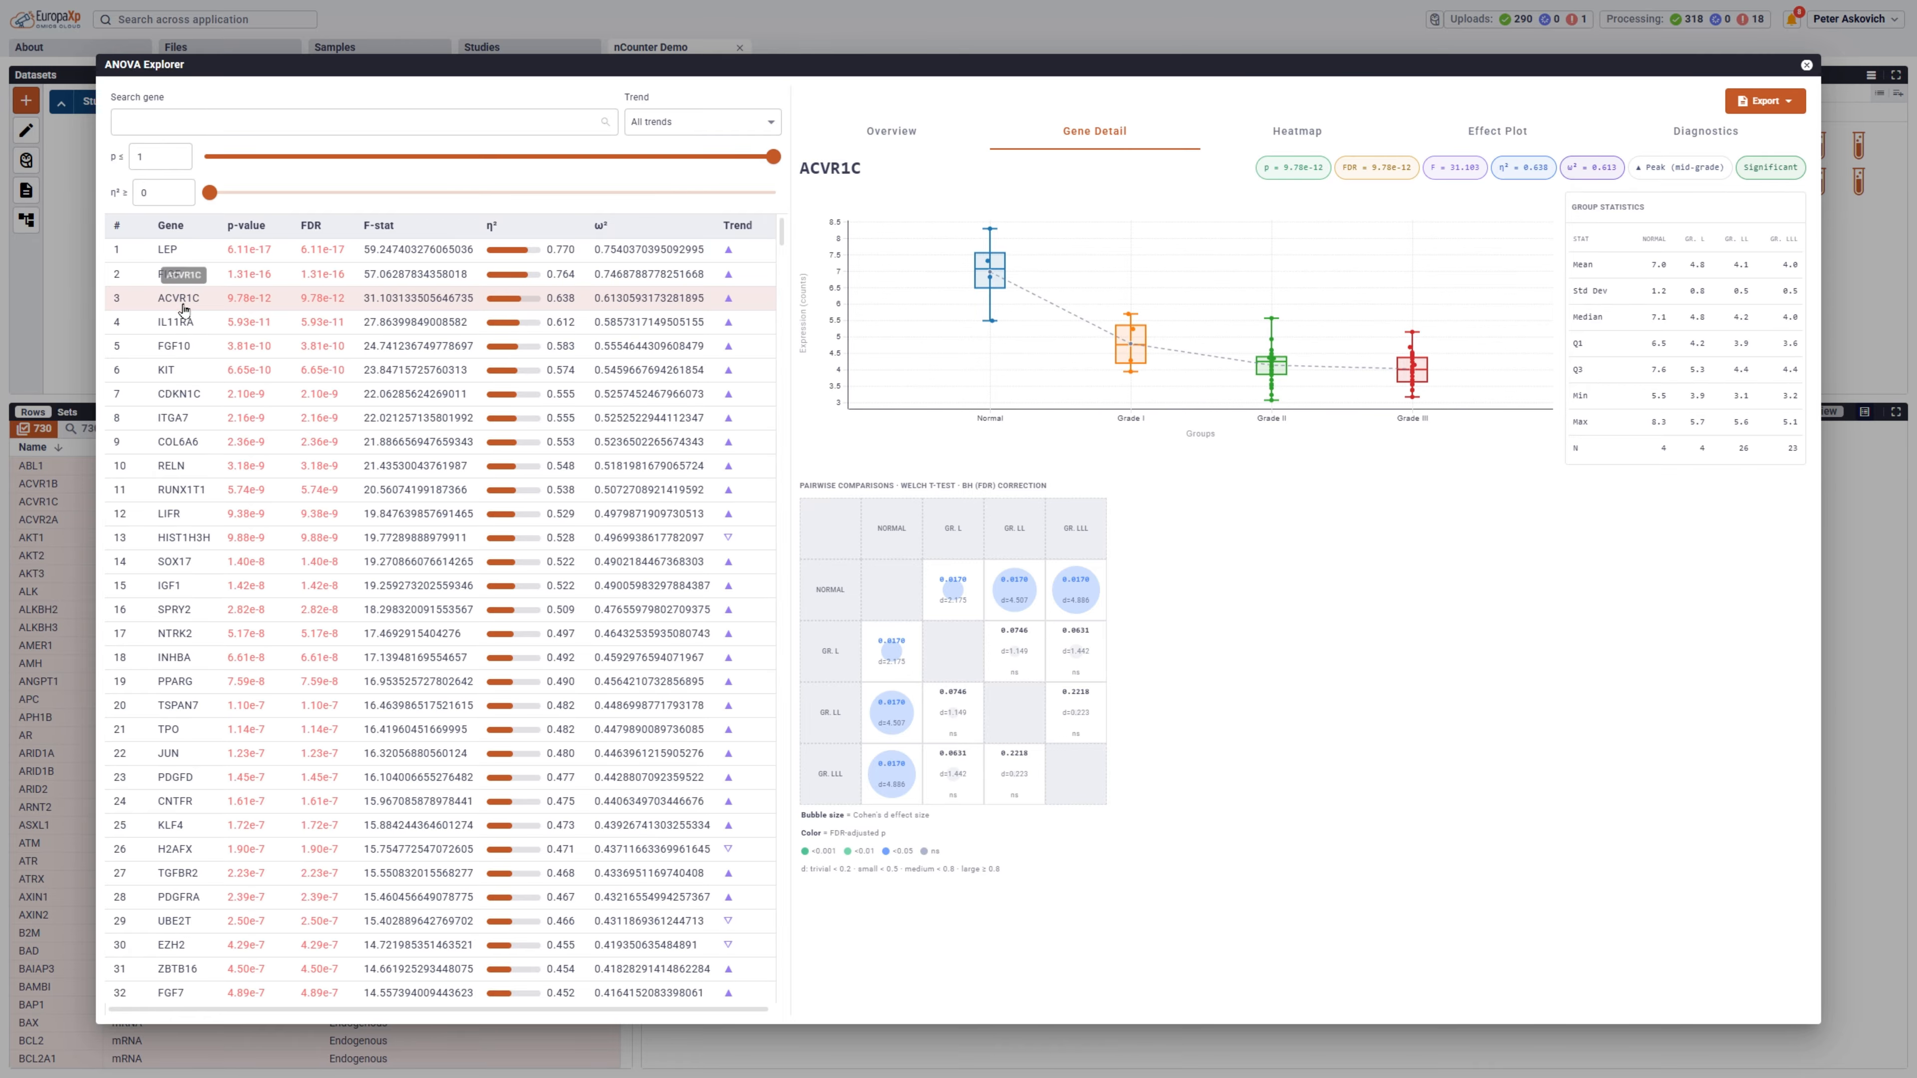
click(183, 322)
click(182, 348)
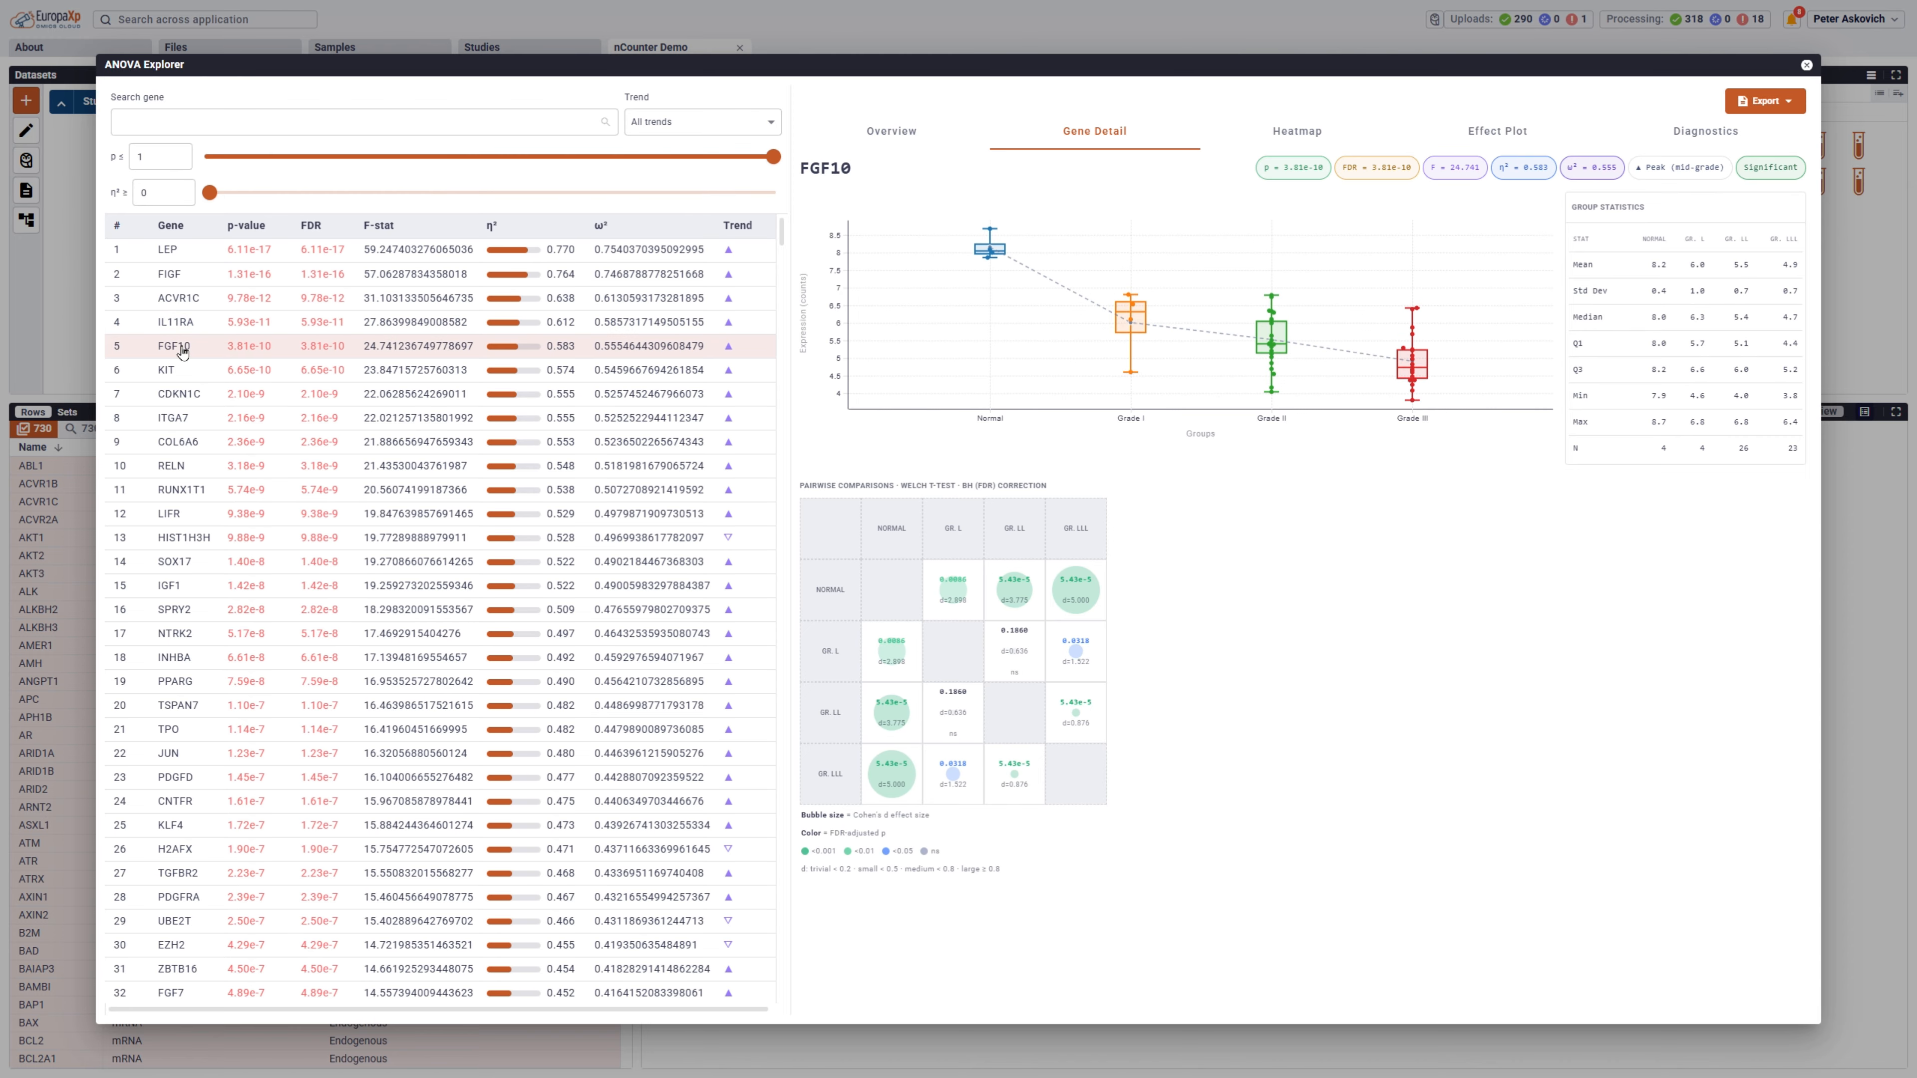
click(183, 374)
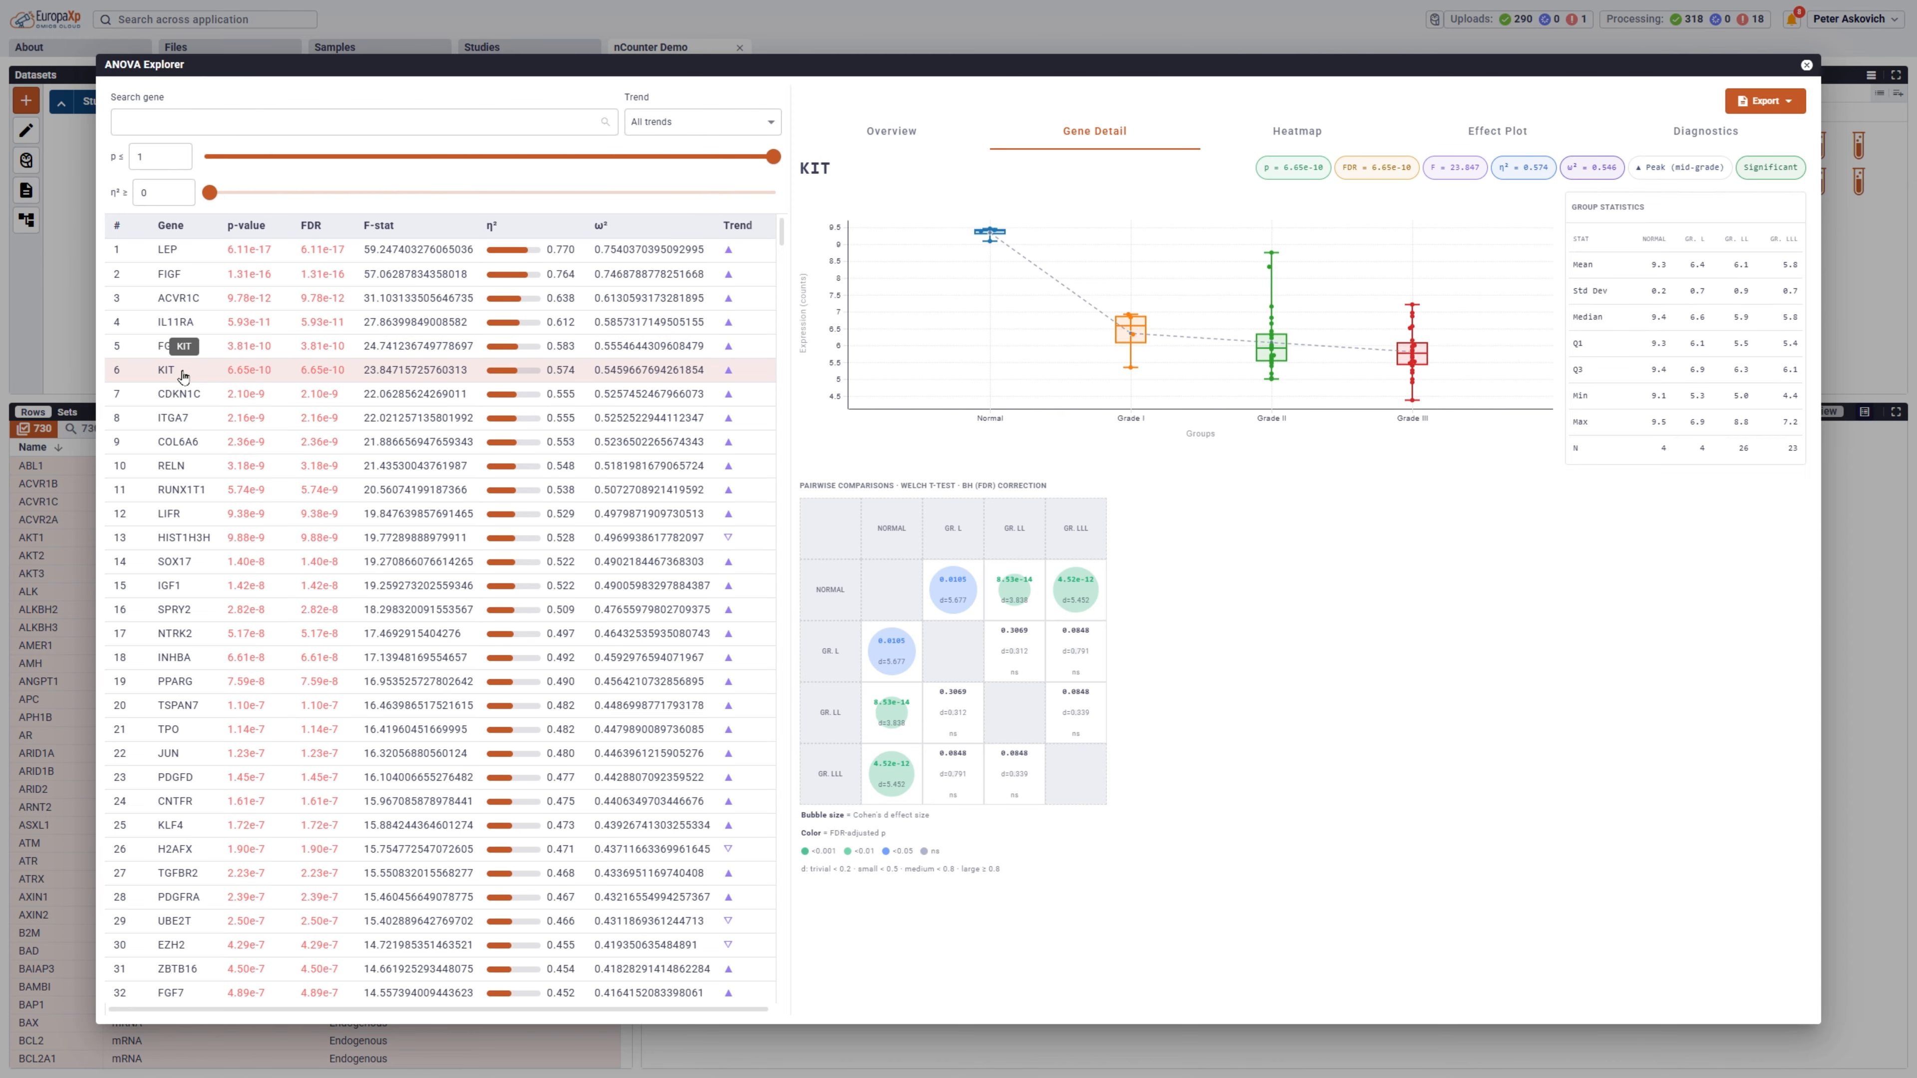
Review the ANOVA heatmap, effect plot and diagnostics, and close the explorer.
click(1277, 134)
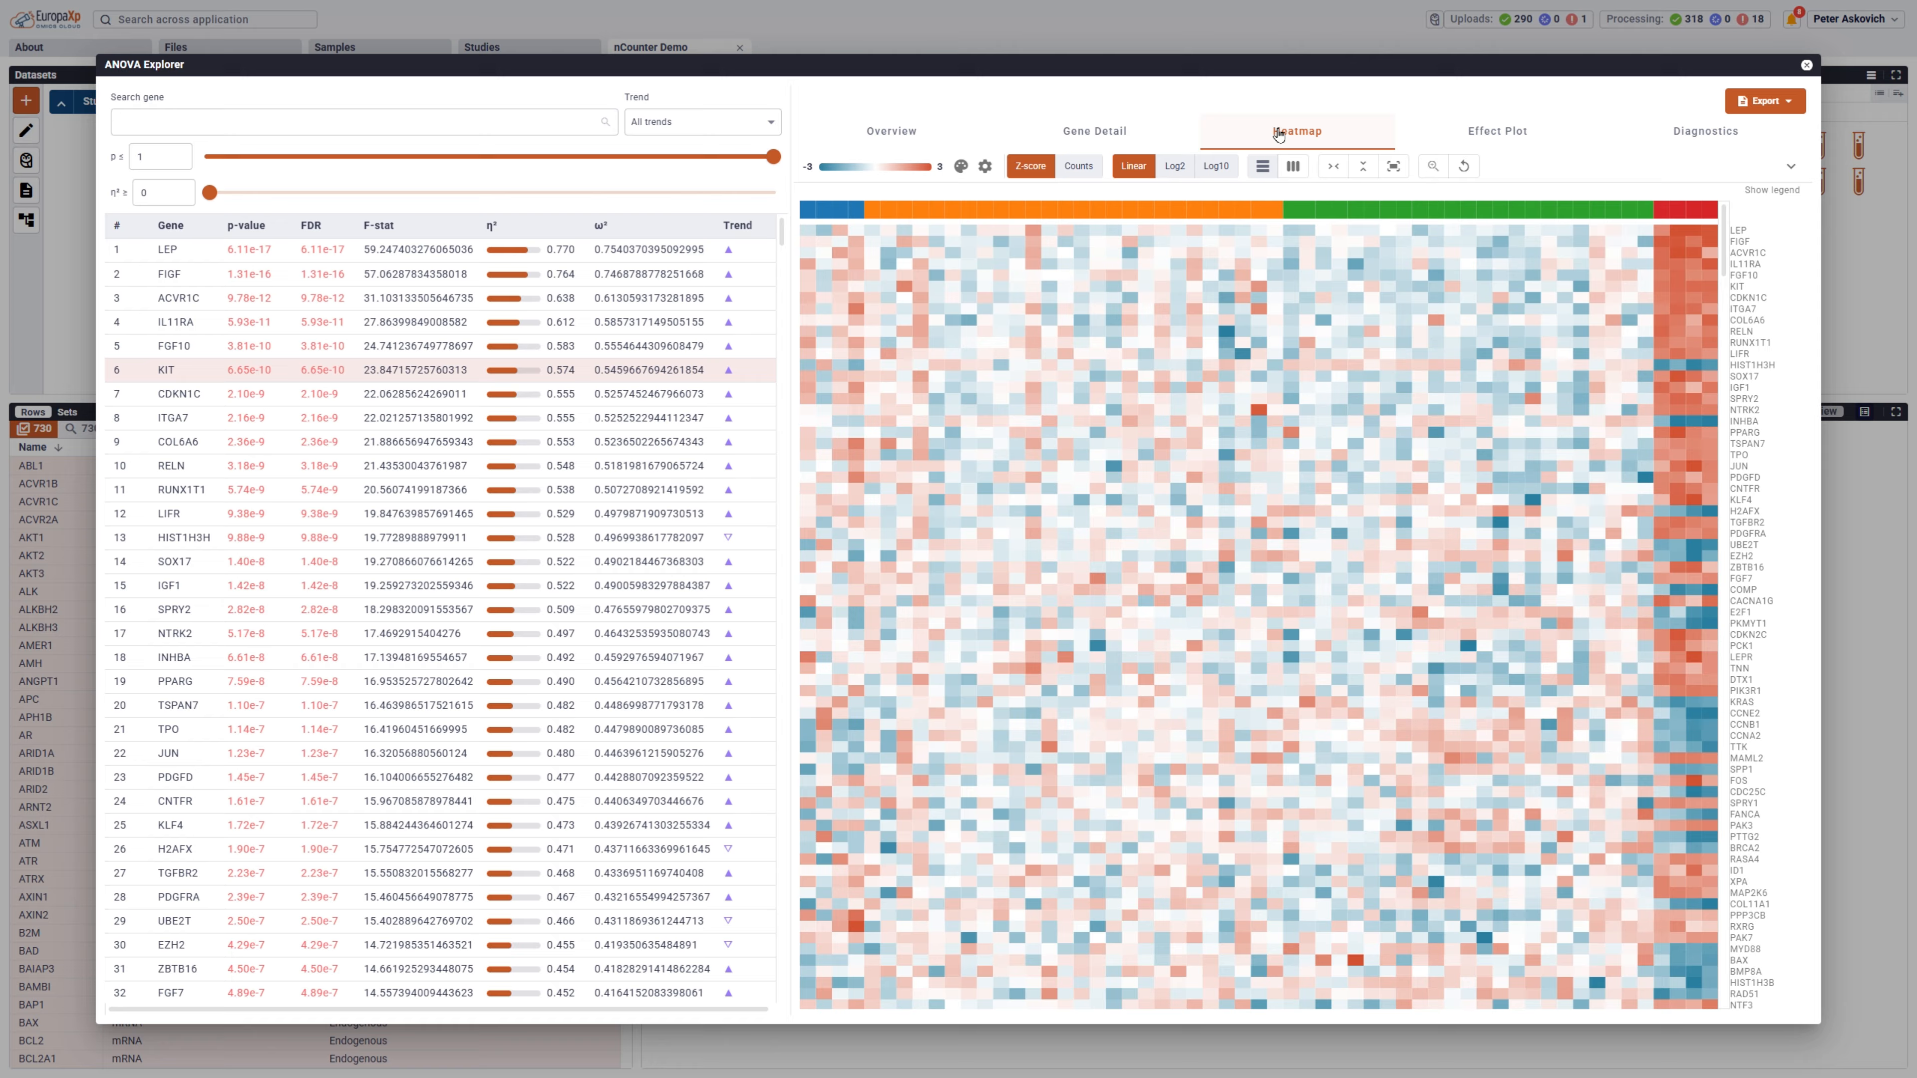
click(1487, 135)
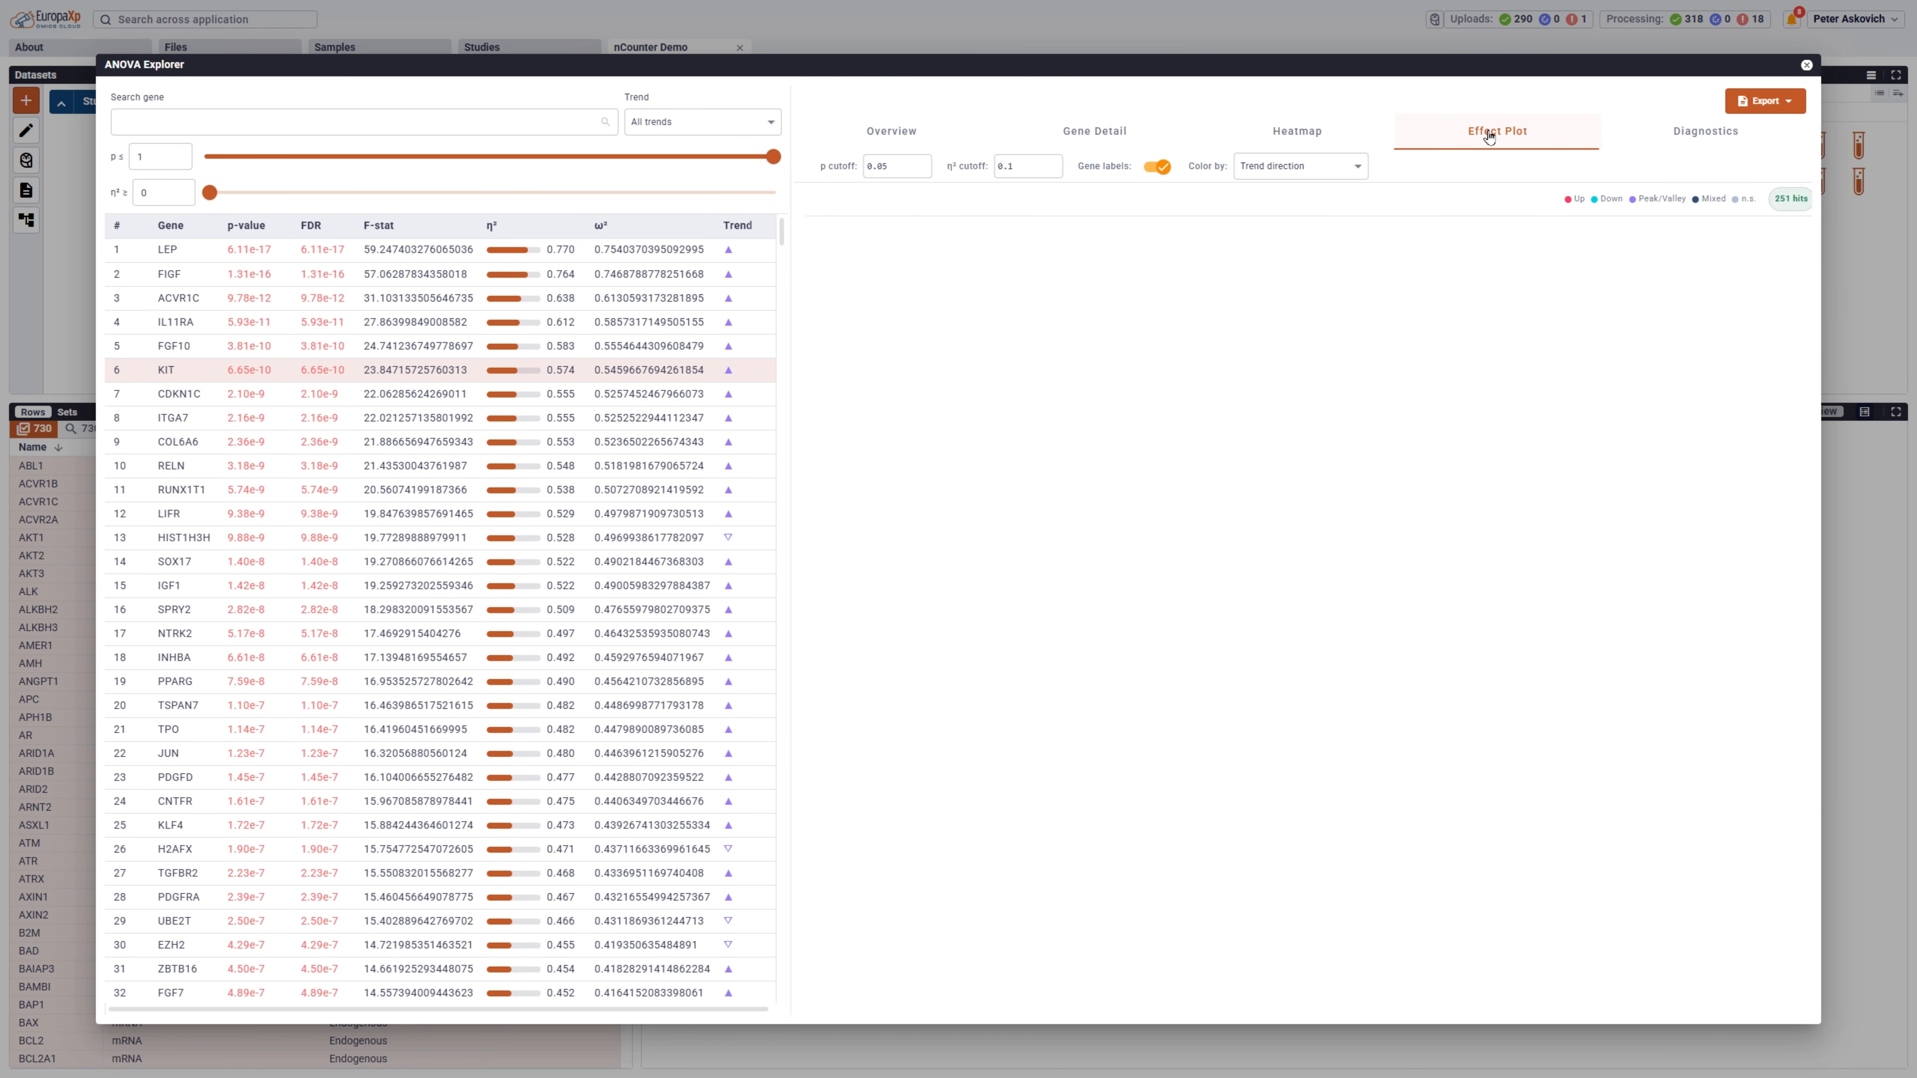
click(1711, 137)
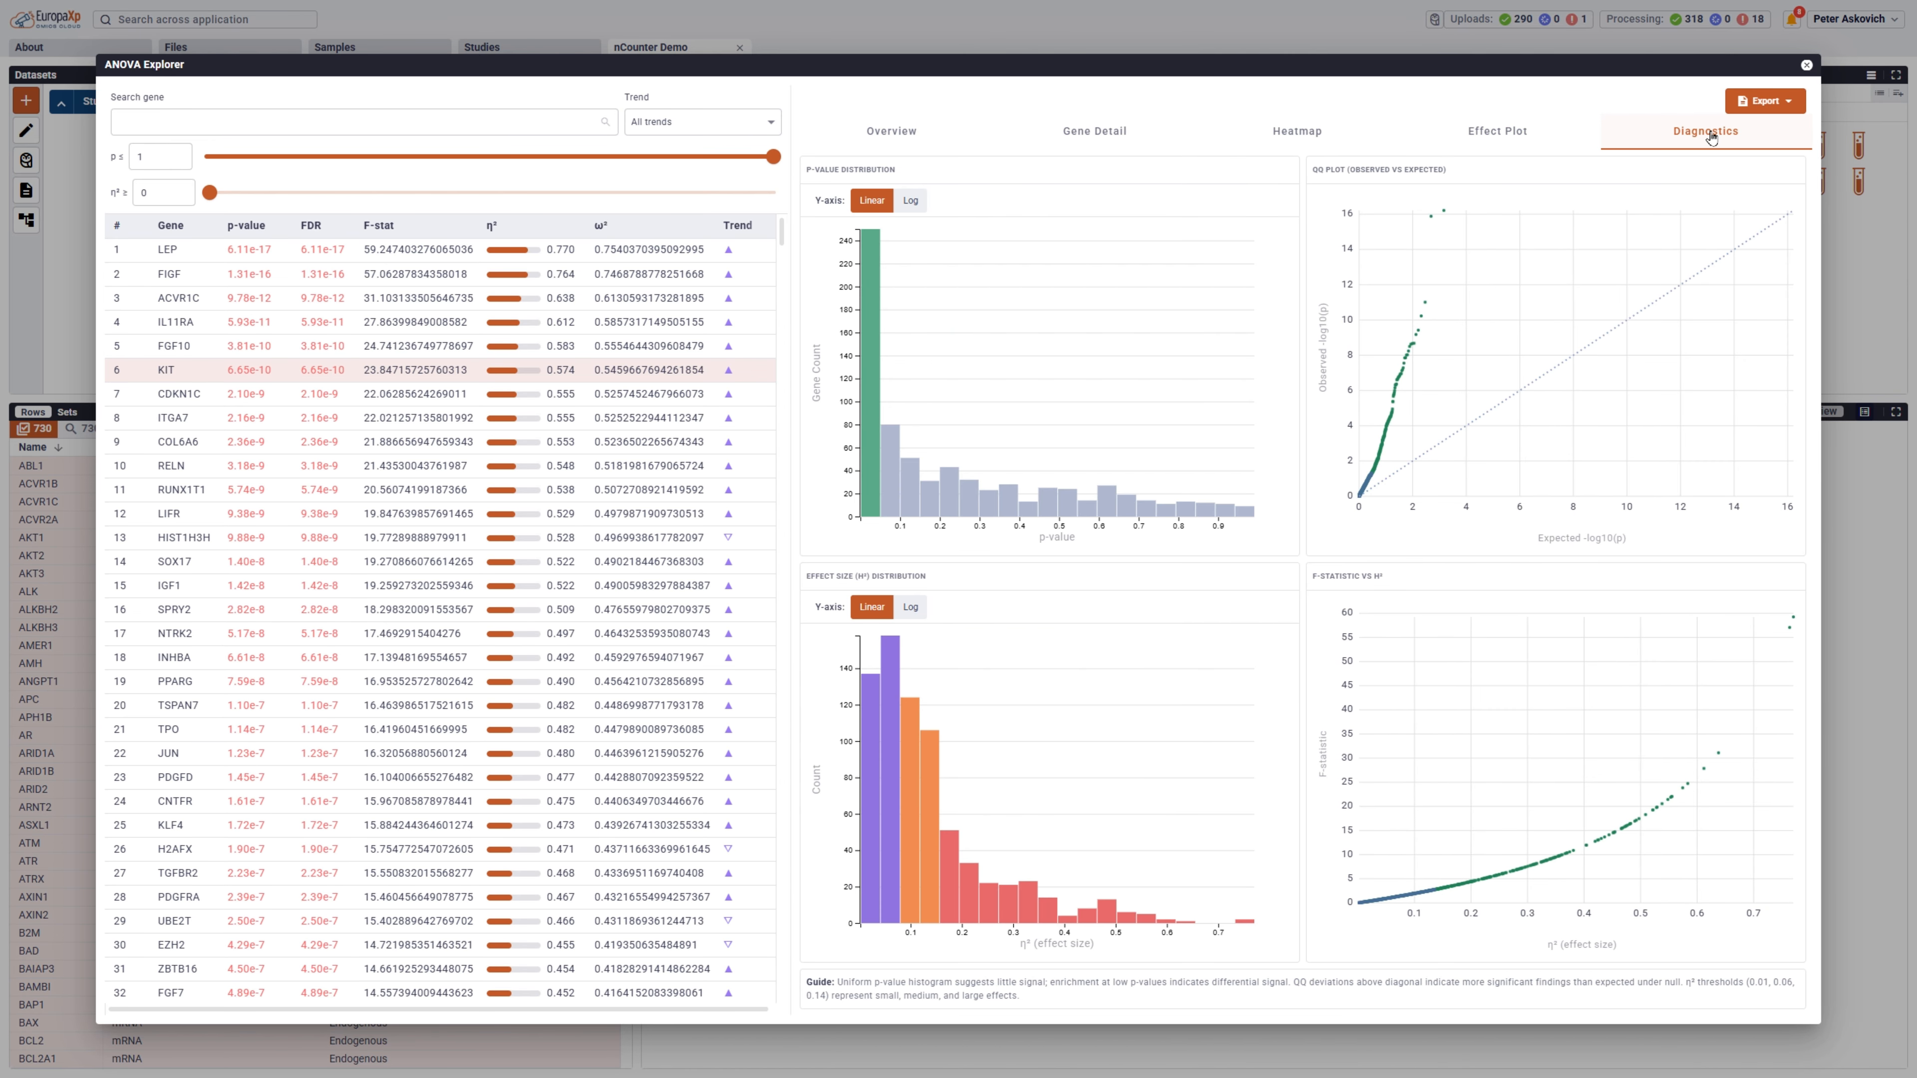
click(1807, 66)
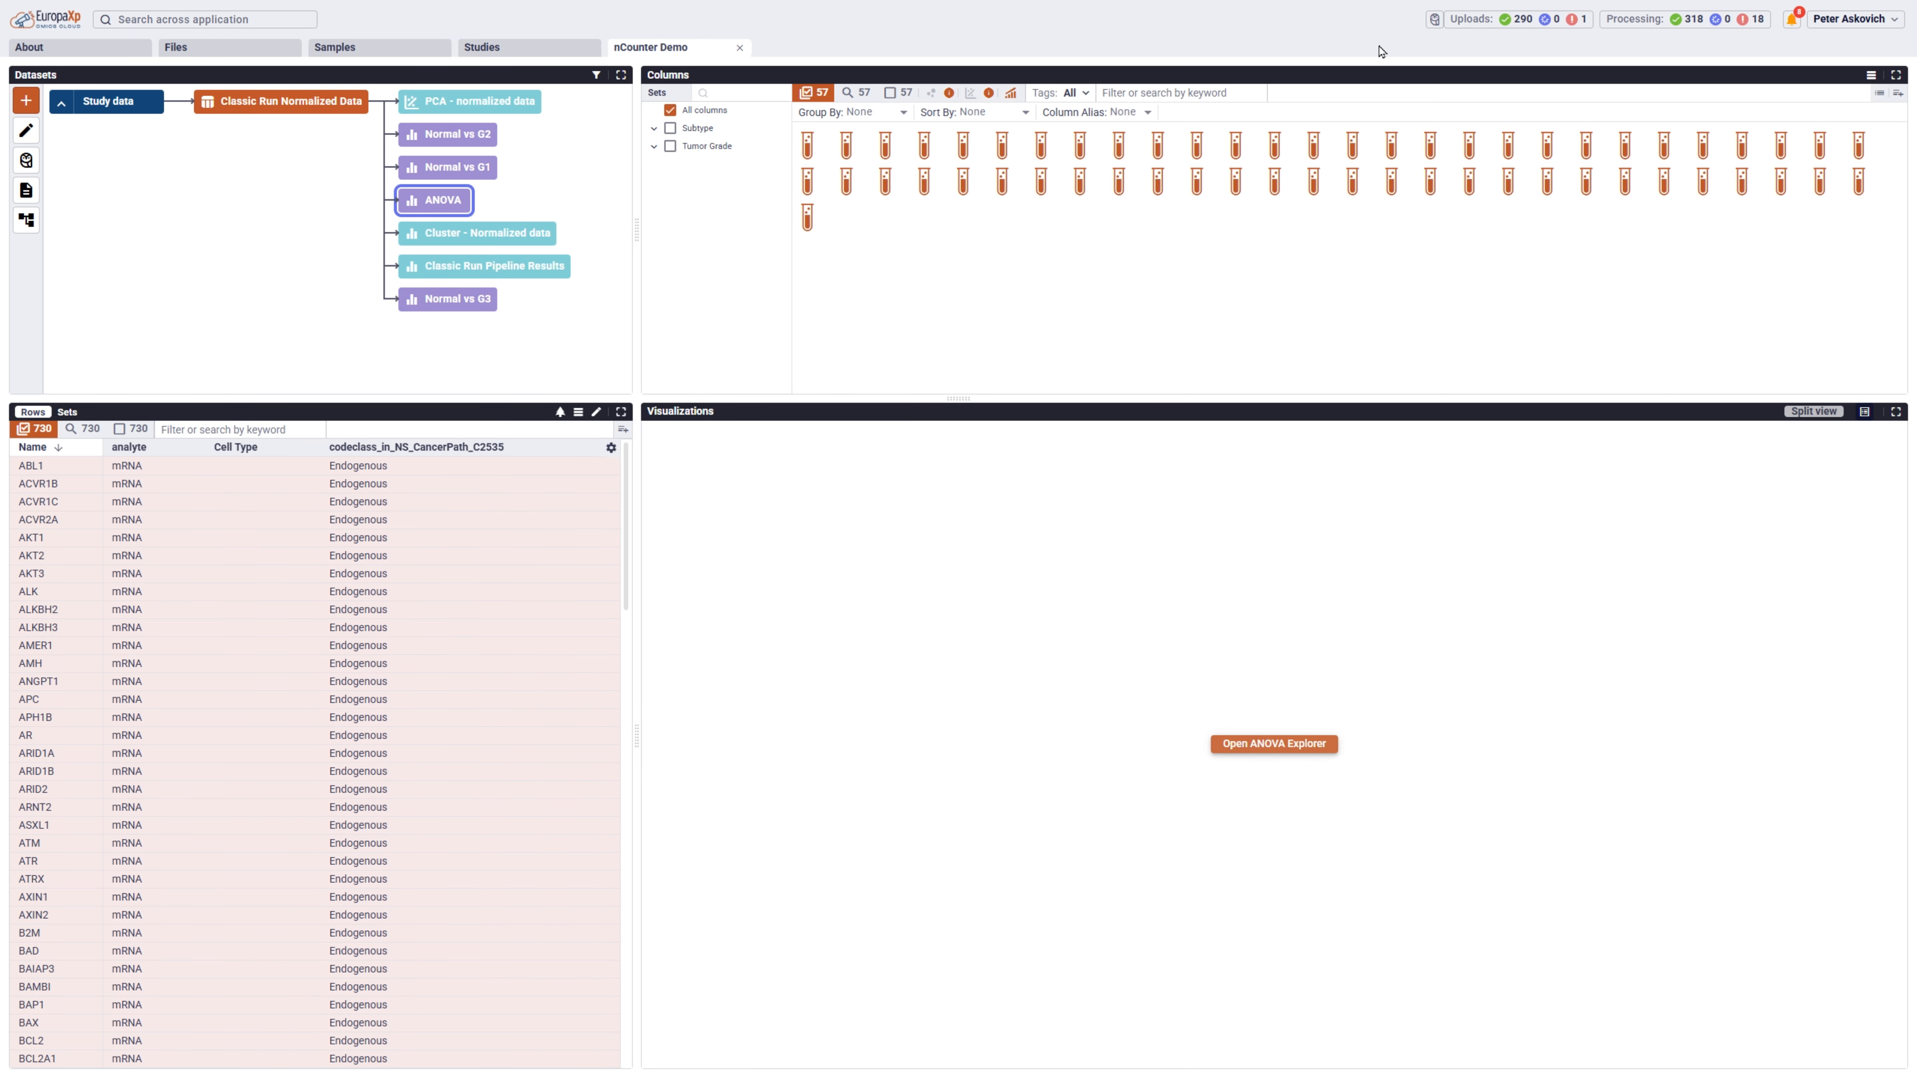
Open the biological context of the normalized data and inspect the Normal:Grade III genes of UV_RESPONSE_DN in the volcano plot.
click(283, 103)
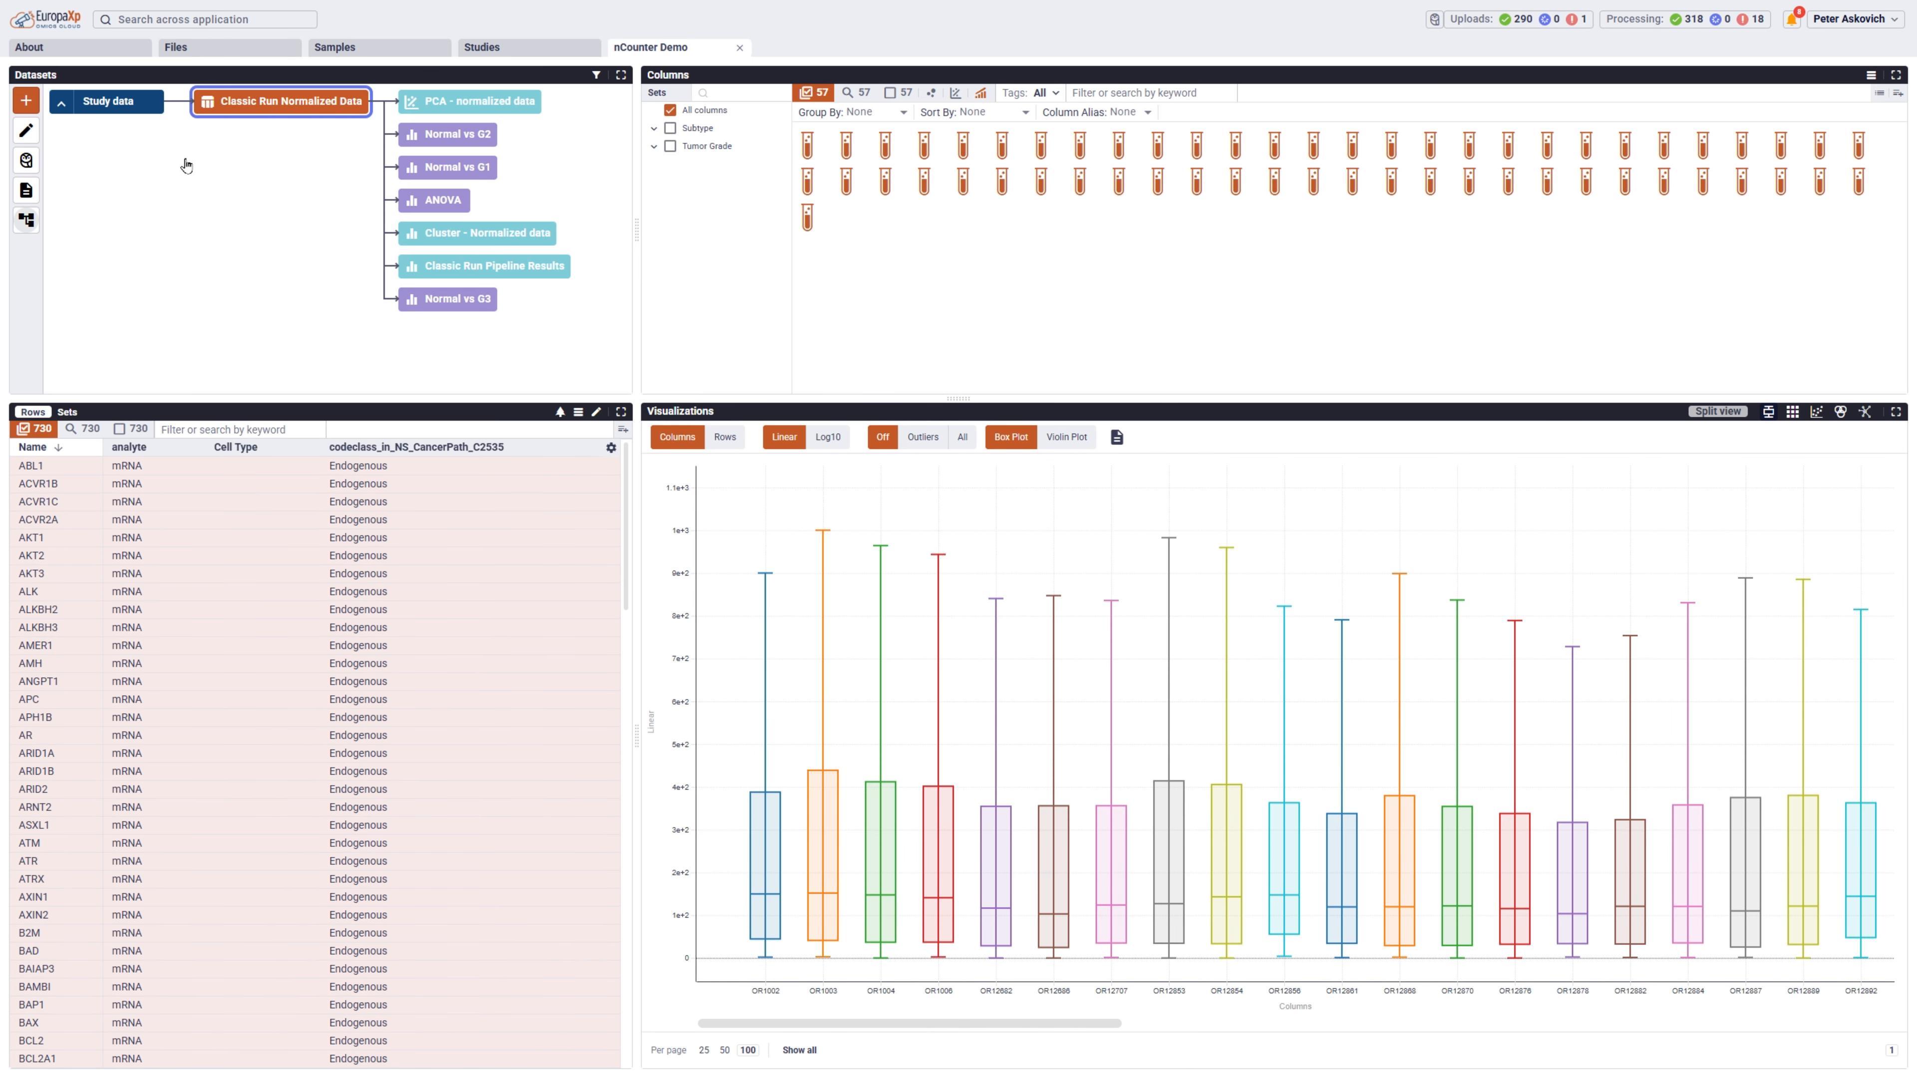
click(29, 222)
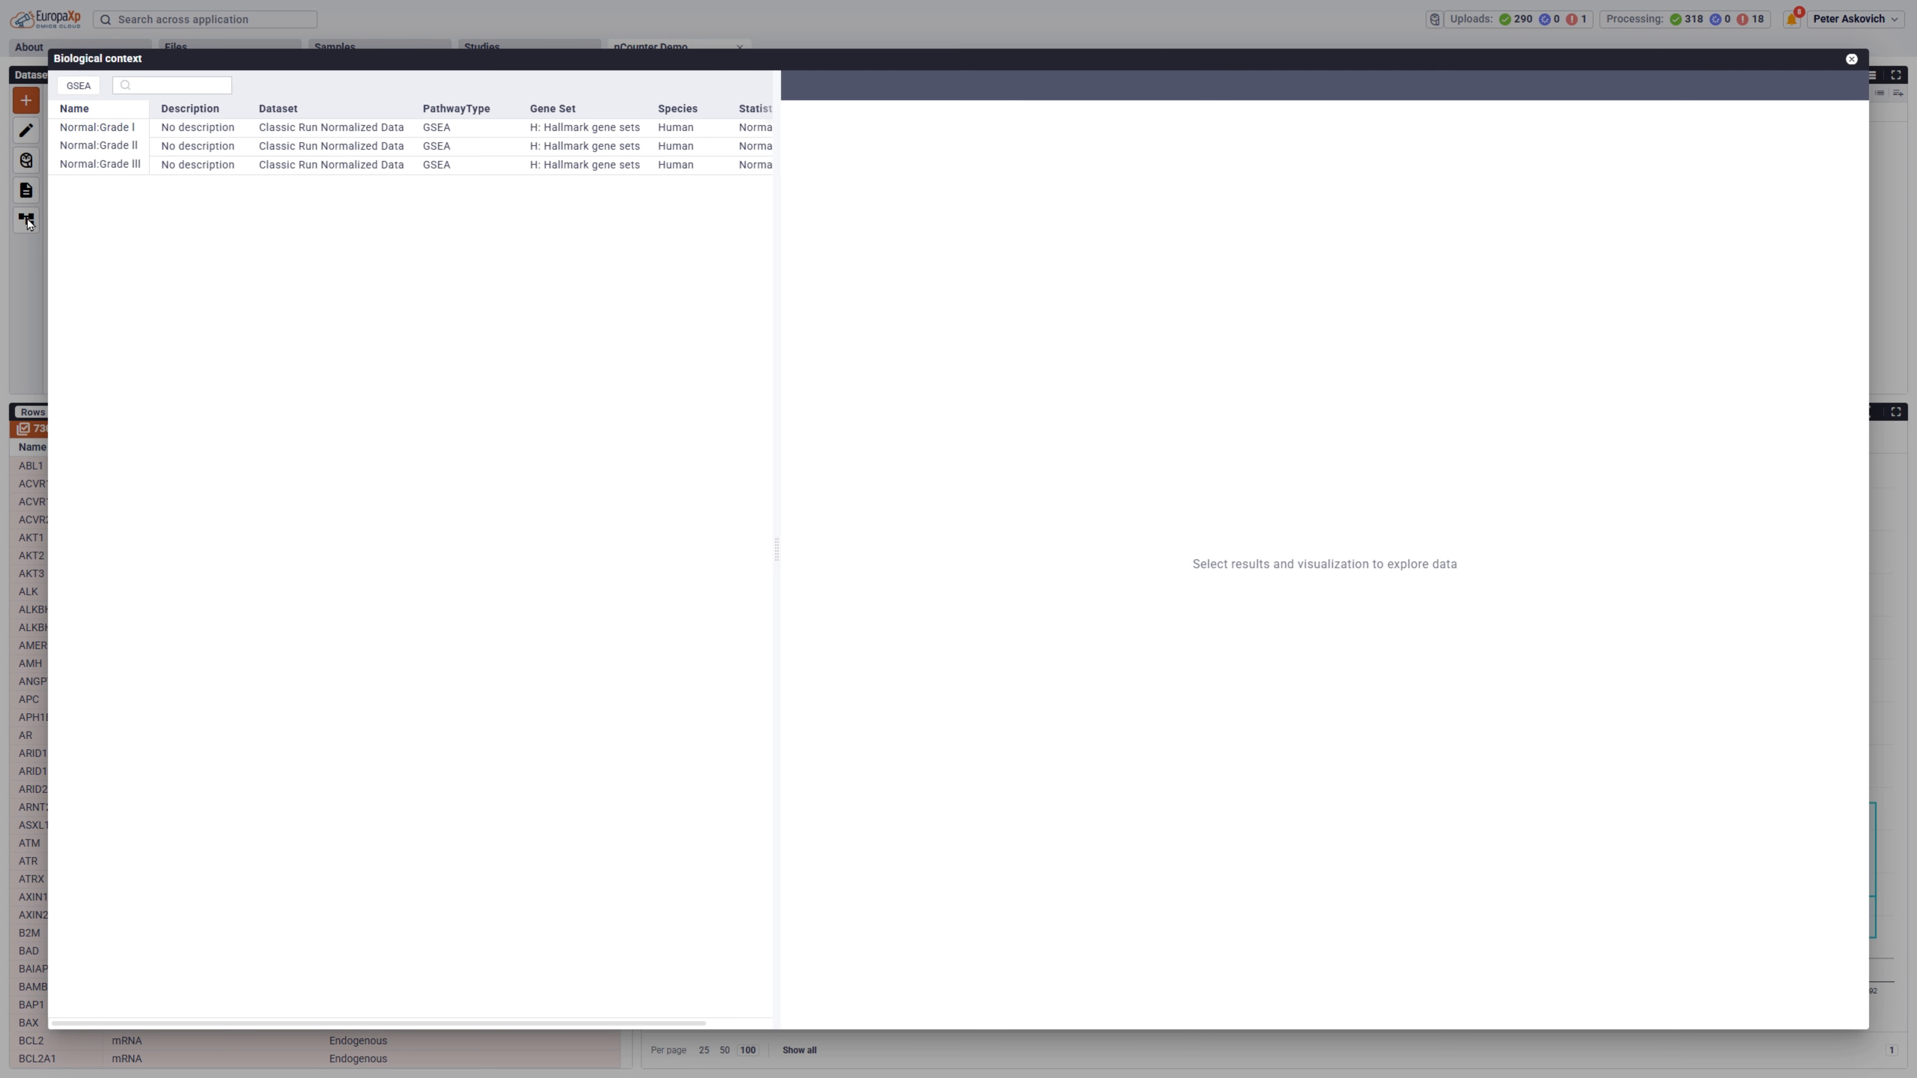
click(112, 173)
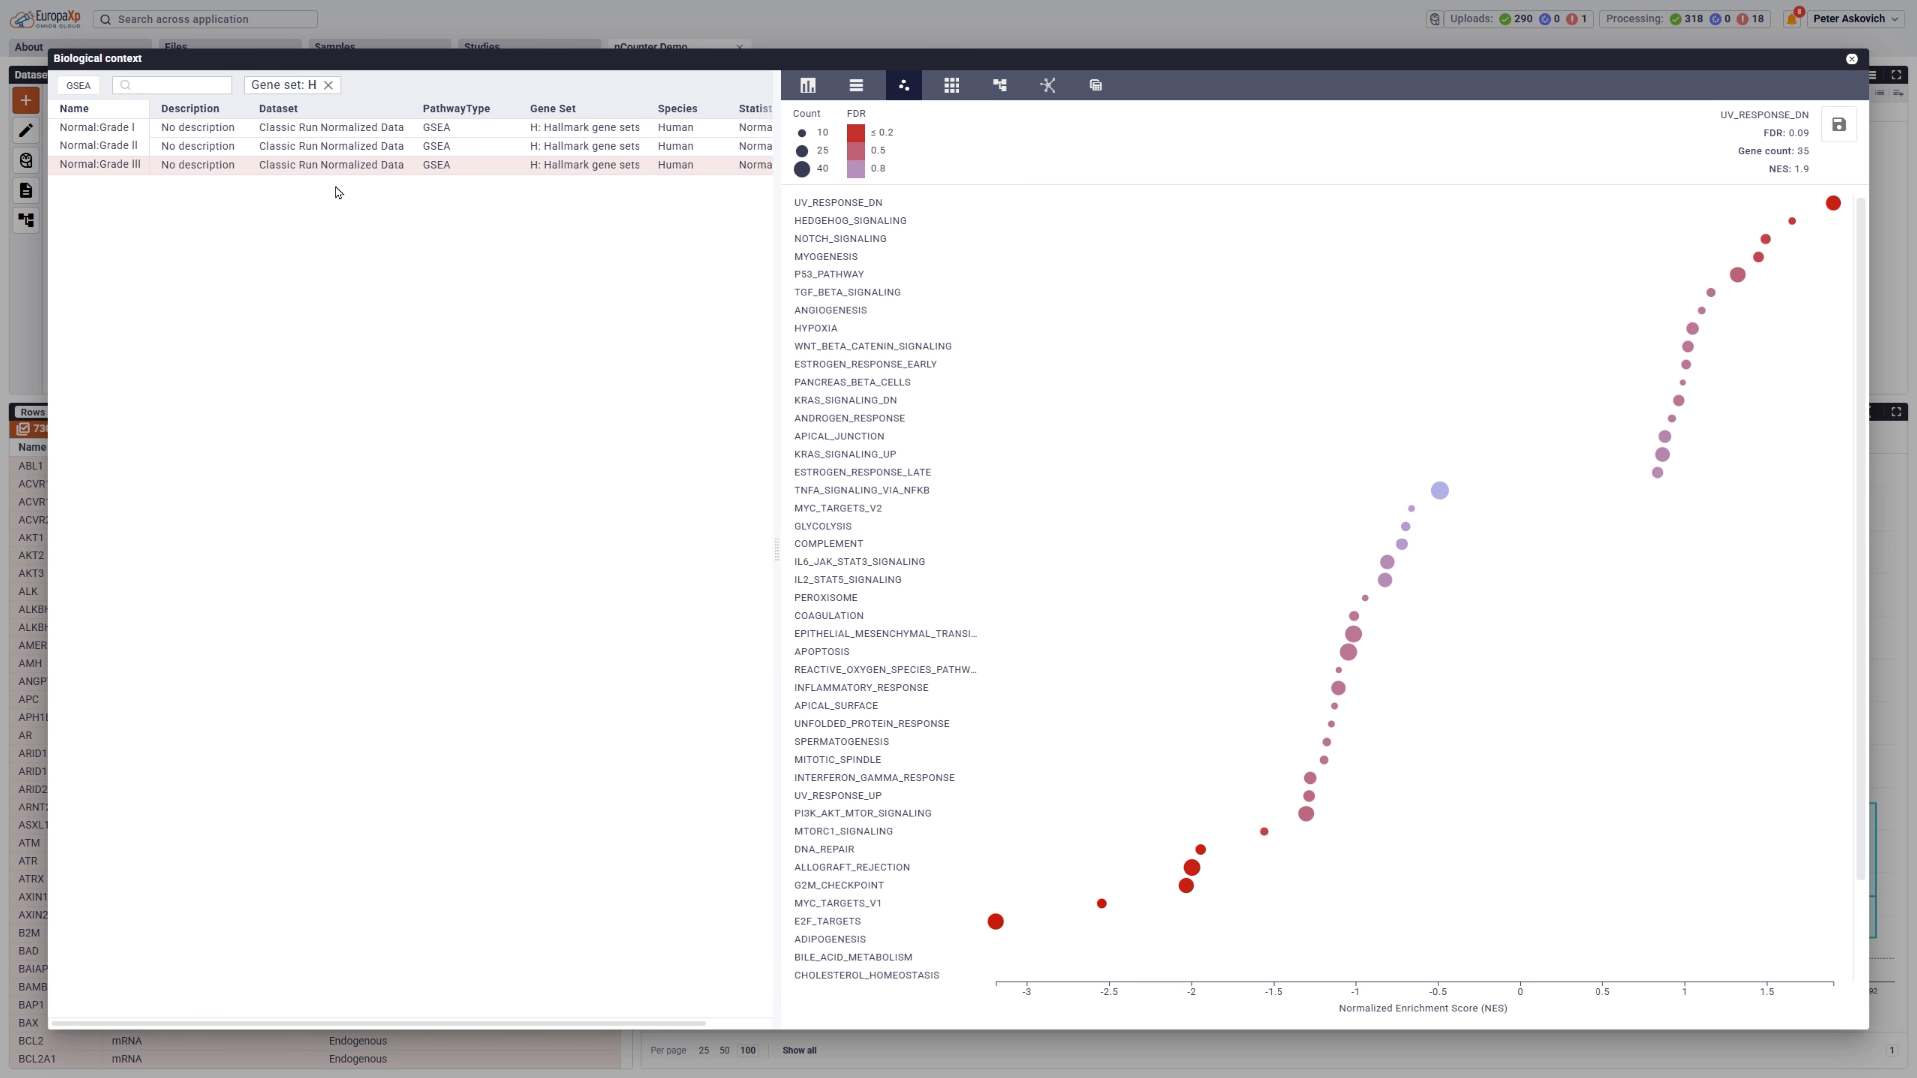
click(834, 209)
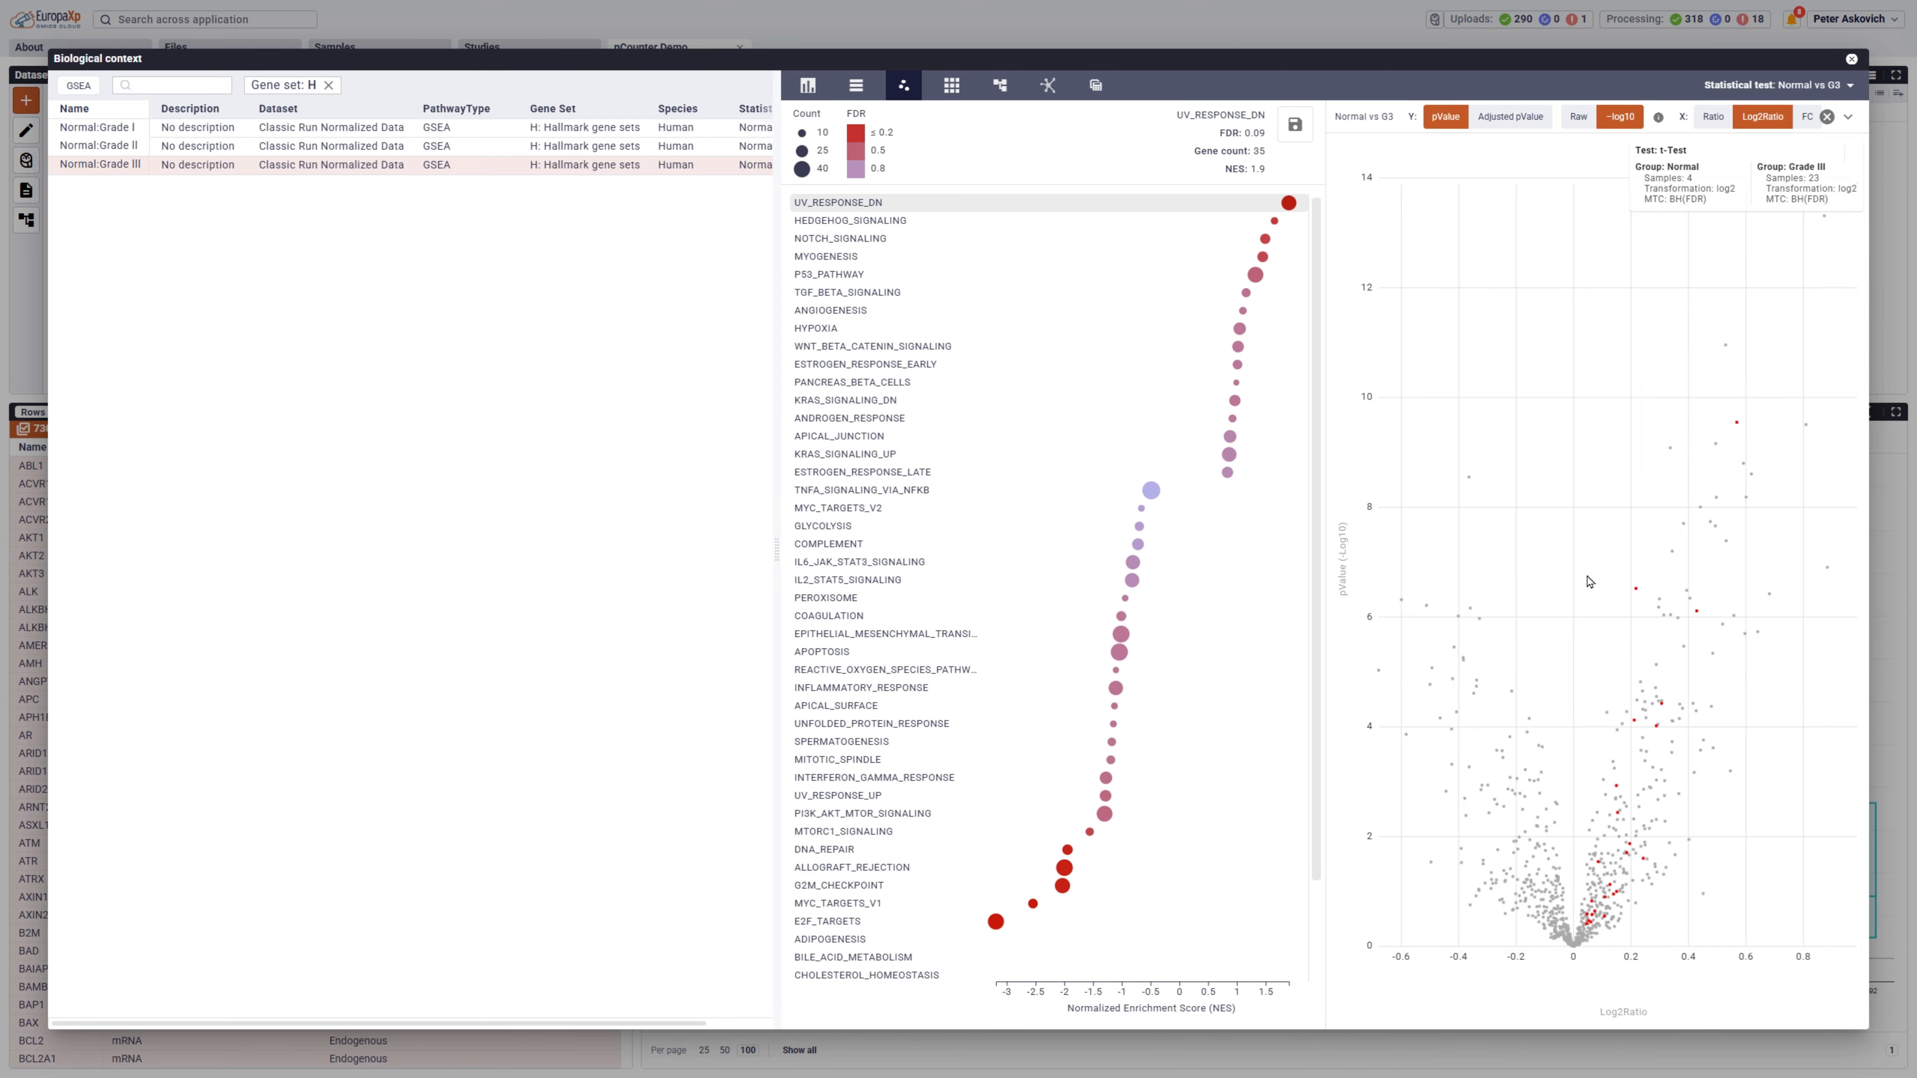
mouse_move(1637, 595)
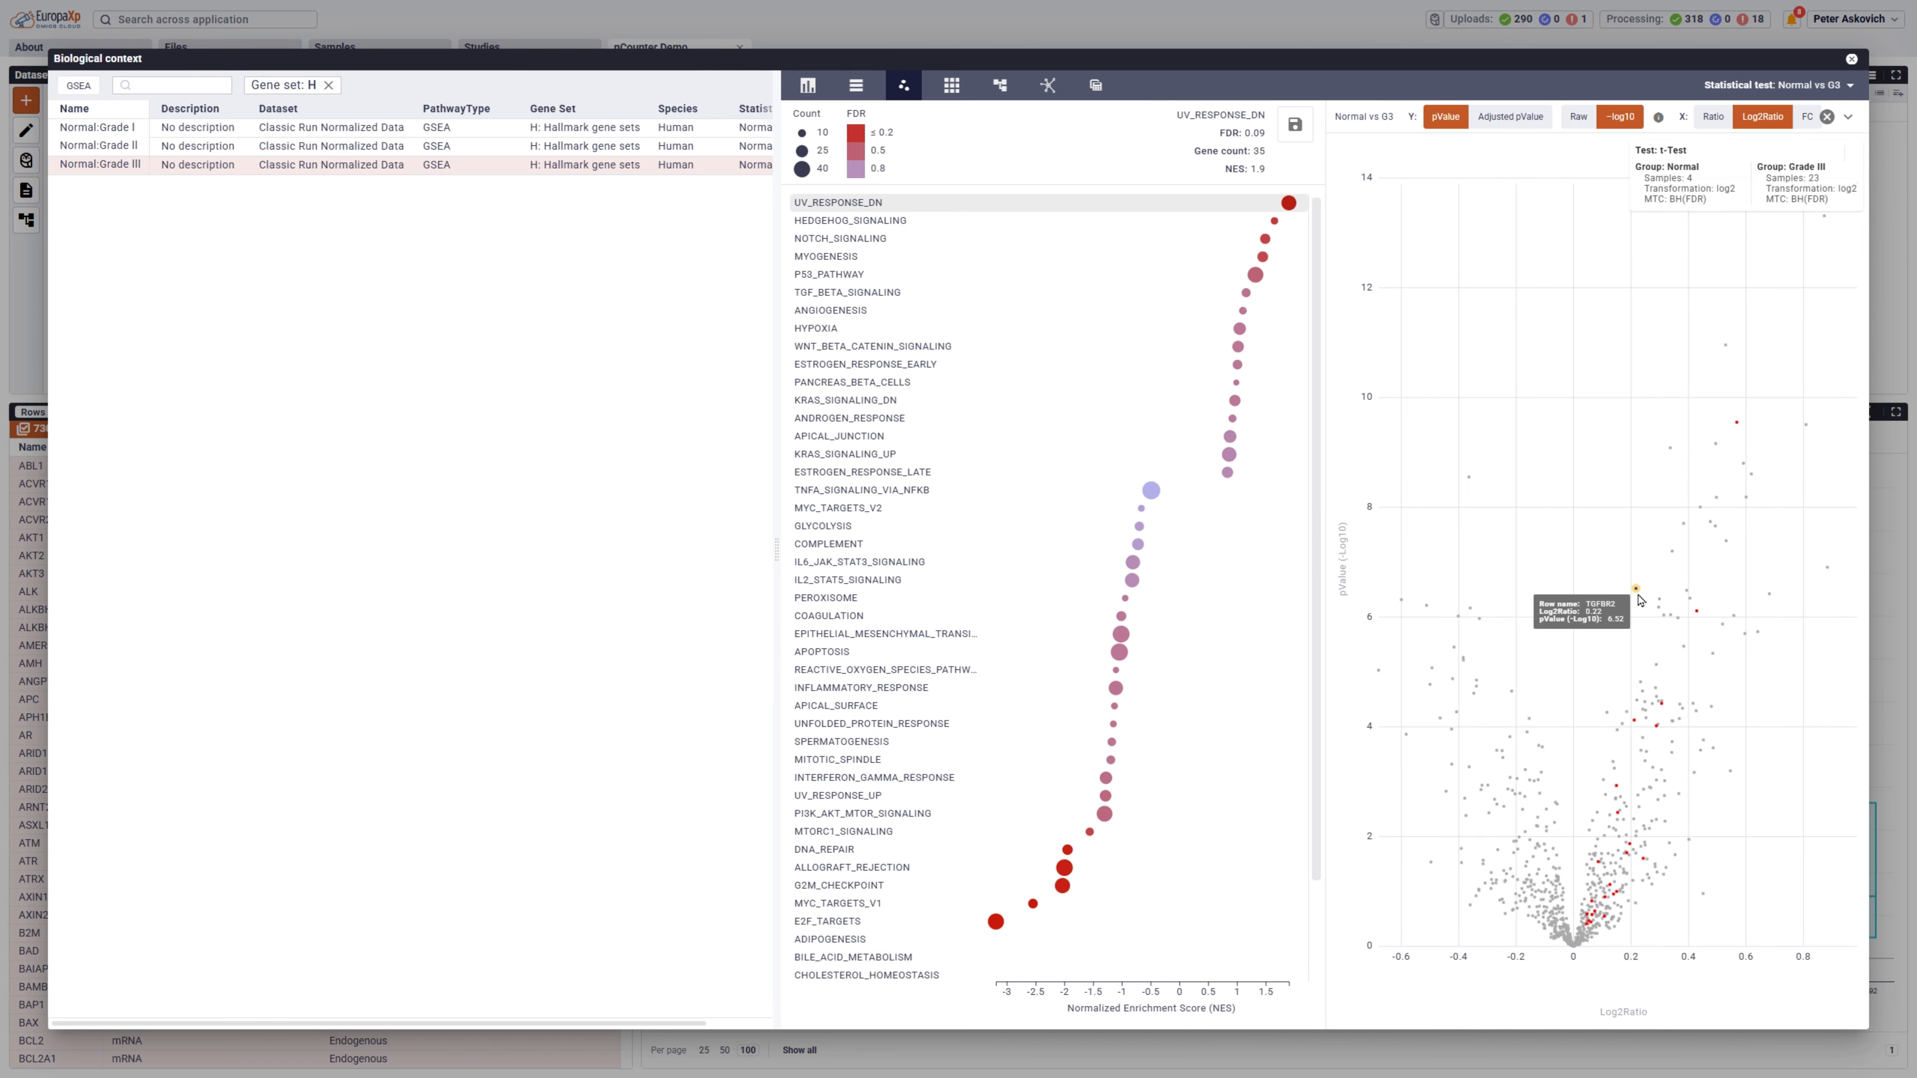
mouse_move(1740, 431)
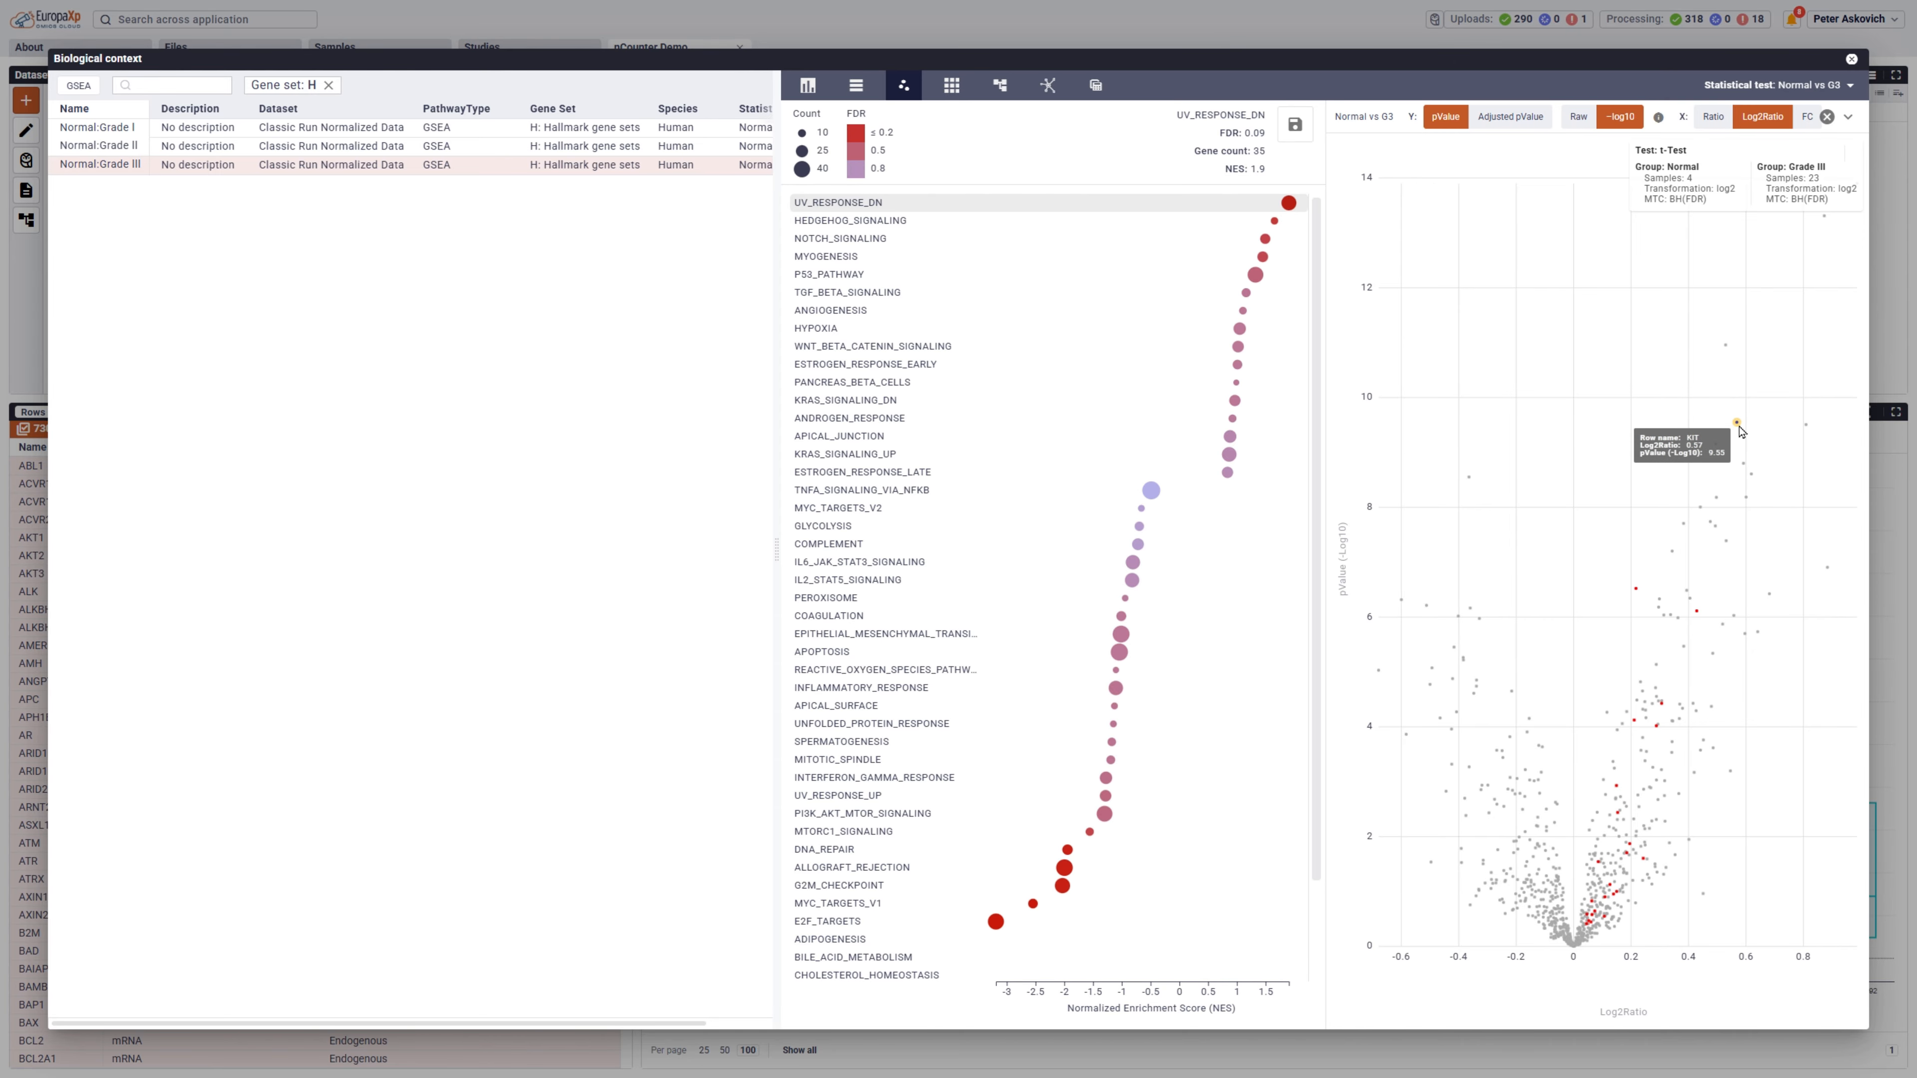
mouse_move(1698, 615)
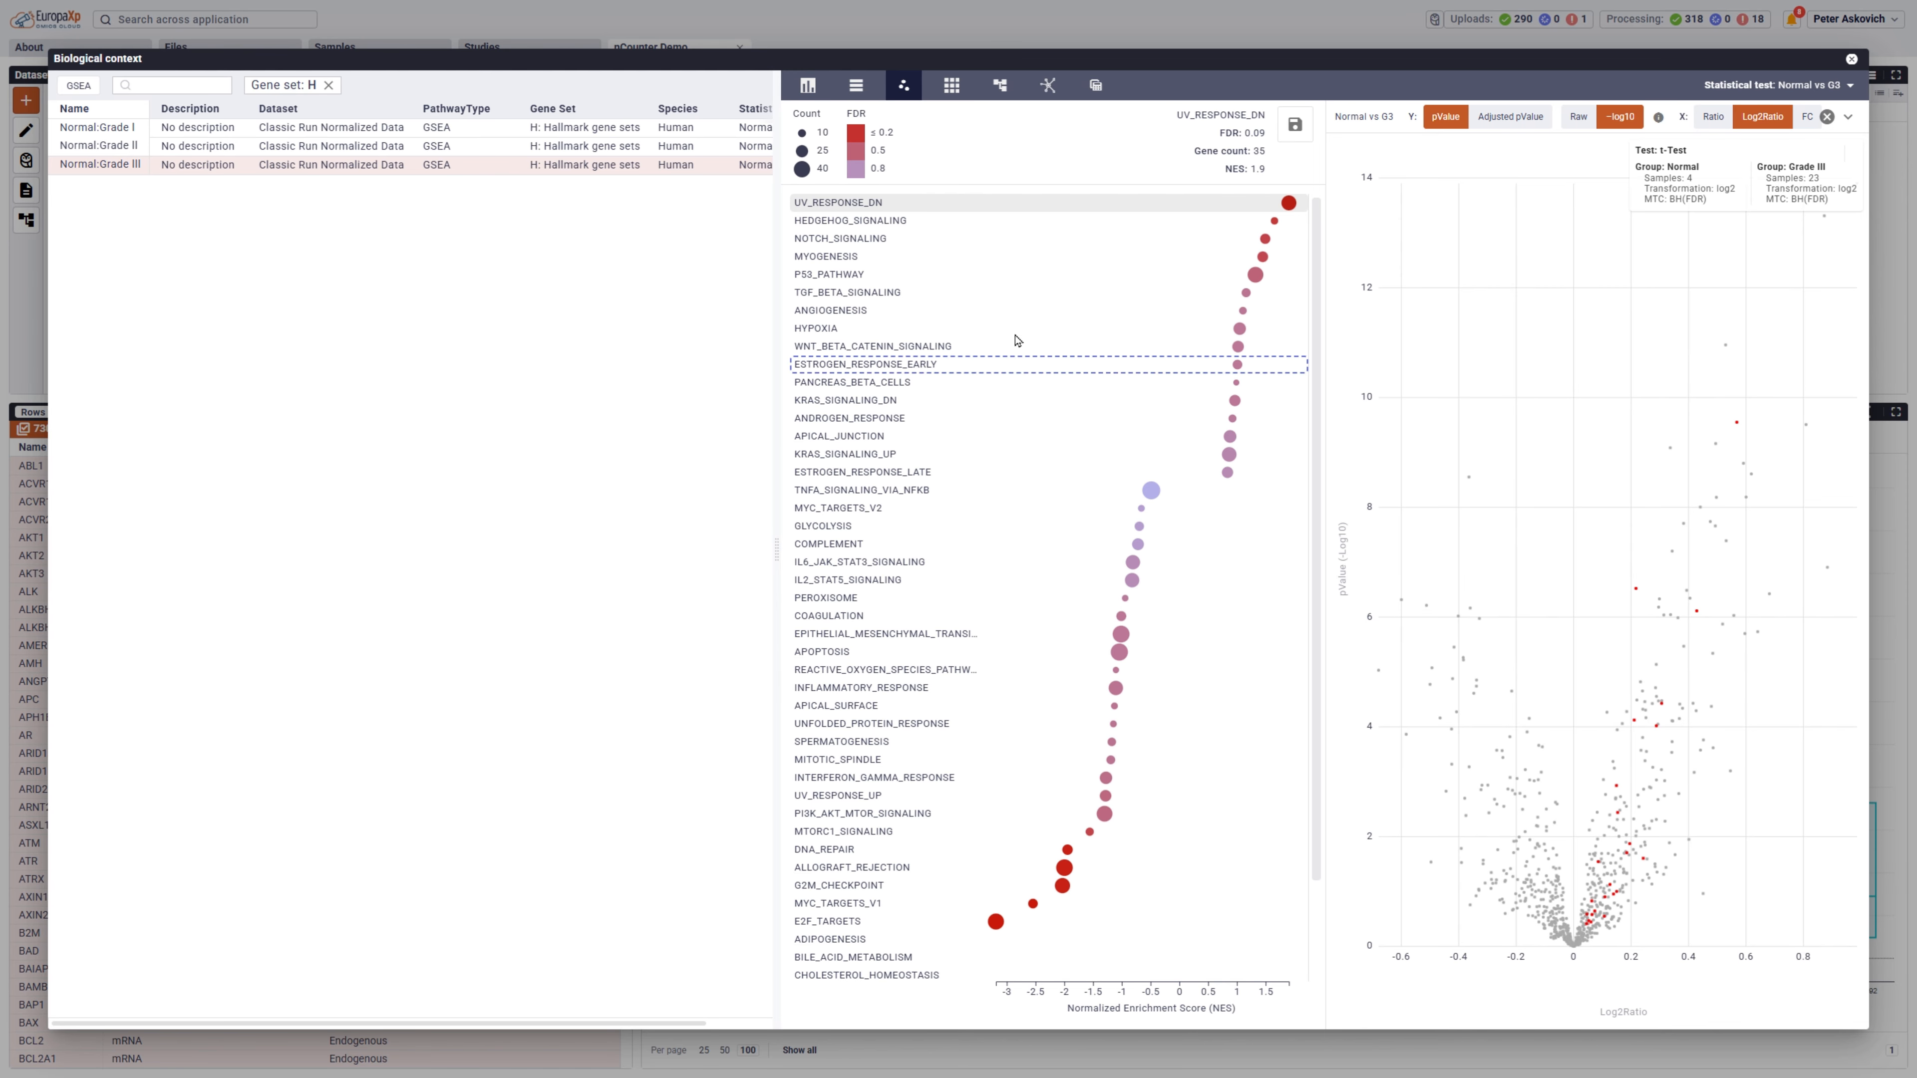
Add the Normal:Grade II and Normal:Grade I GSEA results and display their clustered heatmap as Counts.
ctrl+click(225, 147)
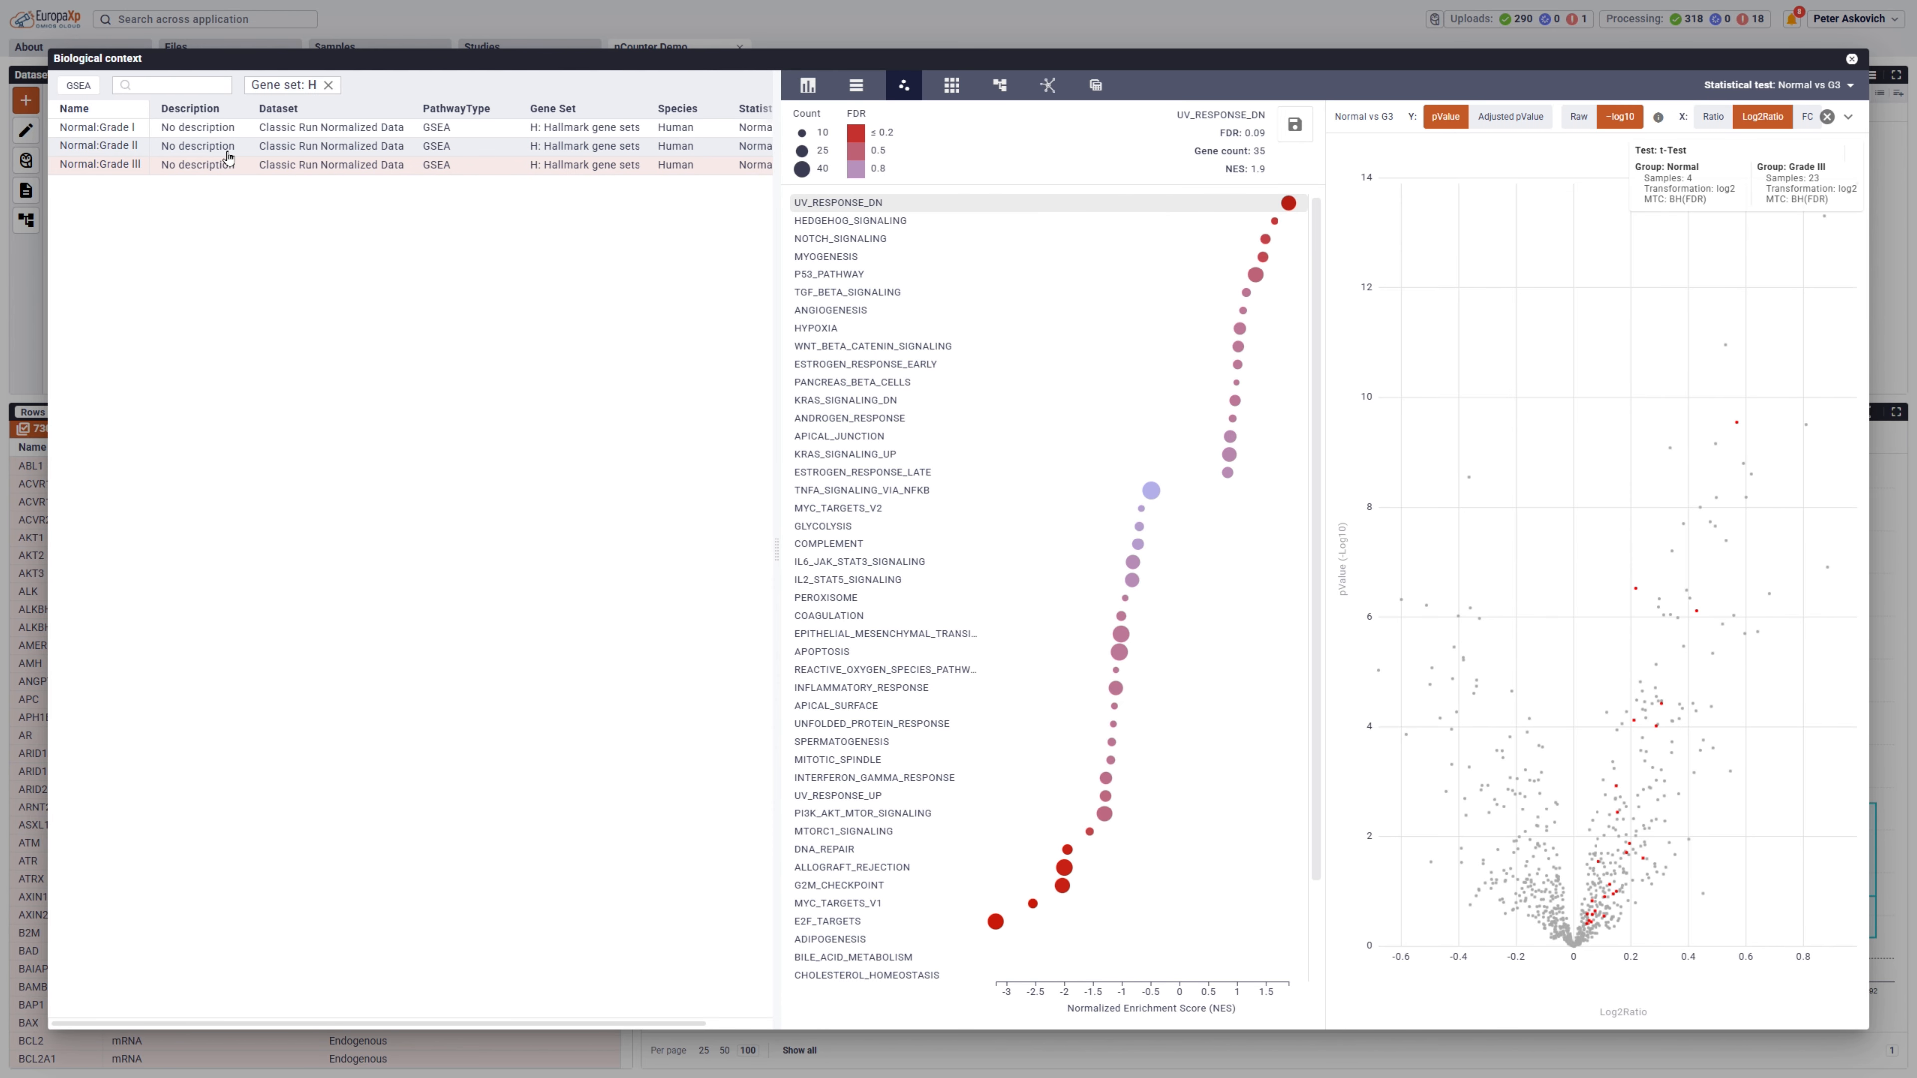
ctrl+click(230, 130)
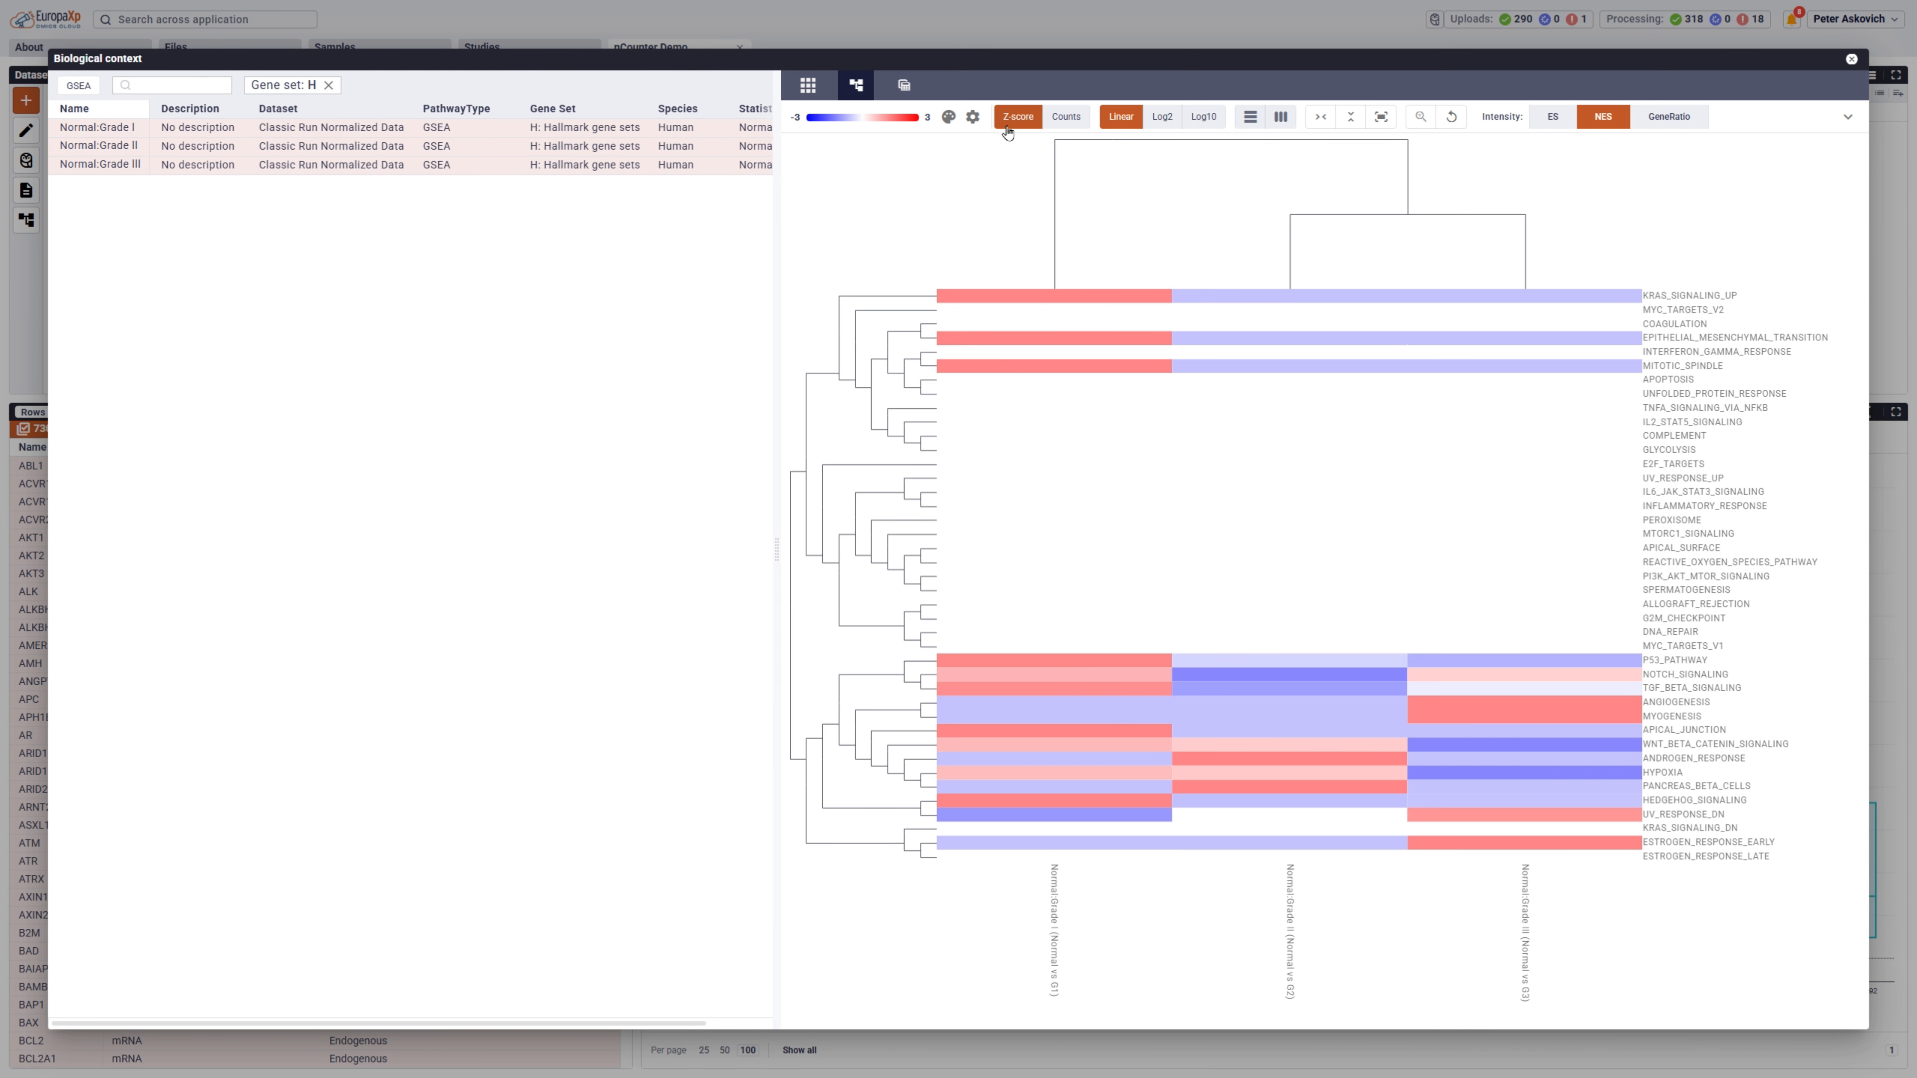
click(1060, 124)
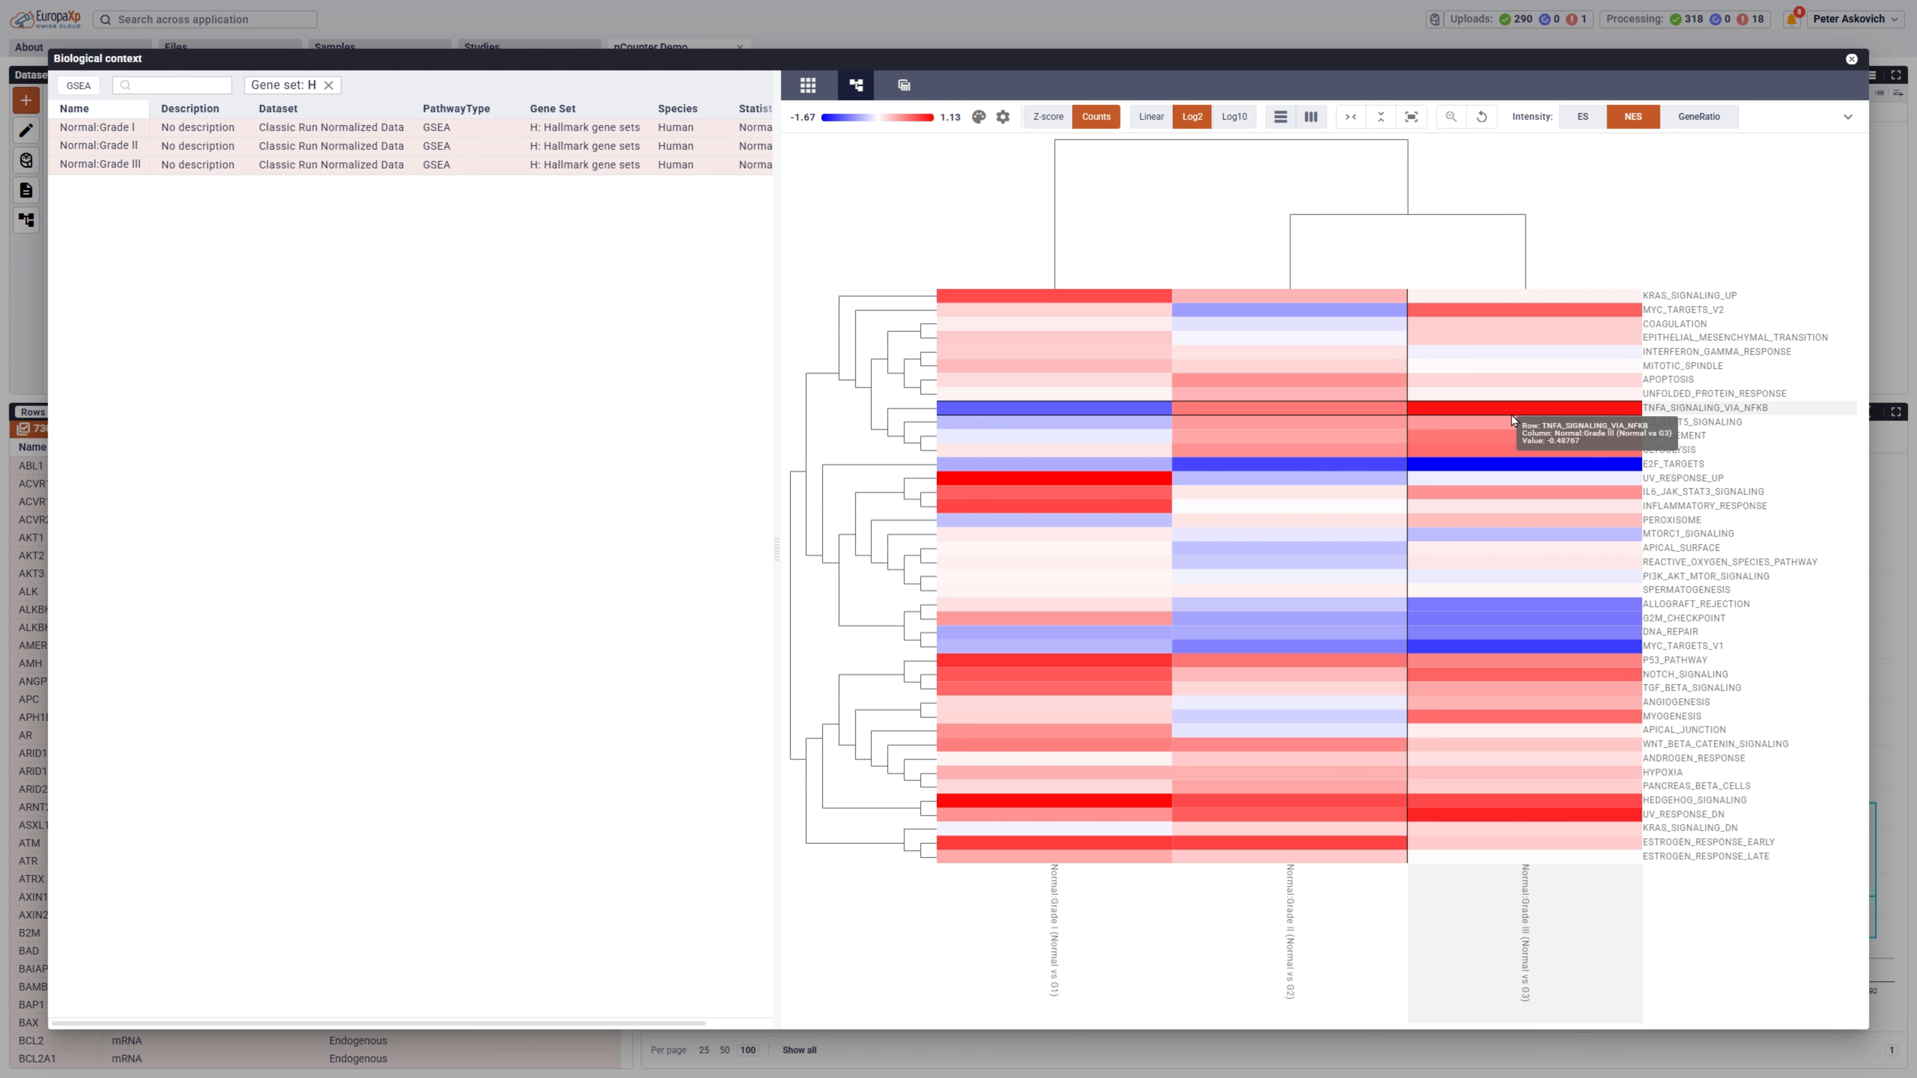
Examine the E2F_TARGETS genes in the volcano plot beside the heatmap and return to the About page.
click(1504, 467)
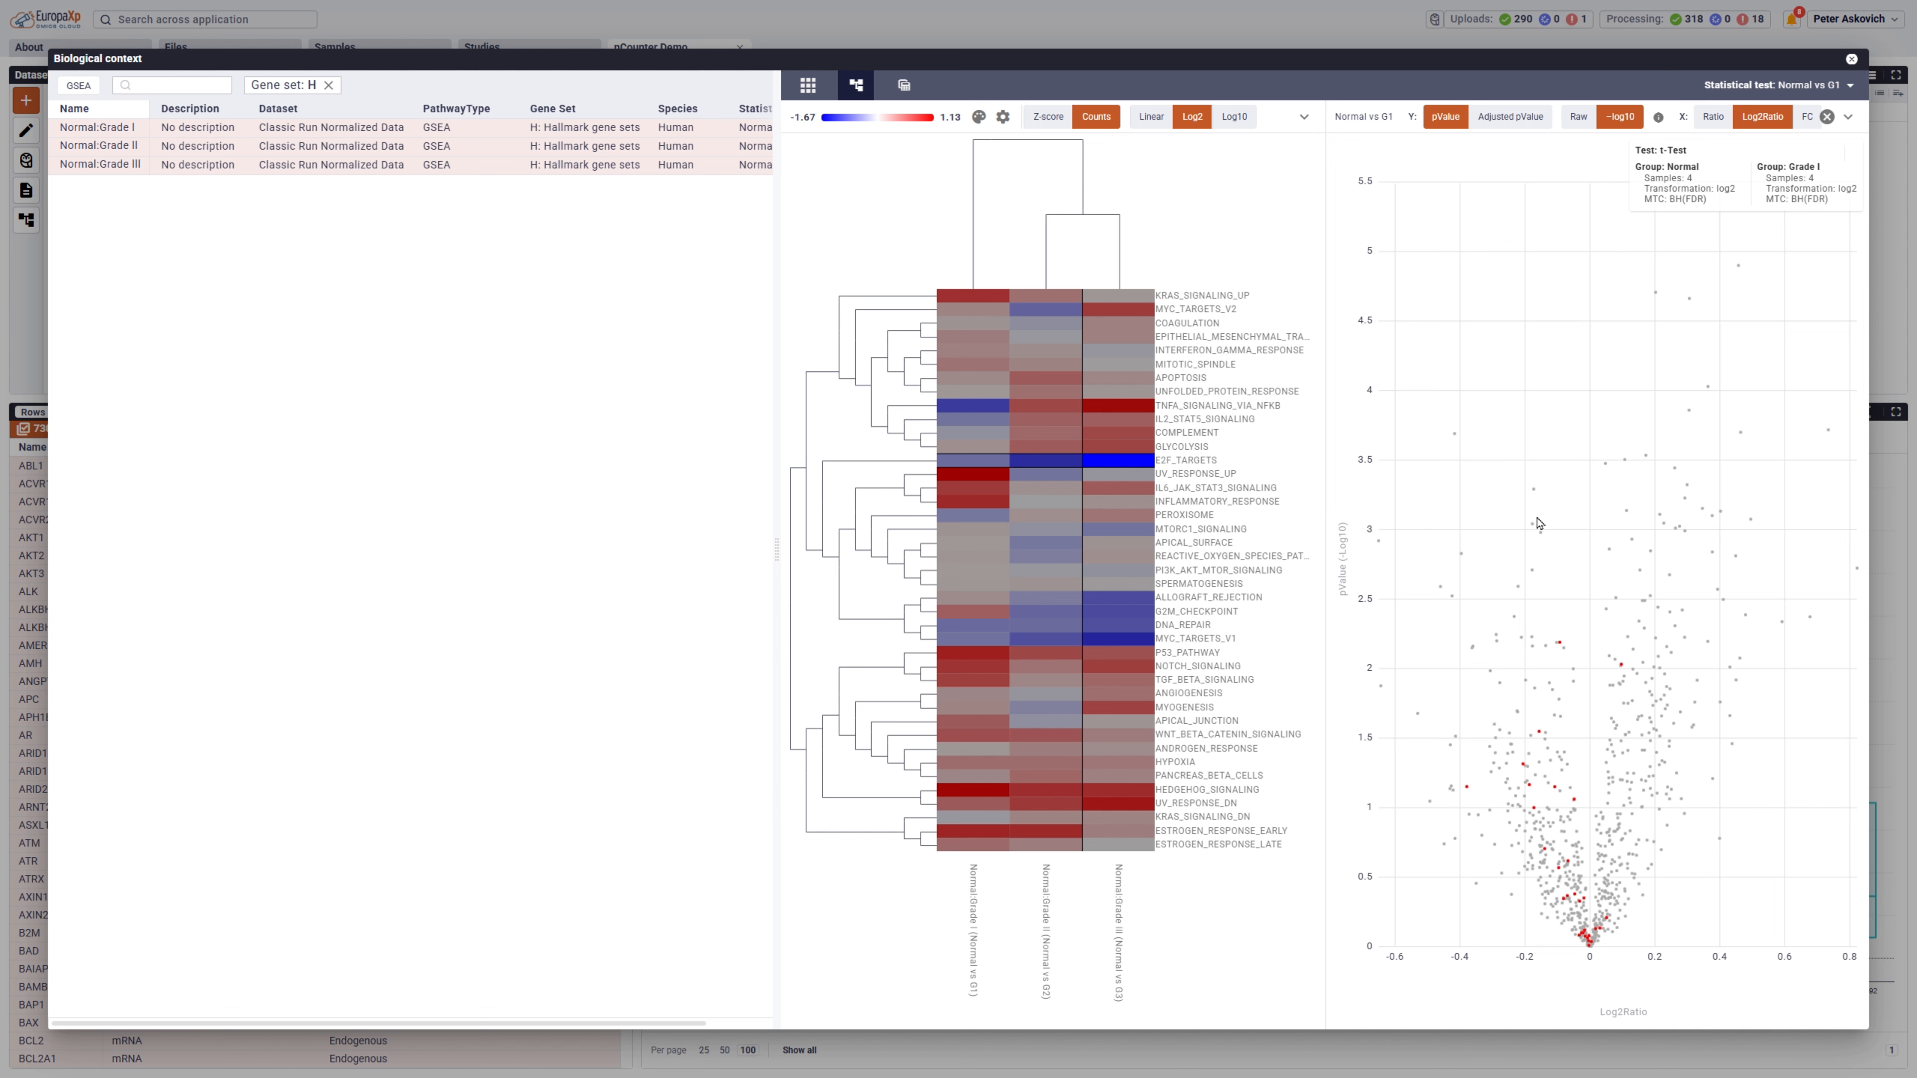
mouse_move(1560, 647)
mouse_move(1539, 734)
click(1851, 60)
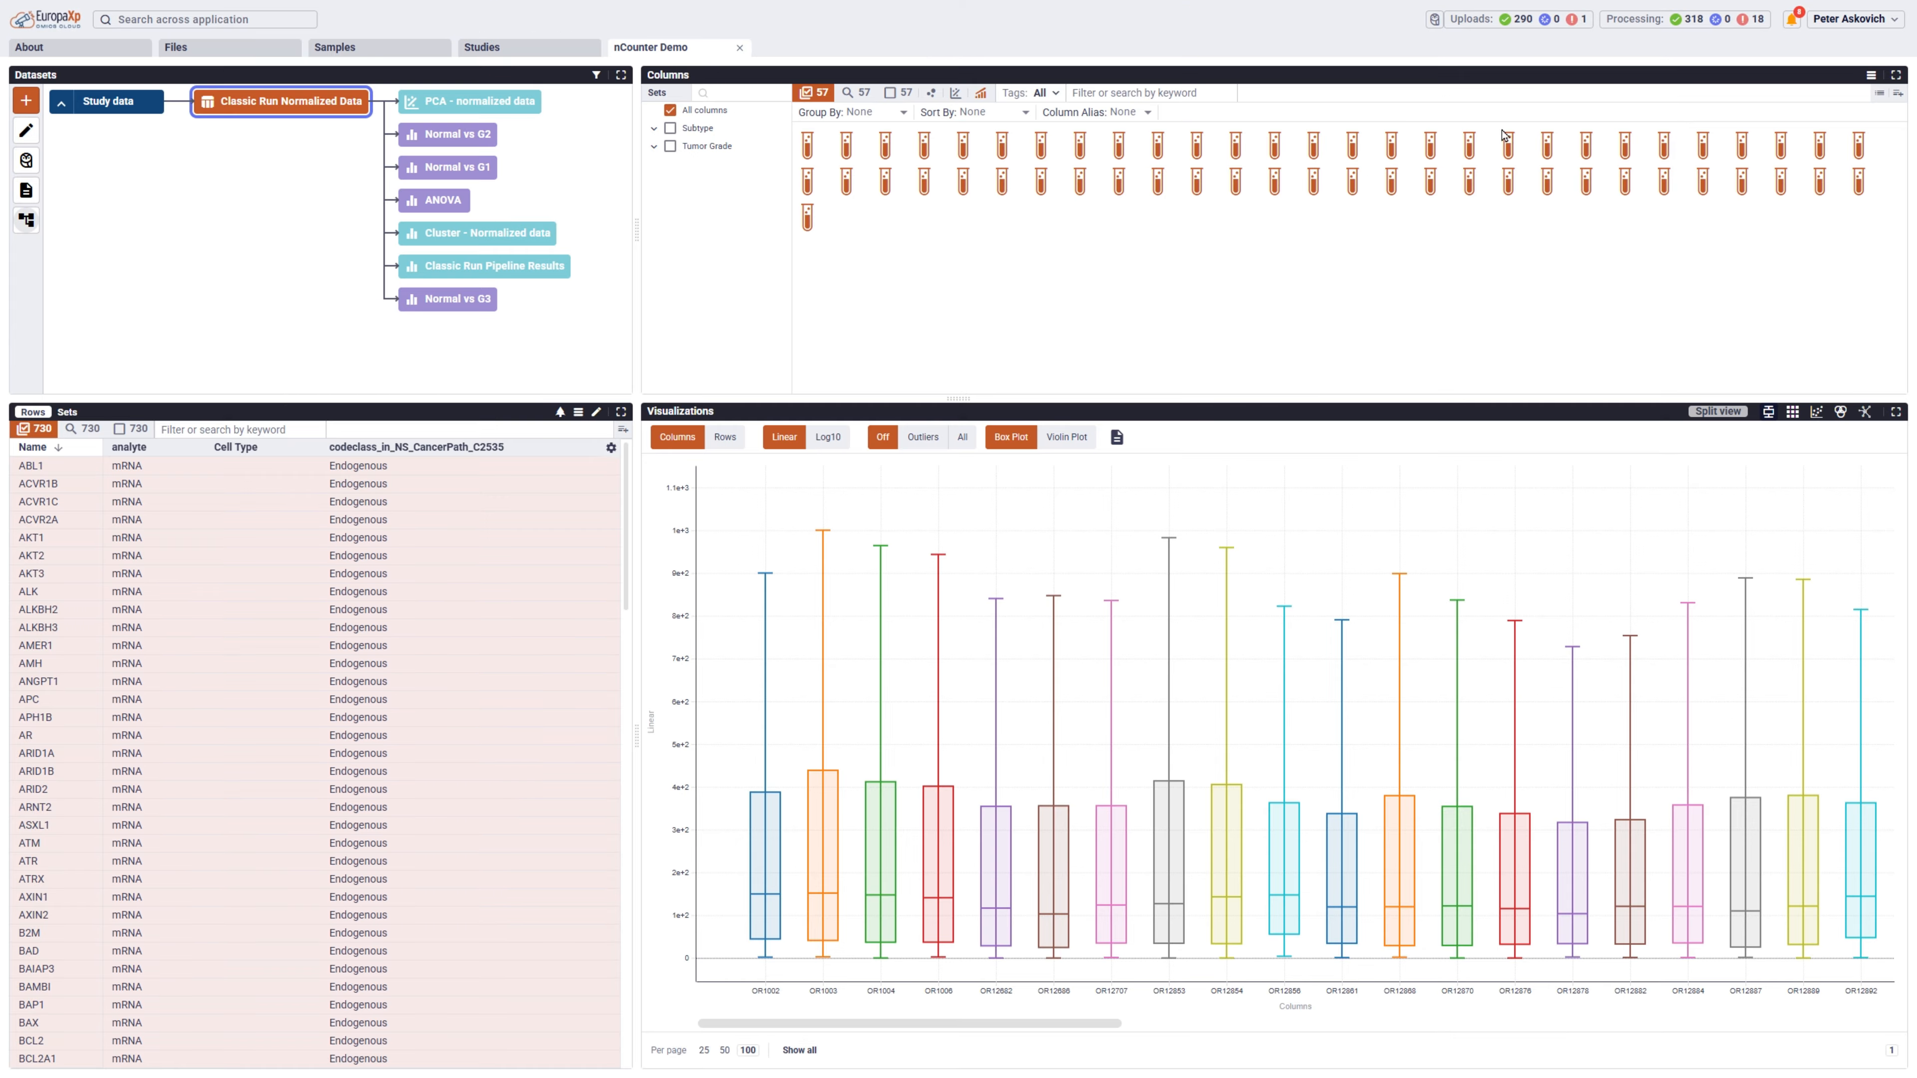
click(86, 52)
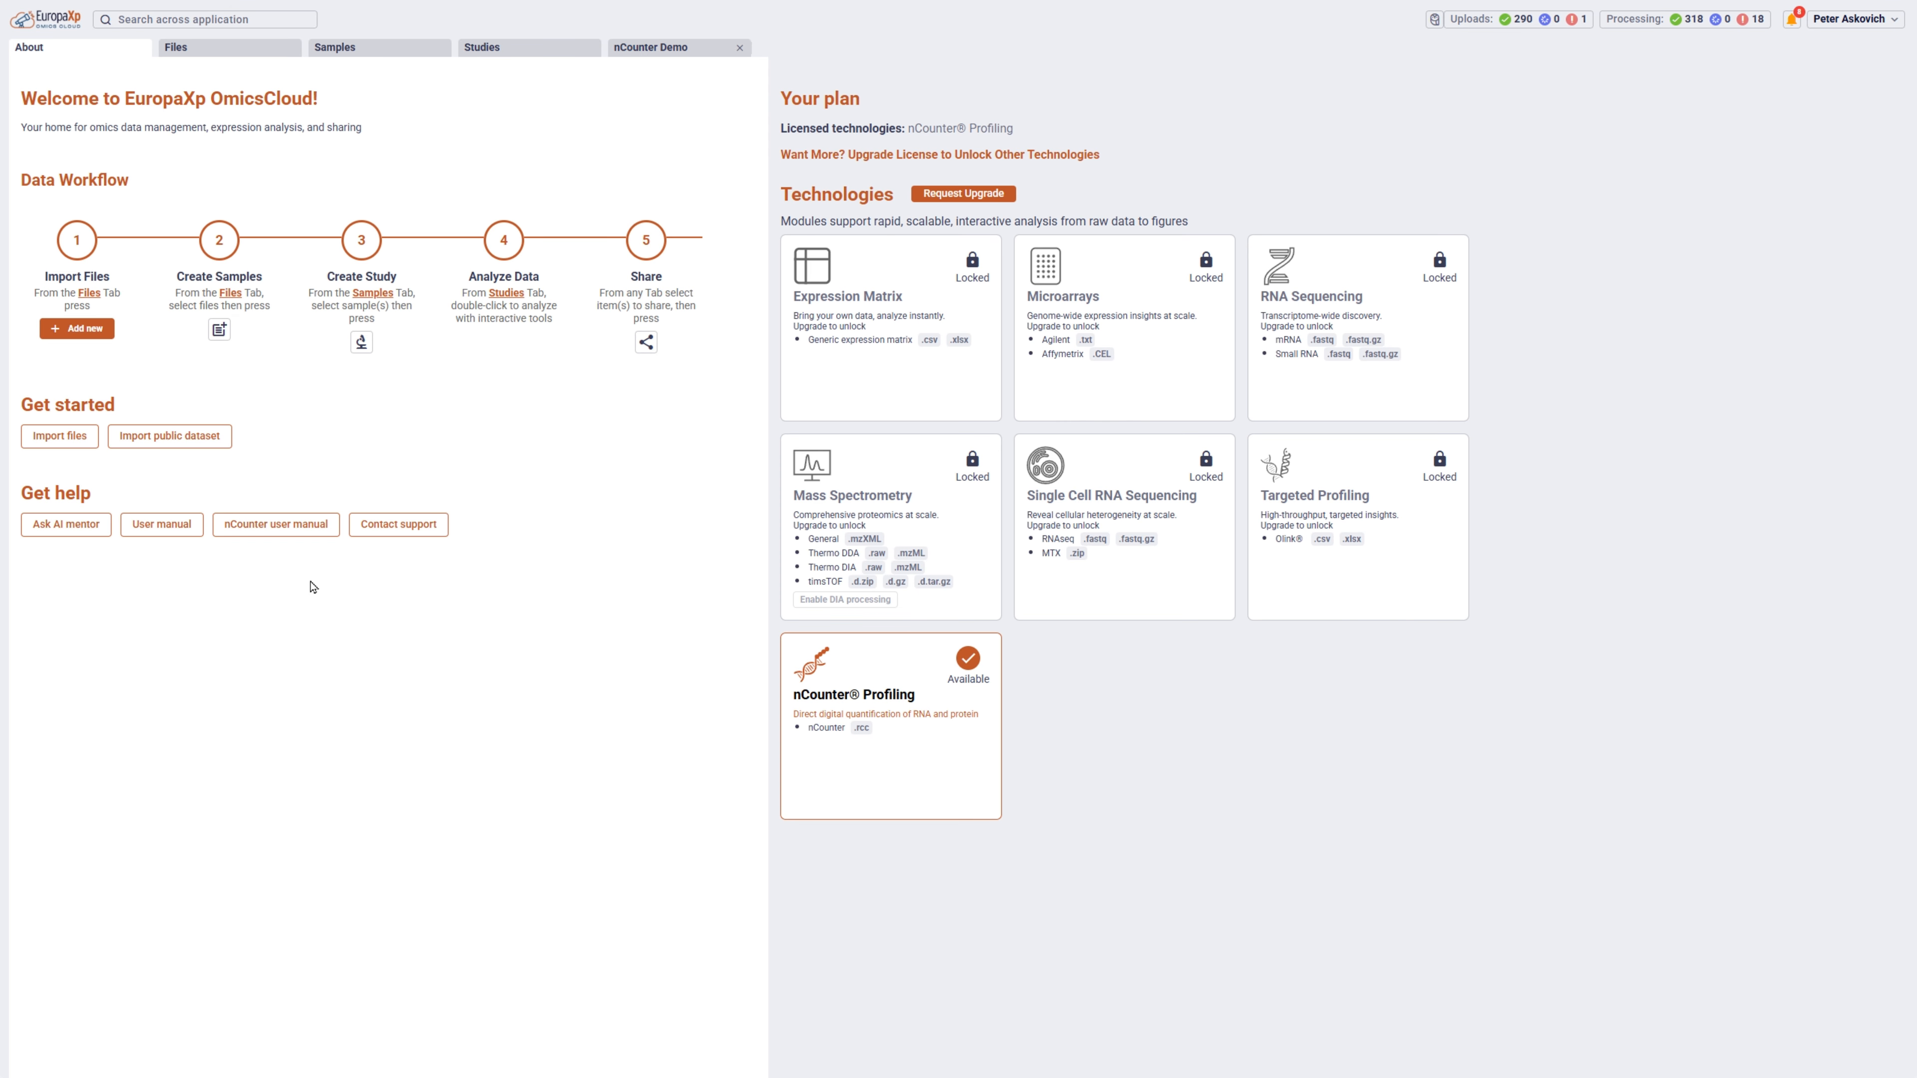